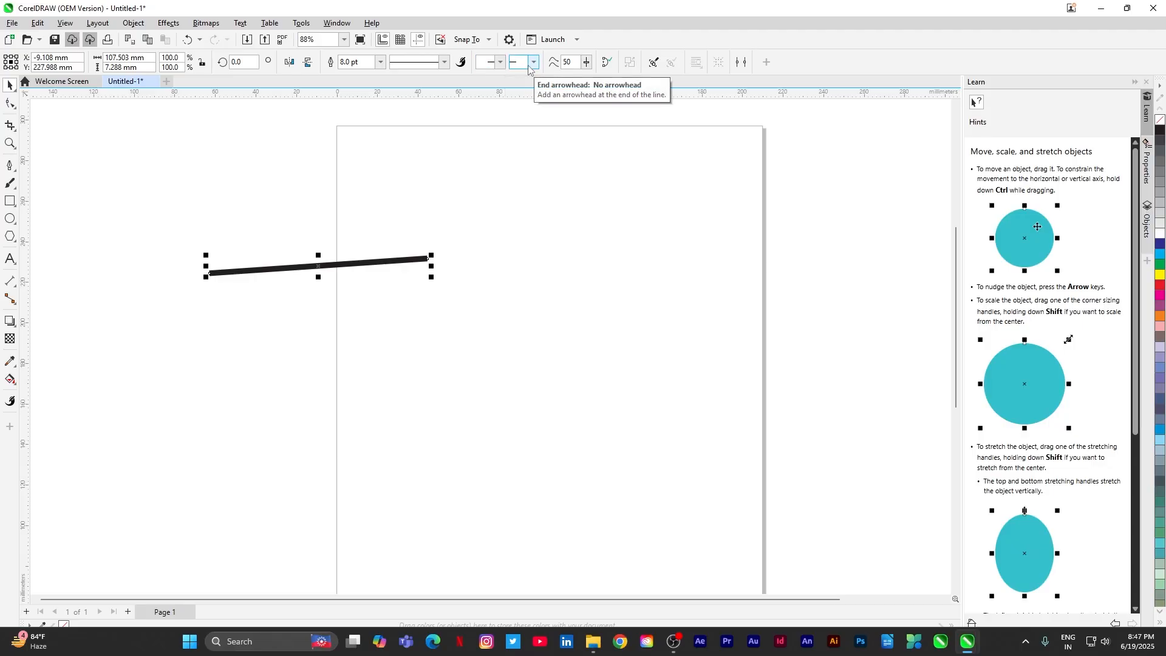
Give the thick selected line solid triangular arrowheads at its start and at its end
{"action": "left_click", "coordinate": [500, 64]}
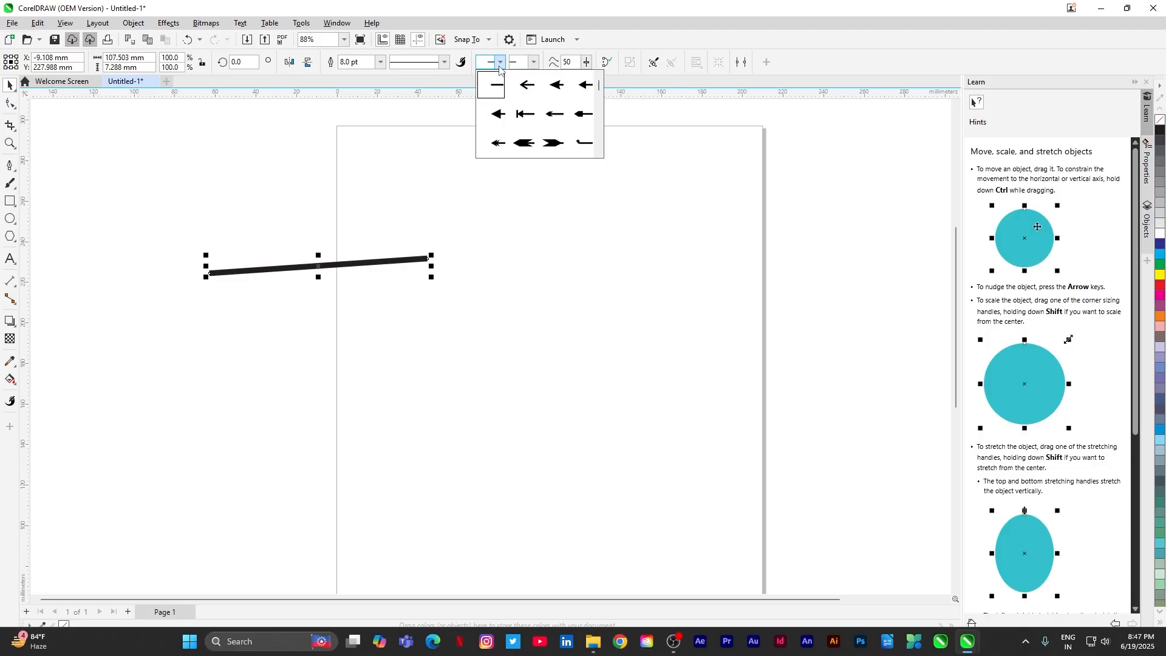
{"action": "left_click", "coordinate": [501, 116]}
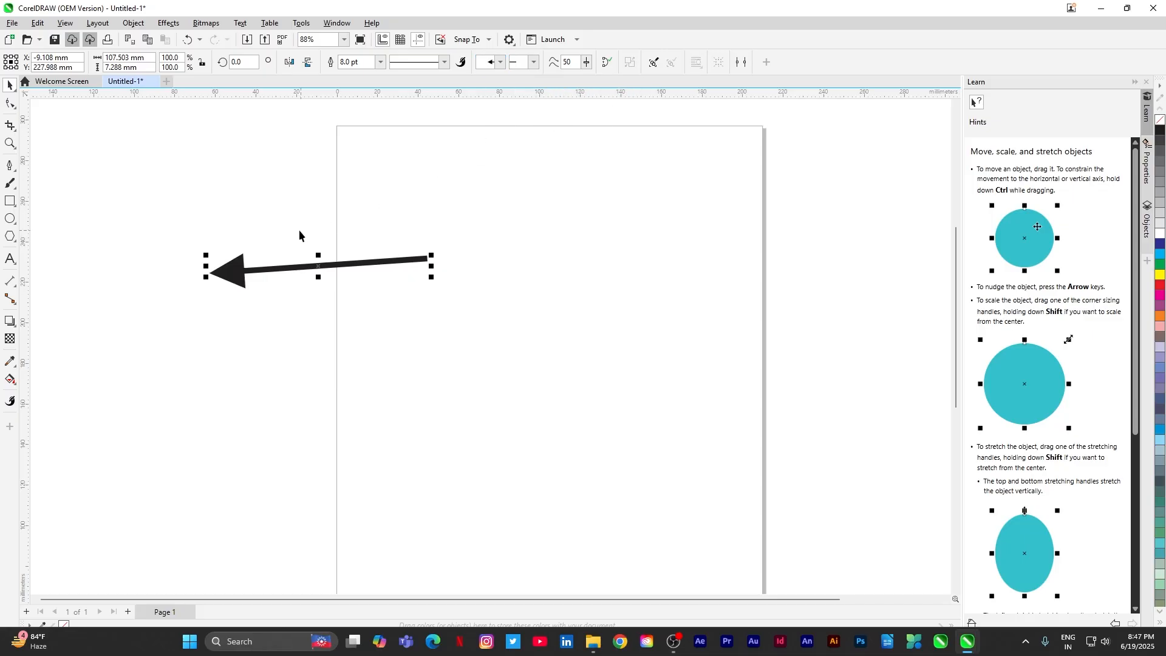
{"action": "left_click", "coordinate": [534, 63]}
{"action": "left_click", "coordinate": [574, 86]}
Change the line's end arrowhead to a large open circle and its start arrowhead to a bent arrow, then deselect it
{"action": "left_click", "coordinate": [534, 63]}
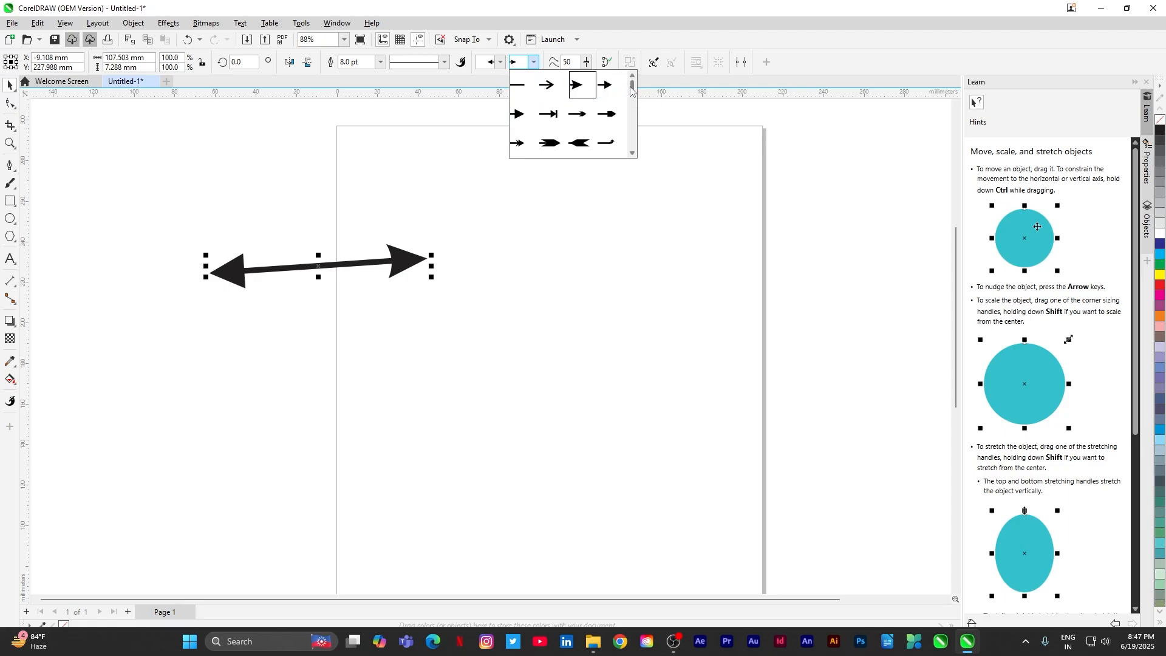
{"action": "left_click_drag", "start_coordinate": [632, 88], "coordinate": [631, 126]}
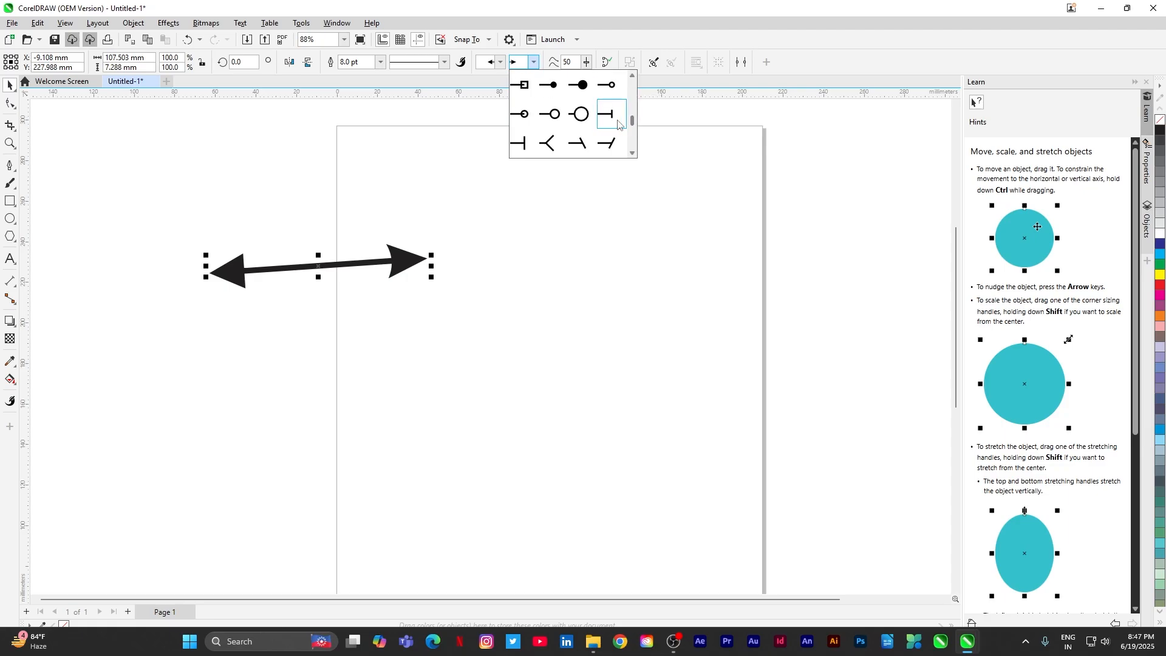
{"action": "left_click", "coordinate": [582, 116]}
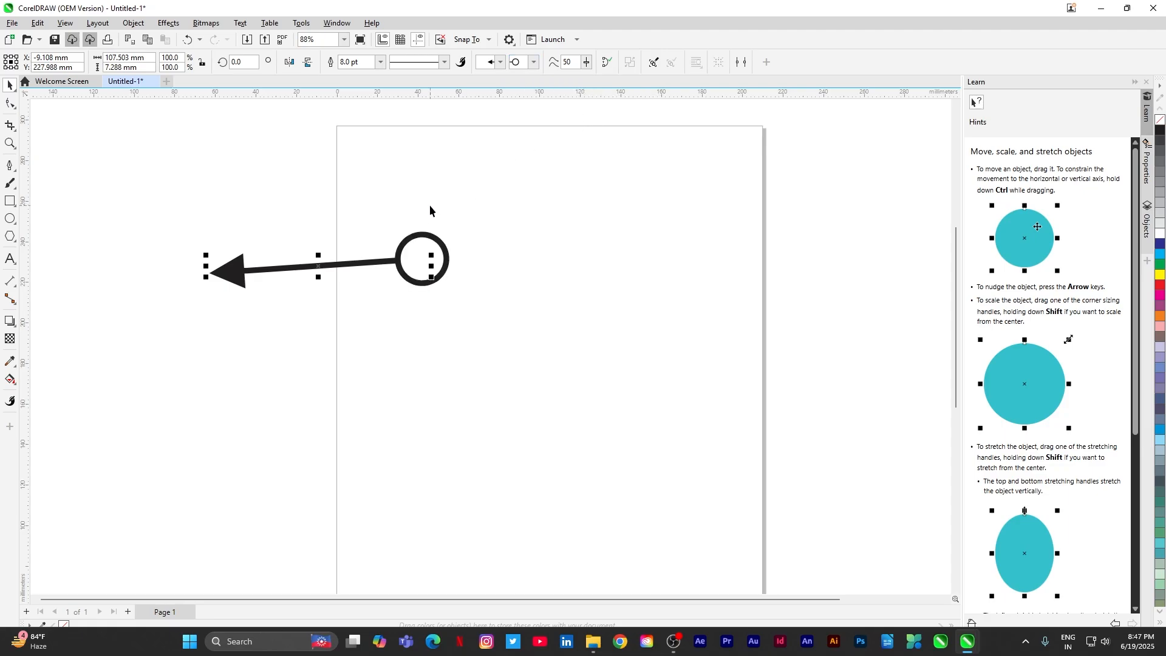
{"action": "left_click", "coordinate": [501, 63]}
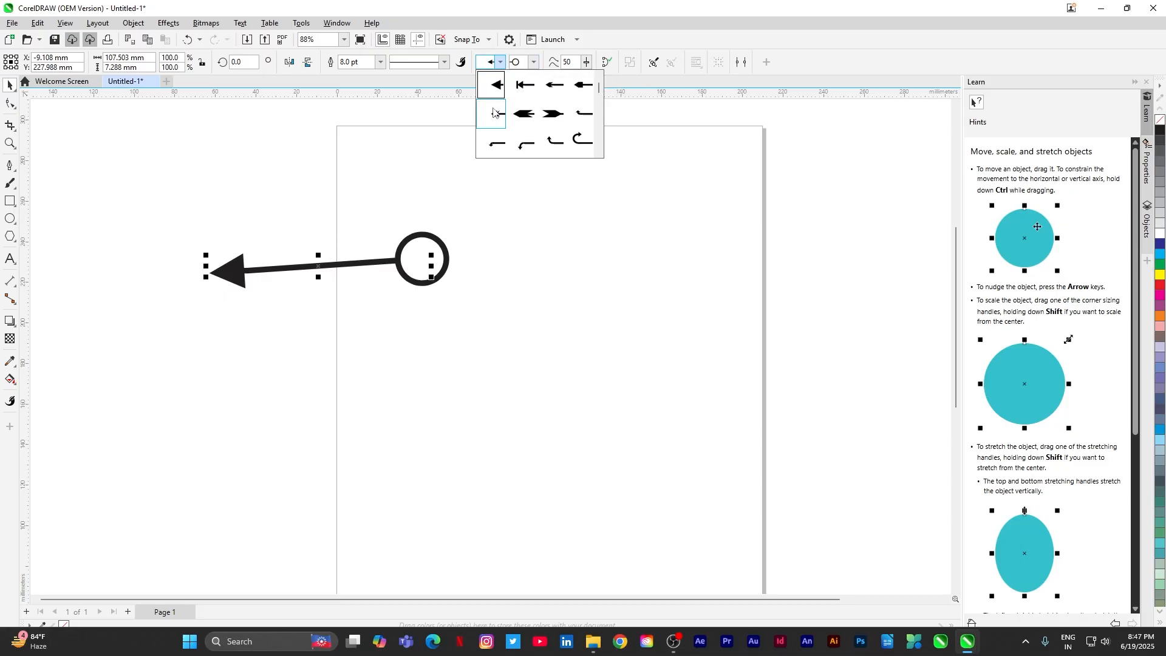
{"action": "left_click", "coordinate": [519, 146]}
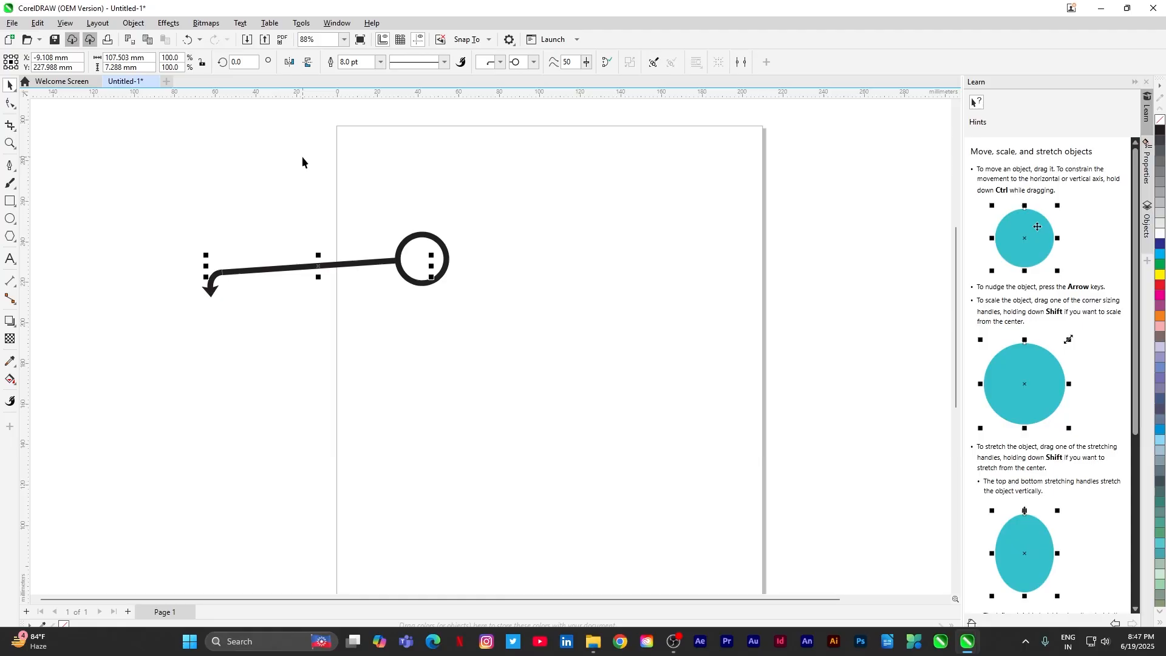
{"action": "left_click", "coordinate": [206, 163]}
Draw a closed, curved crescent about 69 by 69 mm with the Pen tool beside the arrow line and fill it black
{"action": "left_click", "coordinate": [10, 165]}
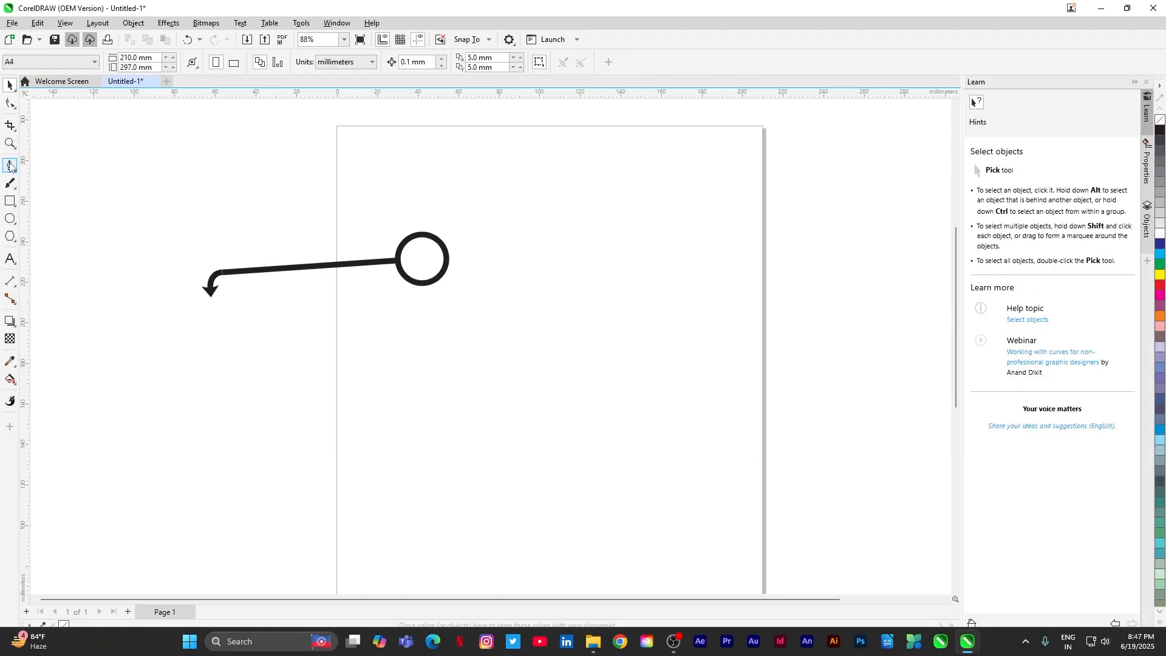
{"action": "left_click", "coordinate": [518, 314]}
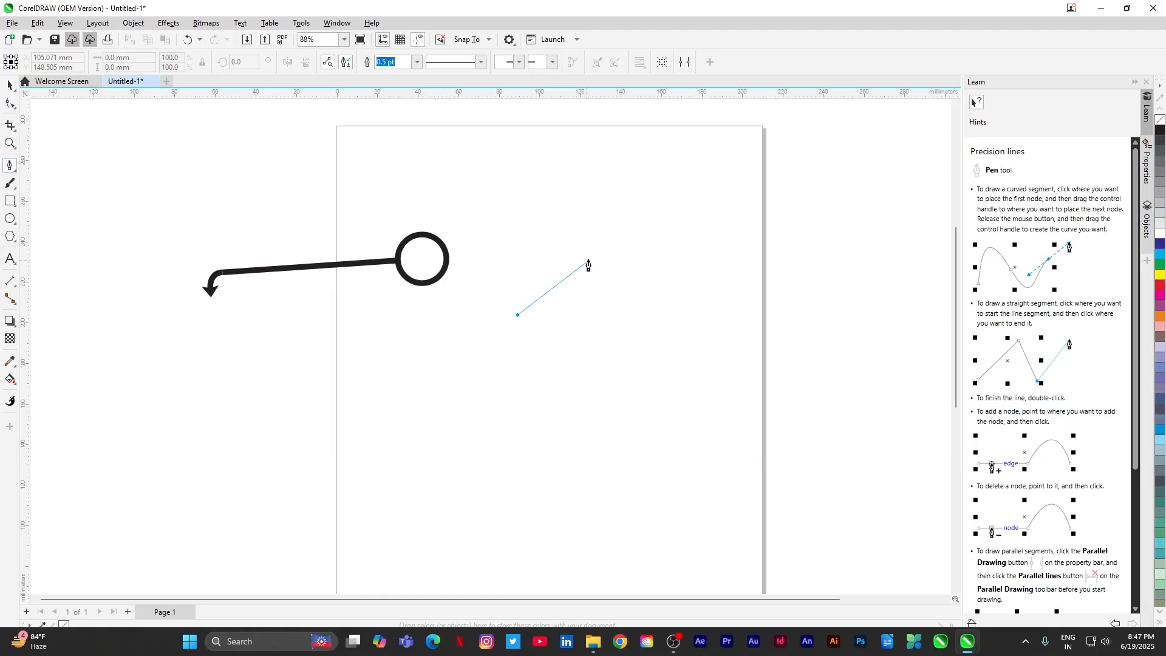
{"action": "left_click_drag", "start_coordinate": [633, 225], "coordinate": [675, 238]}
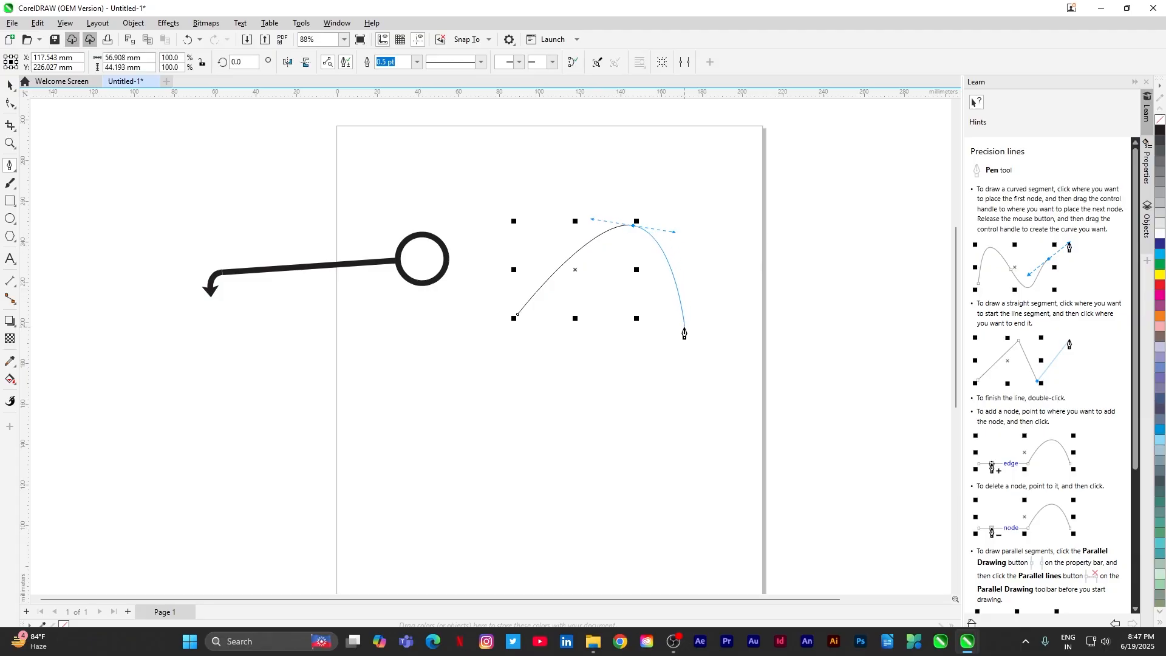
{"action": "left_click", "coordinate": [649, 364]}
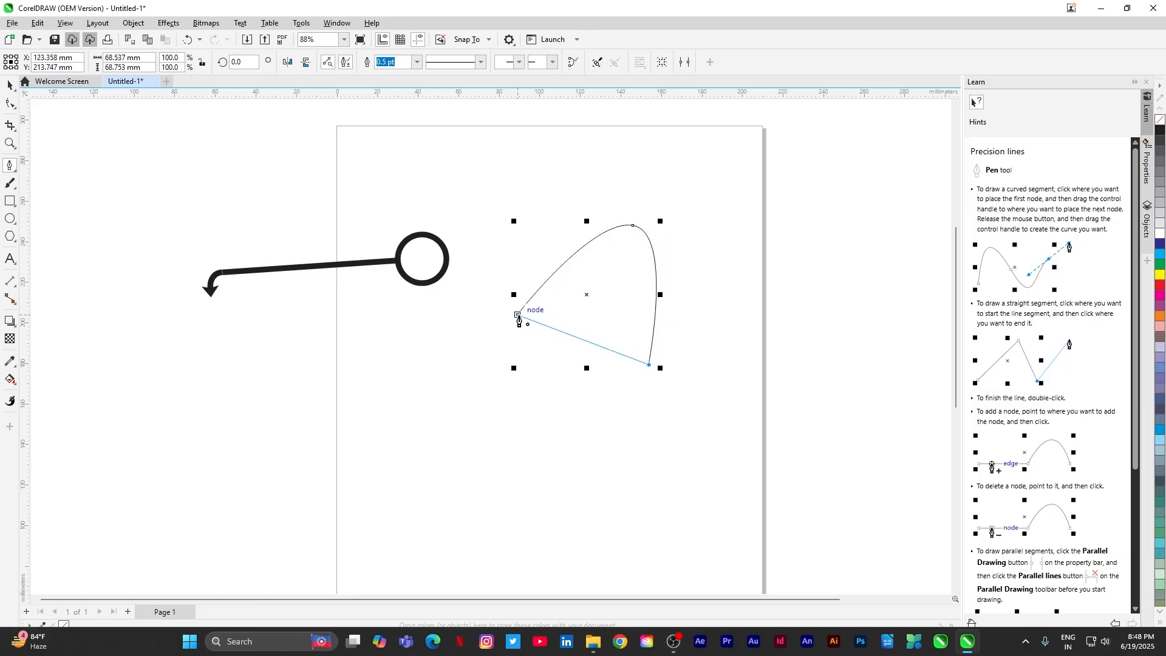
{"action": "left_click_drag", "start_coordinate": [518, 315], "coordinate": [697, 125]}
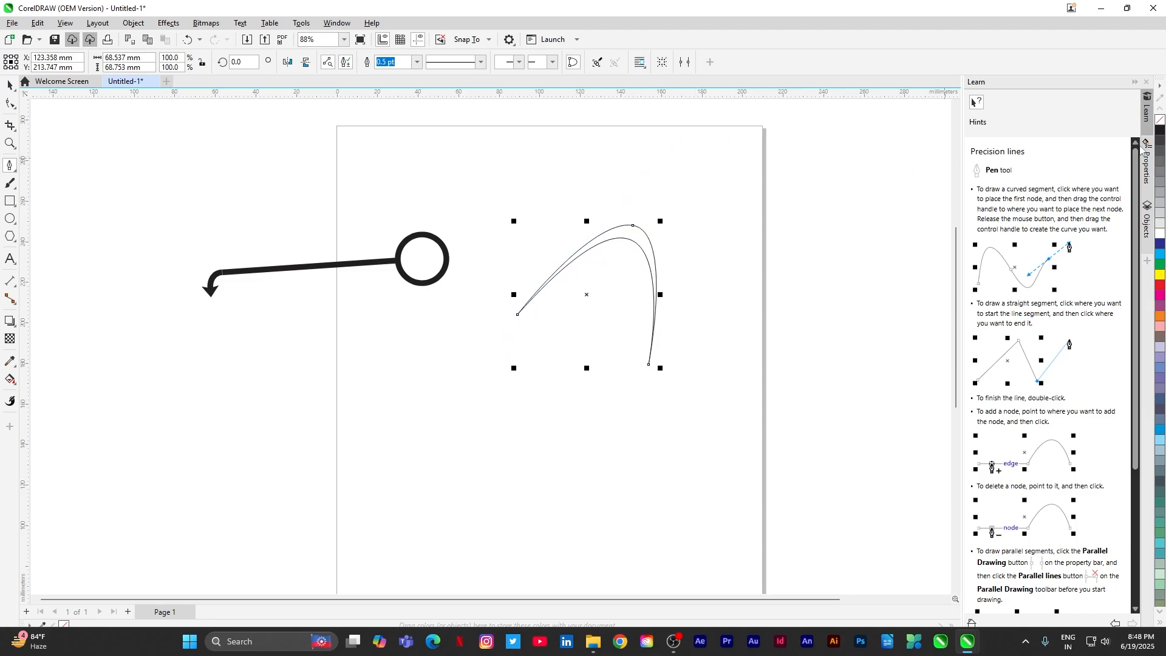
{"action": "left_click", "coordinate": [1160, 130]}
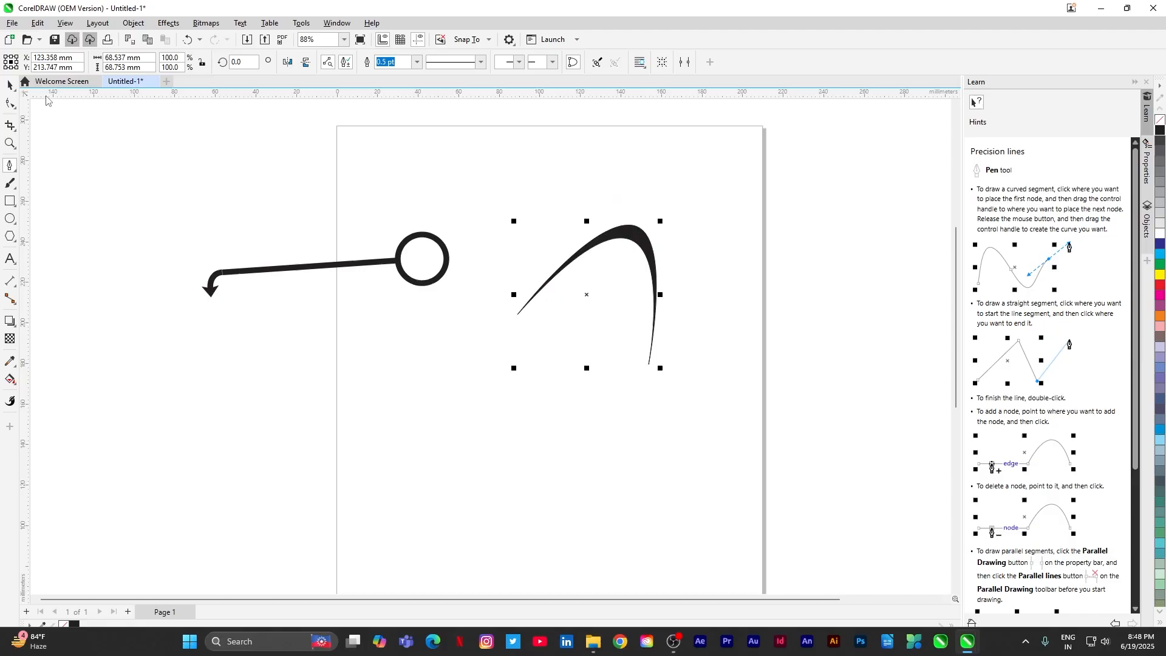
{"action": "left_click", "coordinate": [9, 87]}
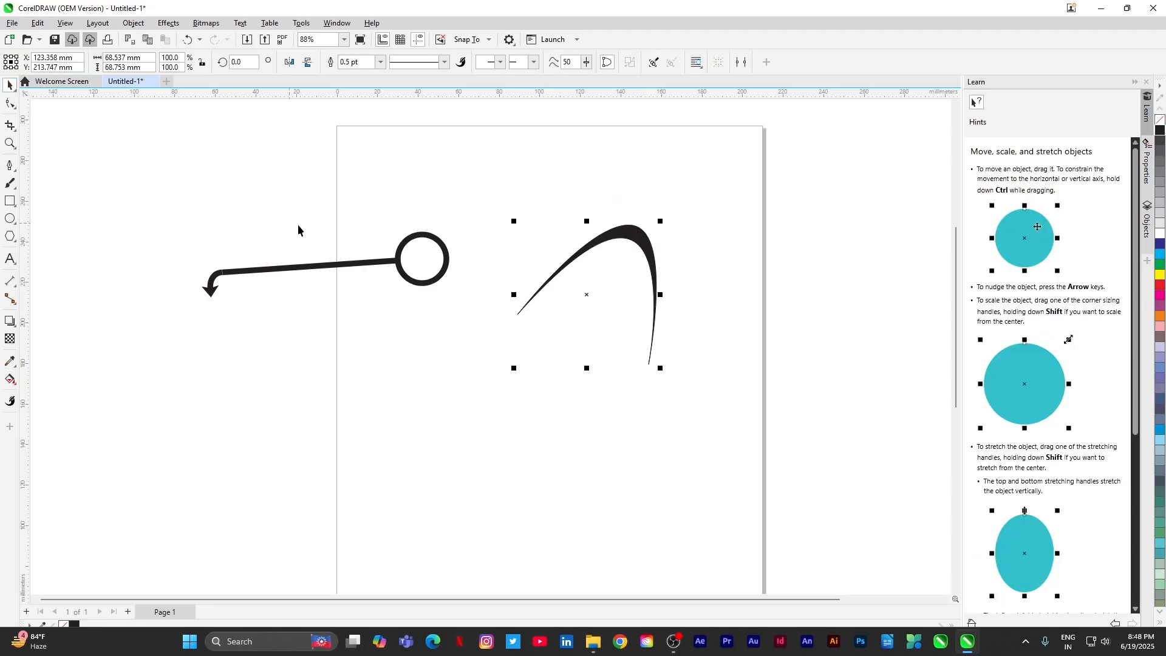
Move the arrow line to about X -52 mm, Y 201 mm and the black crescent to about X 107 mm, Y 210 mm
{"action": "left_click", "coordinate": [432, 254]}
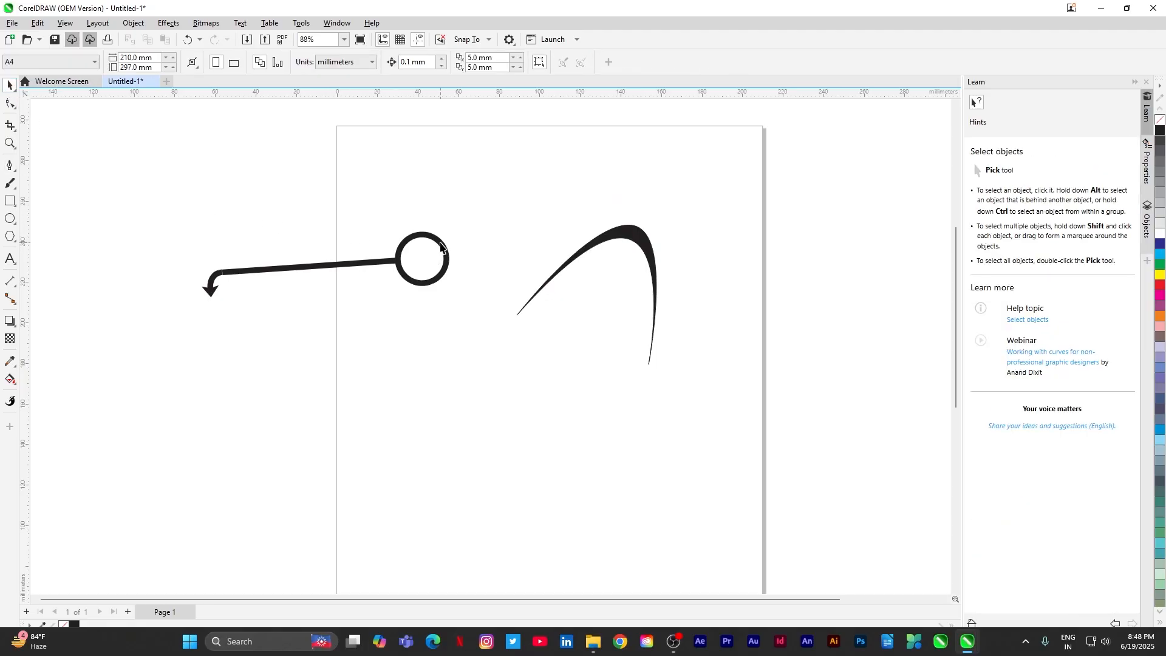
{"action": "left_click_drag", "start_coordinate": [440, 242], "coordinate": [328, 228]}
{"action": "left_click", "coordinate": [612, 236]}
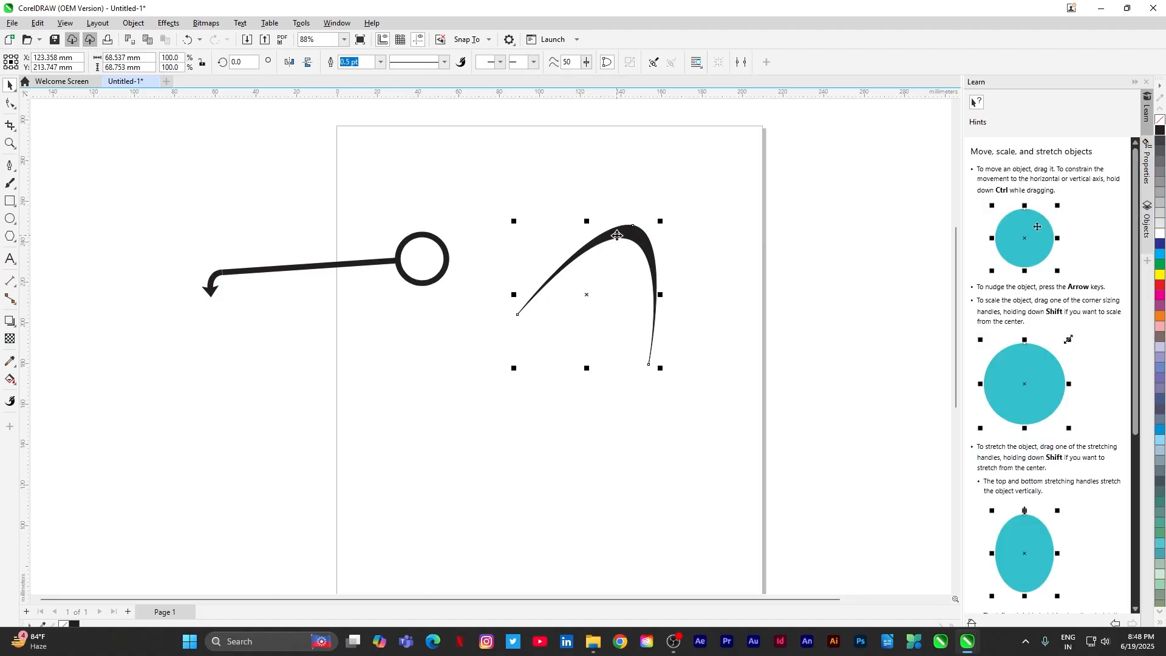
{"action": "left_click_drag", "start_coordinate": [617, 236], "coordinate": [663, 252]}
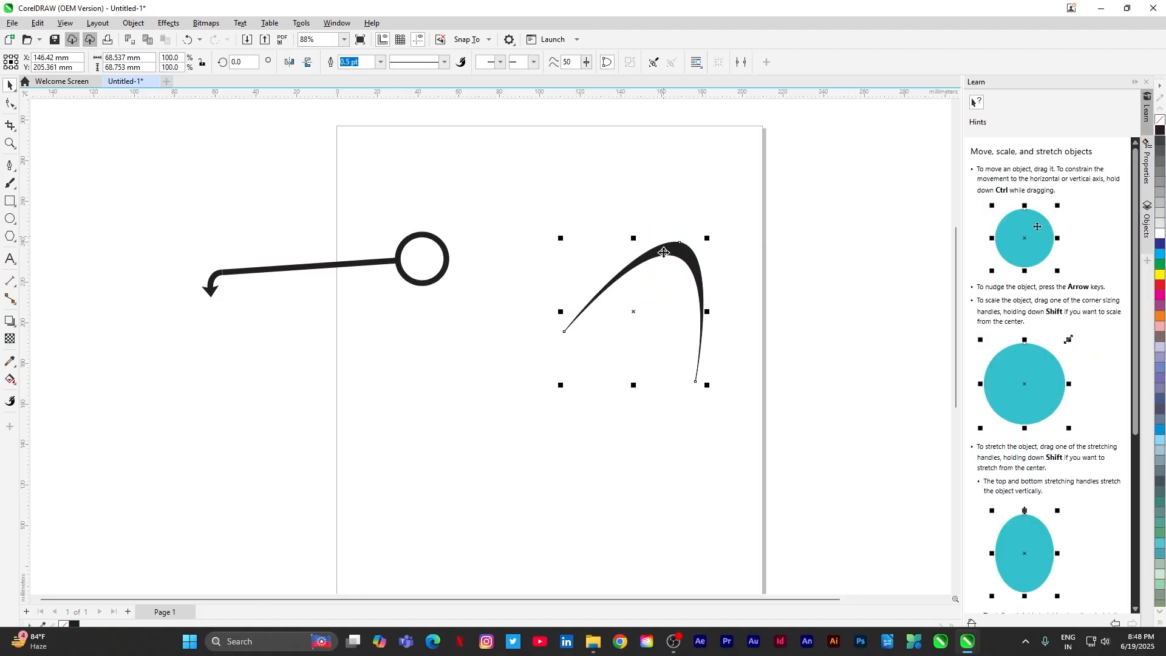
{"action": "left_click", "coordinate": [355, 264]}
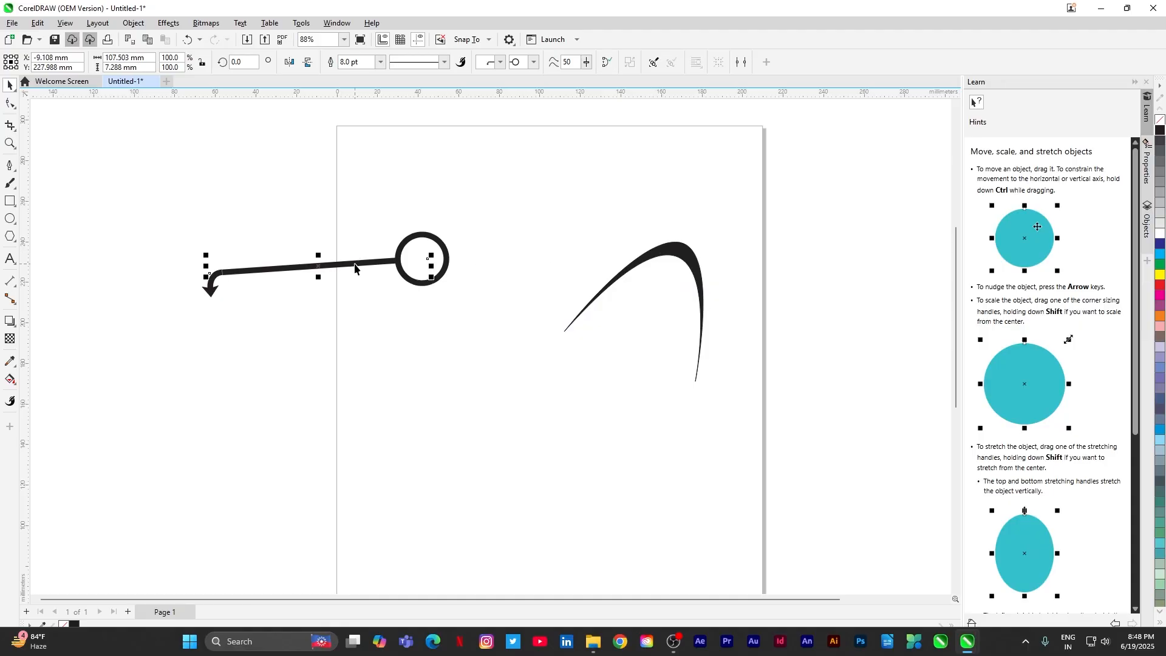
{"action": "left_click_drag", "start_coordinate": [356, 265], "coordinate": [268, 318]}
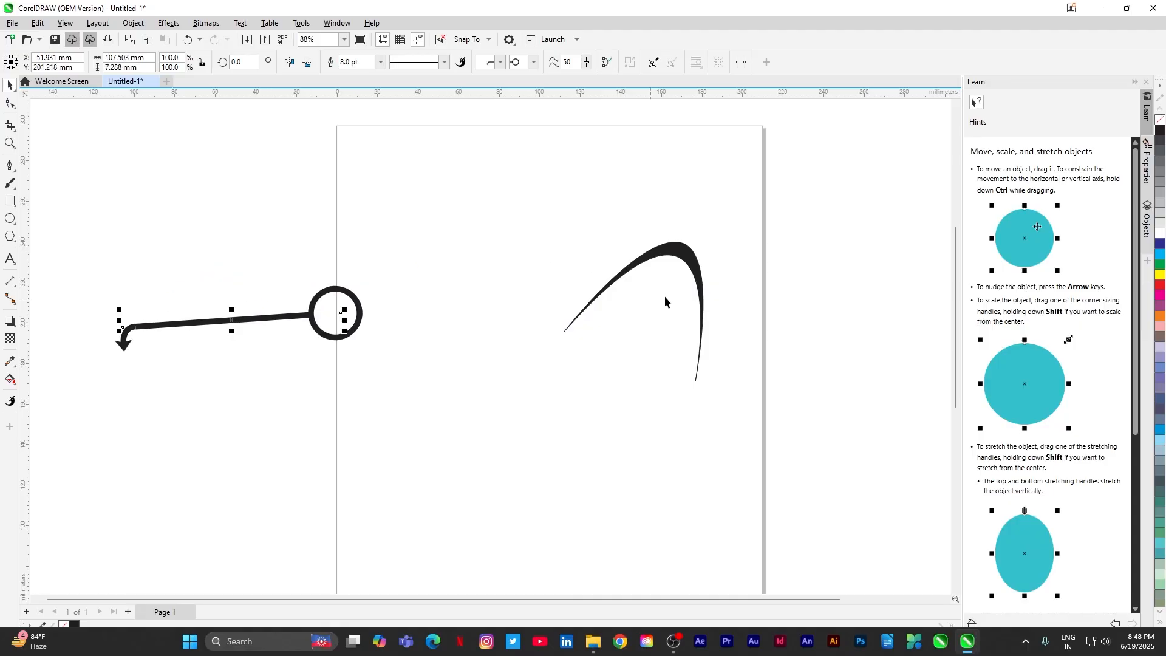
{"action": "left_click", "coordinate": [680, 254]}
{"action": "left_click_drag", "start_coordinate": [681, 254], "coordinate": [600, 245]}
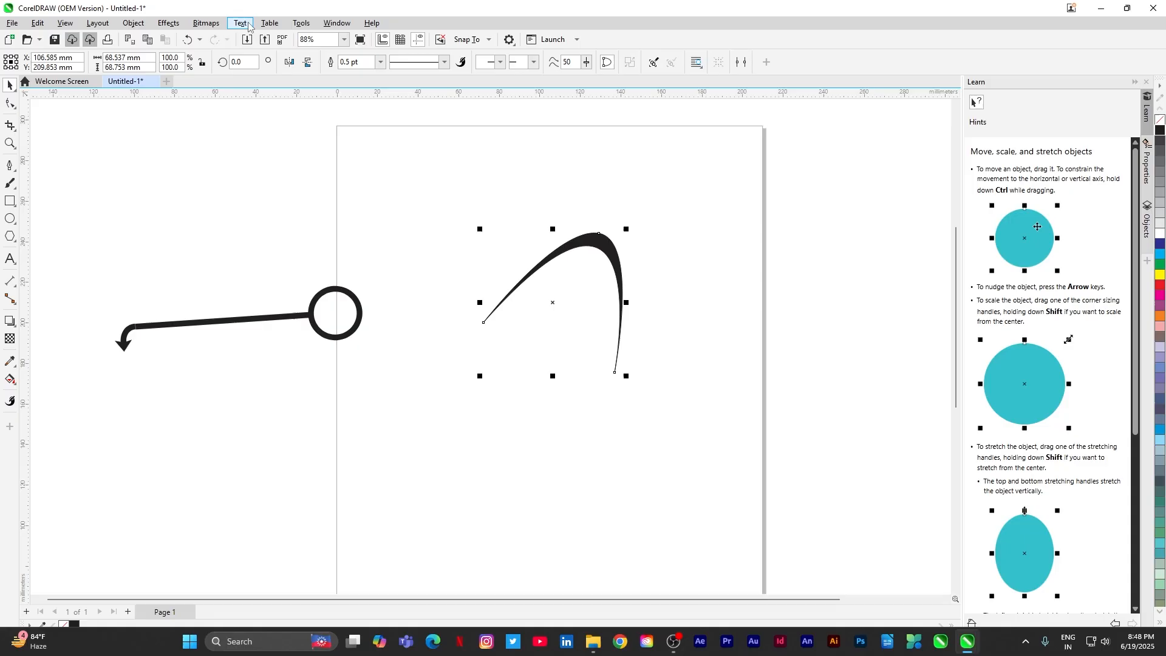
Create a custom arrowhead from the black crescent, slightly adjusting its length and width with Proportional kept on
{"action": "left_click", "coordinate": [134, 24]}
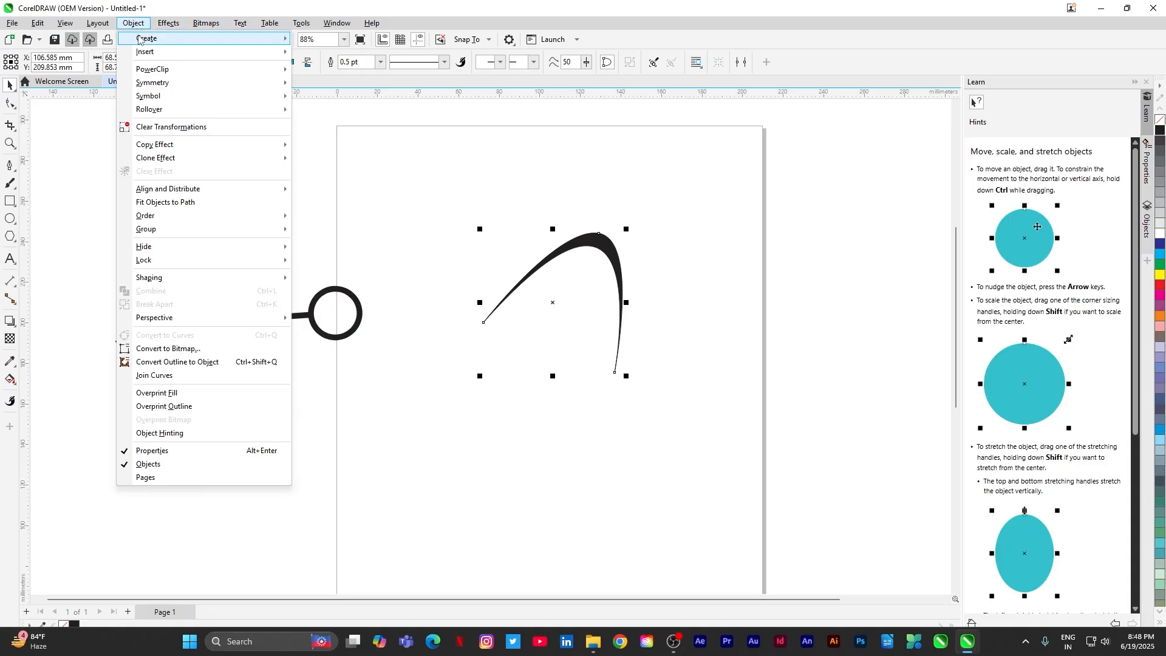
{"action": "mouse_move", "coordinate": [159, 40]}
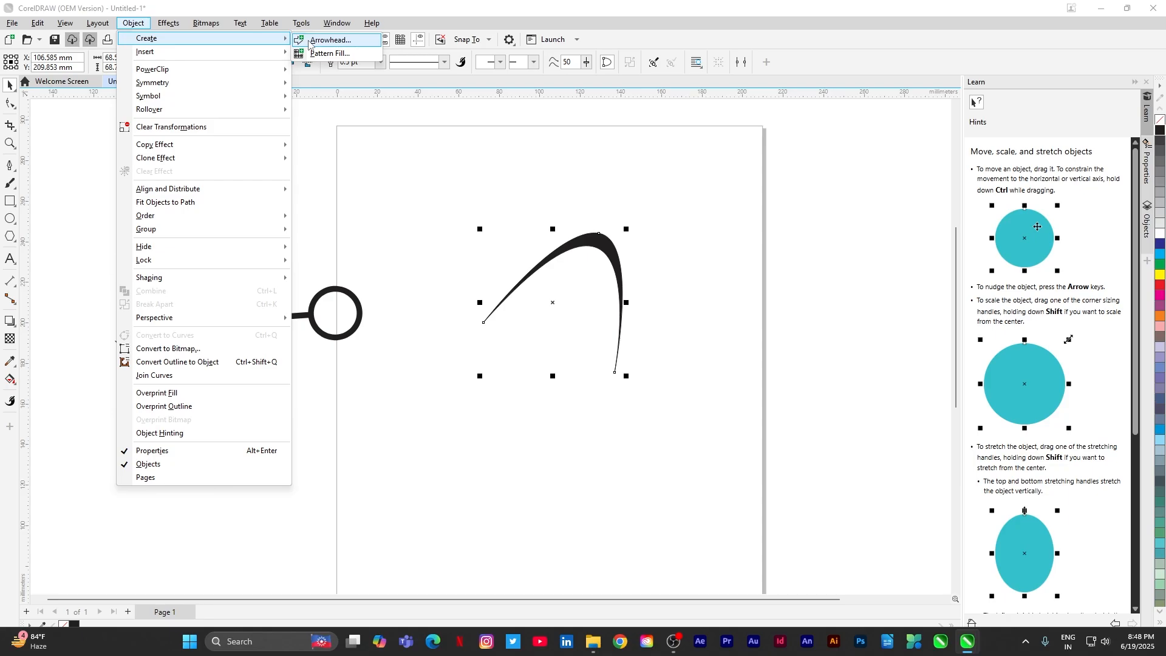
{"action": "left_click", "coordinate": [328, 40]}
{"action": "left_click_drag", "start_coordinate": [562, 229], "coordinate": [735, 188]}
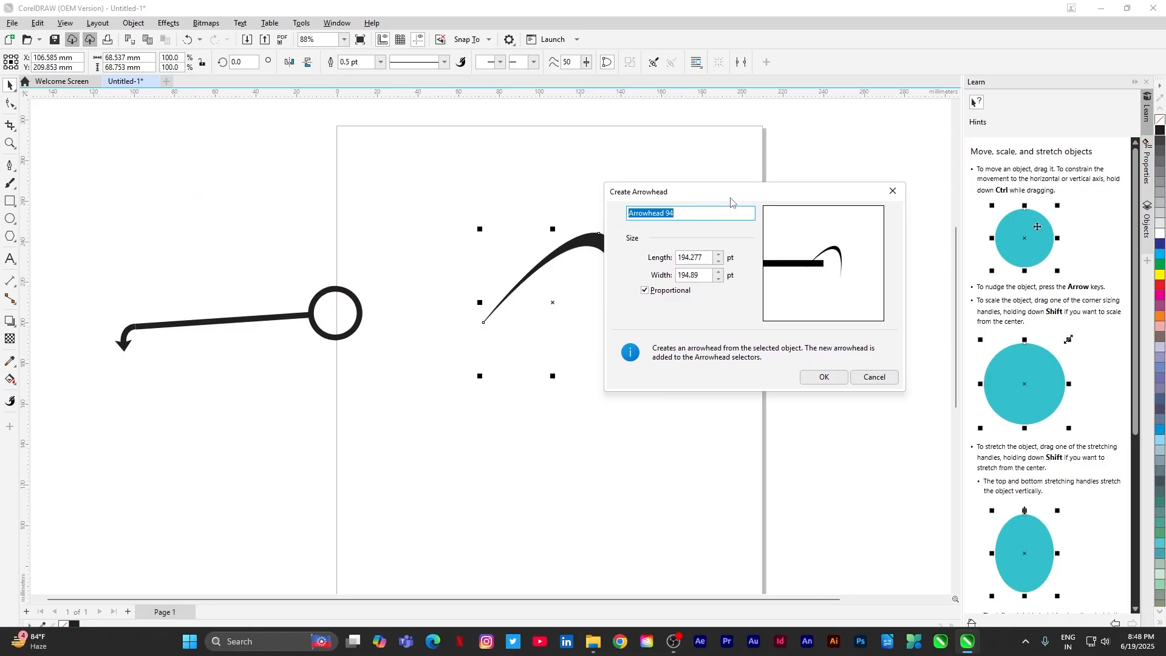
{"action": "left_click", "coordinate": [648, 292]}
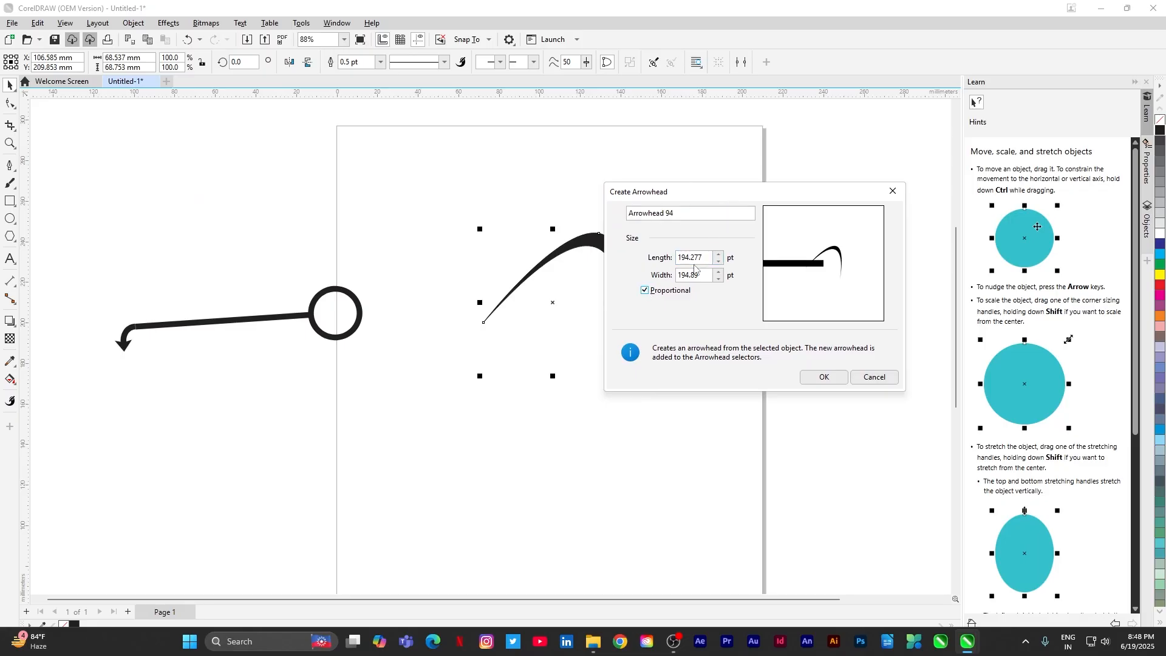
{"action": "left_click_drag", "start_coordinate": [758, 197], "coordinate": [792, 177]}
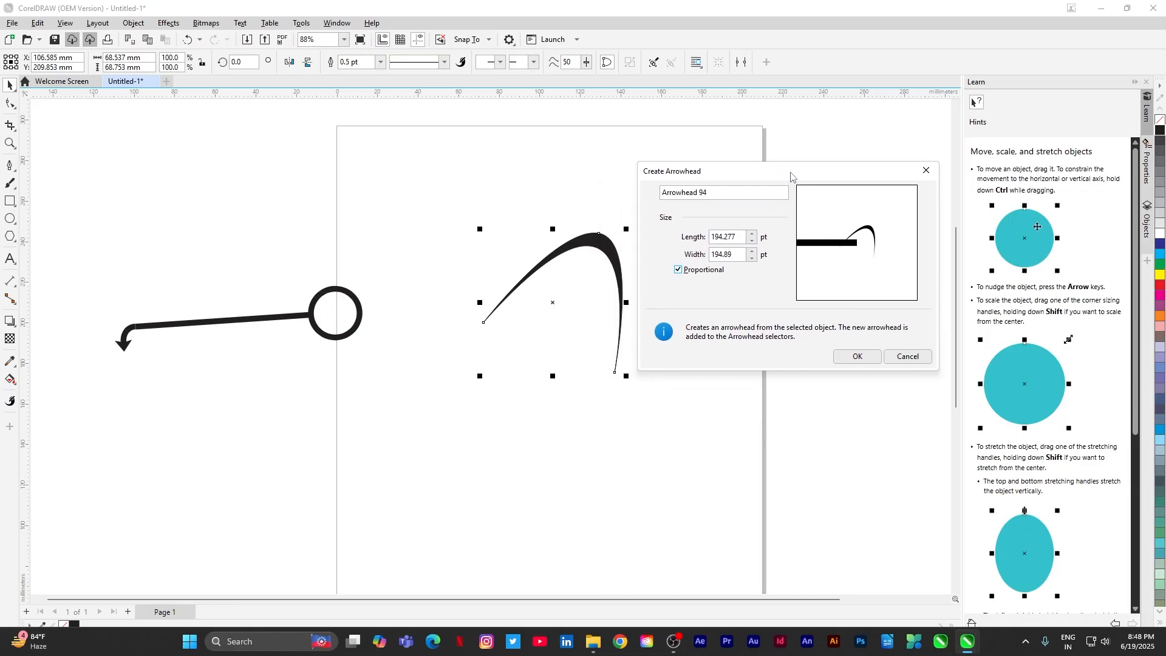
{"action": "left_click", "coordinate": [737, 254]}
{"action": "left_click", "coordinate": [751, 233]}
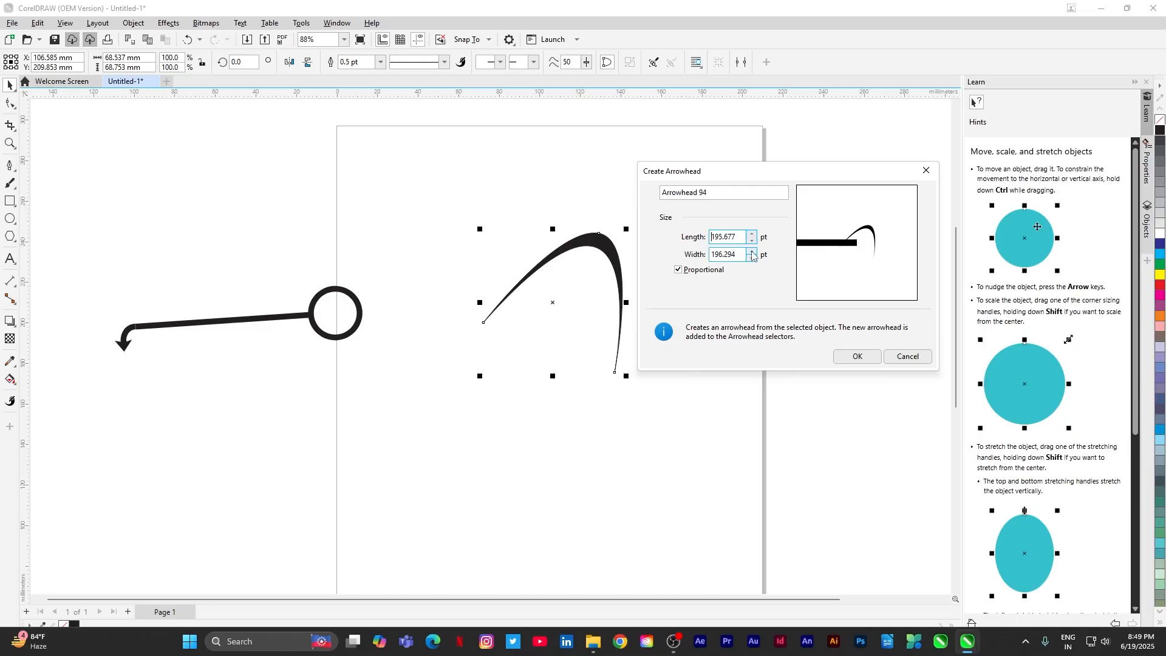
{"action": "left_click", "coordinate": [752, 240]}
{"action": "left_click", "coordinate": [751, 240]}
{"action": "left_click", "coordinate": [752, 240]}
{"action": "left_click", "coordinate": [751, 258]}
{"action": "left_click", "coordinate": [853, 360]}
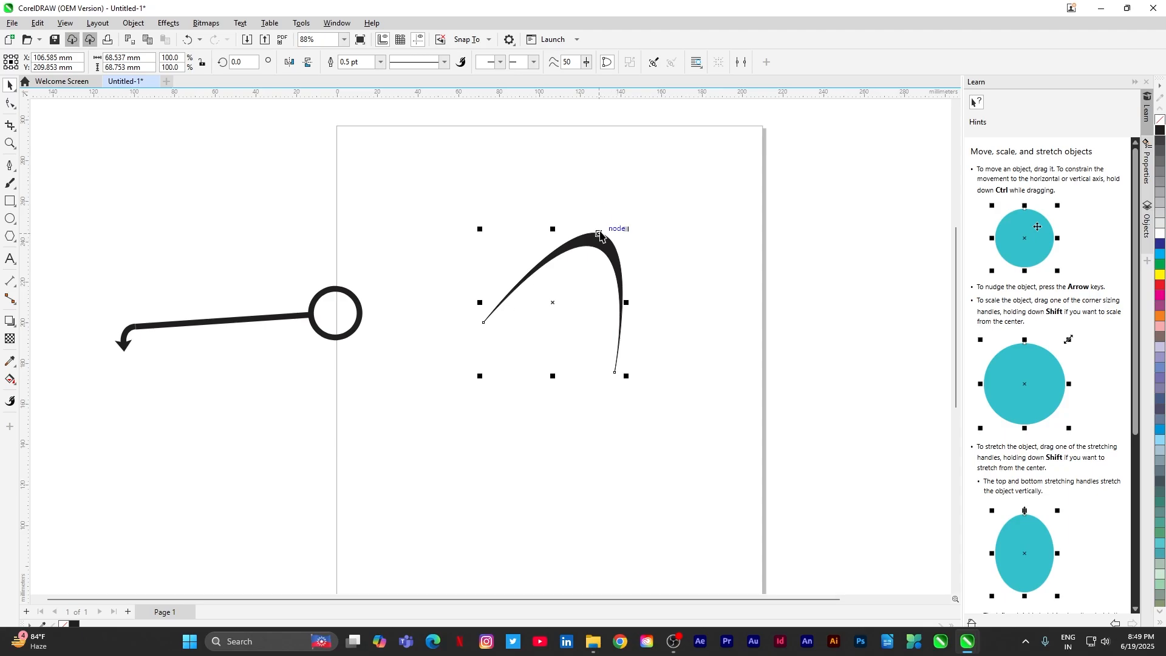
Move the crescent up to about Y 239 mm and try the new custom arrowhead as its end arrowhead
{"action": "left_click_drag", "start_coordinate": [600, 244], "coordinate": [610, 179]}
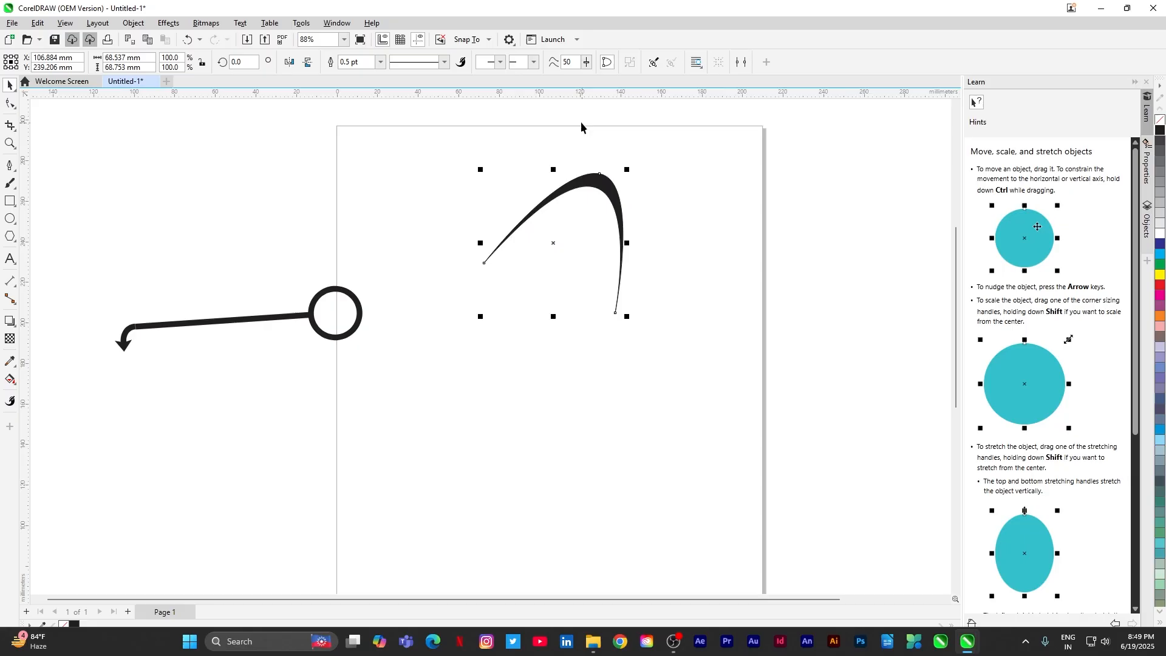
{"action": "left_click", "coordinate": [534, 62]}
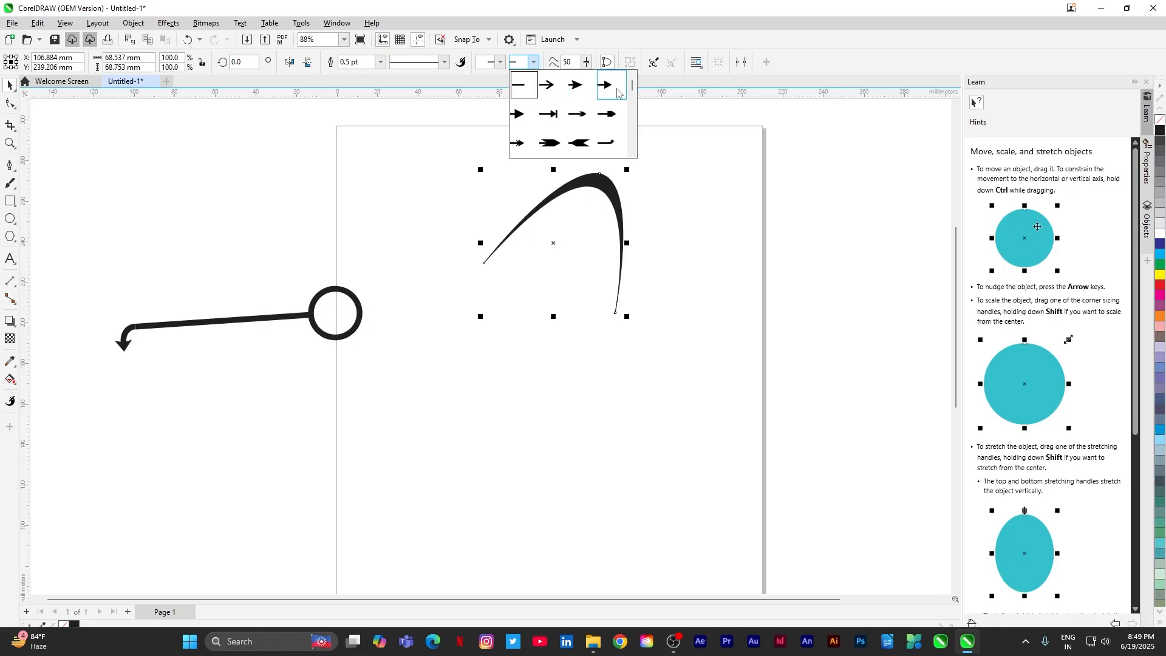
{"action": "left_click_drag", "start_coordinate": [634, 88], "coordinate": [636, 161]}
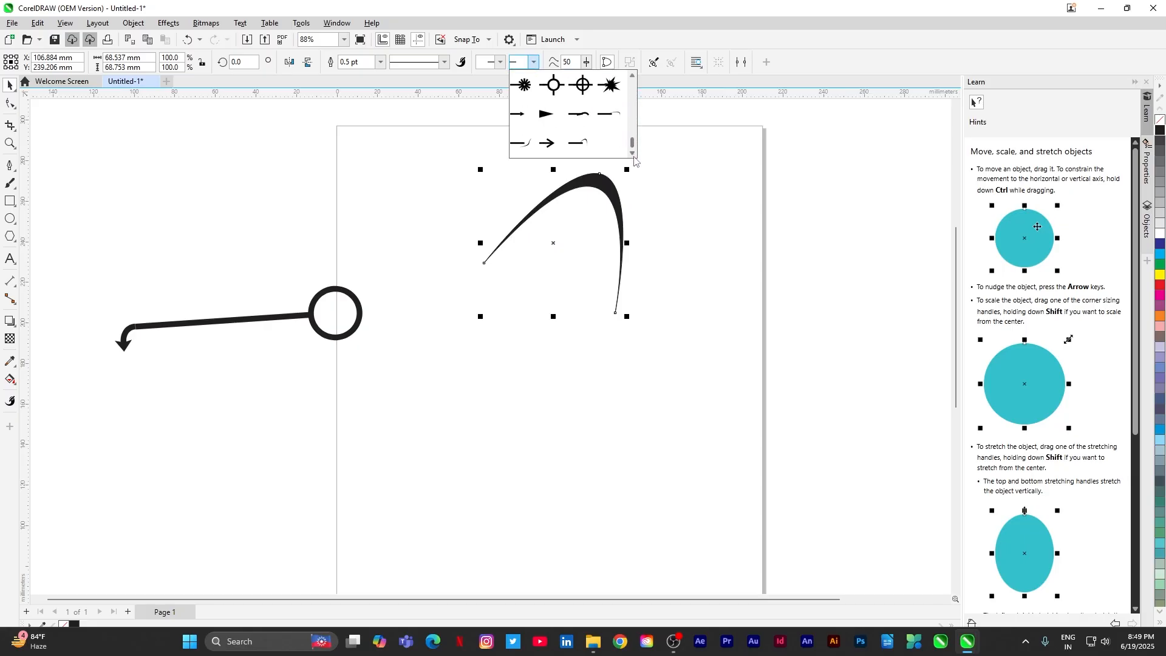
{"action": "left_click", "coordinate": [584, 151]}
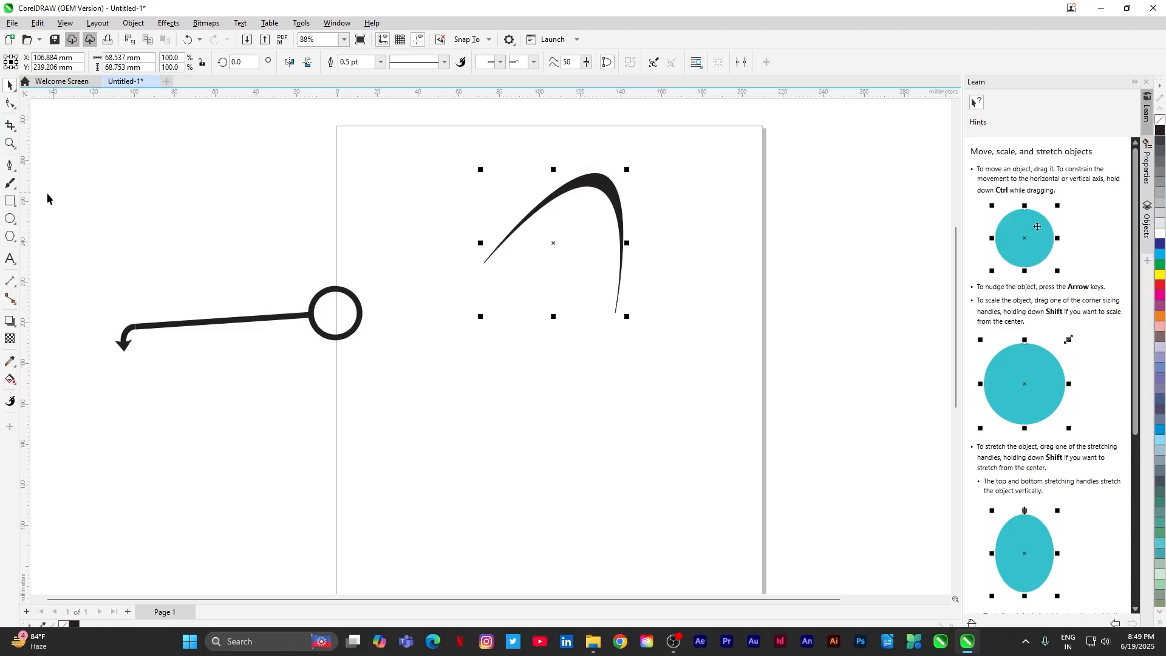
Draw a nearly horizontal line about 89 mm long below the crescent with the Pen tool and set its outline width to 10 pt
{"action": "left_click", "coordinate": [10, 166]}
{"action": "left_click", "coordinate": [360, 407]}
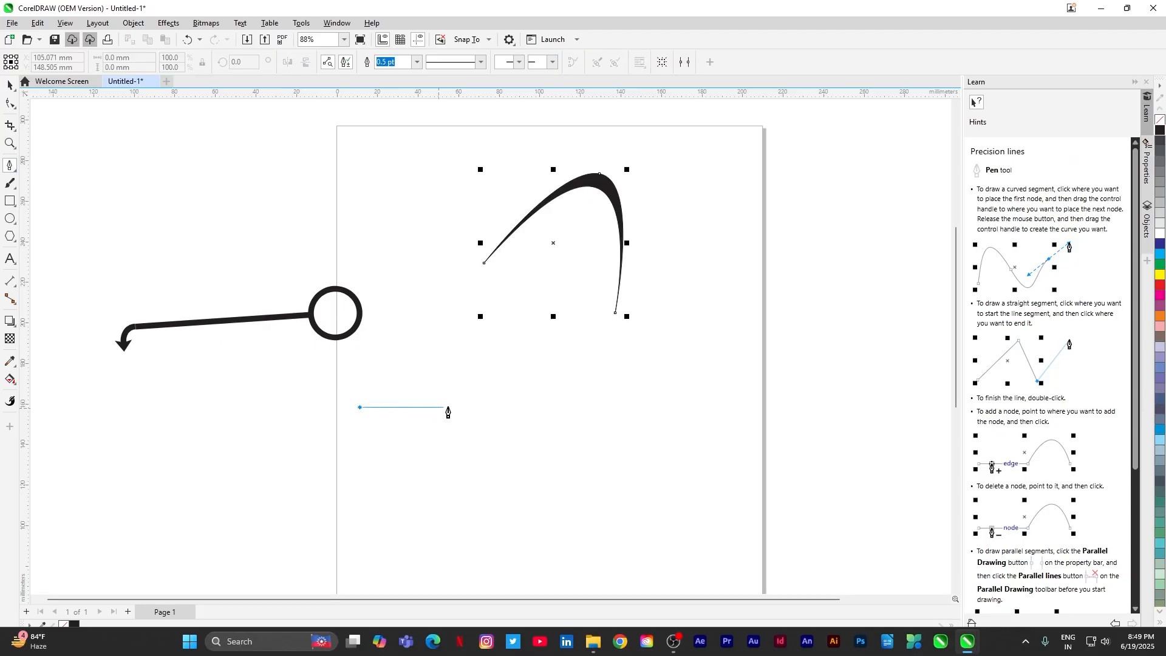
{"action": "double_click", "coordinate": [540, 402]}
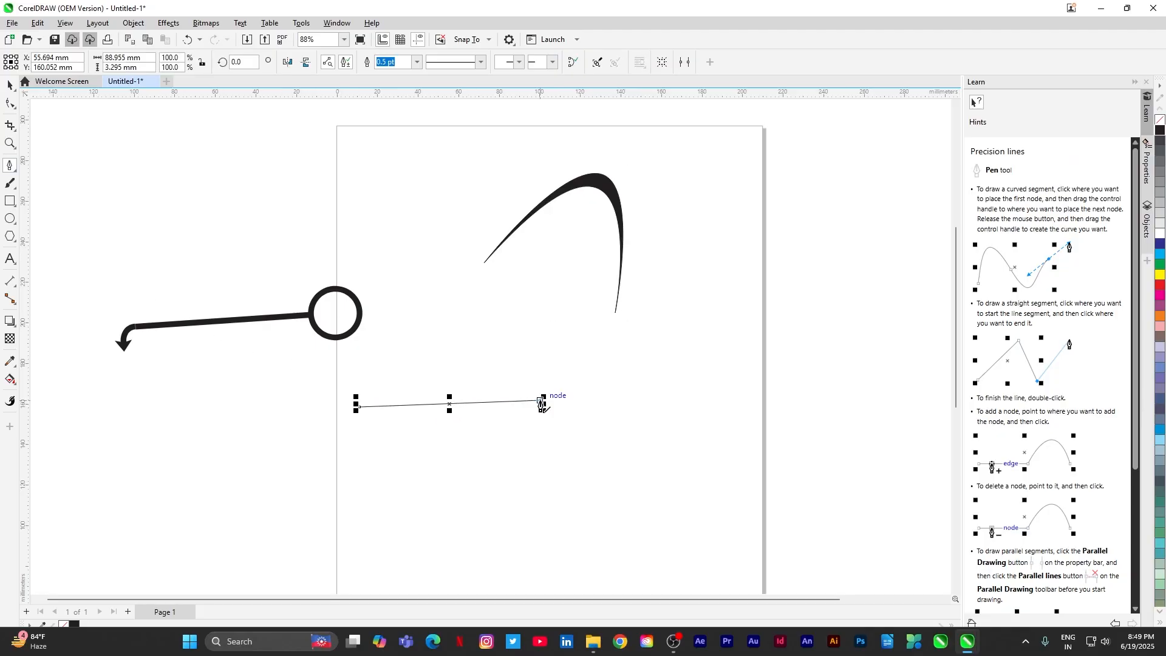
{"action": "key", "text": "space"}
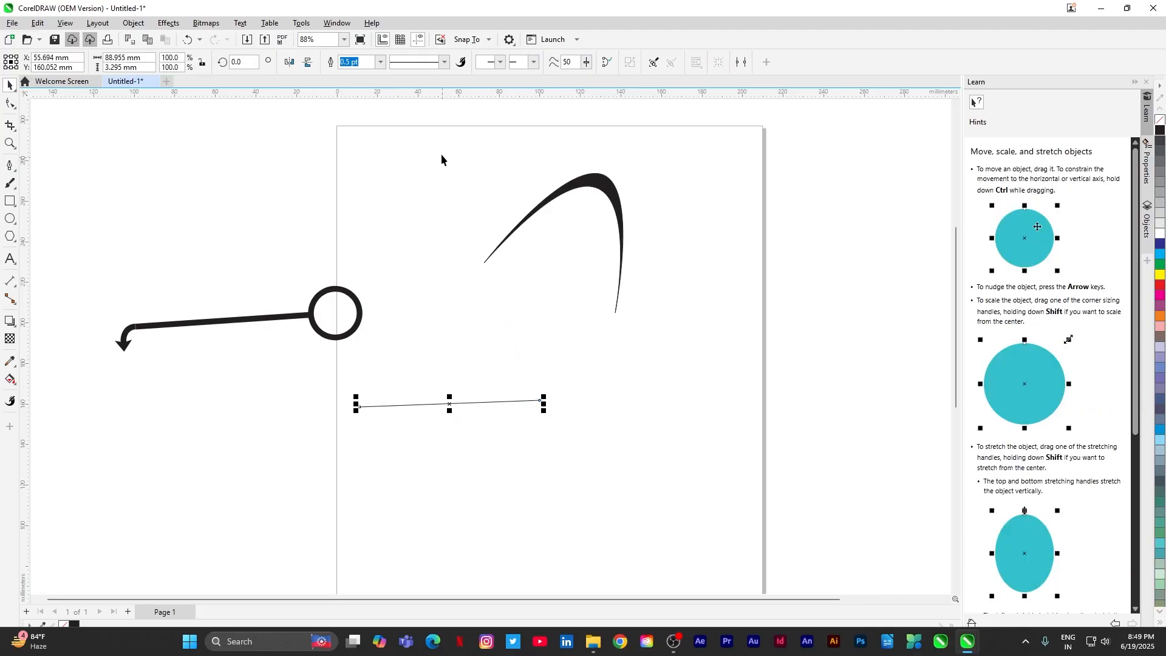
{"action": "left_click", "coordinate": [381, 62]}
{"action": "left_click", "coordinate": [359, 161]}
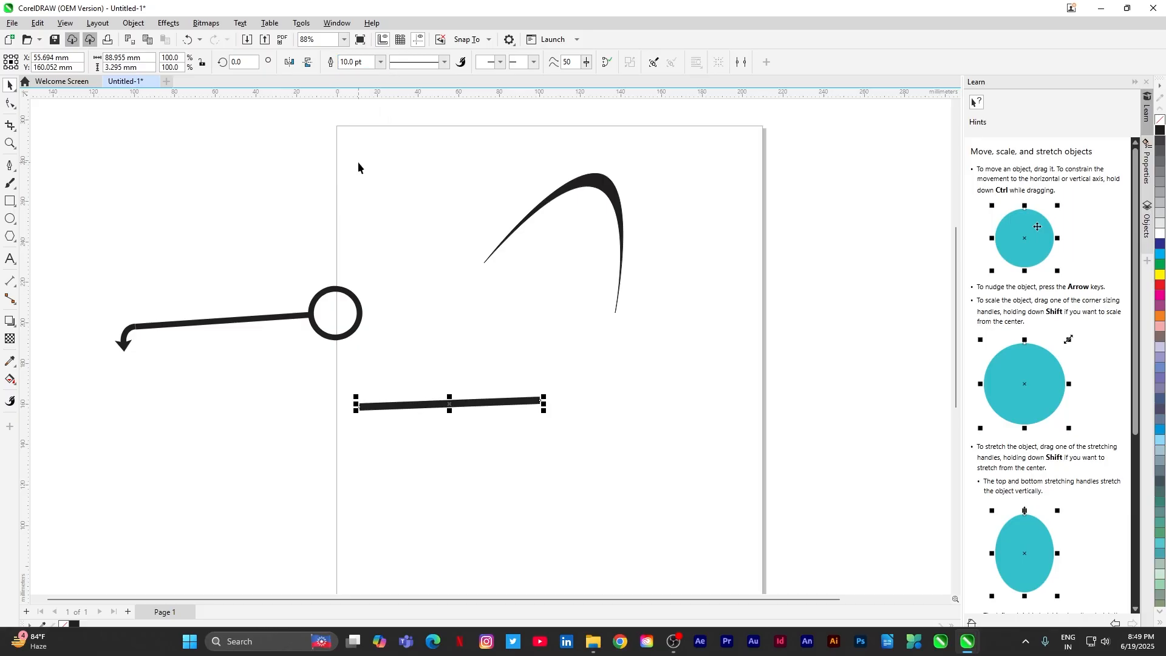
Apply the custom crescent arrowhead to the end of the 10 pt line
{"action": "left_click", "coordinate": [534, 62]}
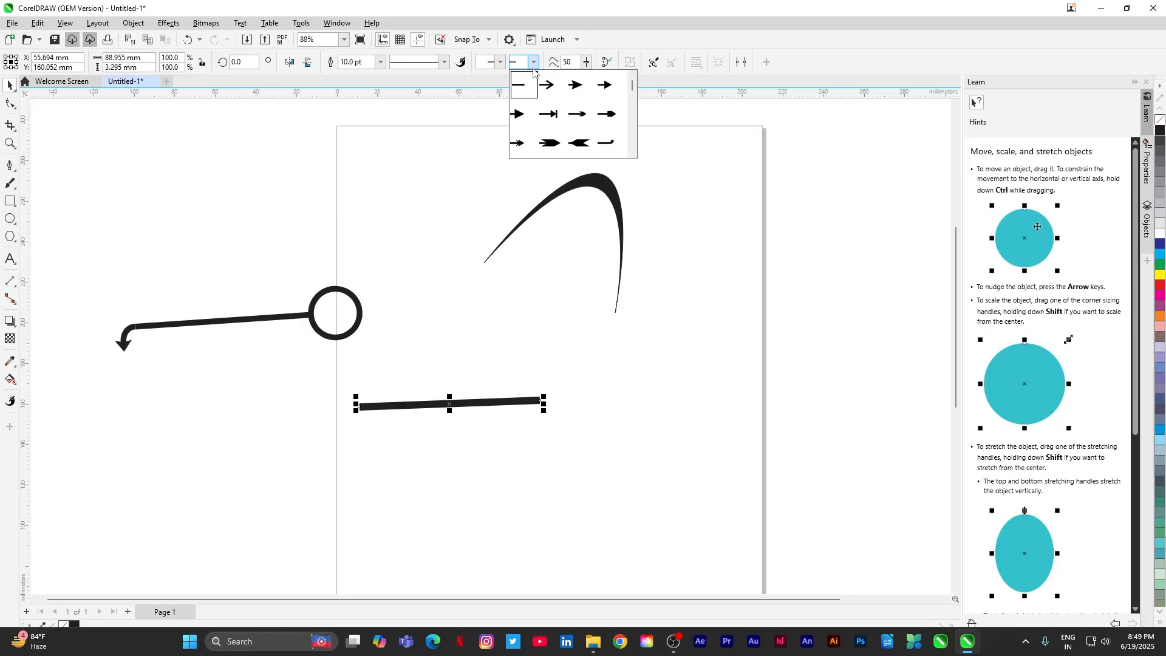
{"action": "left_click_drag", "start_coordinate": [630, 90], "coordinate": [634, 159]}
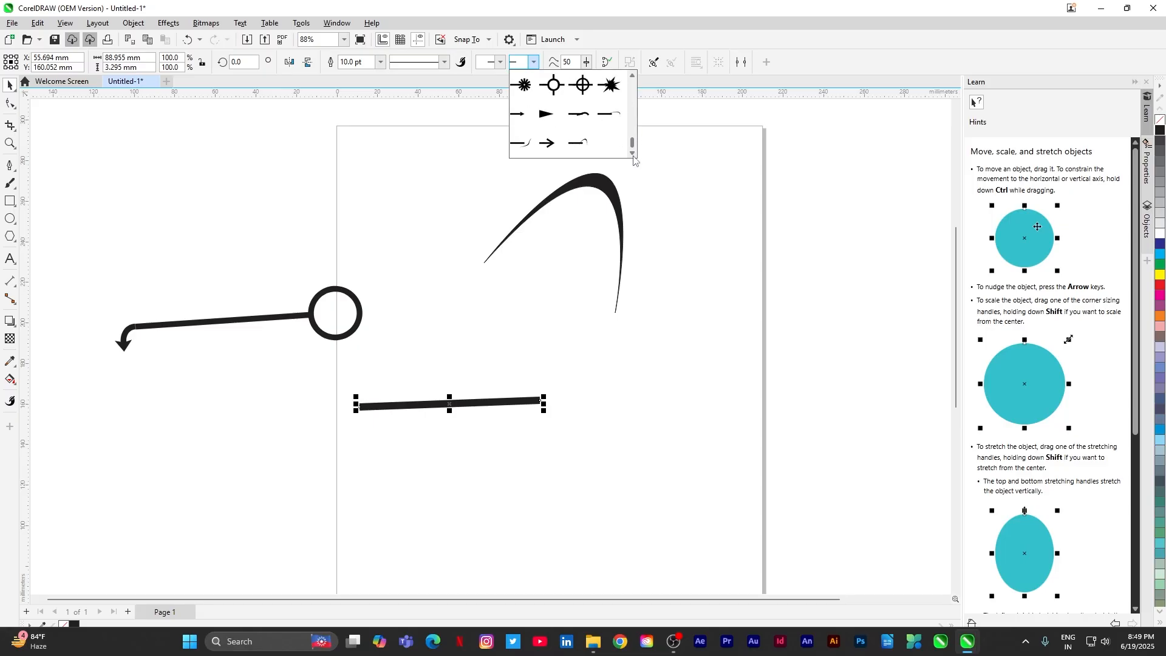
{"action": "left_click", "coordinate": [587, 149]}
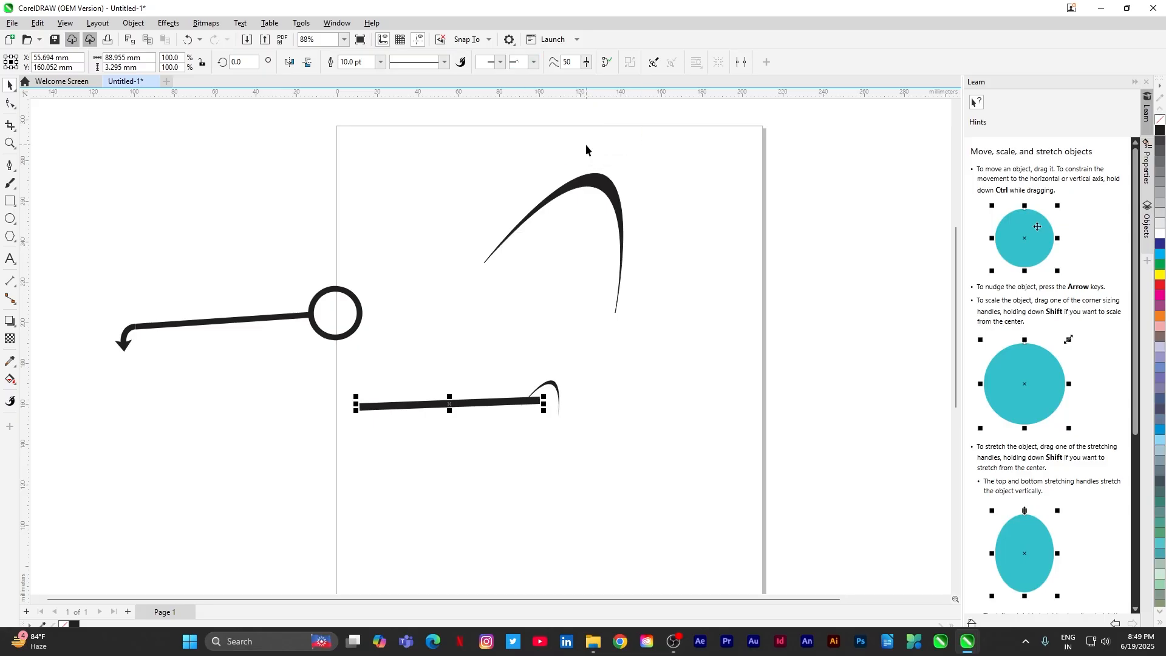
{"action": "left_click", "coordinate": [557, 390]}
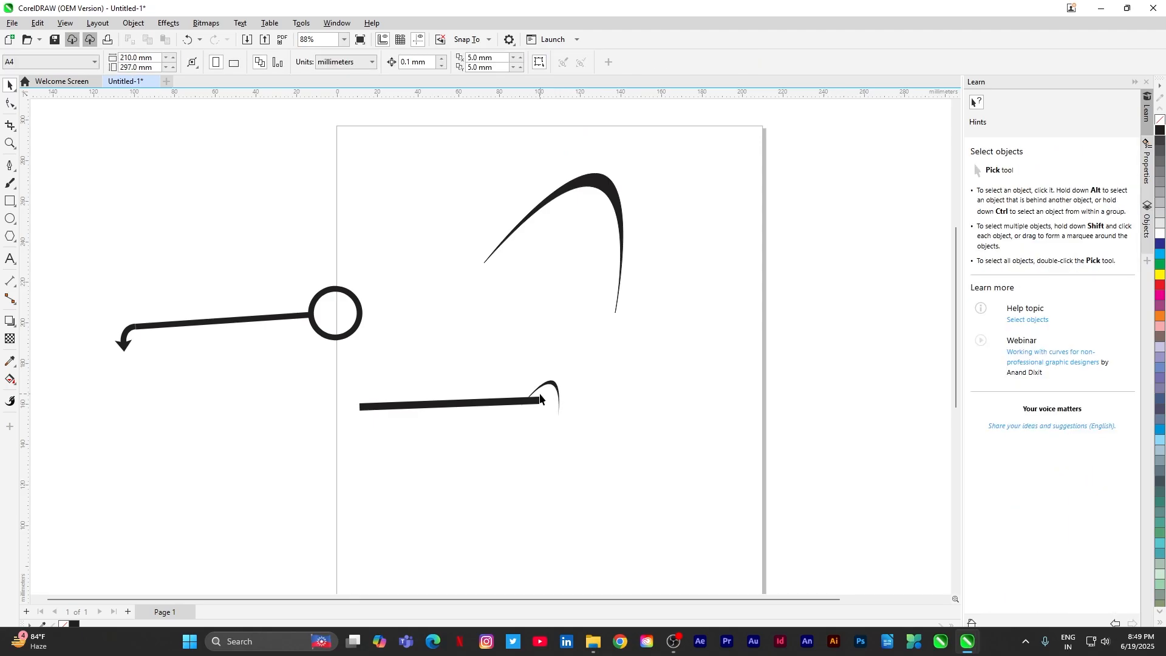
Rotate the line with the crescent arrowhead to about 303 degrees and deselect it
{"action": "left_click", "coordinate": [513, 401]}
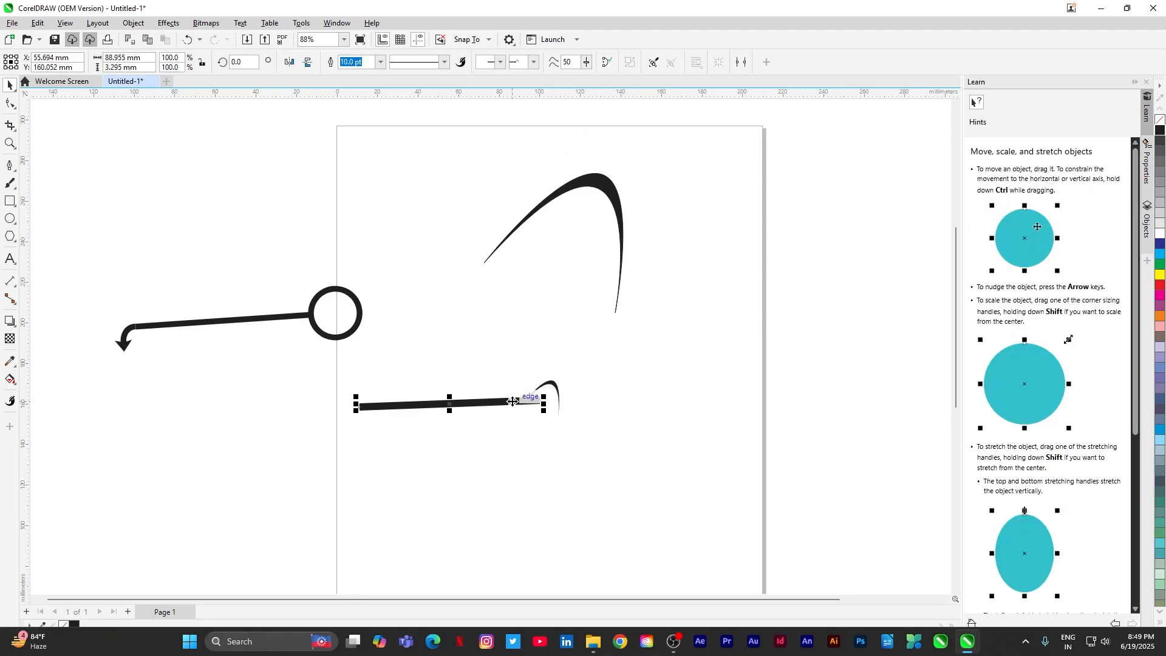
{"action": "left_click", "coordinate": [512, 402]}
{"action": "left_click_drag", "start_coordinate": [357, 410], "coordinate": [428, 481]}
{"action": "left_click_drag", "start_coordinate": [468, 356], "coordinate": [500, 462]}
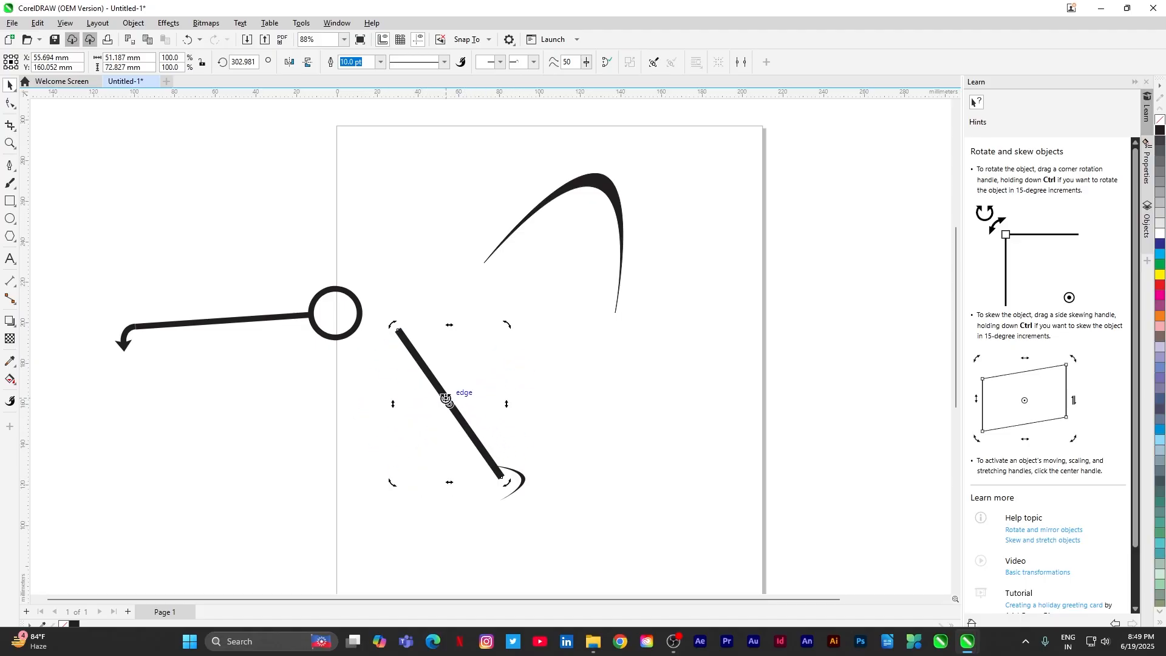
{"action": "left_click", "coordinate": [483, 307]}
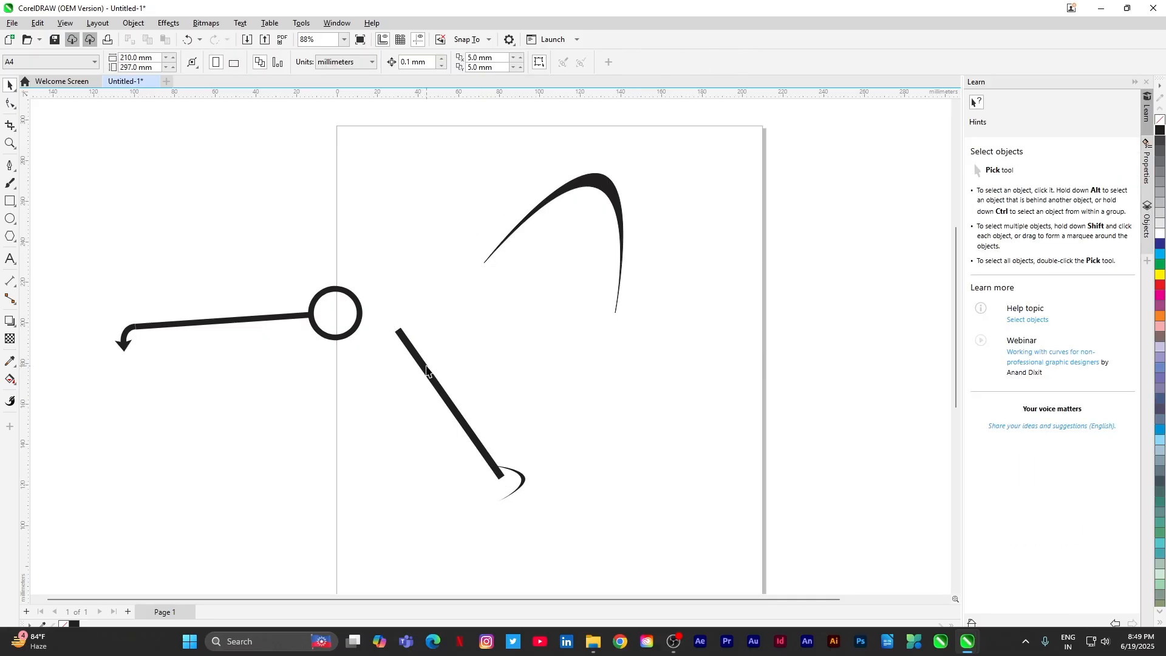
Add a solid triangular start arrowhead to the rotated line
{"action": "left_click", "coordinate": [428, 371]}
{"action": "left_click", "coordinate": [500, 63]}
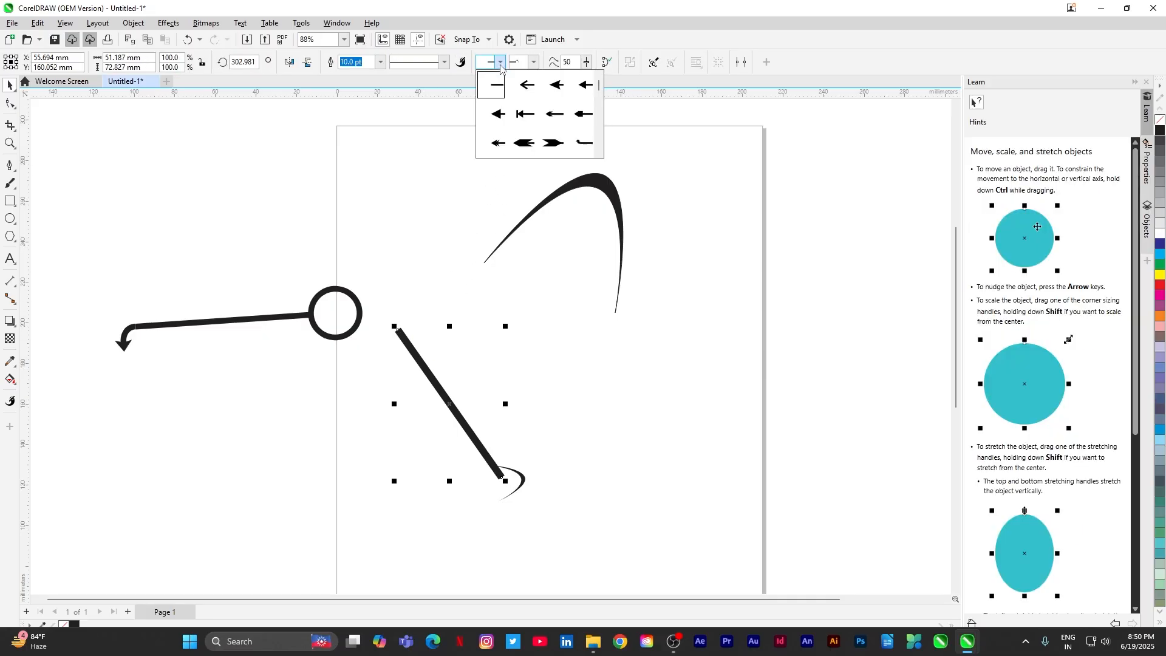
{"action": "left_click", "coordinate": [496, 118]}
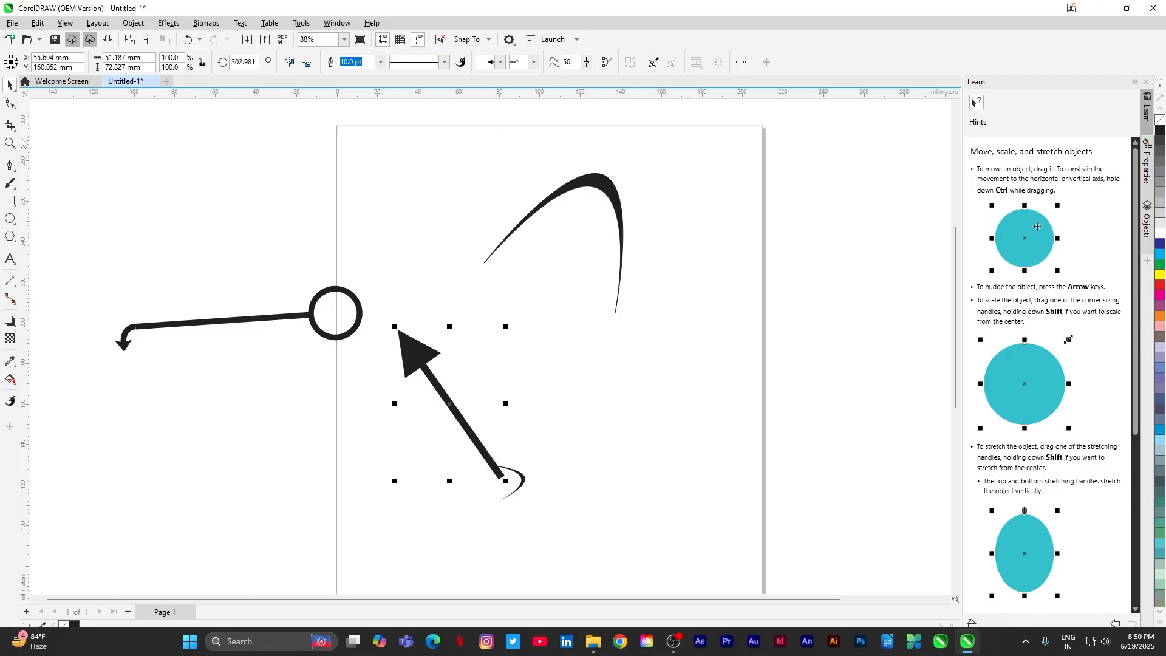
Delete the rotated arrow line, the black crescent and the line with the circle end to empty the drawing
{"action": "left_click_drag", "start_coordinate": [182, 180], "coordinate": [656, 487]}
{"action": "key", "text": "Delete"}
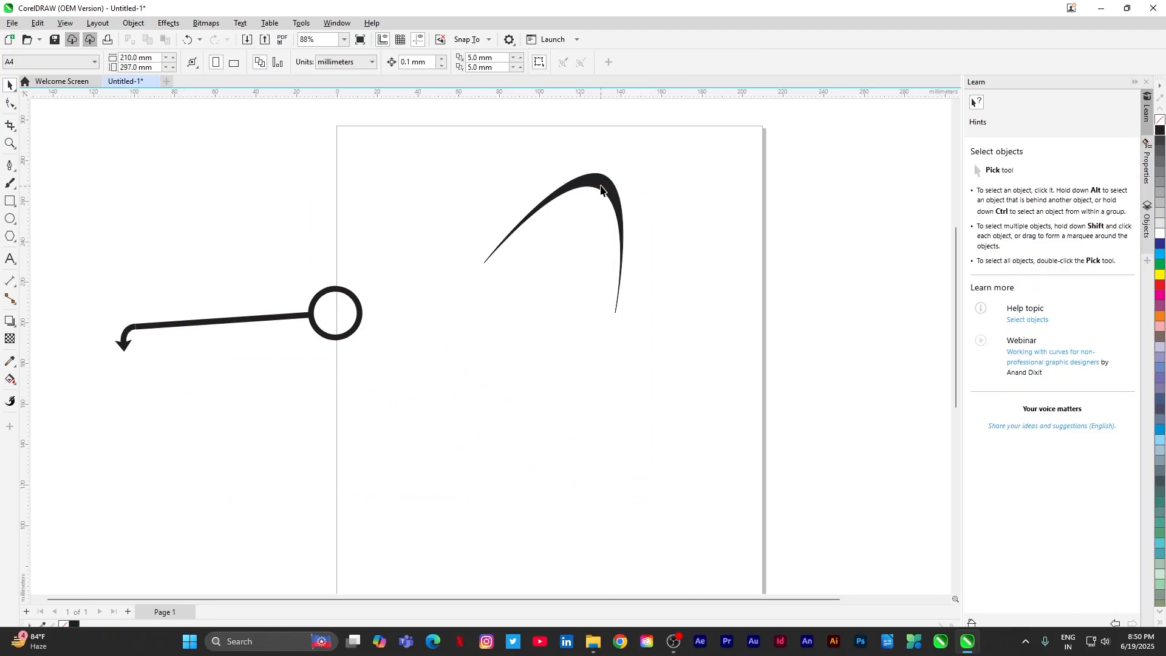
{"action": "left_click", "coordinate": [601, 188]}
{"action": "key", "text": "Delete"}
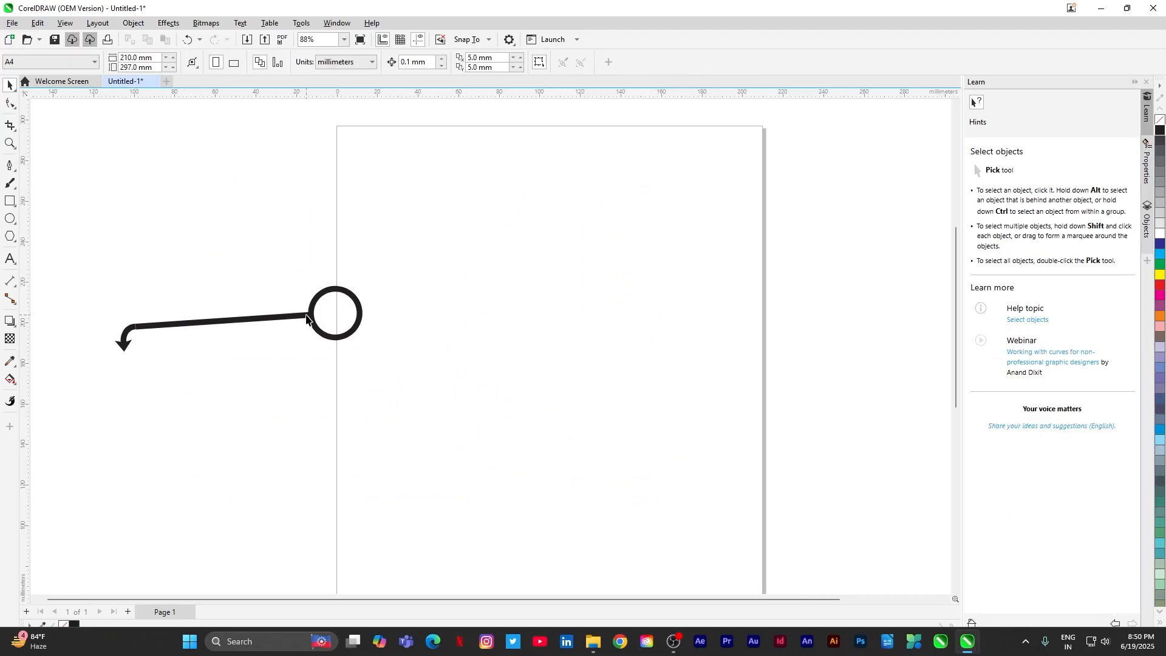
{"action": "left_click", "coordinate": [360, 316]}
{"action": "key", "text": "Delete"}
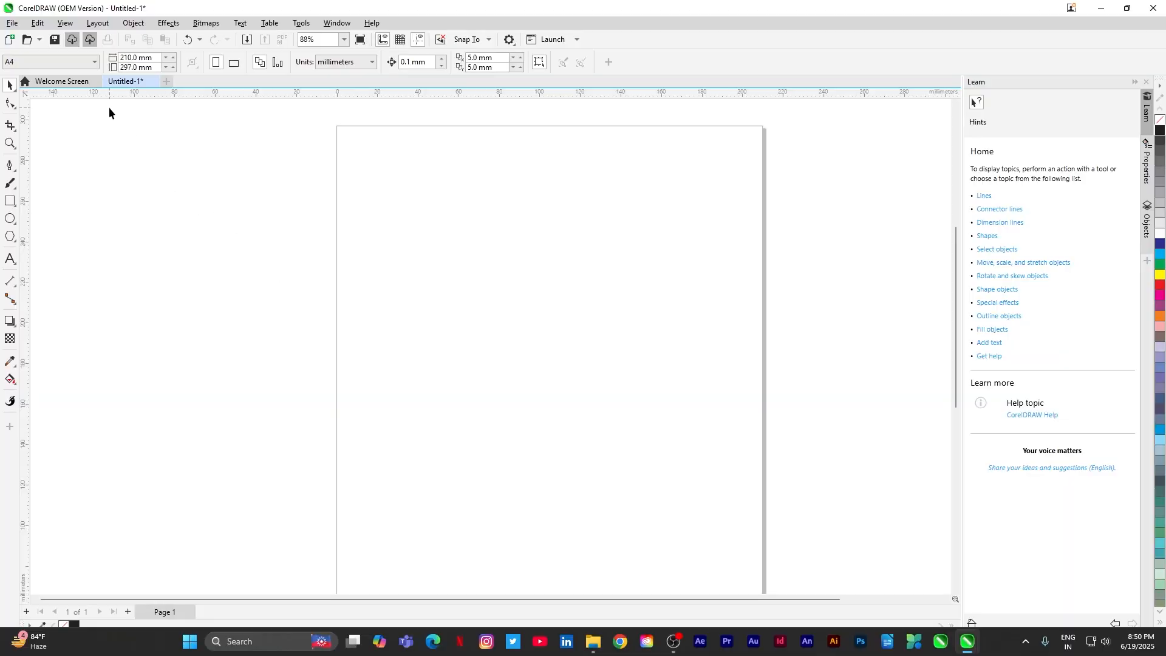
Look at the Create commands for arrowheads and pattern fills, and activate the Interactive Fill tool to view its fill types
{"action": "left_click", "coordinate": [137, 24]}
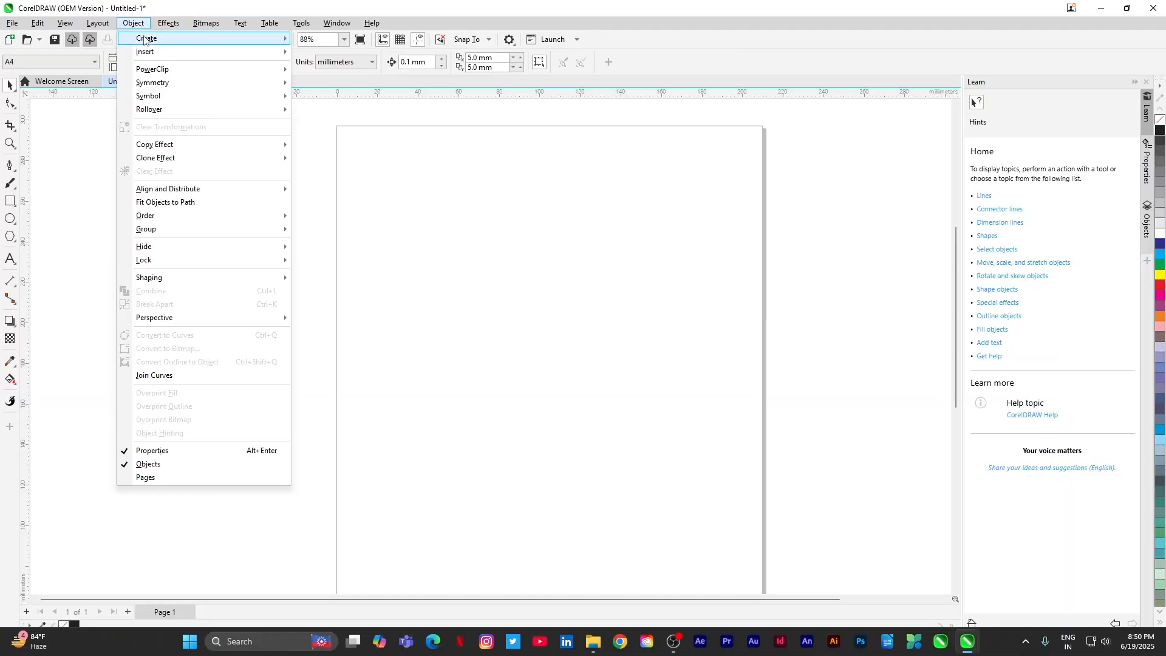
{"action": "mouse_move", "coordinate": [152, 41]}
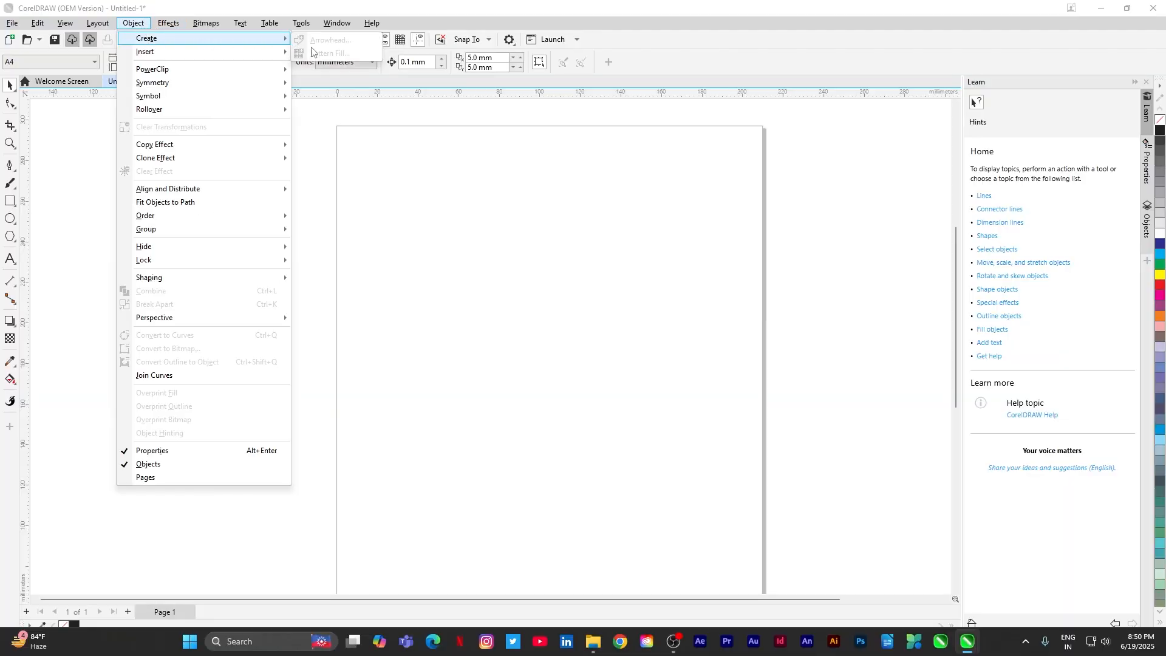
{"action": "left_click", "coordinate": [340, 131]}
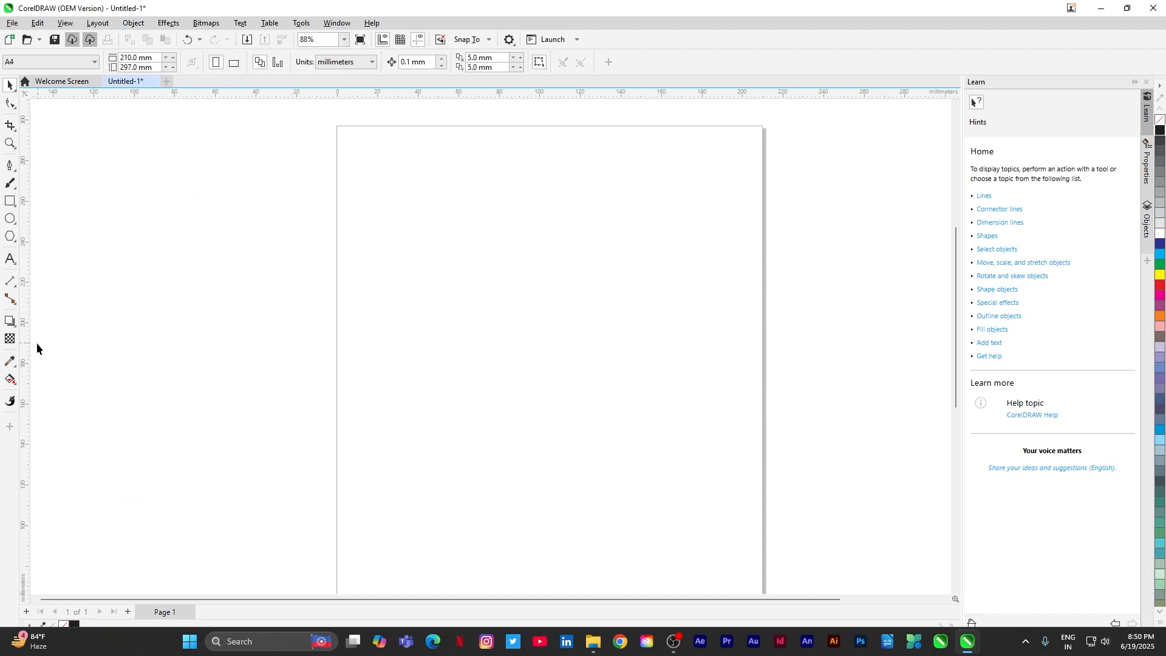
{"action": "left_click", "coordinate": [10, 380]}
{"action": "left_click", "coordinate": [13, 384]}
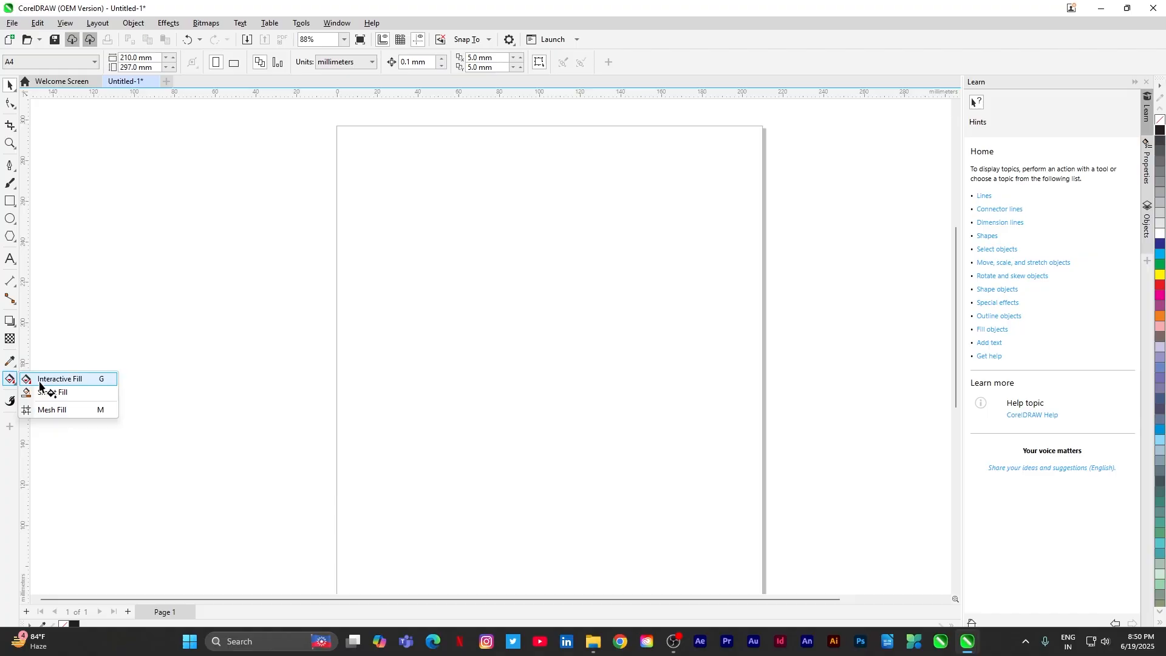
{"action": "left_click", "coordinate": [43, 382]}
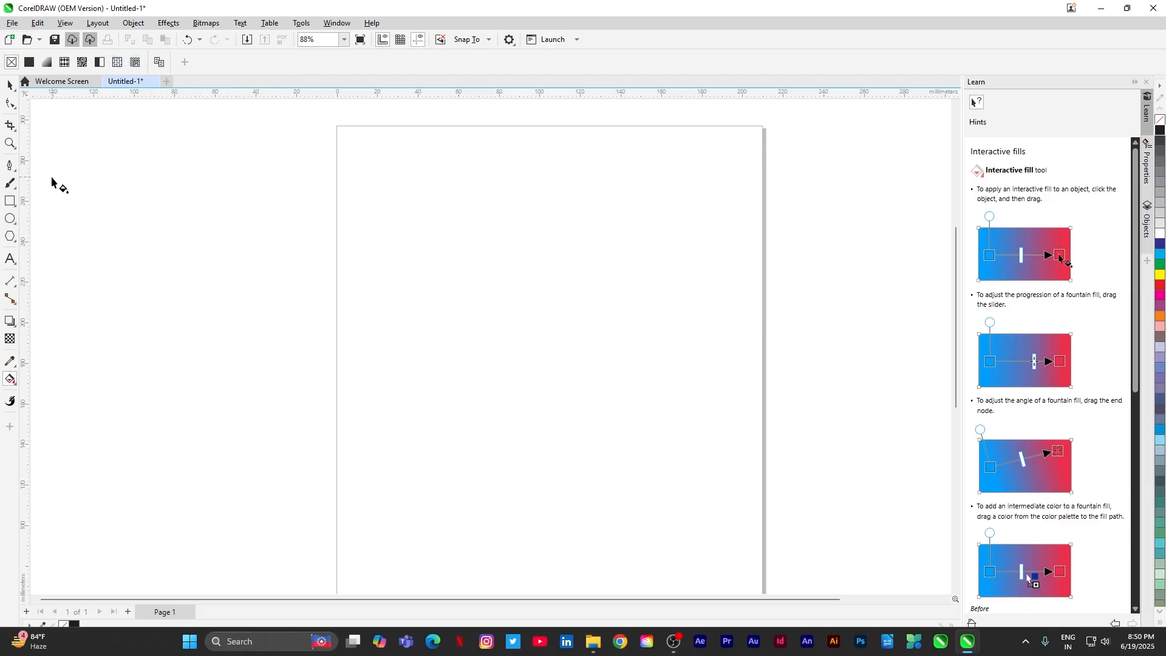
Draw a radial shape about 85 mm in diameter in the upper-left part of the page with the Impact tool
{"action": "left_click", "coordinate": [15, 241]}
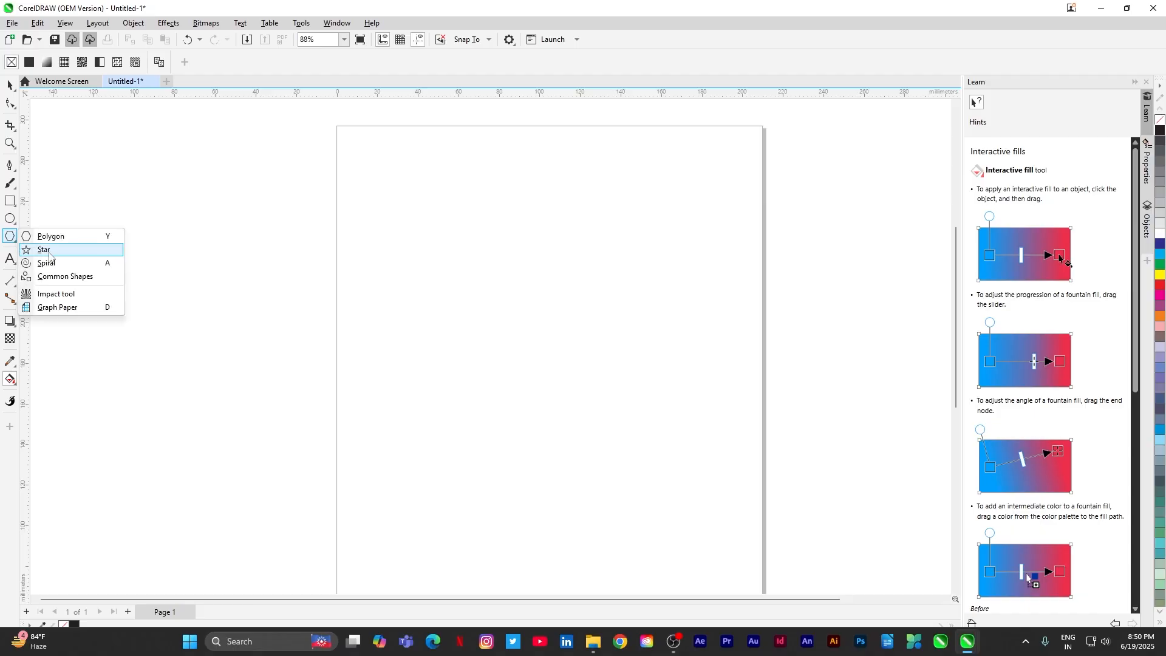
{"action": "left_click", "coordinate": [56, 294]}
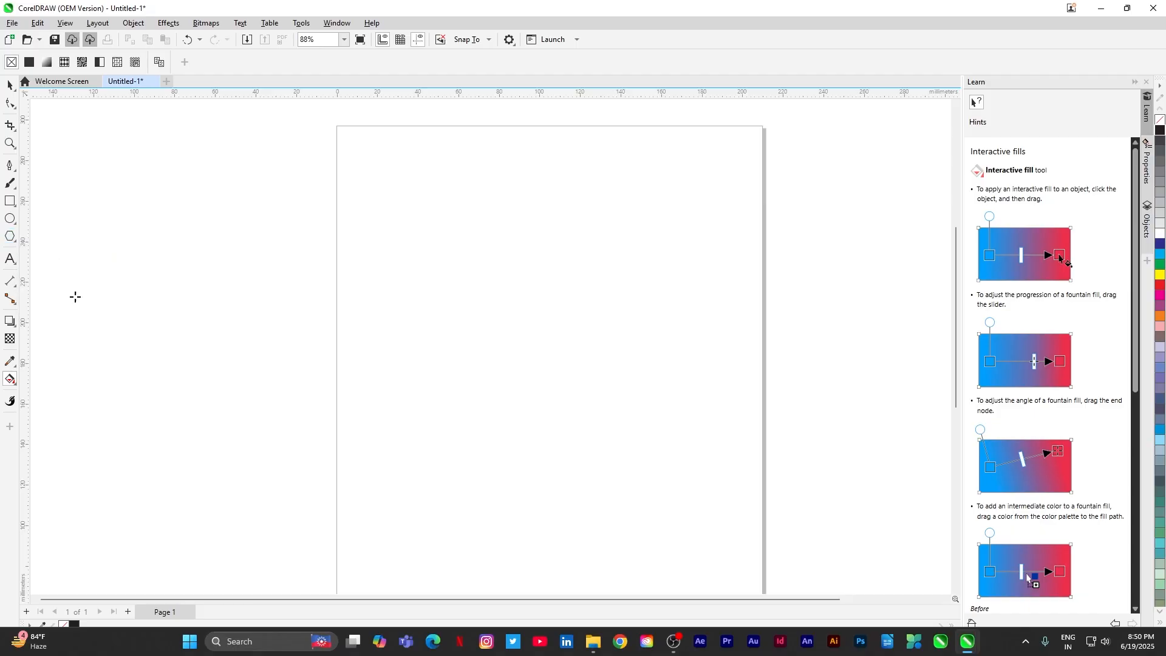
{"action": "left_click_drag", "start_coordinate": [439, 287], "coordinate": [493, 354]}
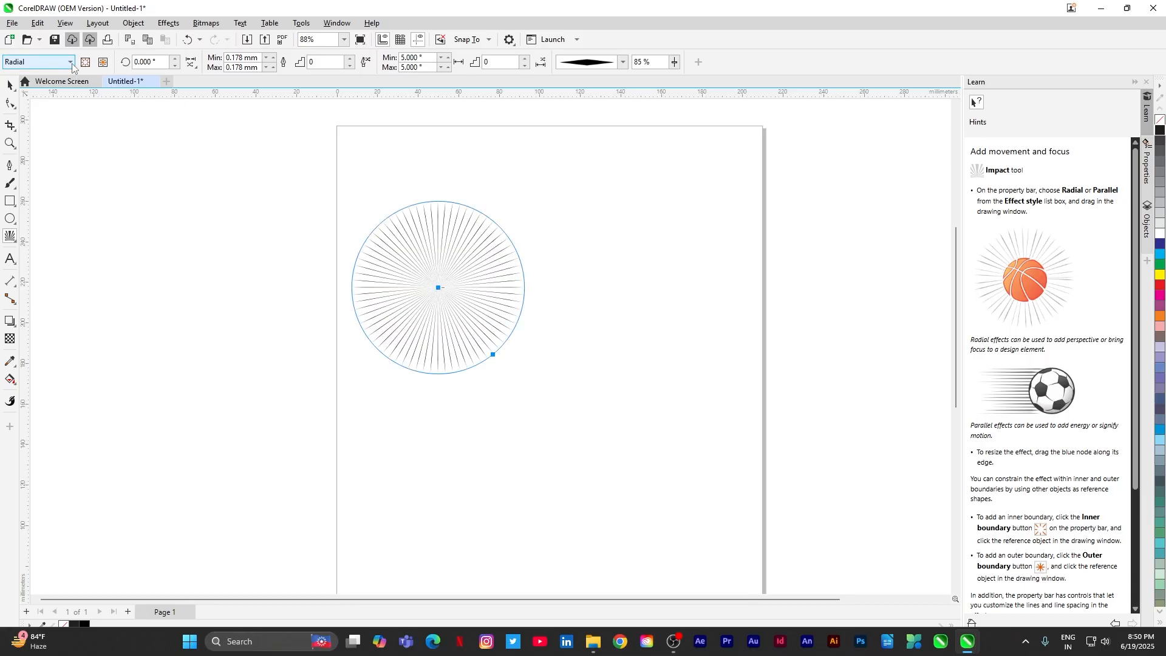
Try the Parallel effect style on the impact shape and return it to Radial
{"action": "left_click", "coordinate": [71, 62]}
{"action": "left_click", "coordinate": [56, 76]}
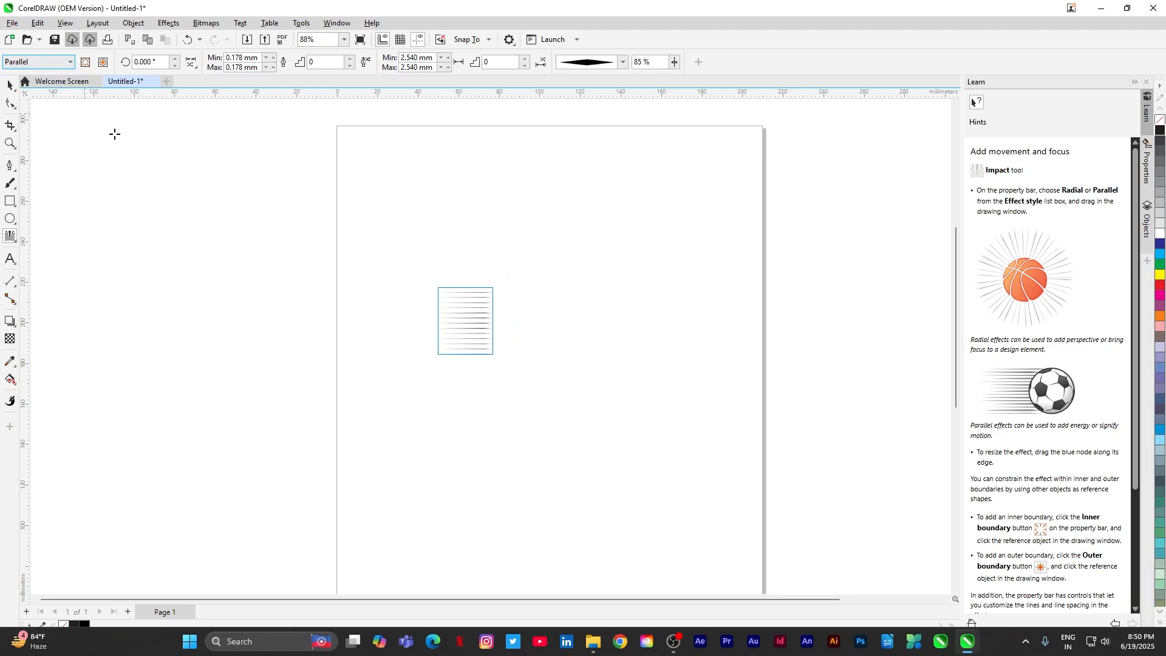
{"action": "left_click", "coordinate": [70, 62]}
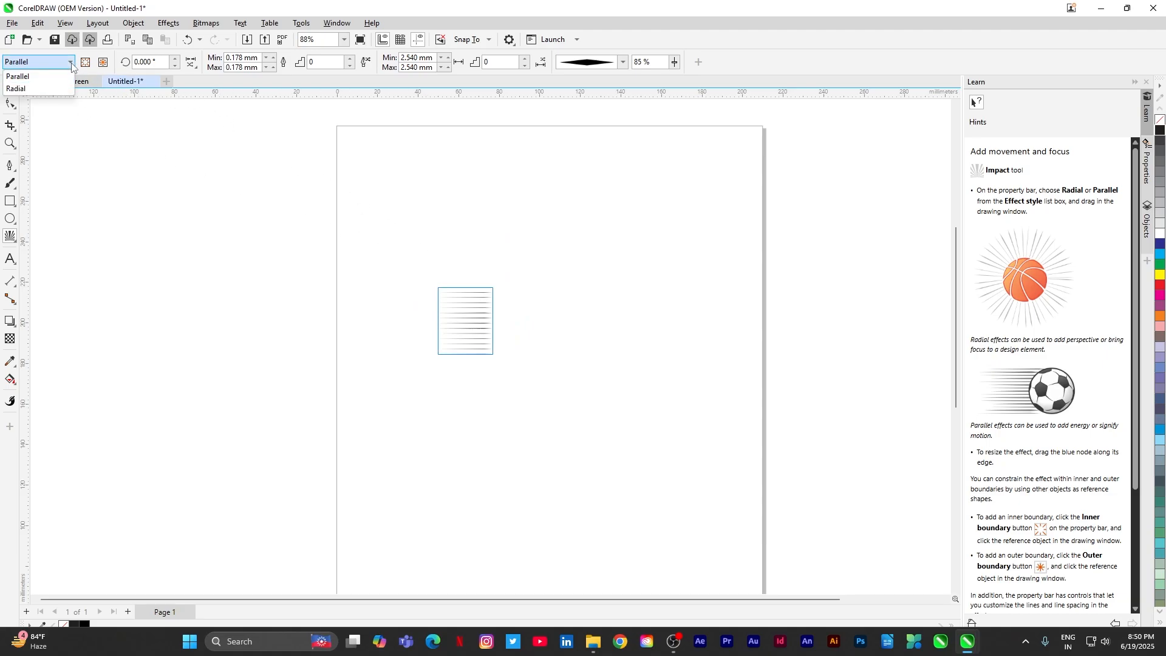
{"action": "left_click", "coordinate": [23, 92]}
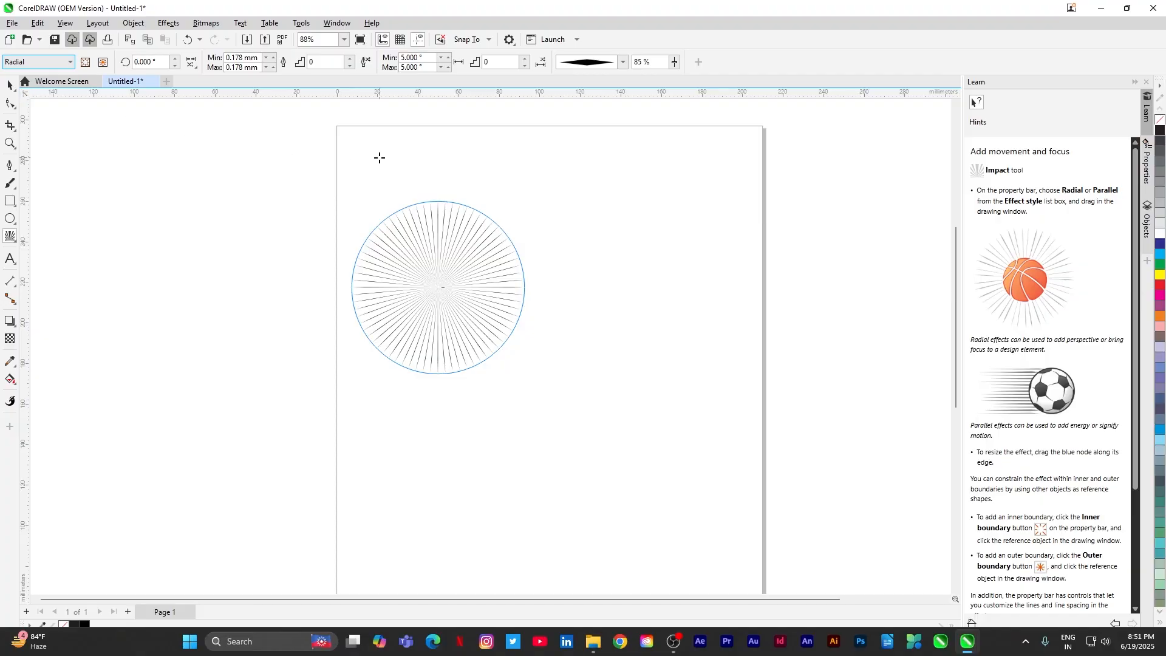
Set the radial impact shape's minimum and maximum line width to 0.878 mm
{"action": "left_click", "coordinate": [417, 216]}
{"action": "scroll", "coordinate": [421, 216], "scroll_direction": "up", "scroll_amount": 1}
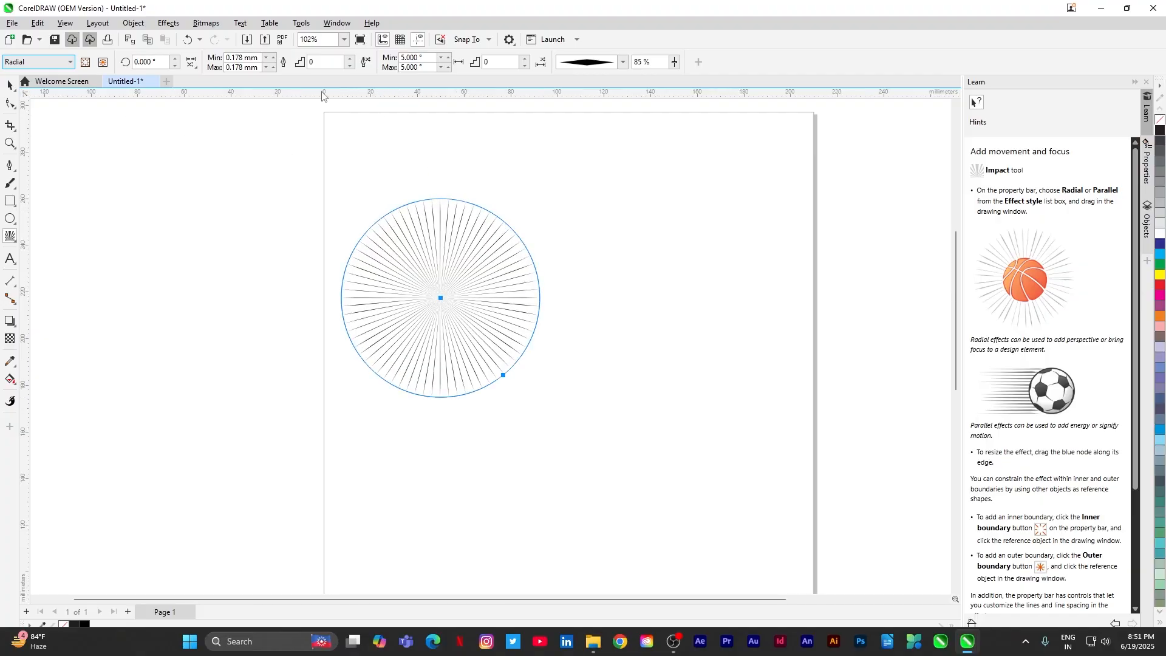
{"action": "left_click", "coordinate": [272, 59]}
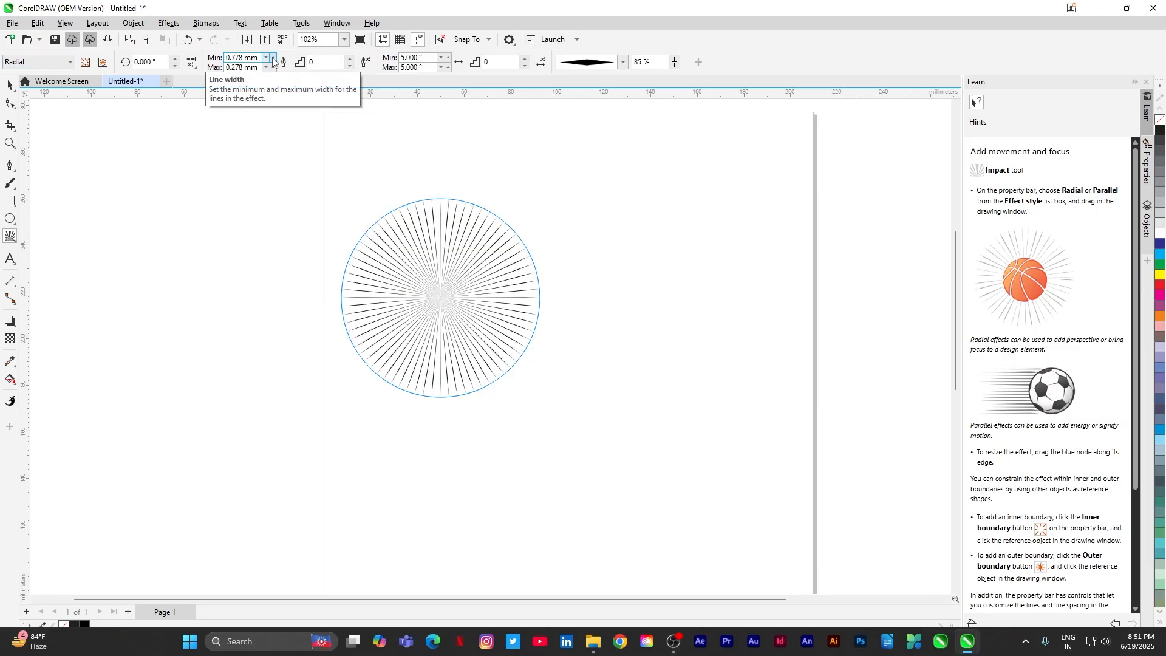
{"action": "left_click", "coordinate": [273, 58]}
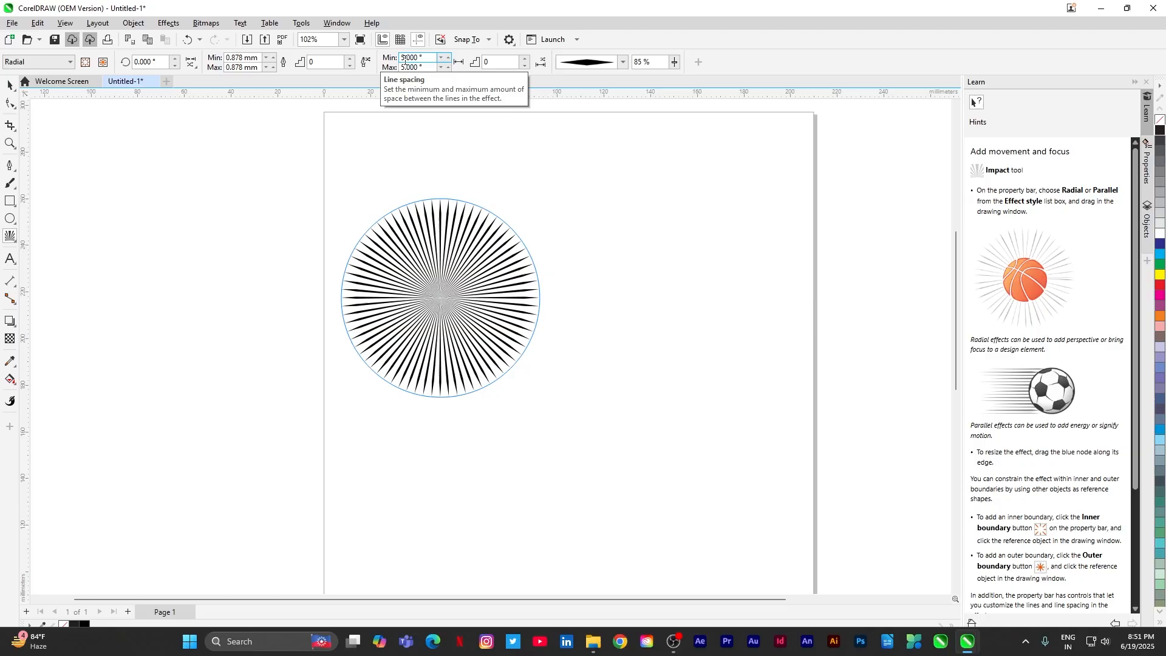
Set the impact shape's minimum and maximum line spacing to 8 degrees and colour its lines red
{"action": "left_click", "coordinate": [447, 57]}
{"action": "left_click", "coordinate": [447, 57]}
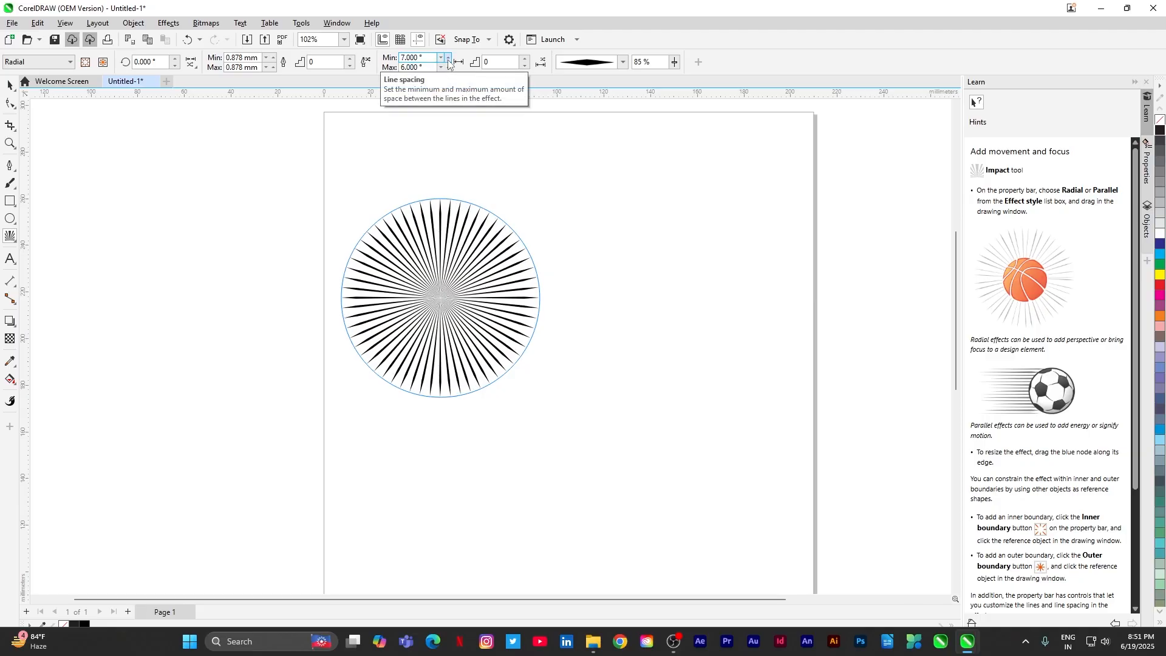
{"action": "left_click", "coordinate": [447, 58]}
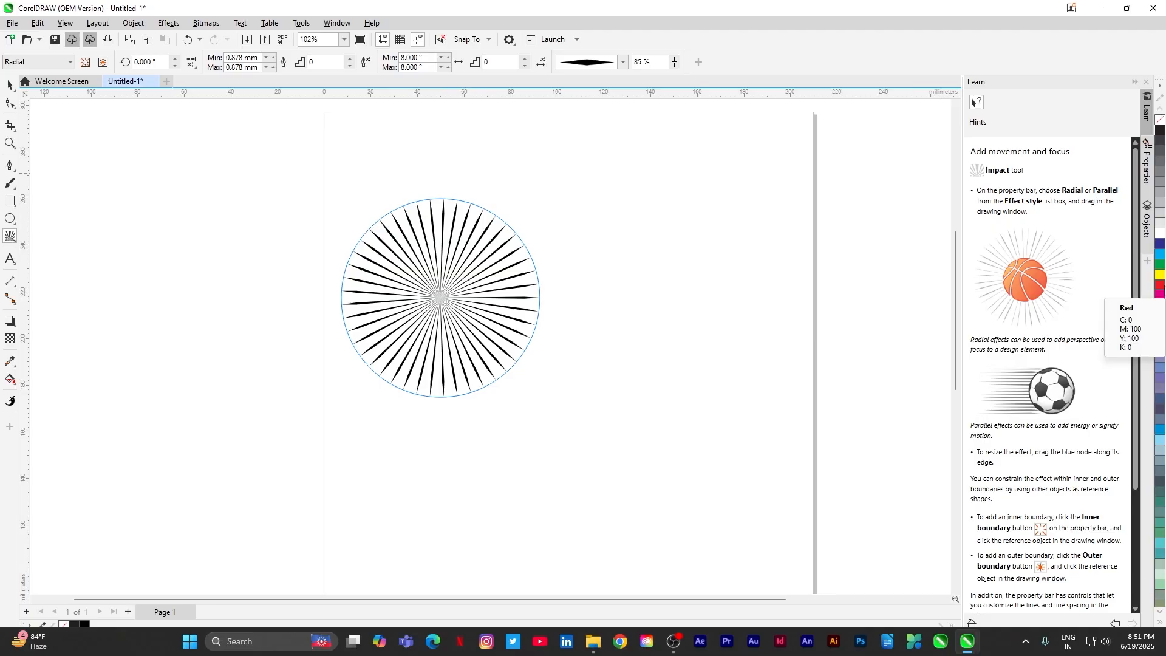
{"action": "left_click", "coordinate": [1161, 286]}
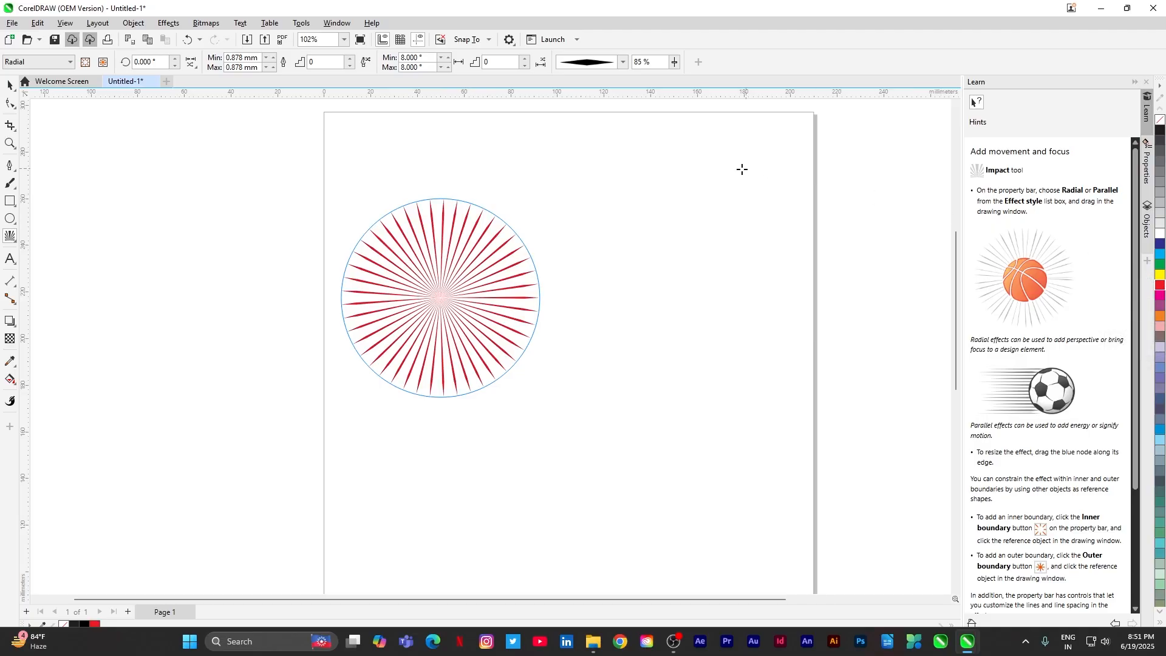
Create a vector-type pattern fill from a roughly square area around the centre of the red impact shape
{"action": "left_click", "coordinate": [9, 86]}
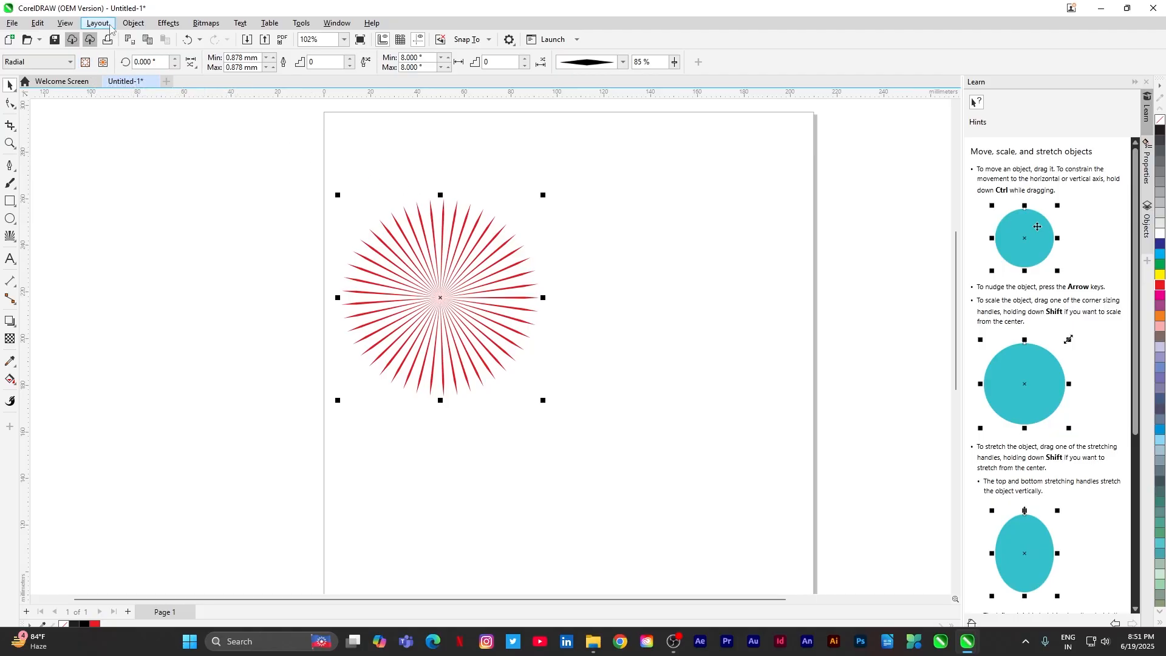
{"action": "left_click", "coordinate": [132, 25]}
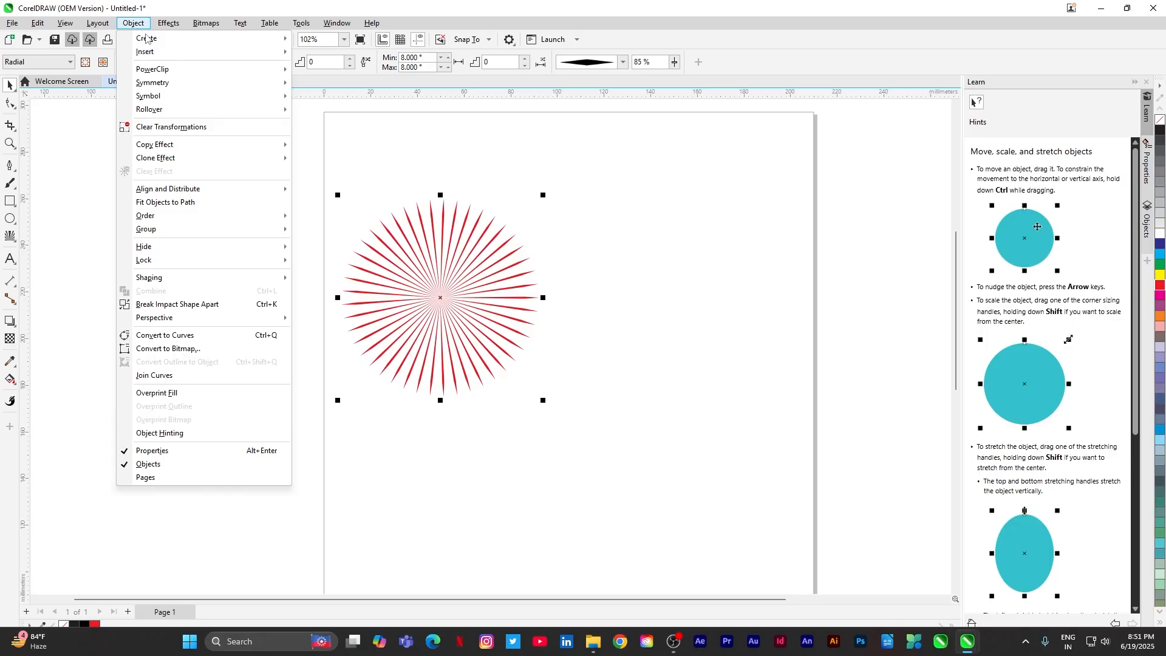
{"action": "mouse_move", "coordinate": [247, 58]}
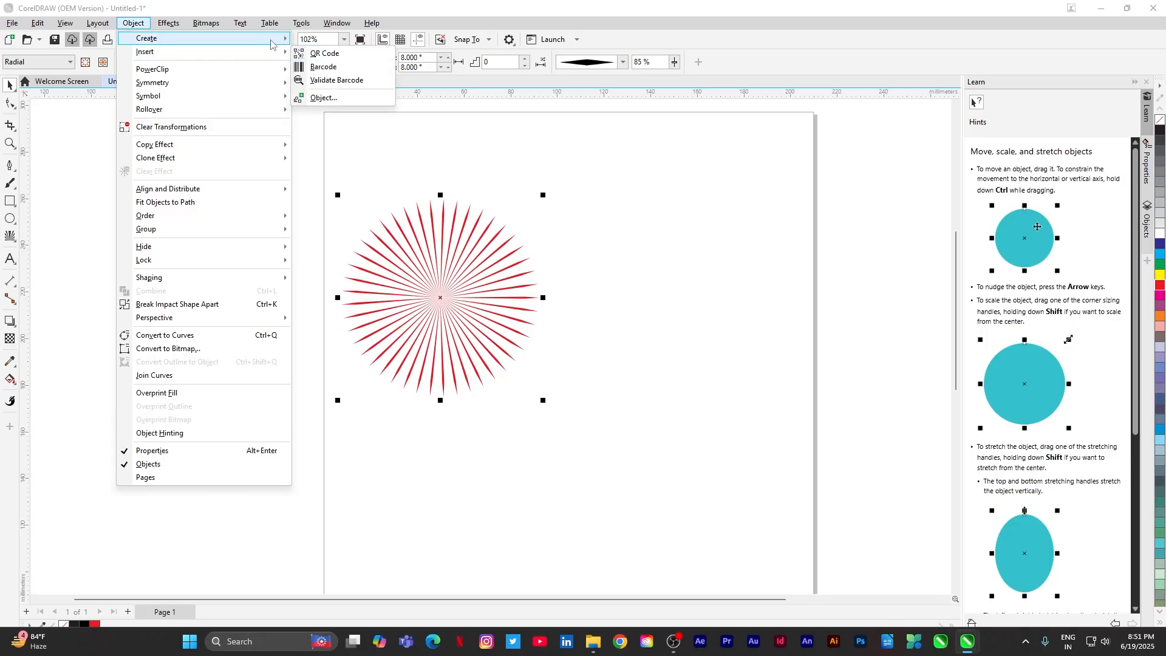
{"action": "mouse_move", "coordinate": [283, 51]}
{"action": "left_click", "coordinate": [336, 55]}
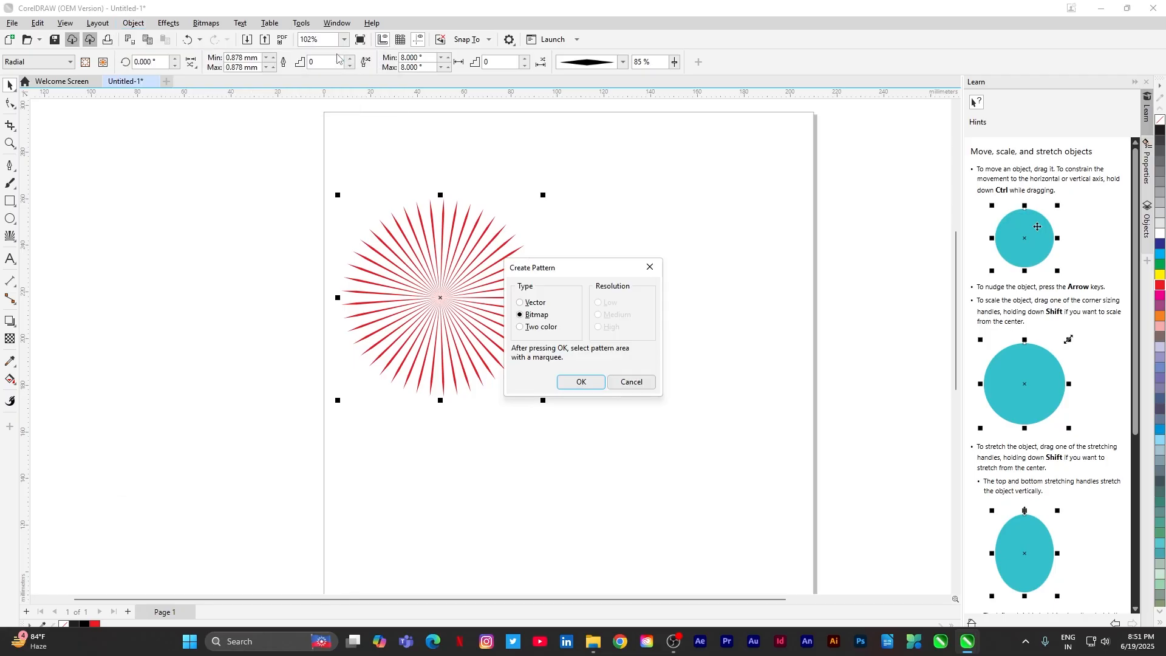
{"action": "left_click_drag", "start_coordinate": [634, 265], "coordinate": [697, 216]}
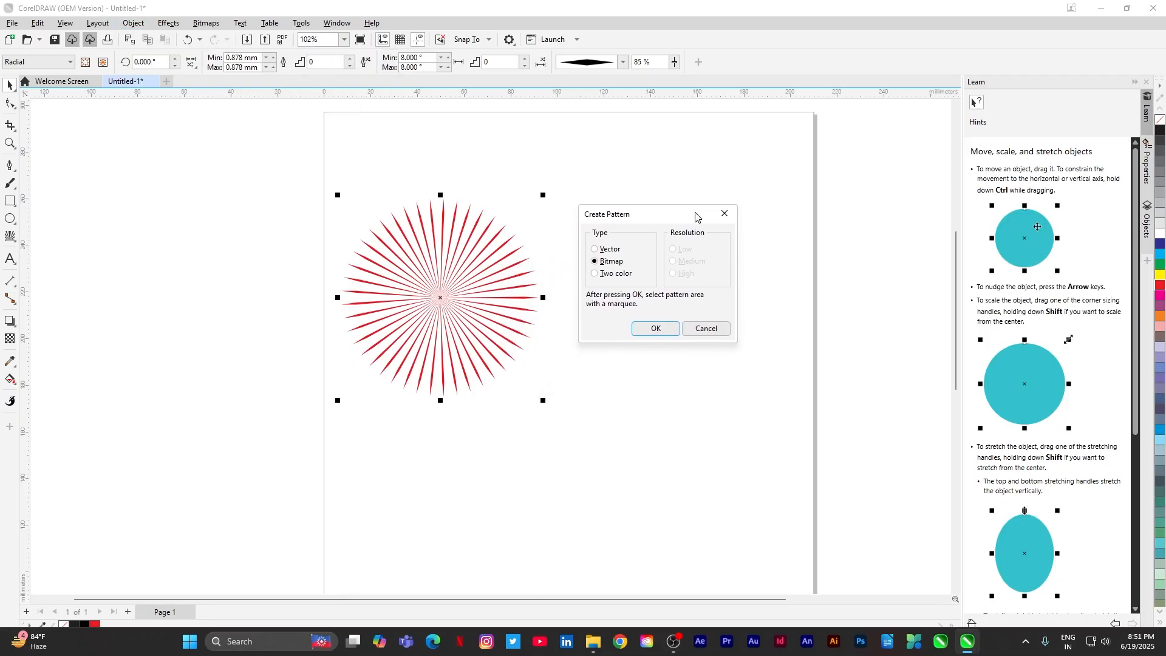
{"action": "left_click", "coordinate": [595, 250]}
{"action": "left_click", "coordinate": [595, 274]}
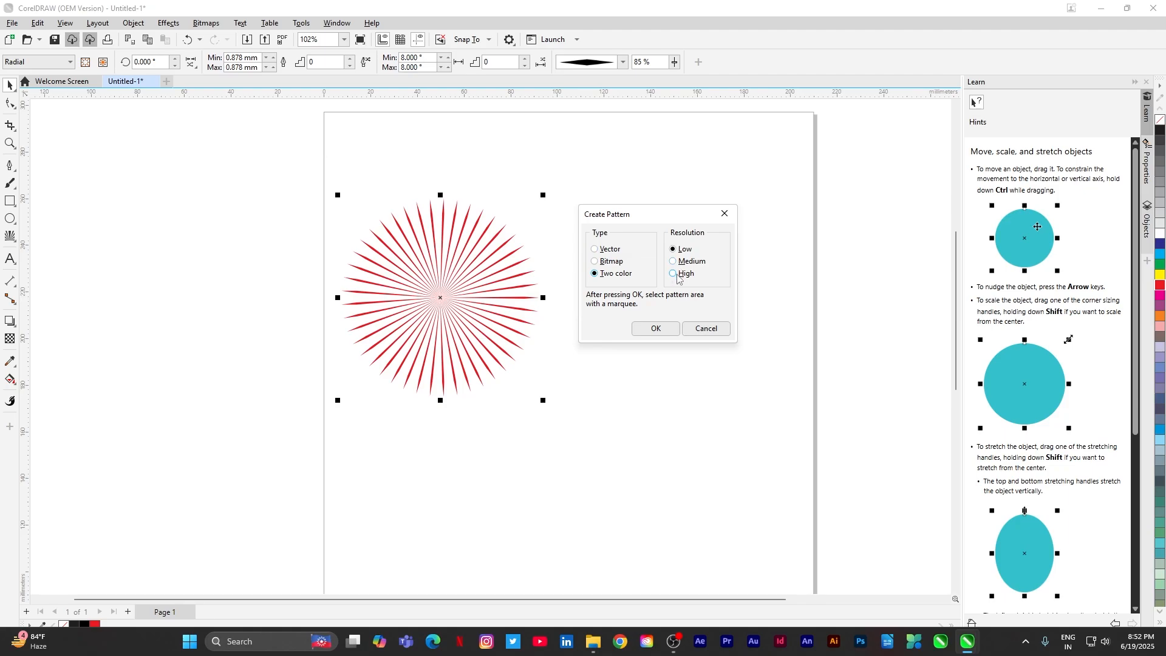
{"action": "left_click", "coordinate": [595, 250]}
{"action": "left_click", "coordinate": [650, 329]}
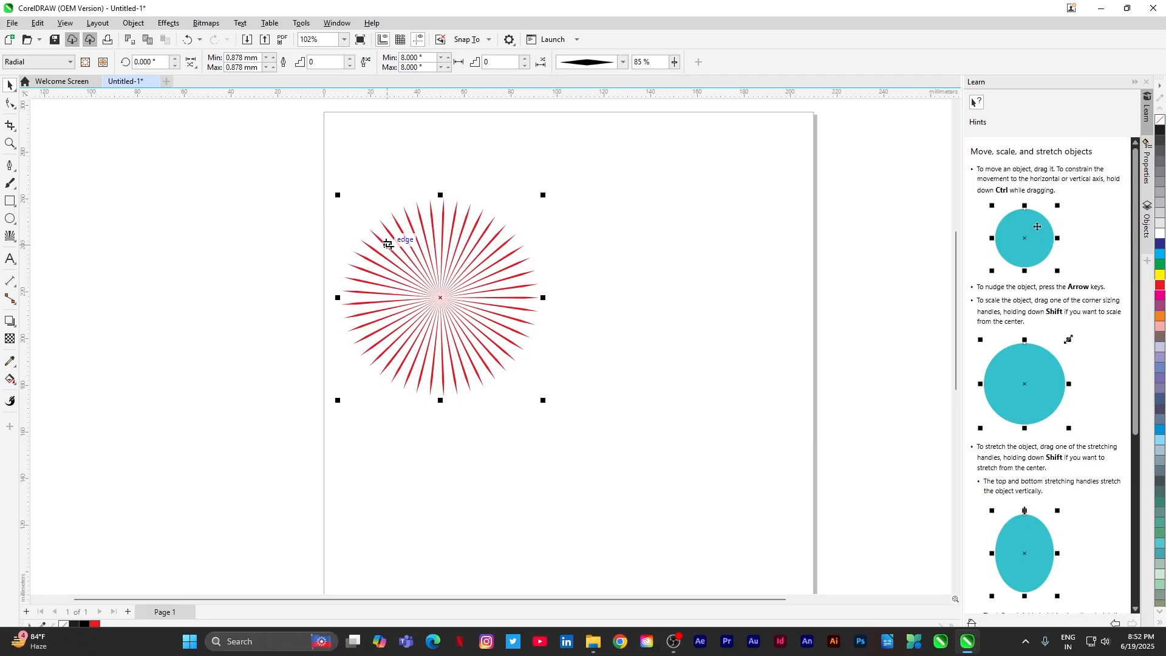
{"action": "left_click_drag", "start_coordinate": [387, 245], "coordinate": [495, 345]}
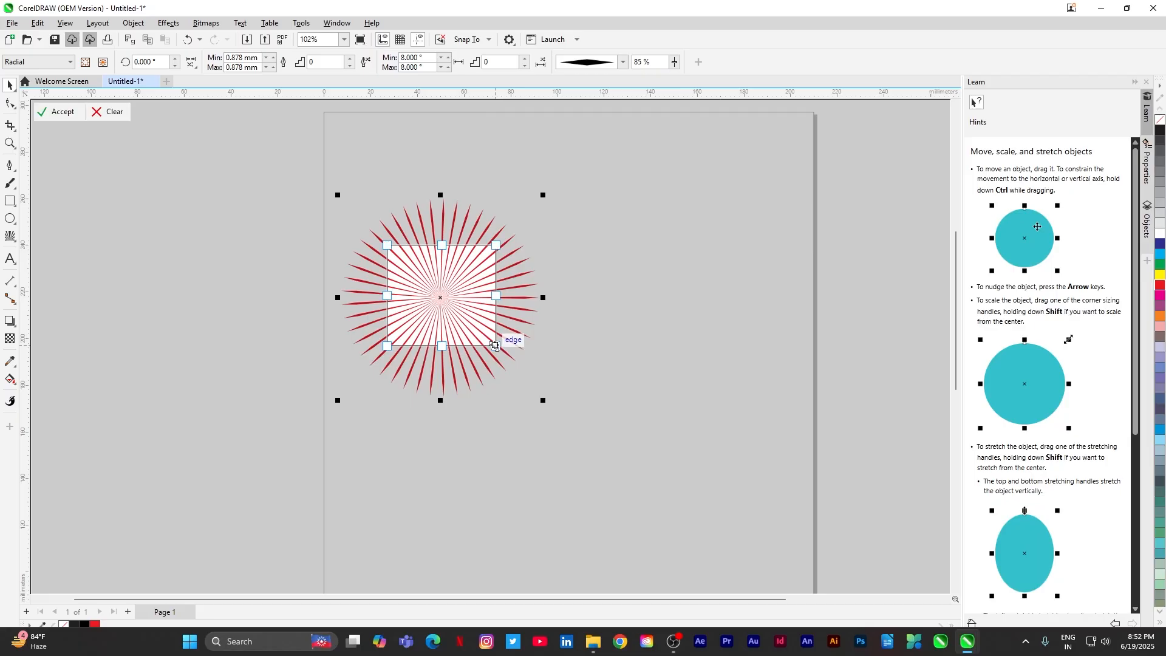
{"action": "left_click", "coordinate": [71, 116]}
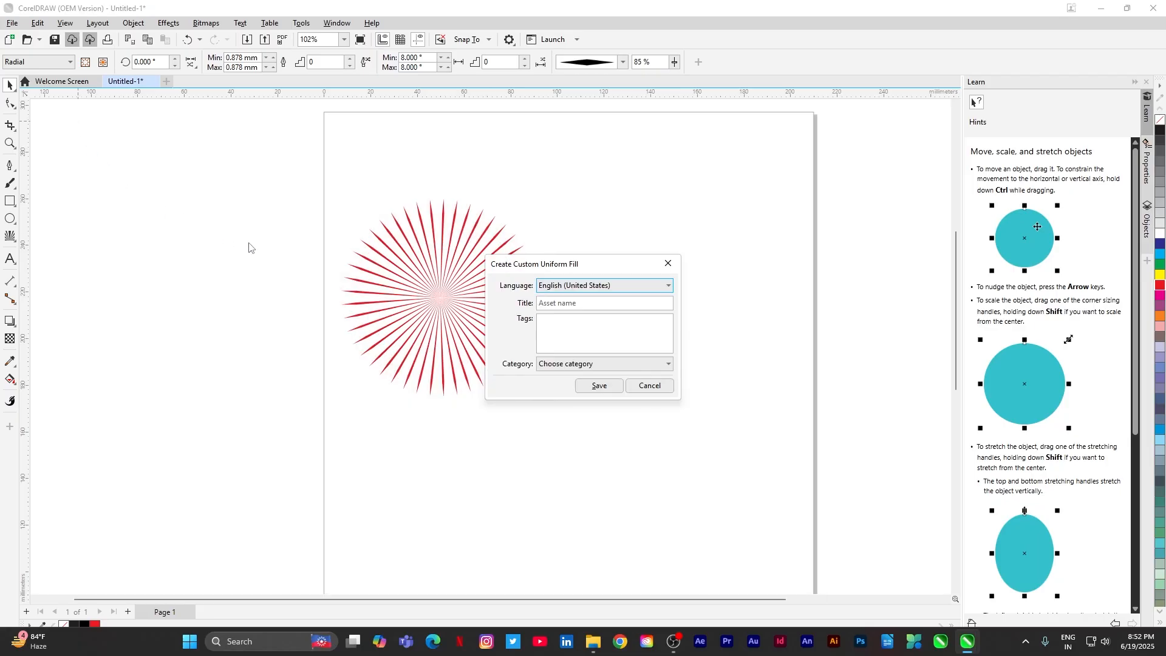
Save the custom fill with the title "my pattern" in the Design Elements category
{"action": "left_click", "coordinate": [571, 304]}
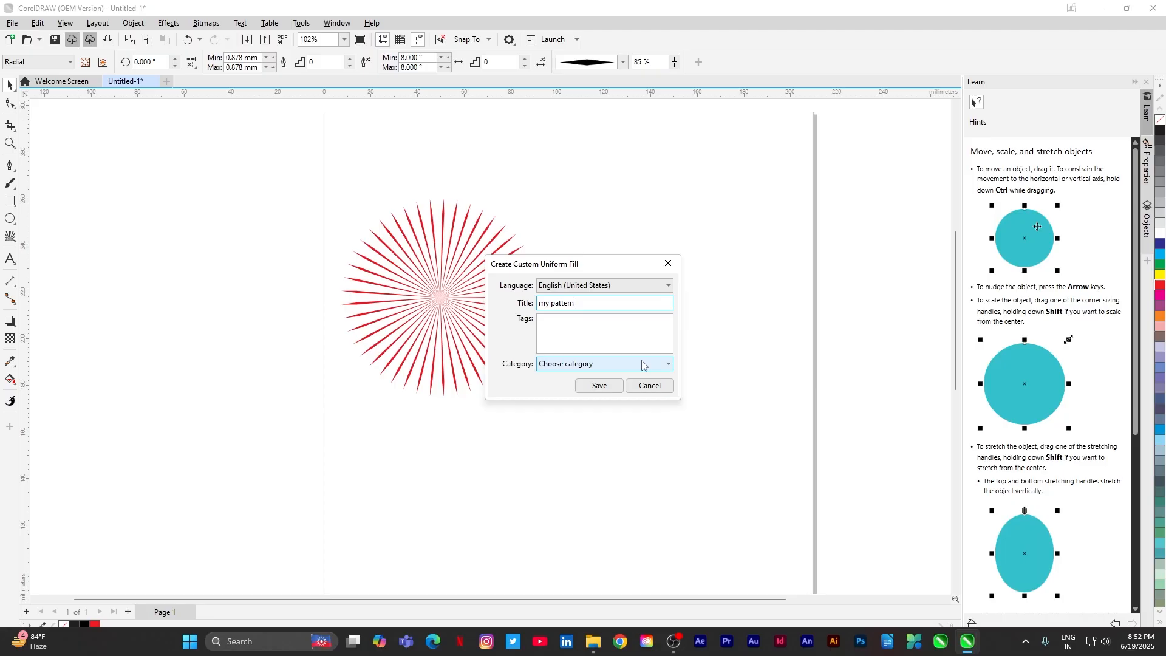
{"action": "left_click", "coordinate": [658, 367]}
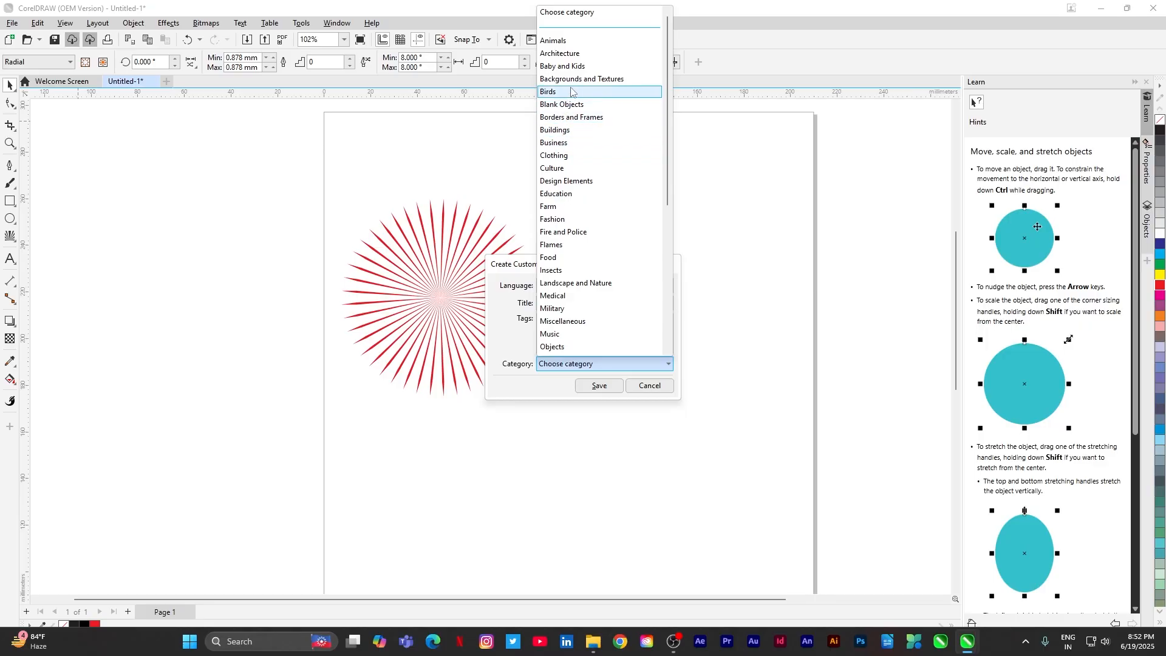
{"action": "left_click", "coordinate": [574, 182]}
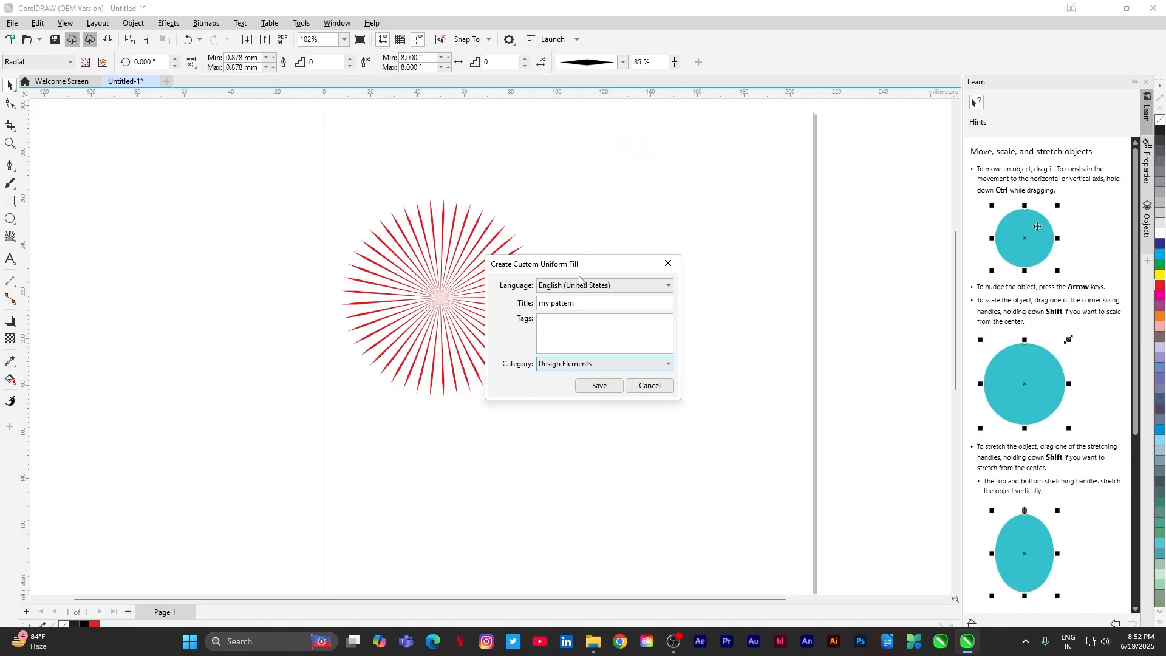
{"action": "left_click", "coordinate": [592, 387]}
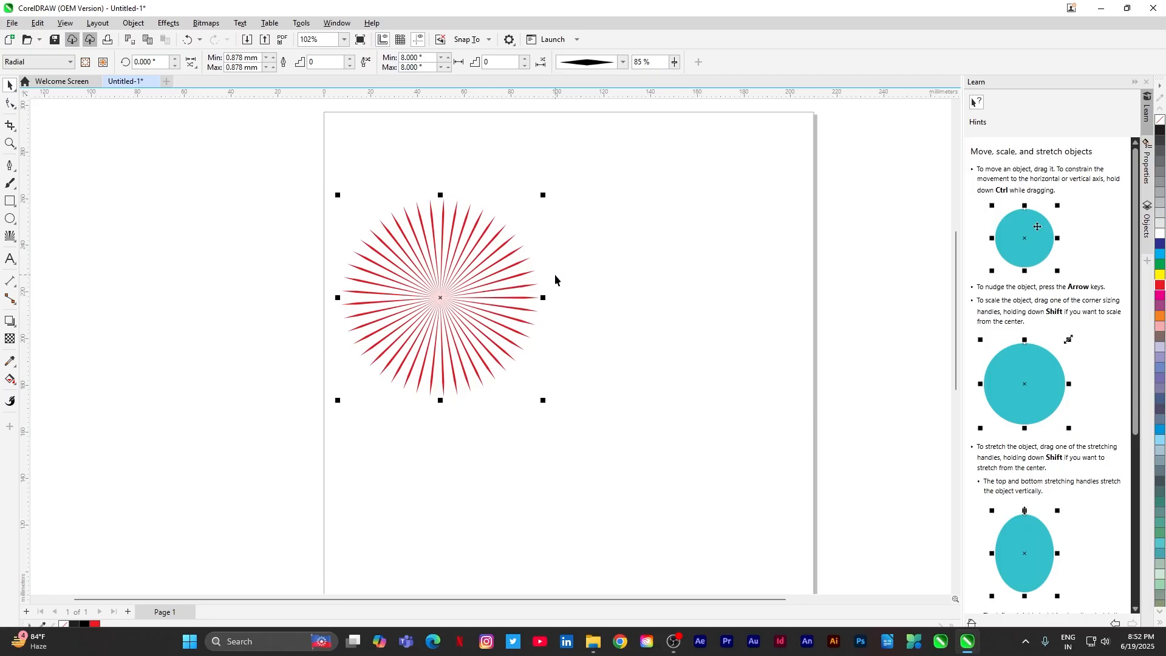
Delete the impact shape and draw a red-filled rectangle about 75 mm wide and 69 mm high in its place
{"action": "key", "text": "Delete"}
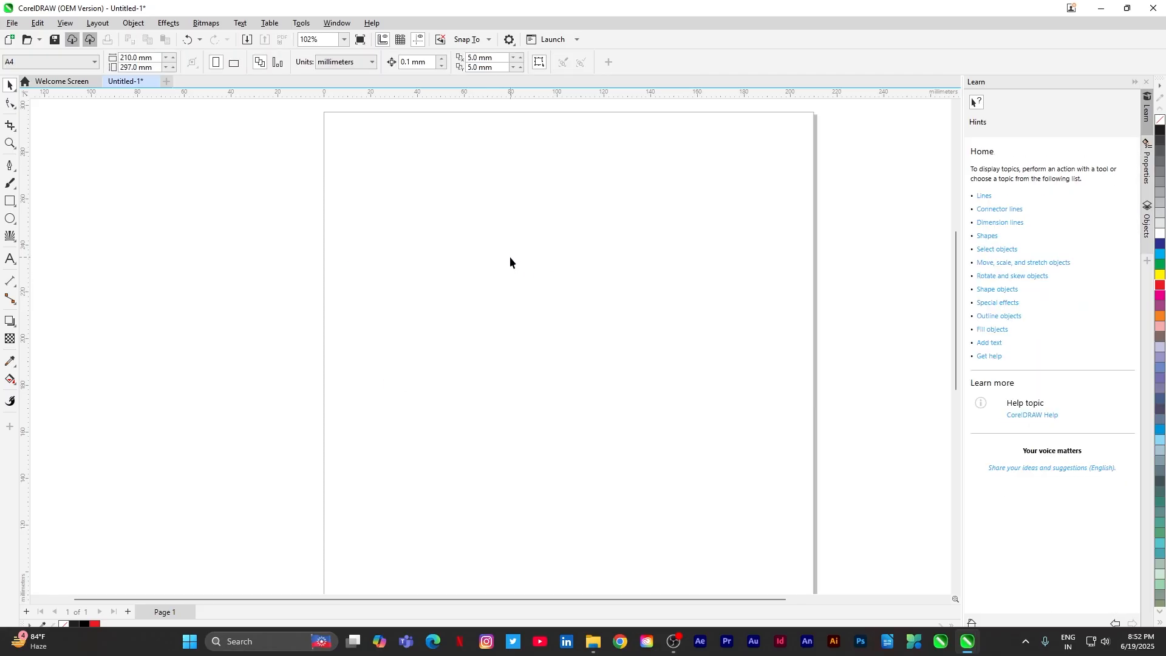
{"action": "left_click", "coordinate": [10, 201]}
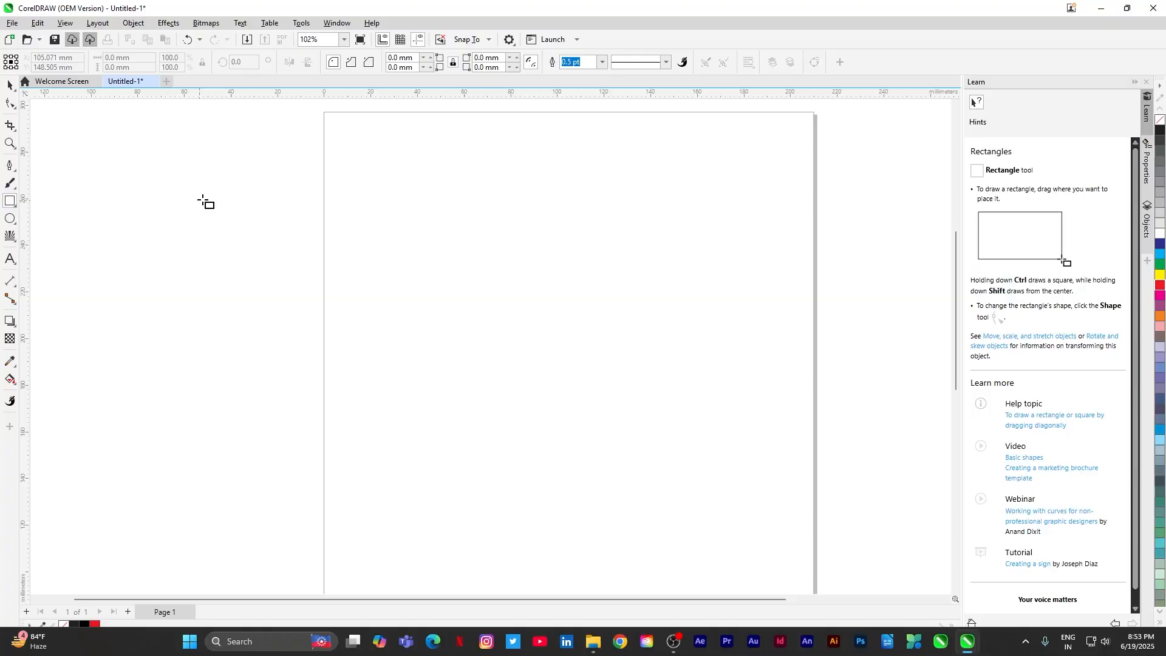
{"action": "left_click_drag", "start_coordinate": [358, 194], "coordinate": [531, 355]}
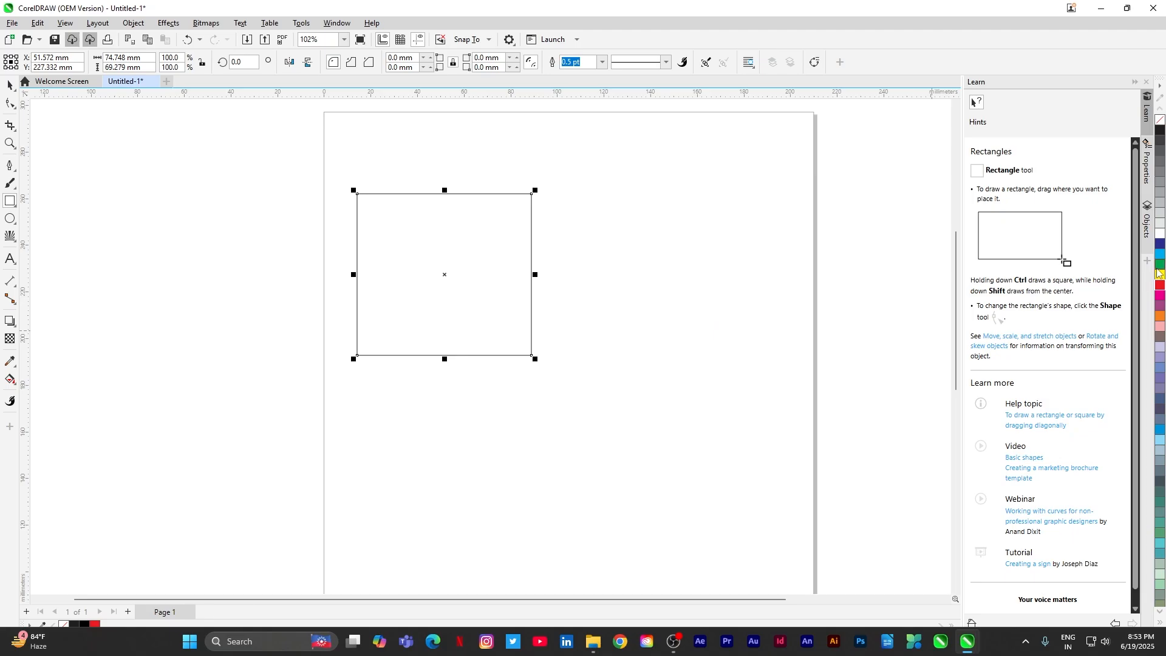
{"action": "left_click", "coordinate": [1160, 284]}
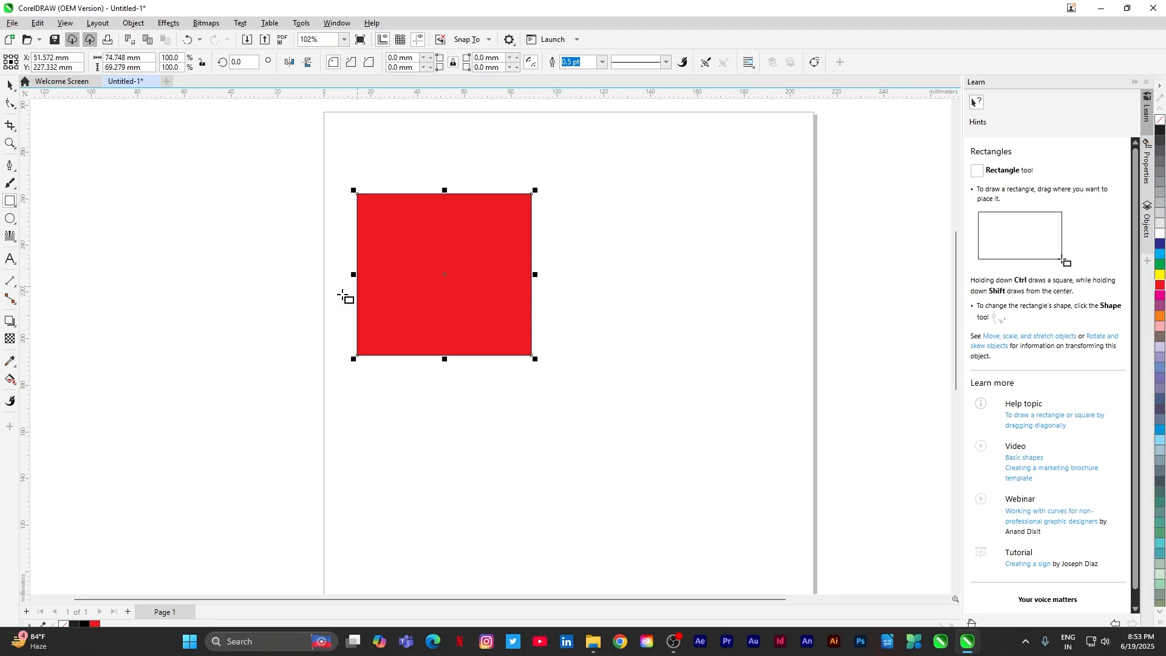
Replace the rectangle's solid red with a vector pattern fill using the Interactive Fill tool
{"action": "left_click", "coordinate": [14, 383]}
{"action": "left_click", "coordinate": [43, 379]}
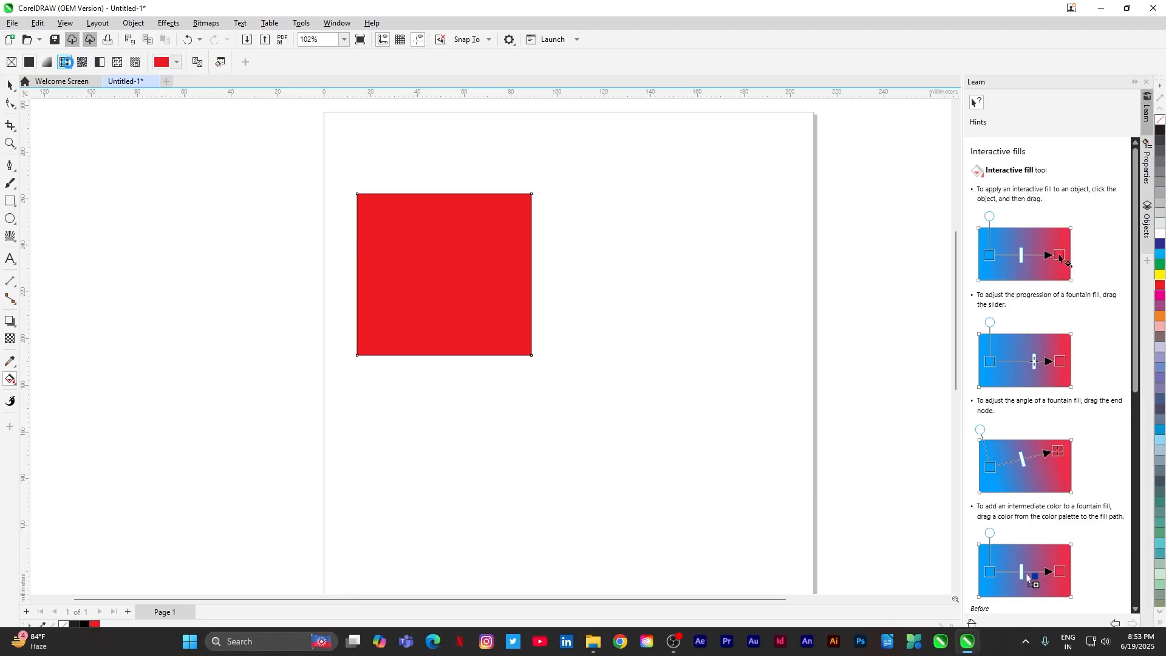
{"action": "left_click", "coordinate": [65, 62]}
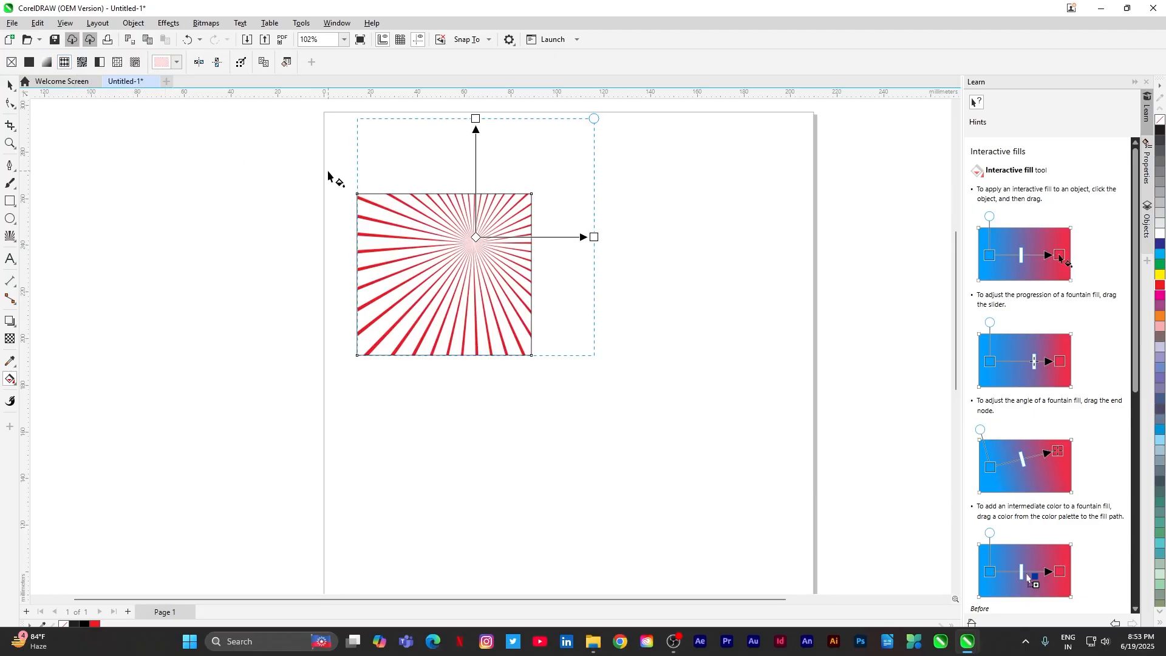
Examine the saved fills and the category list in the fill picker, keeping All categories selected
{"action": "left_click", "coordinate": [177, 63]}
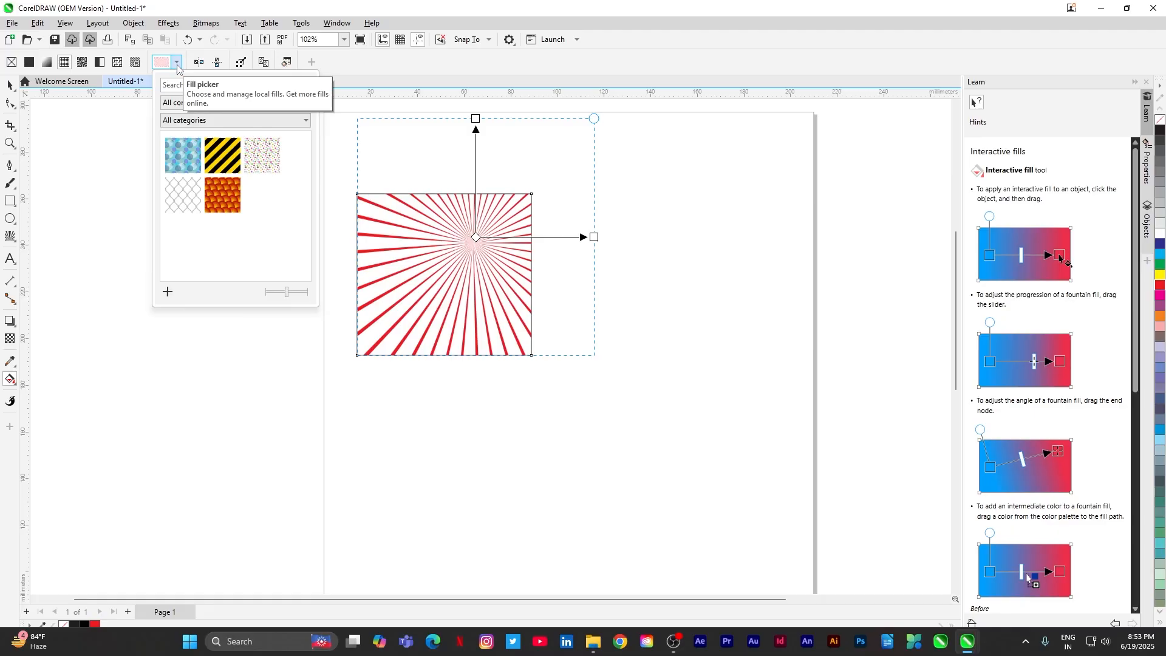
{"action": "left_click", "coordinate": [176, 62]}
{"action": "left_click", "coordinate": [176, 63]}
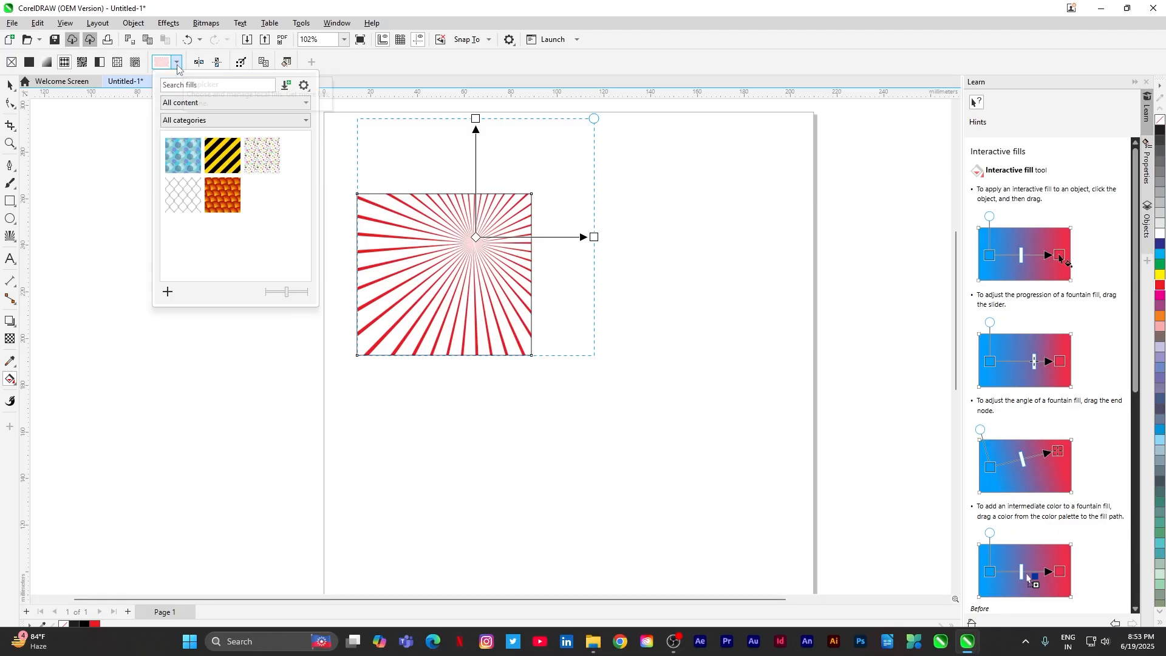
{"action": "left_click", "coordinate": [304, 121]}
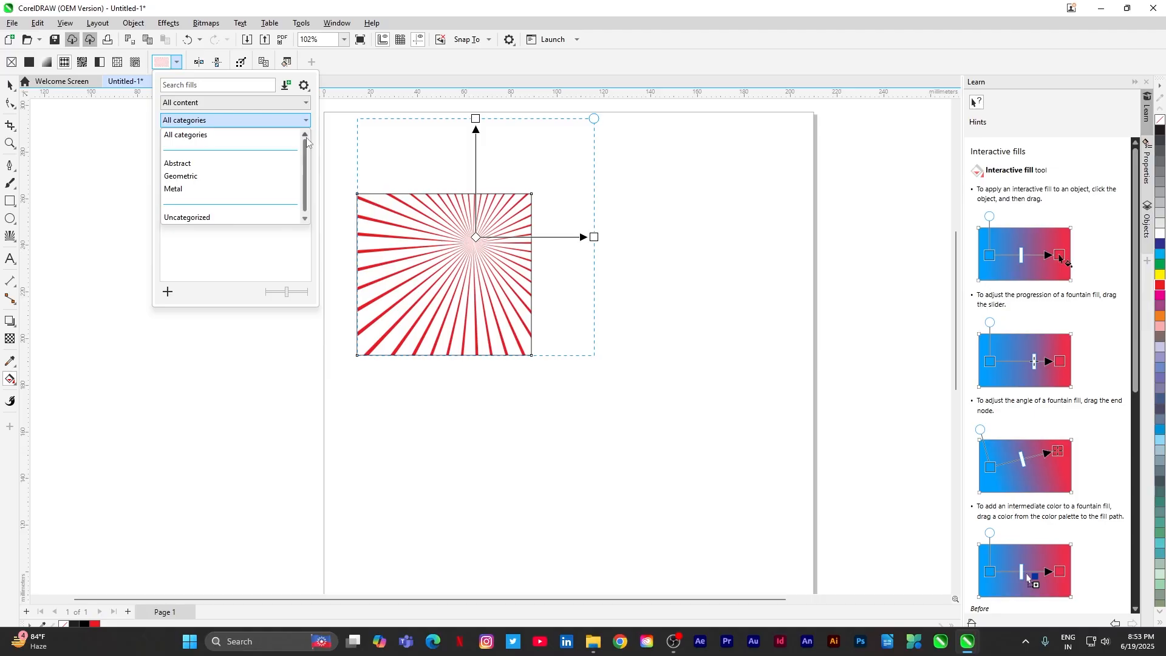
{"action": "left_click_drag", "start_coordinate": [304, 156], "coordinate": [306, 188]}
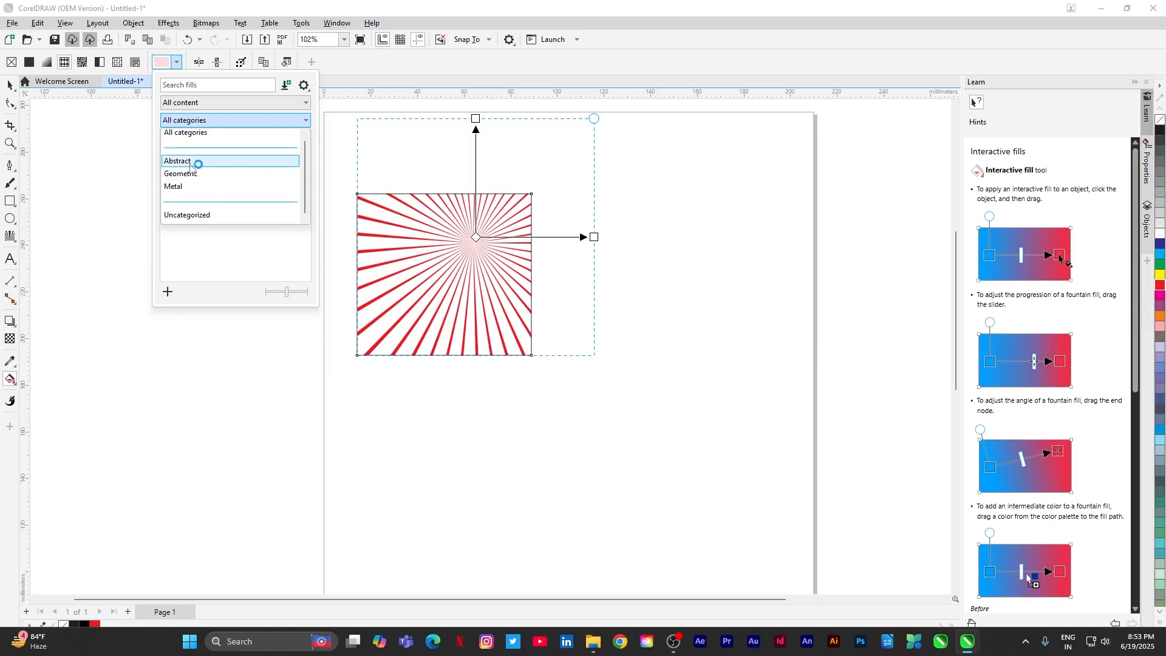
{"action": "left_click", "coordinate": [195, 140]}
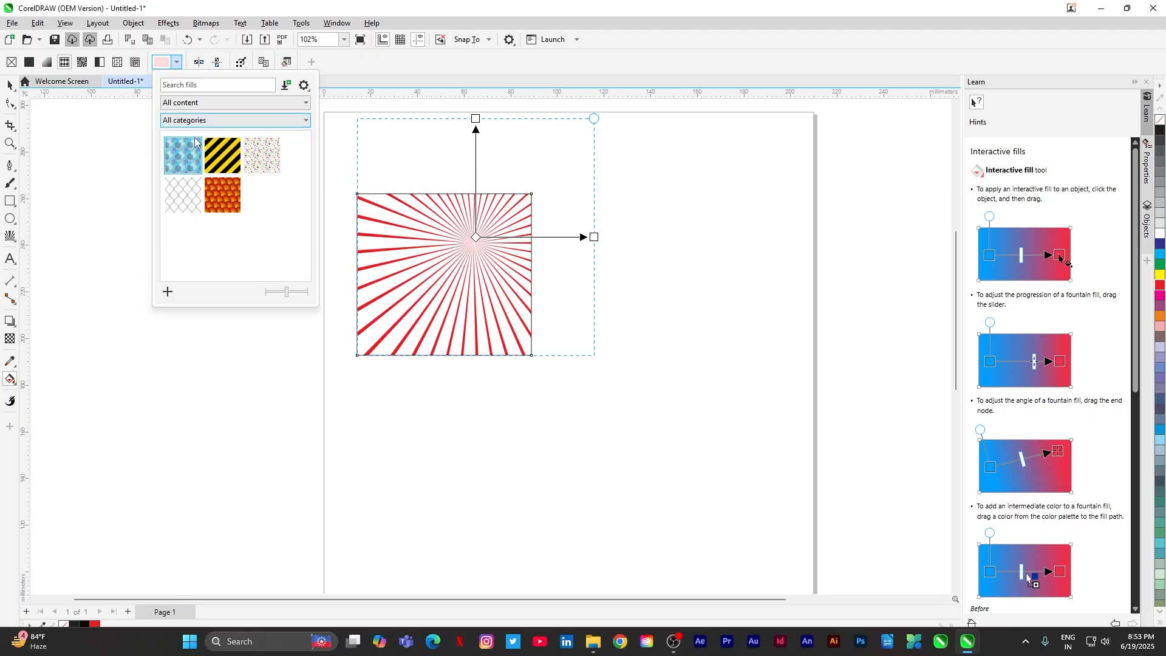
{"action": "left_click", "coordinate": [1145, 419]}
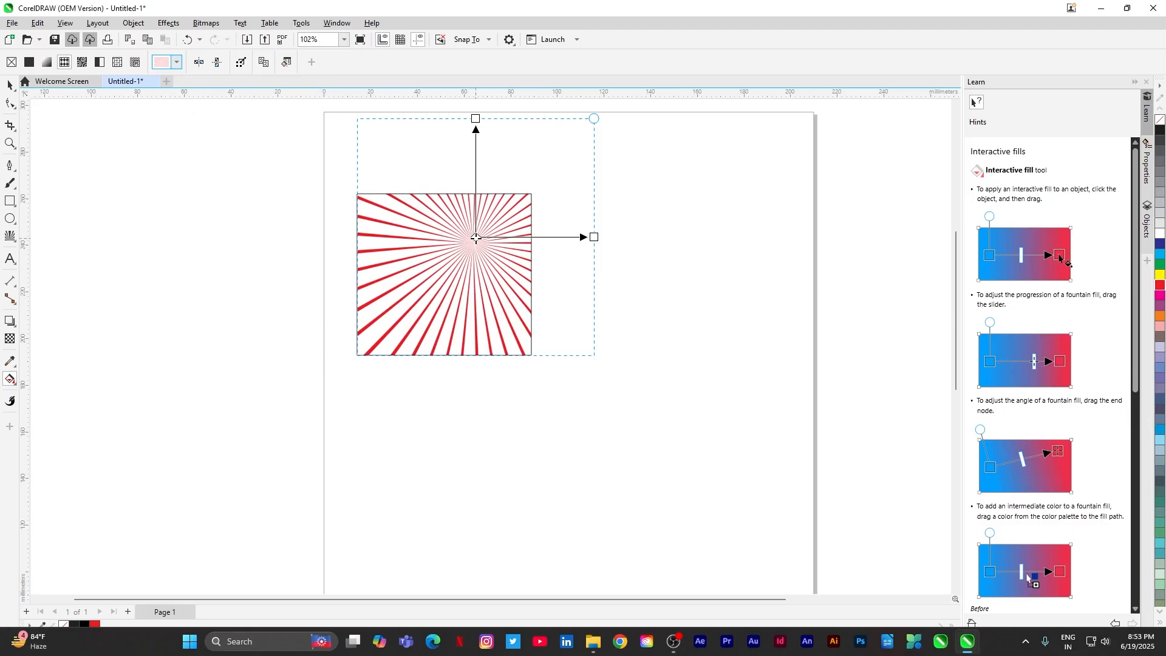
Centre and shrink the radial pattern within the rectangle, and move the rectangle to the upper-right part of the page
{"action": "left_click_drag", "start_coordinate": [476, 238], "coordinate": [445, 275]}
{"action": "left_click_drag", "start_coordinate": [561, 156], "coordinate": [542, 178]}
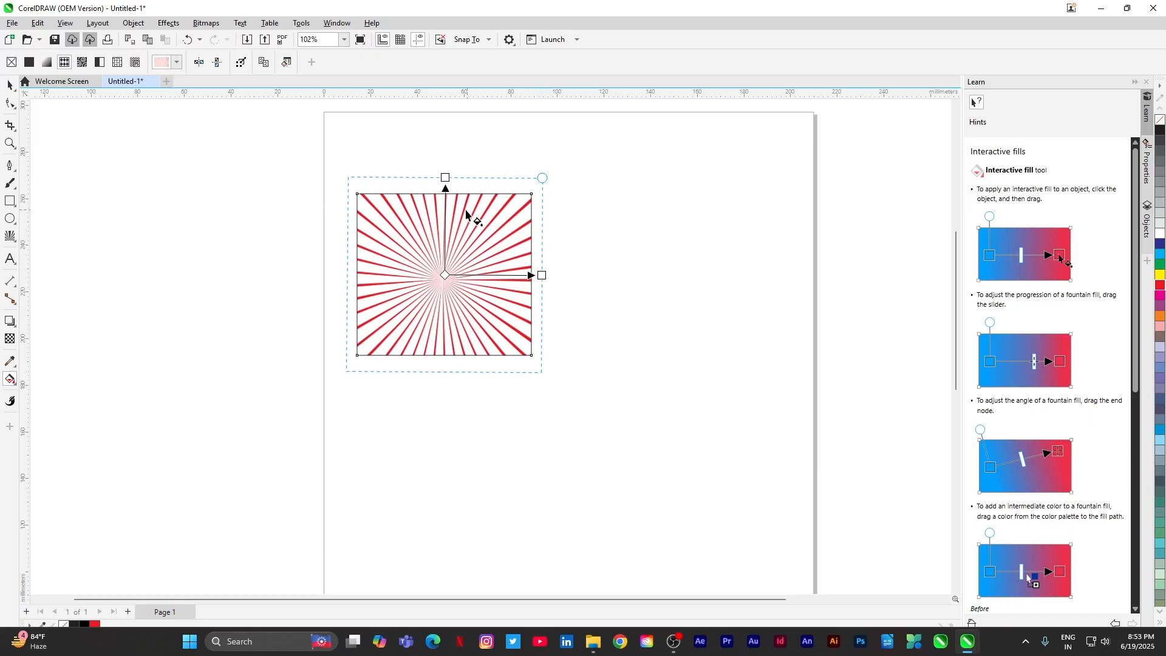
{"action": "left_click", "coordinate": [10, 85]}
{"action": "left_click", "coordinate": [360, 246]}
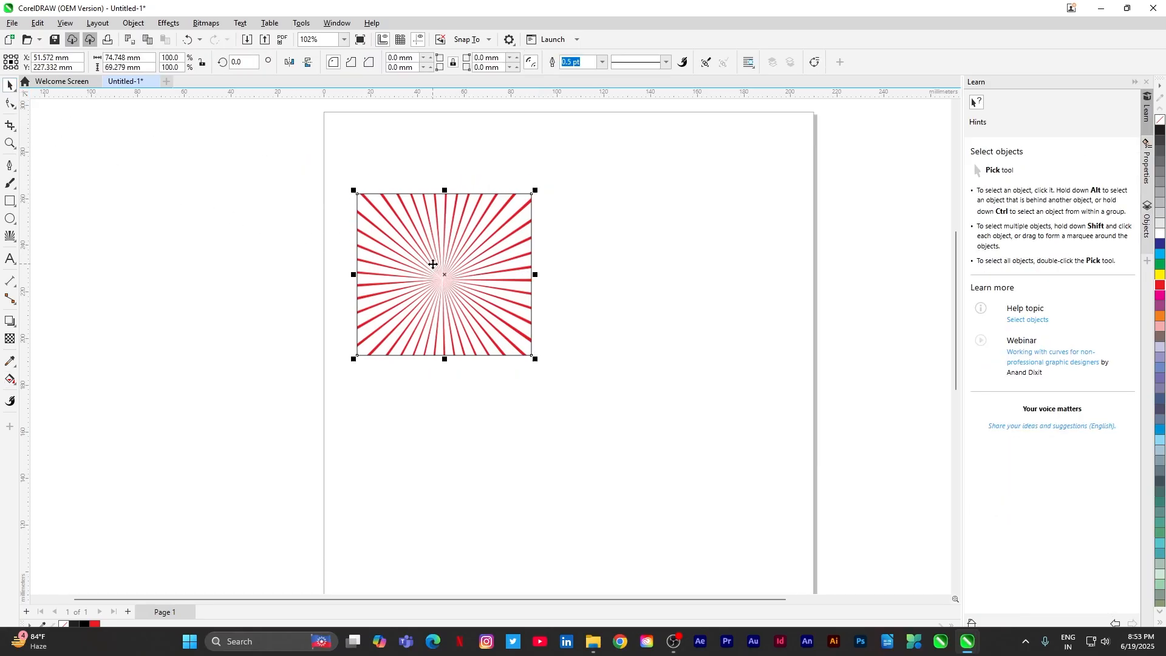
{"action": "left_click_drag", "start_coordinate": [450, 265], "coordinate": [721, 249]}
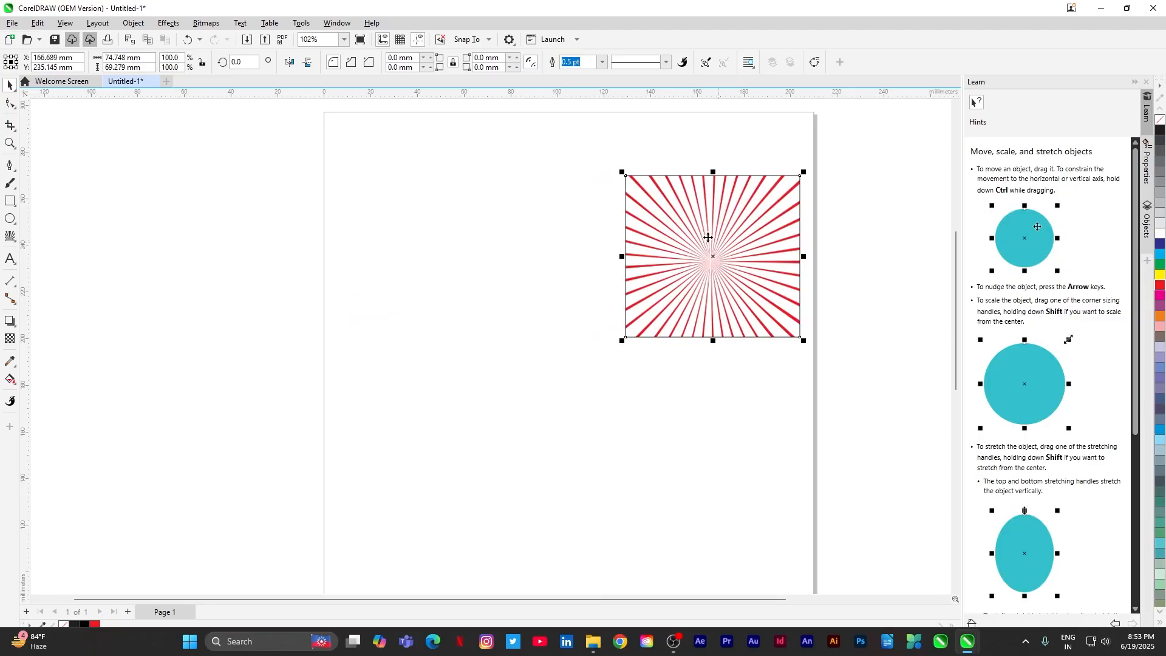
{"action": "left_click", "coordinate": [474, 198]}
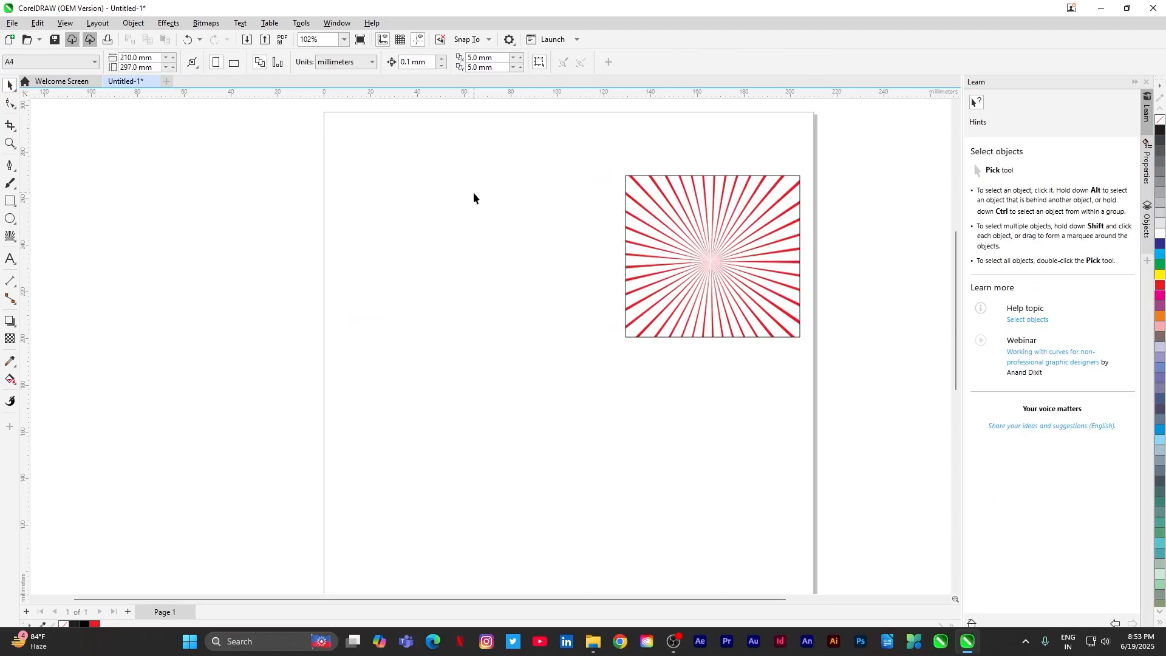
{"action": "left_click", "coordinate": [134, 23]}
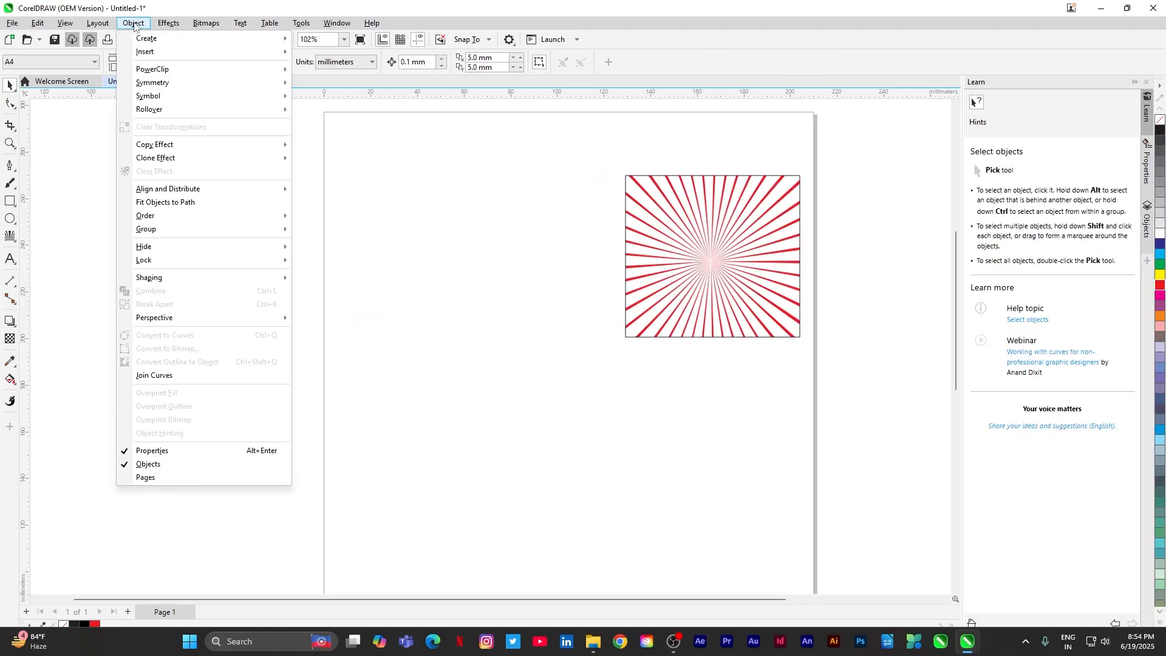
{"action": "mouse_move", "coordinate": [195, 53]}
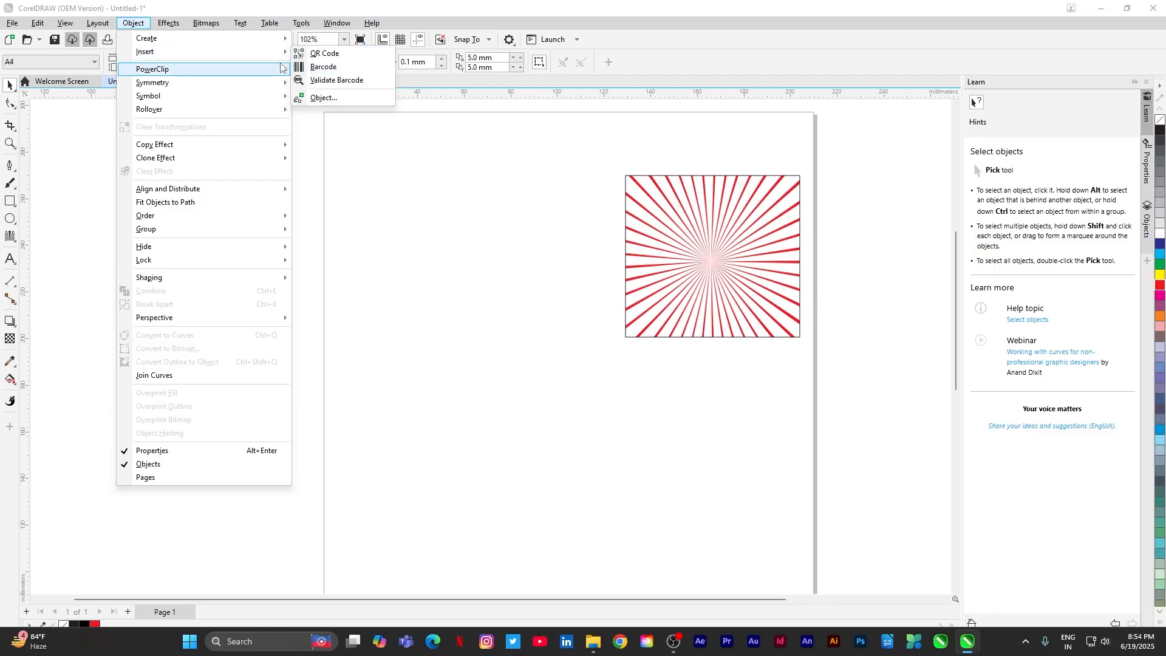
{"action": "mouse_move", "coordinate": [281, 71]}
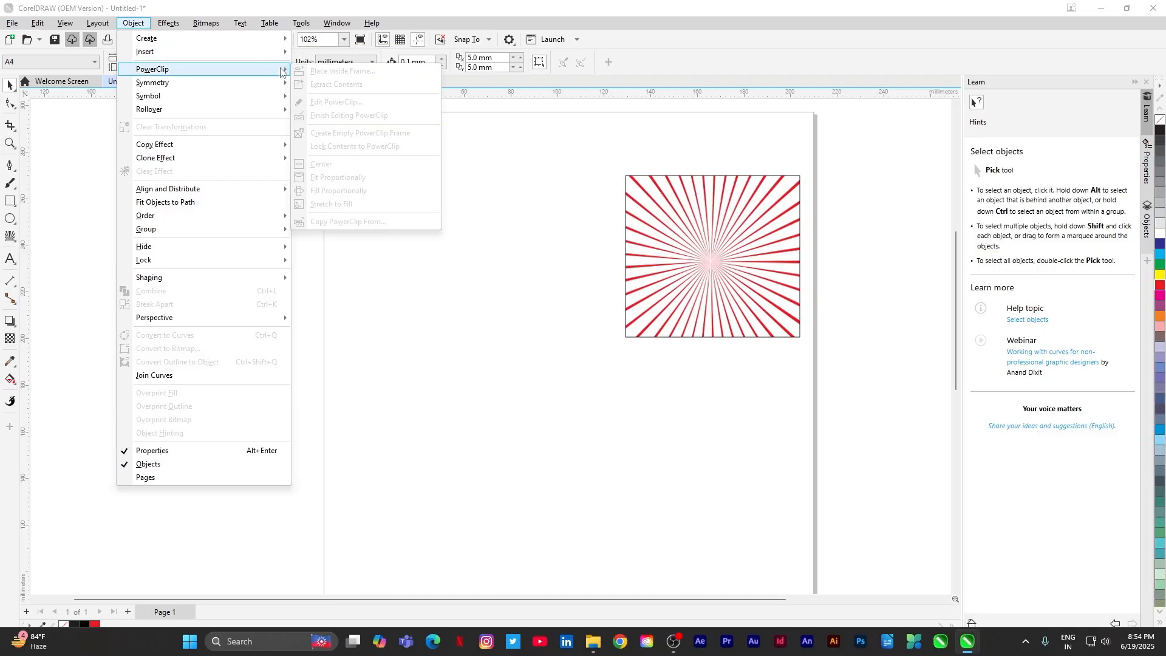
{"action": "left_click", "coordinate": [494, 173]}
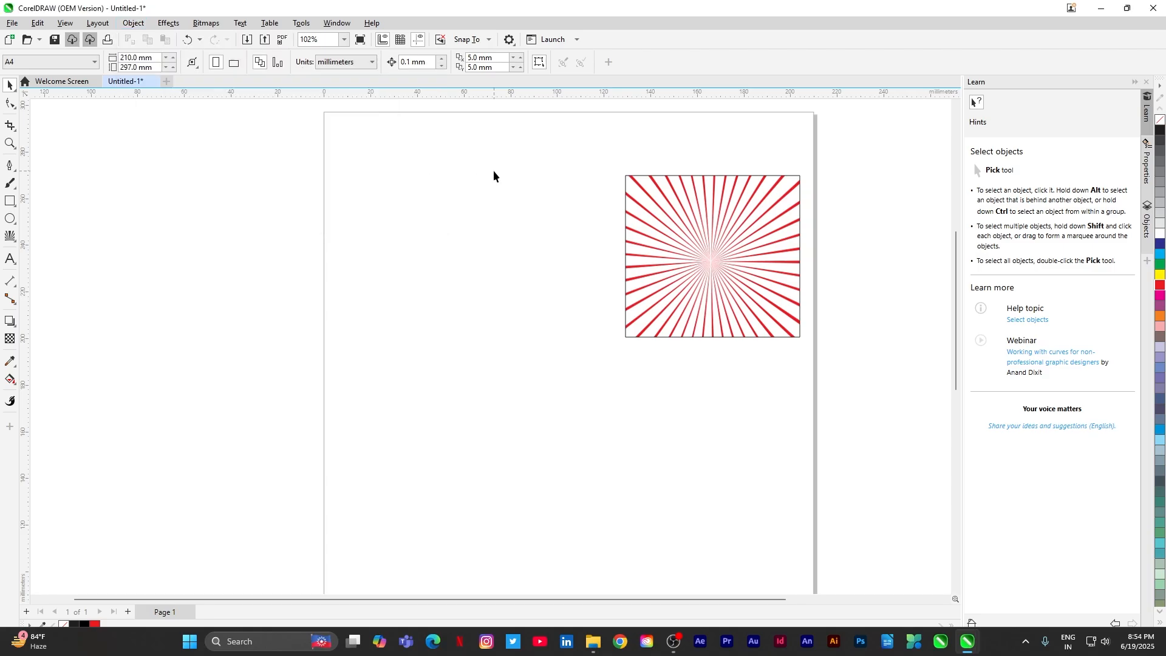
Draw a red-filled rectangle about 49 mm wide and 47 mm high outside the page's left edge
{"action": "left_click", "coordinate": [10, 201]}
{"action": "left_click_drag", "start_coordinate": [185, 208], "coordinate": [301, 317]}
{"action": "left_click", "coordinate": [1160, 284]}
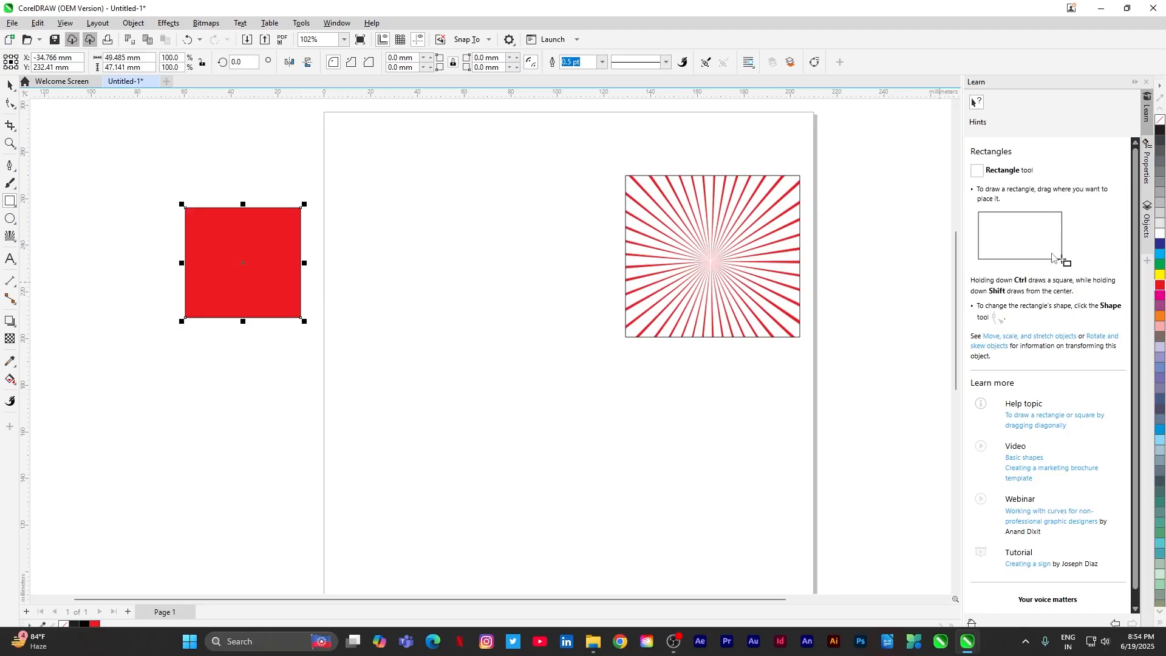
Draw a cyan-blue circle about 46 mm in diameter overlapping the red rectangle's lower-right corner
{"action": "left_click", "coordinate": [10, 219]}
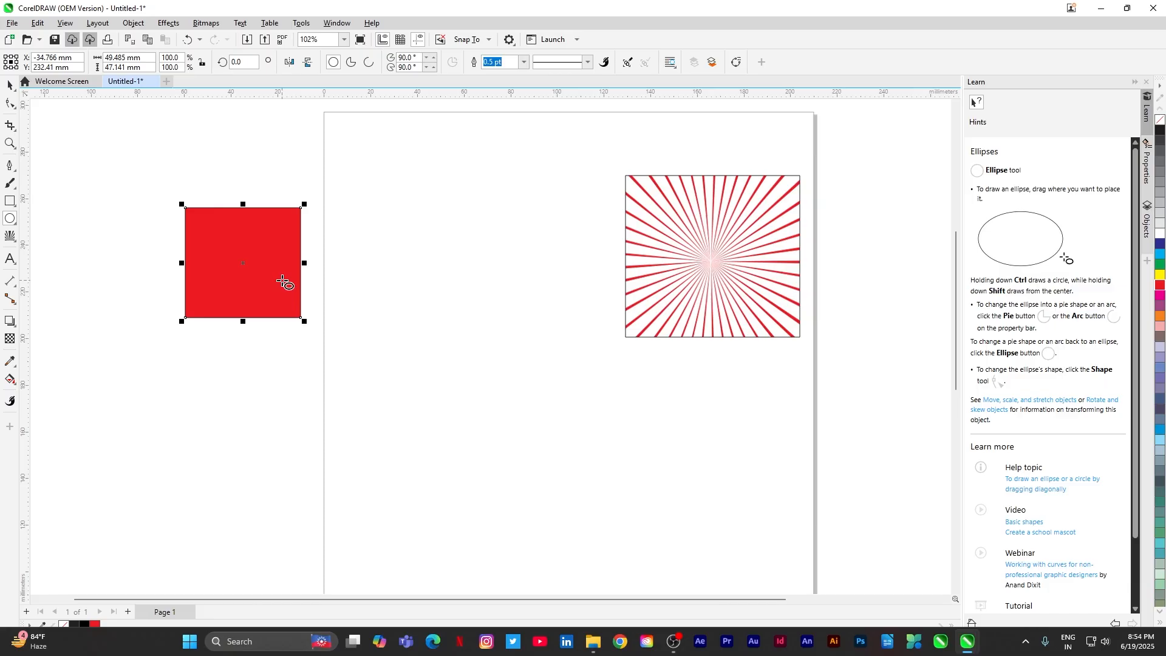
{"action": "left_click_drag", "start_coordinate": [269, 262], "coordinate": [383, 376]}
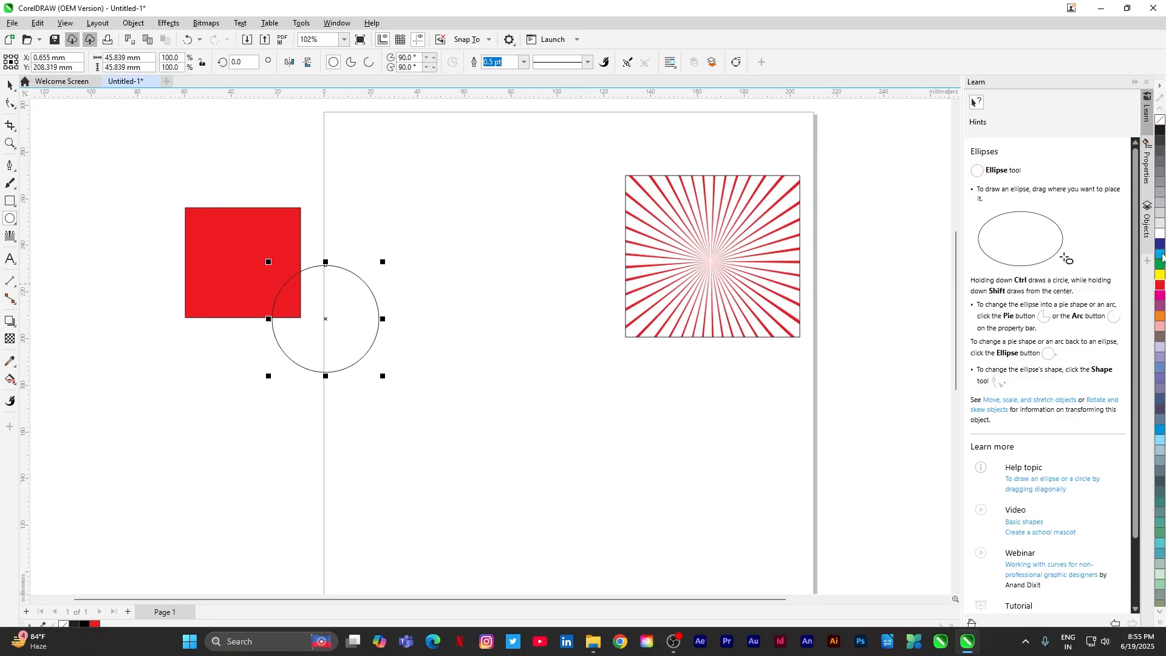
{"action": "left_click", "coordinate": [1160, 255]}
{"action": "left_click", "coordinate": [11, 86]}
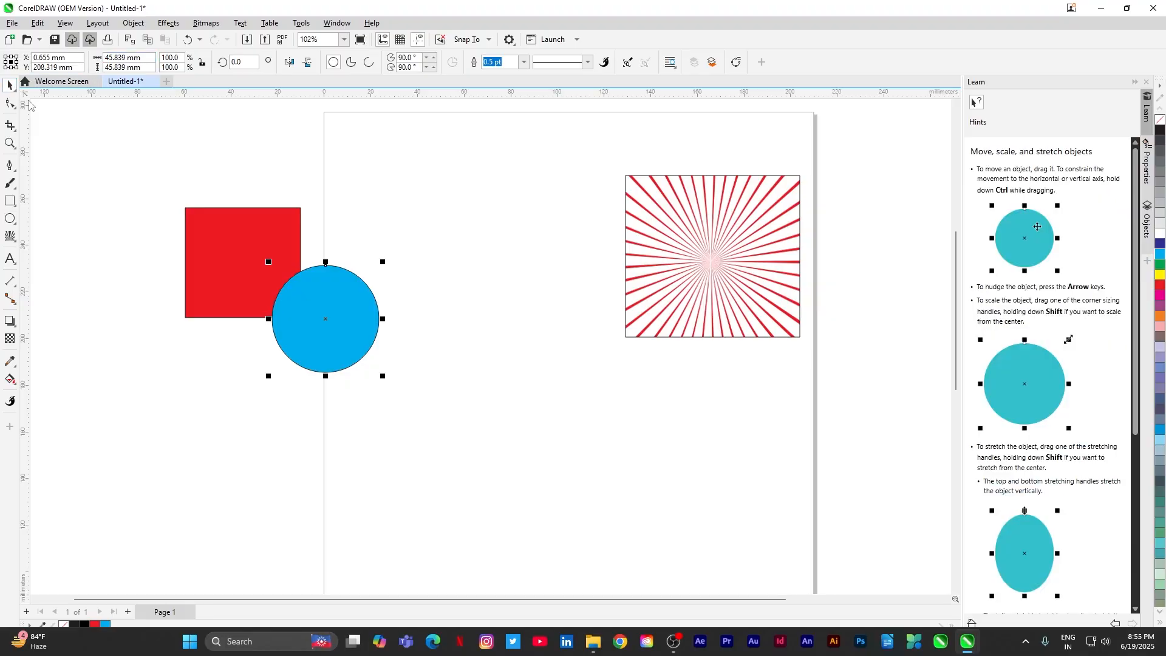
{"action": "left_click_drag", "start_coordinate": [333, 289], "coordinate": [311, 278]}
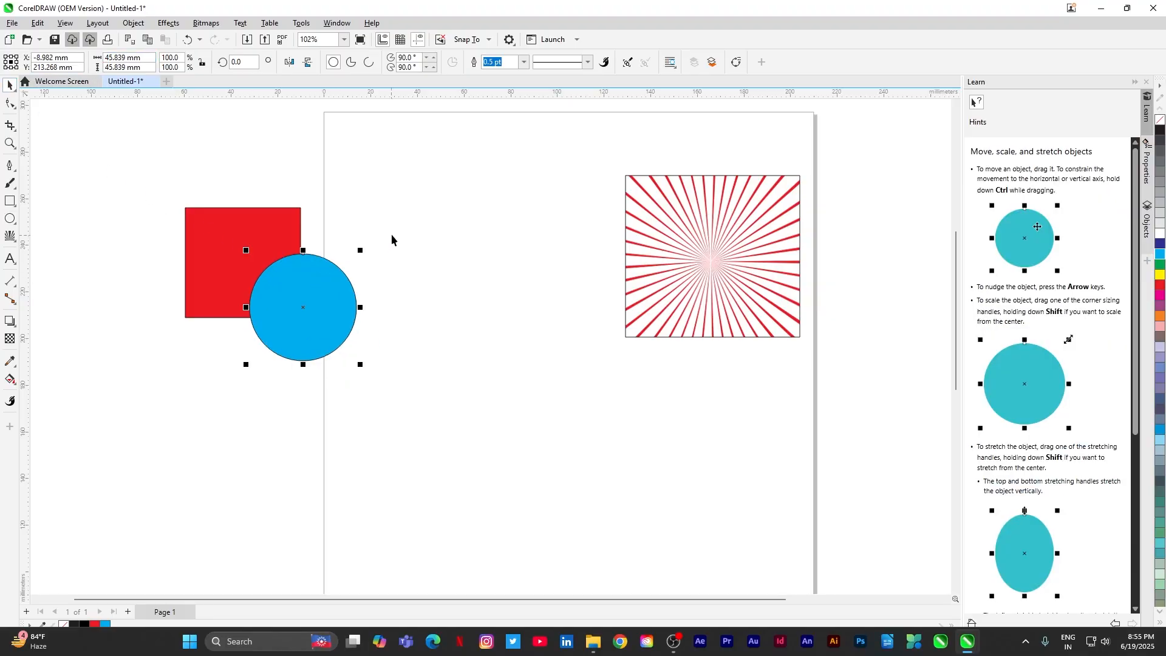
{"action": "left_click", "coordinate": [310, 227]}
{"action": "left_click_drag", "start_coordinate": [158, 181], "coordinate": [445, 384]}
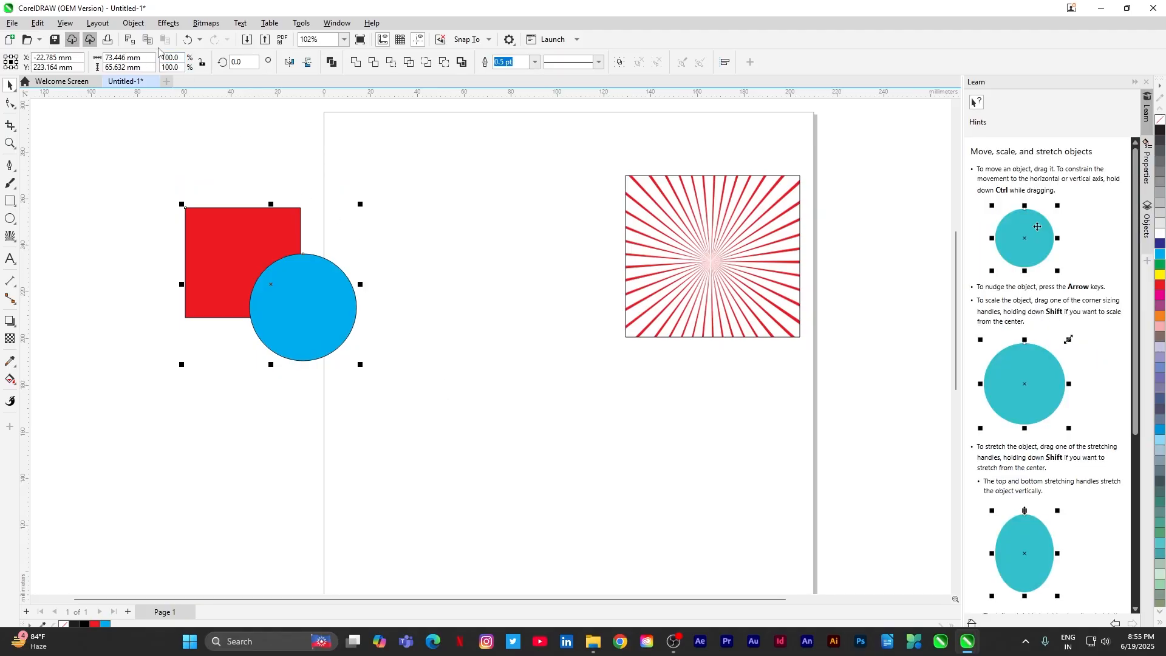
{"action": "left_click", "coordinate": [134, 23]}
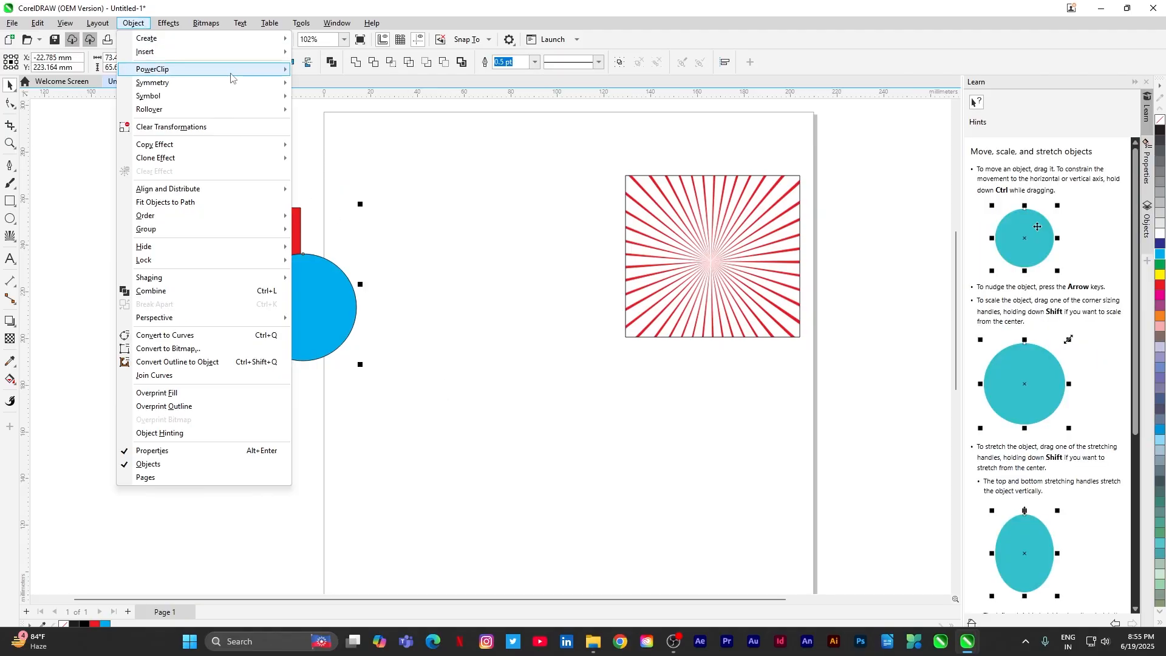
{"action": "mouse_move", "coordinate": [261, 71]}
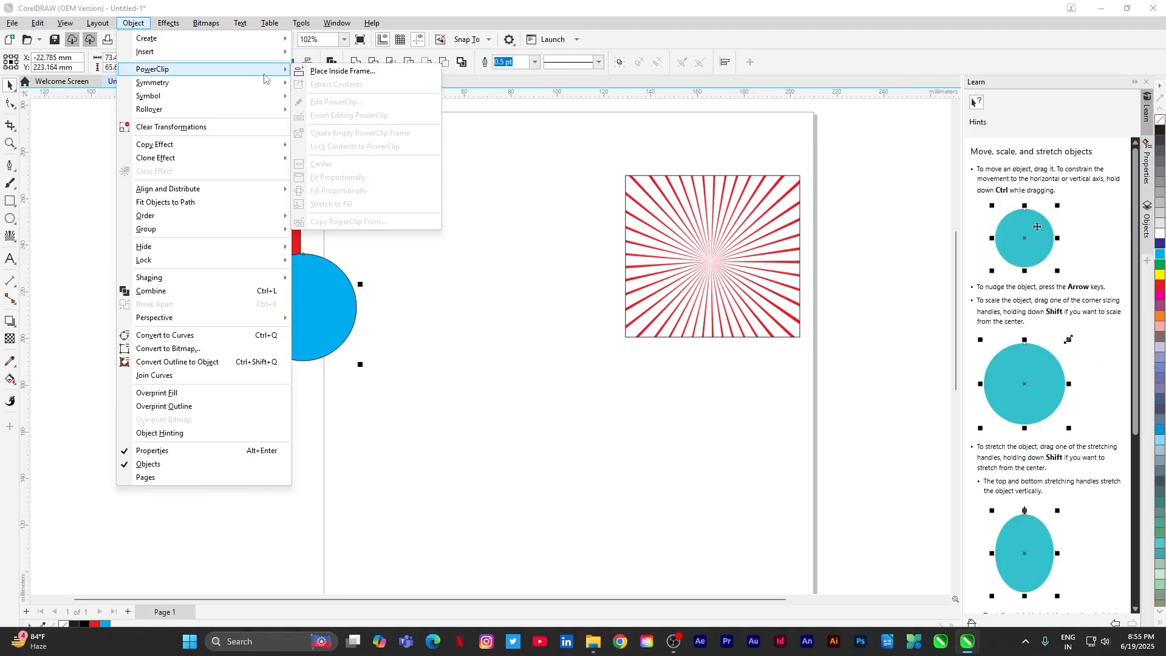
{"action": "left_click", "coordinate": [330, 72]}
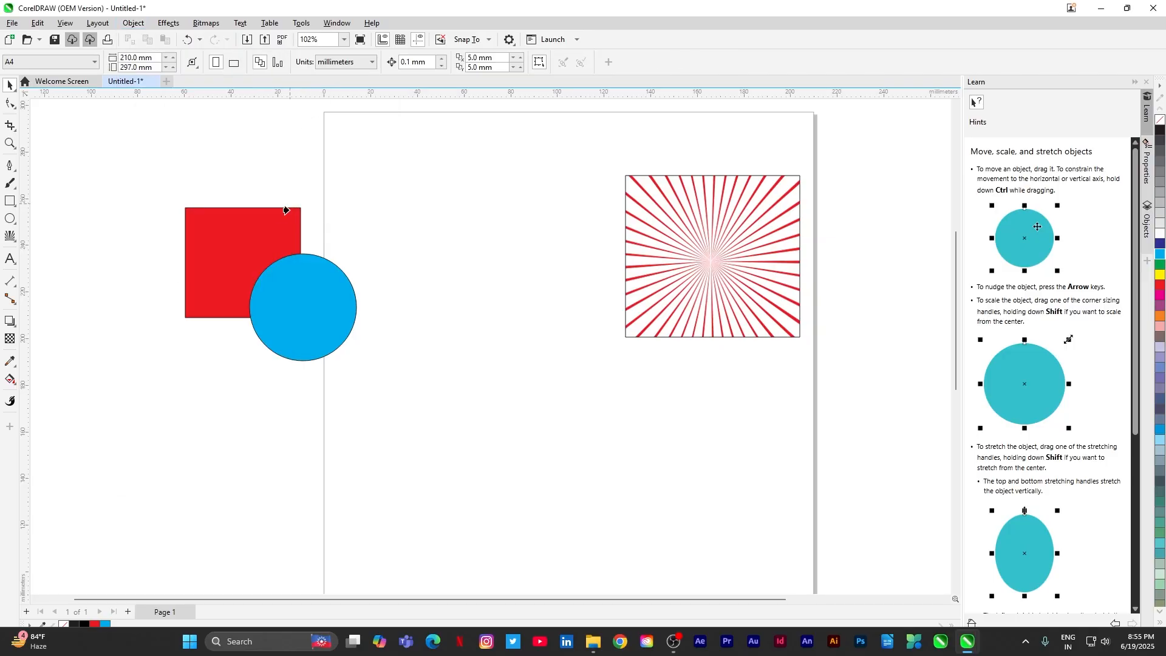
{"action": "left_click", "coordinate": [249, 246]}
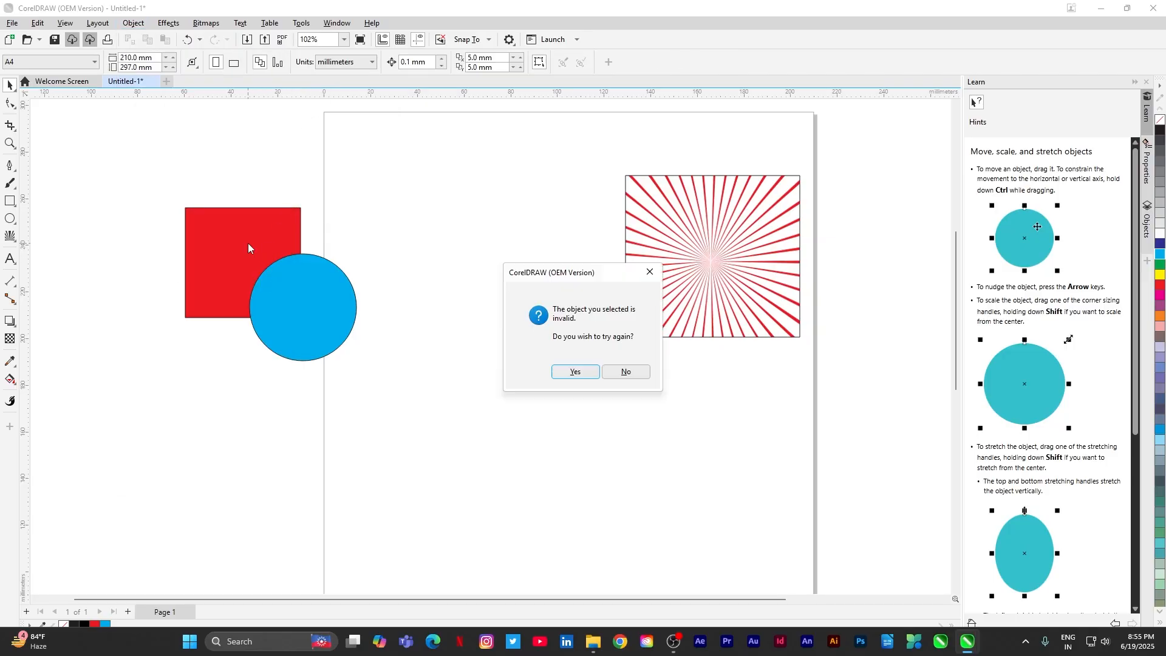
{"action": "left_click", "coordinate": [617, 376]}
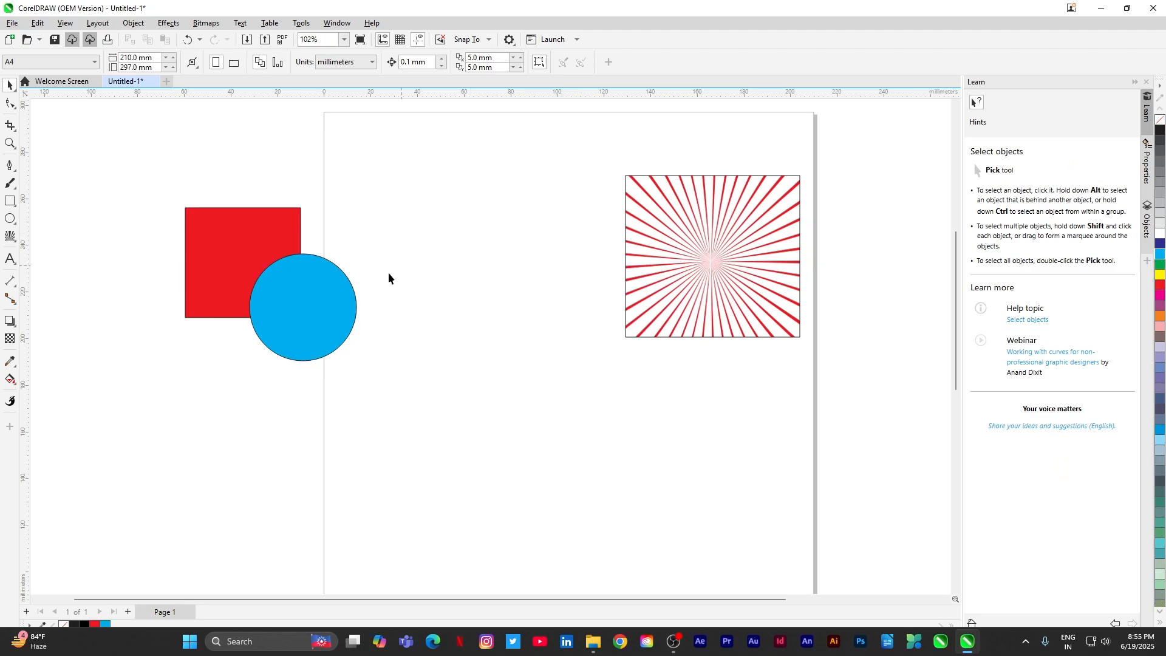
{"action": "left_click", "coordinate": [326, 301]}
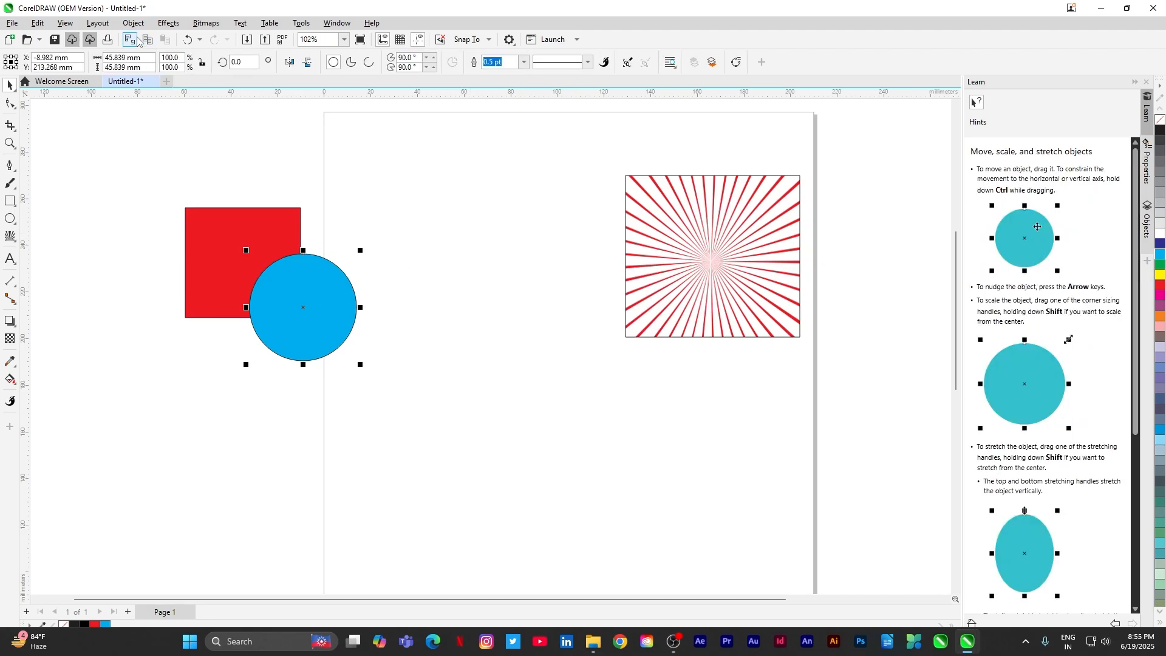
{"action": "left_click", "coordinate": [134, 140]}
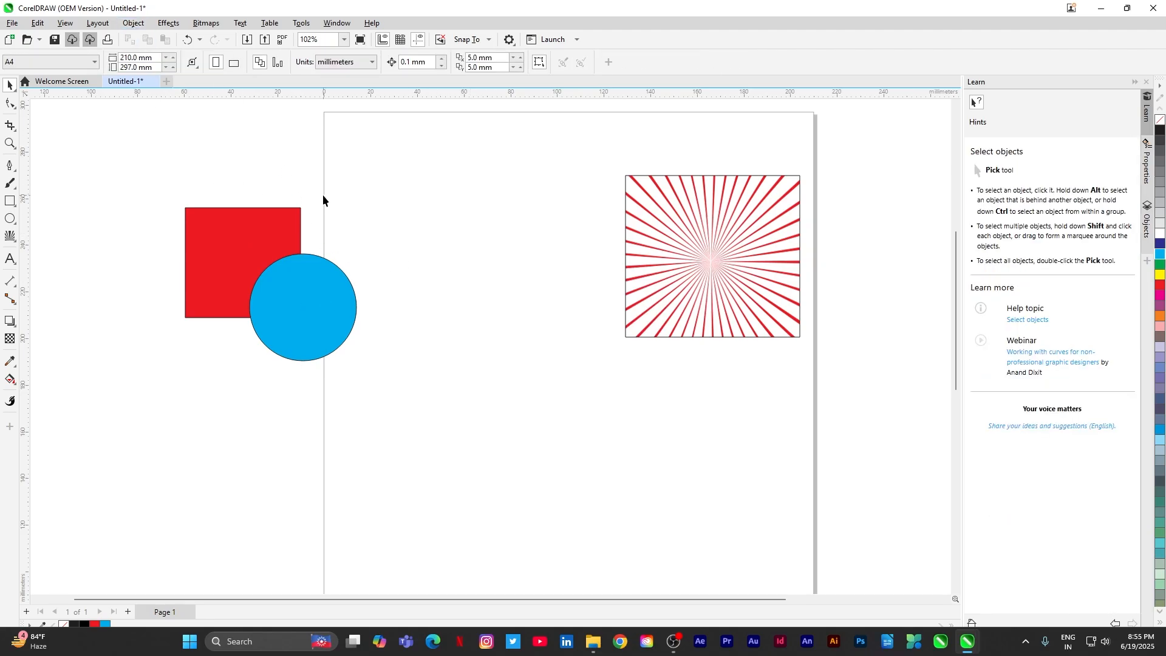
Try placing only the blue circle inside the red rectangle with PowerClip, and undo the placement
{"action": "left_click", "coordinate": [313, 291]}
{"action": "left_click", "coordinate": [133, 23]}
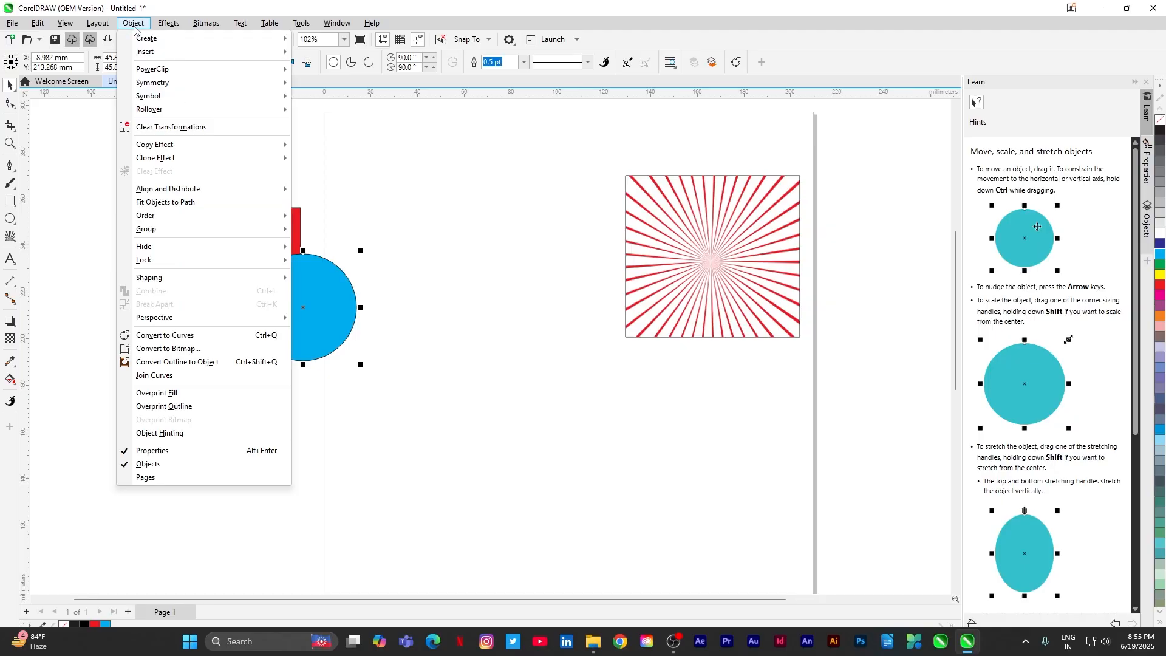
{"action": "mouse_move", "coordinate": [250, 71]}
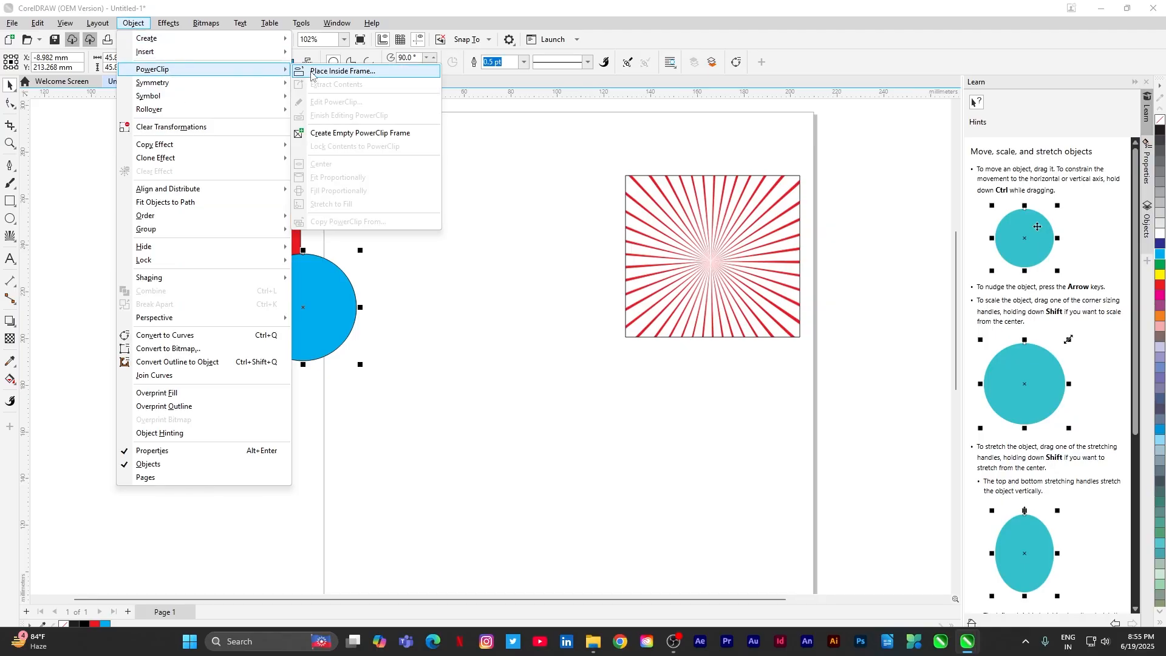
{"action": "left_click", "coordinate": [312, 71]}
{"action": "left_click", "coordinate": [267, 231]}
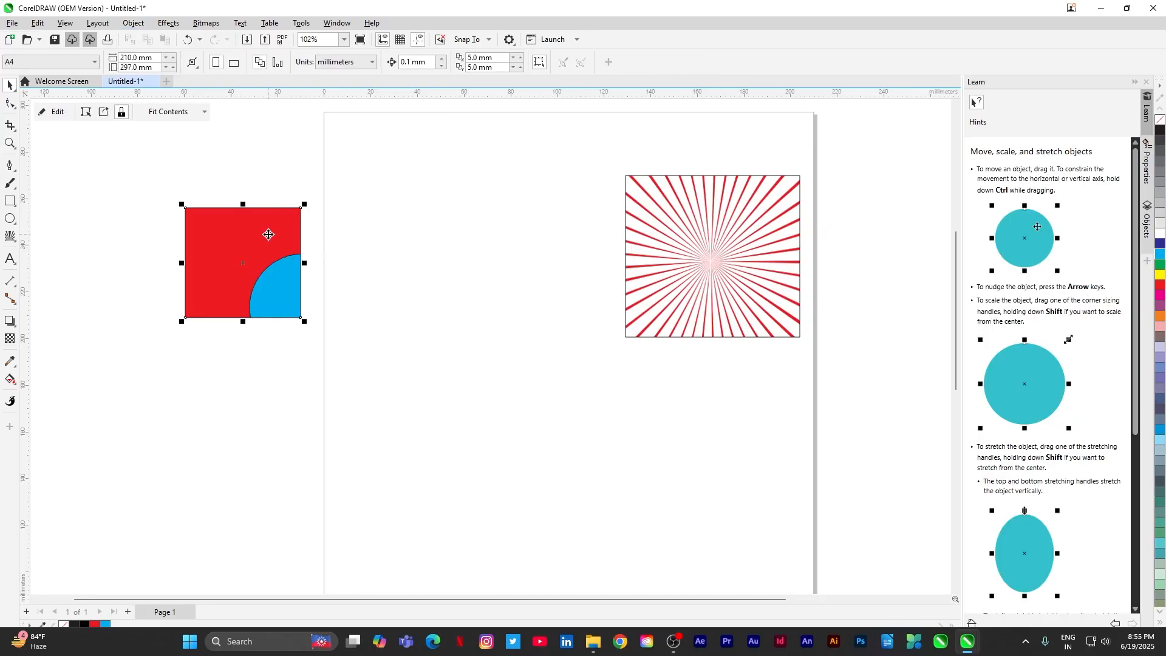
{"action": "left_click", "coordinate": [270, 190]}
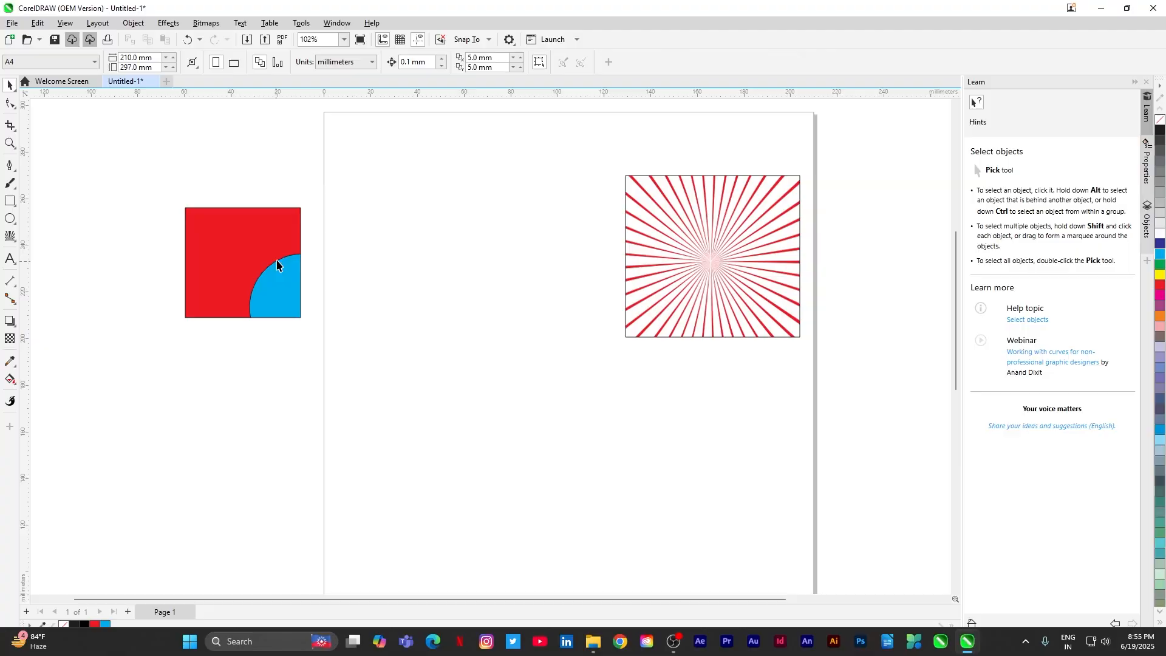
{"action": "key", "text": "ctrl+z"}
{"action": "left_click", "coordinate": [432, 195]}
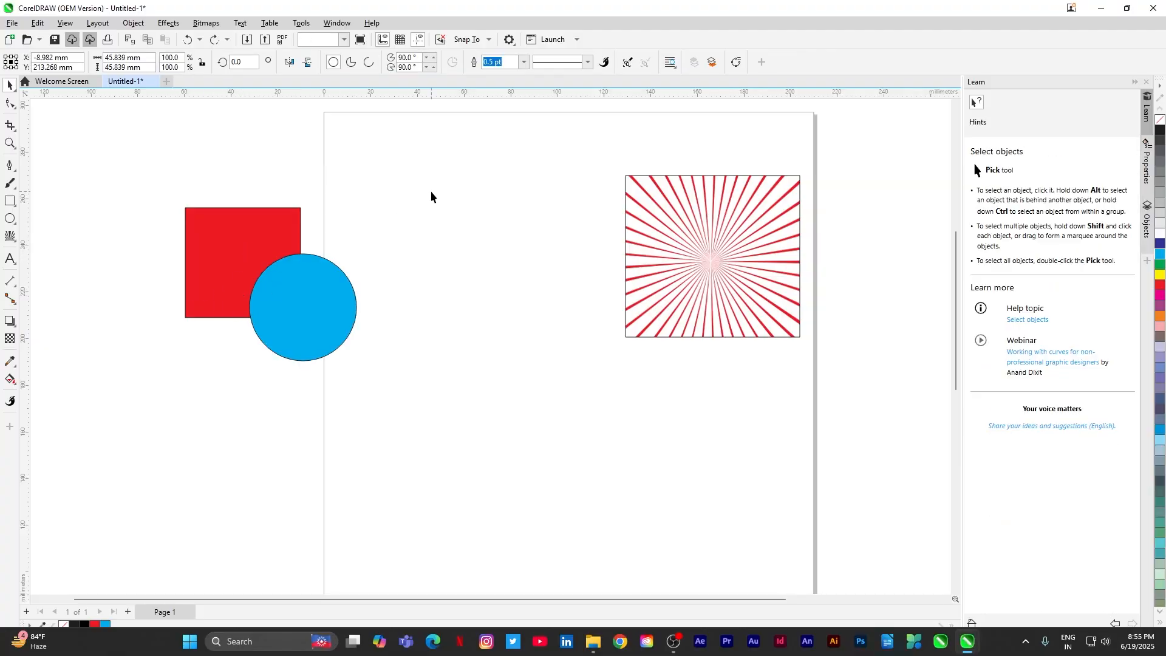
PowerClip the blue circle inside the red rectangle
{"action": "left_click", "coordinate": [326, 279]}
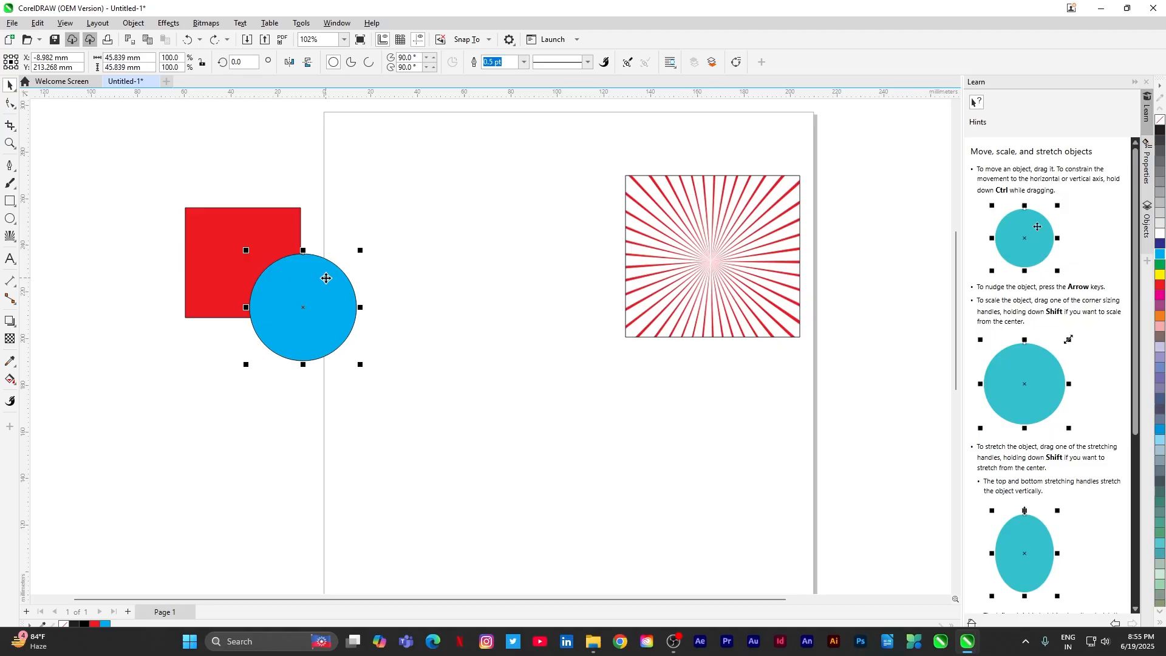
{"action": "right_click", "coordinate": [326, 280]}
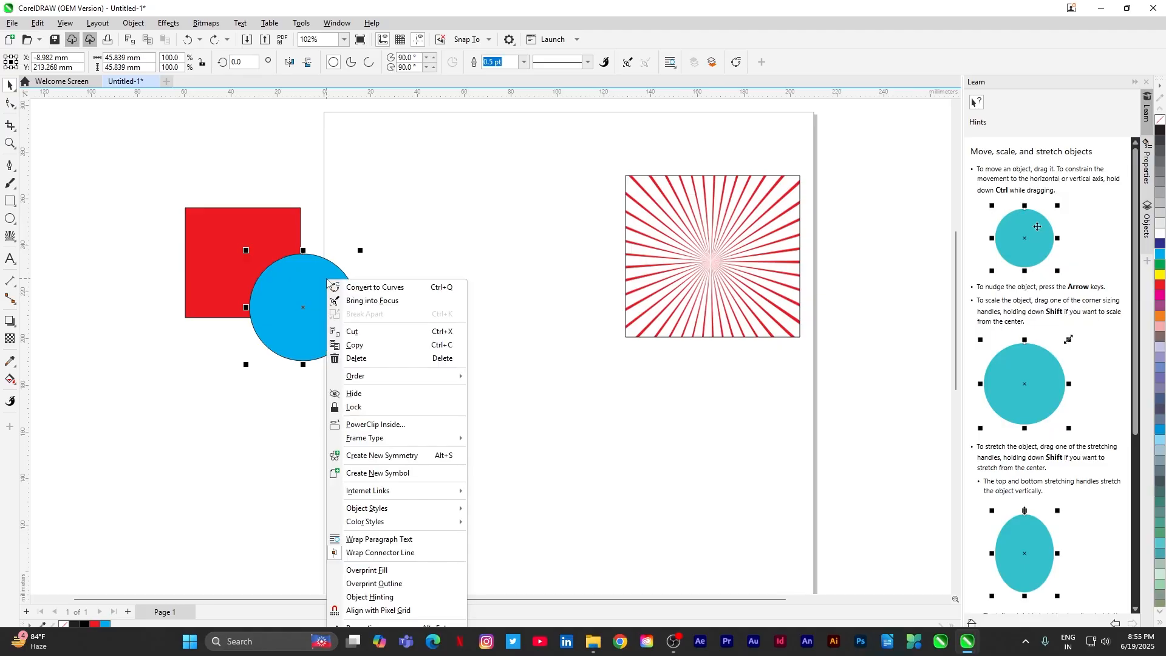
{"action": "left_click", "coordinate": [383, 425]}
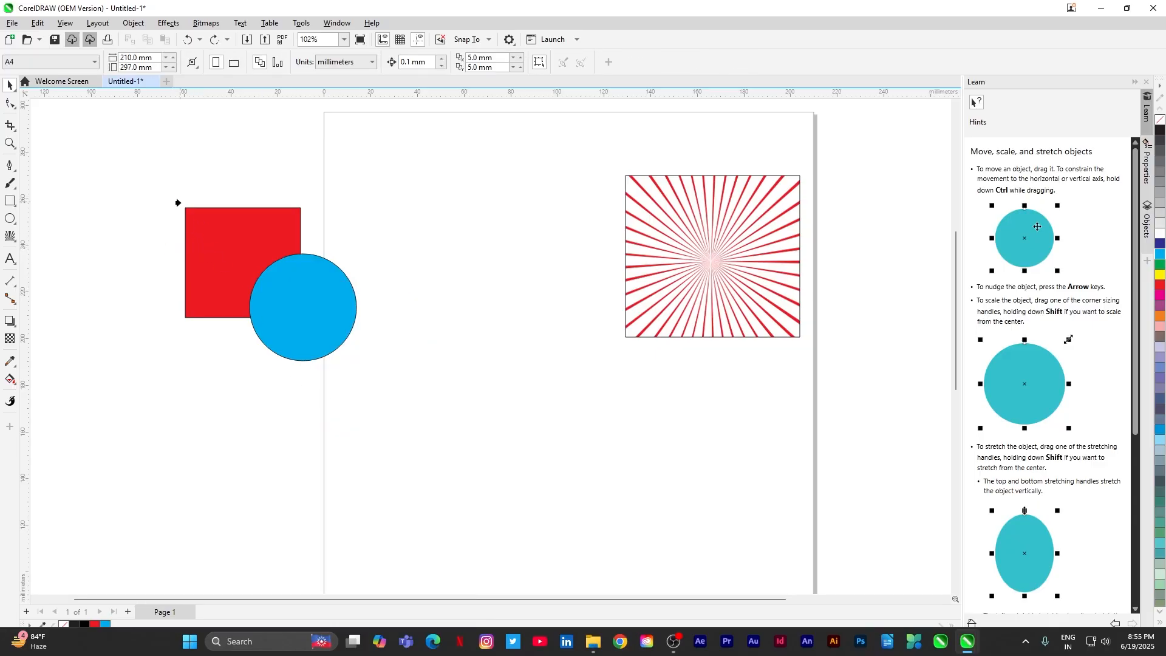
{"action": "left_click", "coordinate": [200, 248]}
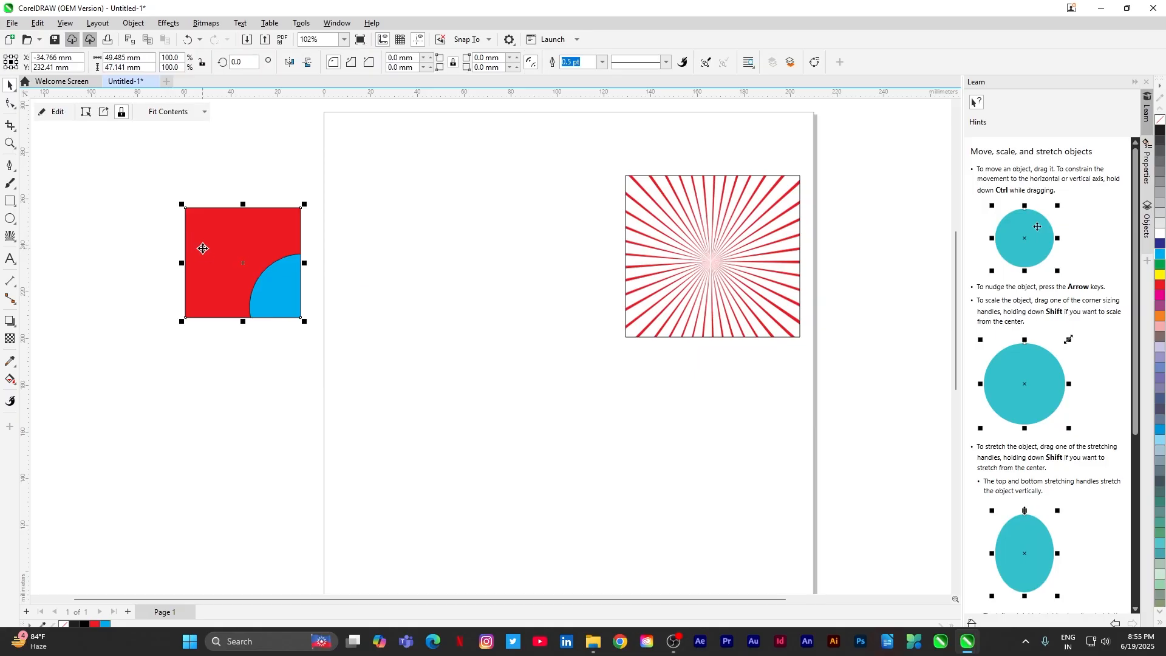
{"action": "left_click", "coordinate": [328, 261]}
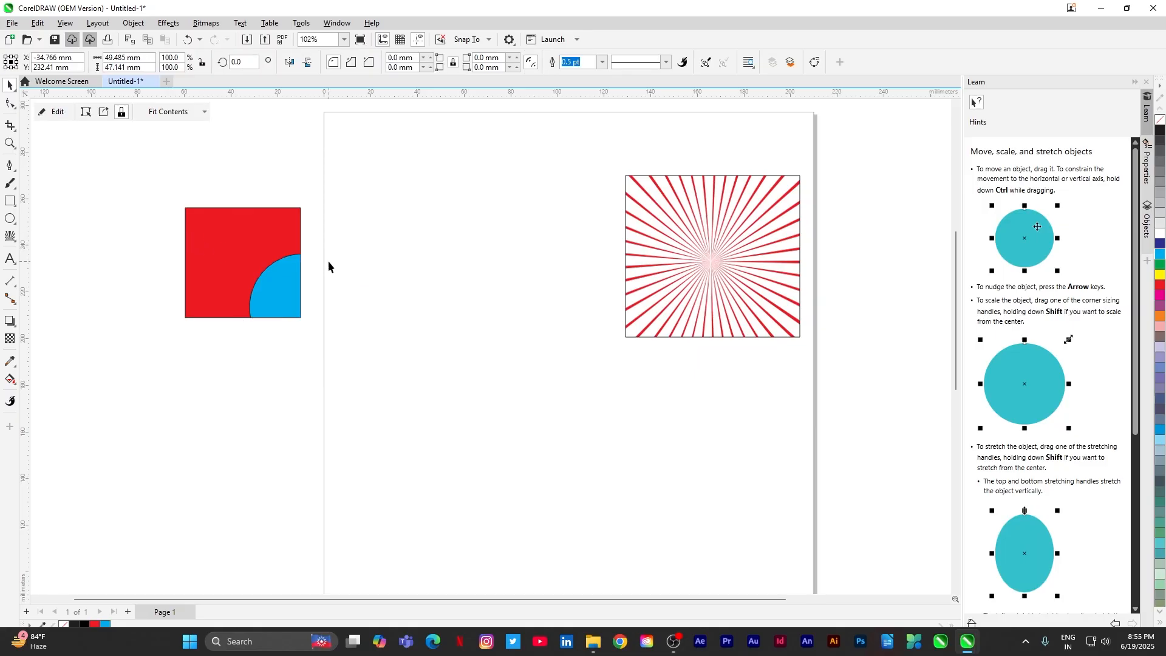
Edit the PowerClip contents to move the blue circle to the lower middle of the red frame, and finish editing
{"action": "left_click", "coordinate": [270, 273]}
{"action": "left_click", "coordinate": [68, 113]}
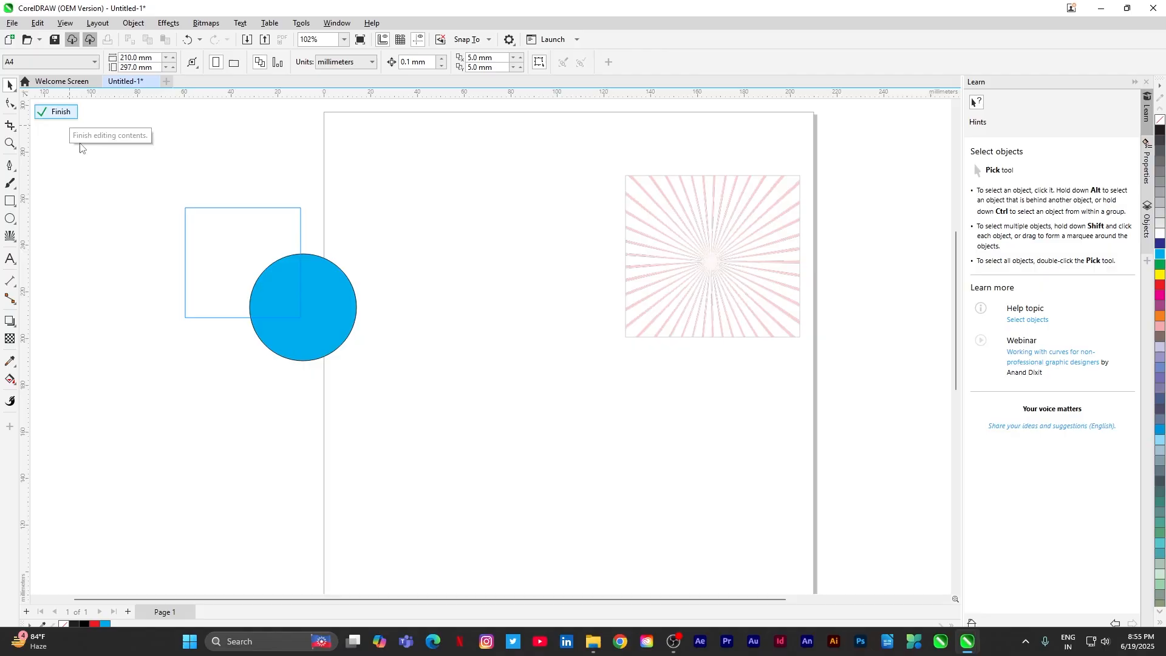
{"action": "left_click", "coordinate": [334, 331]}
{"action": "left_click_drag", "start_coordinate": [334, 329], "coordinate": [274, 323]}
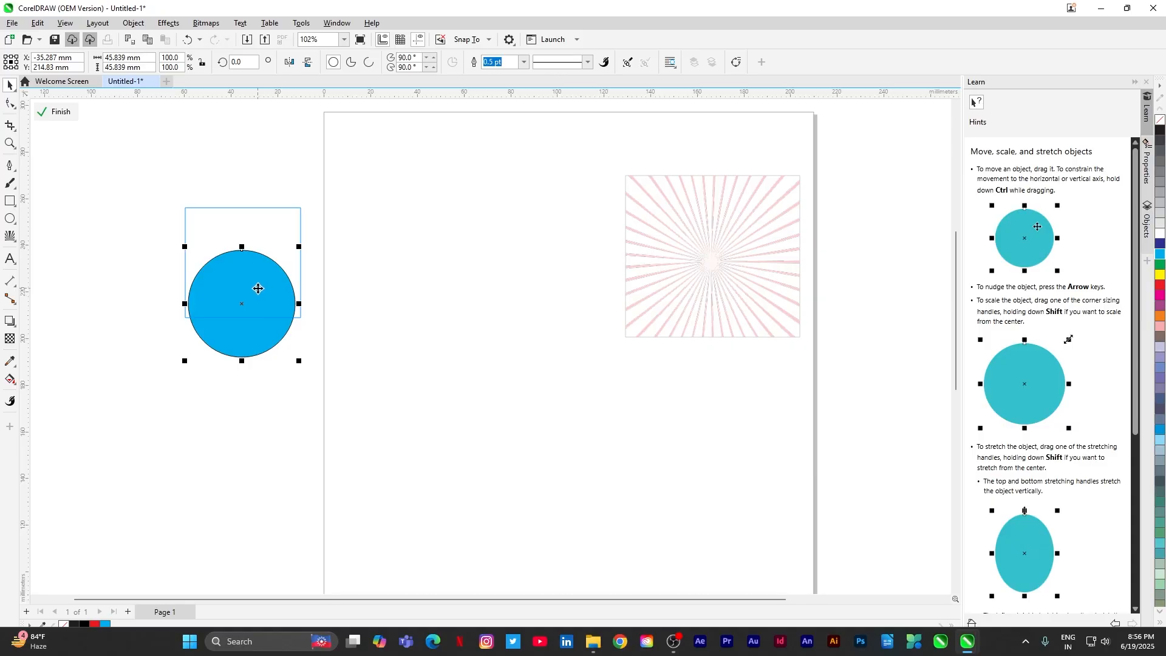
{"action": "left_click", "coordinate": [55, 112]}
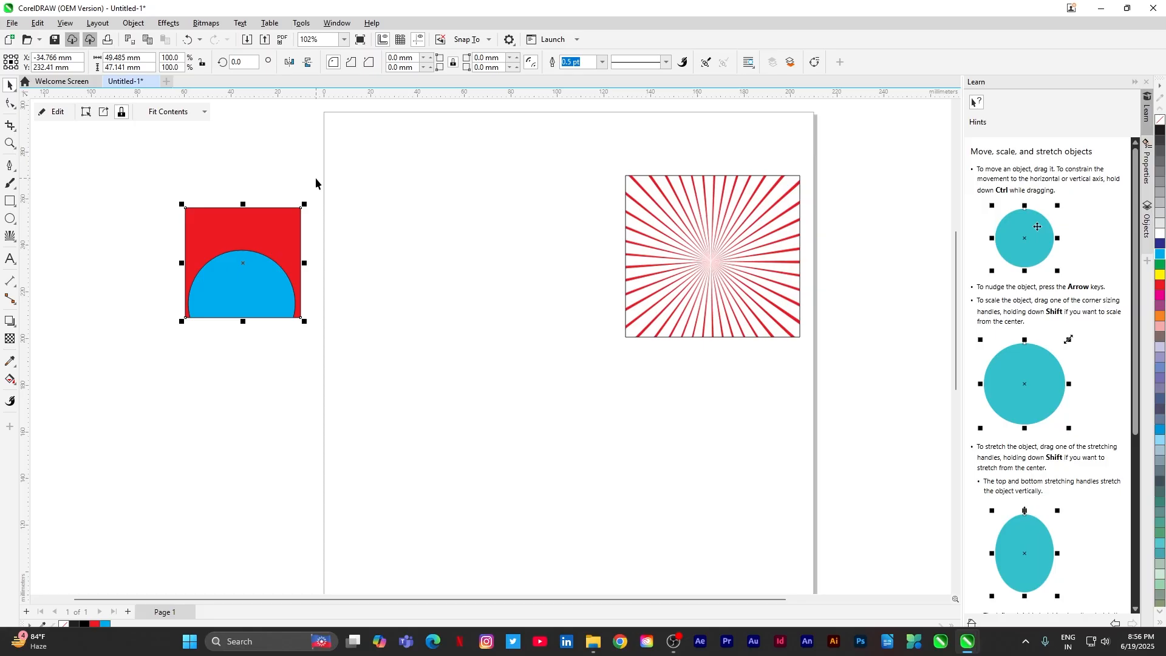
Select the PowerClip contents directly and move the blue circle straight up so it overlaps the frame's upper edge
{"action": "left_click", "coordinate": [85, 112]}
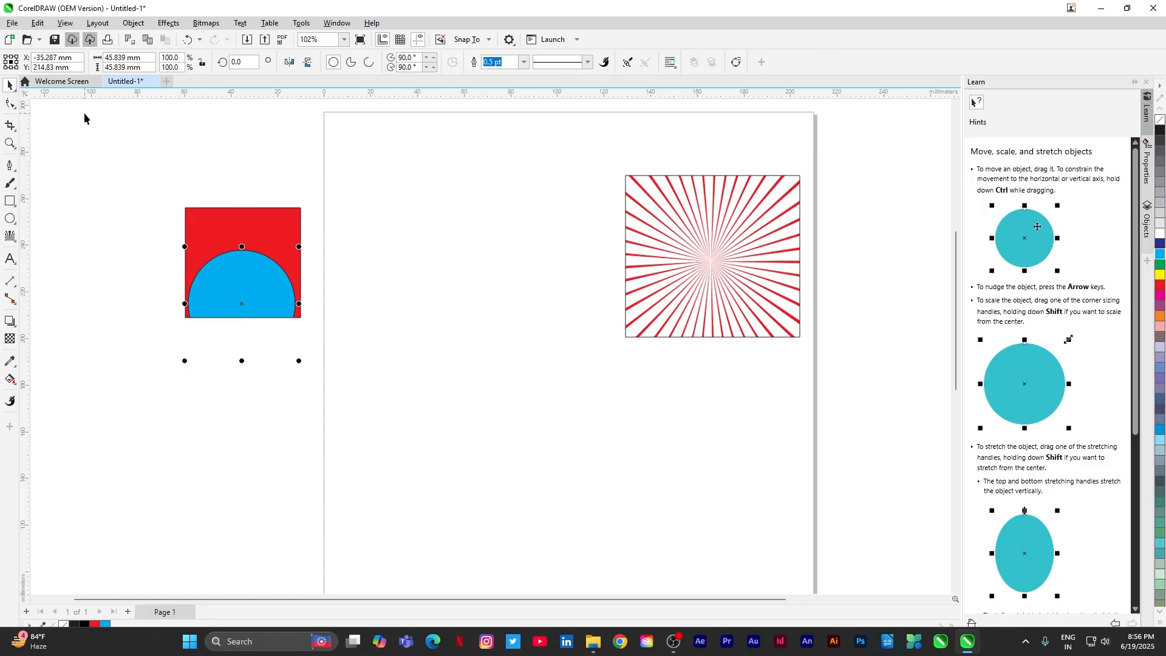
{"action": "left_click_drag", "start_coordinate": [241, 279], "coordinate": [296, 201]}
{"action": "left_click_drag", "start_coordinate": [286, 241], "coordinate": [236, 242]}
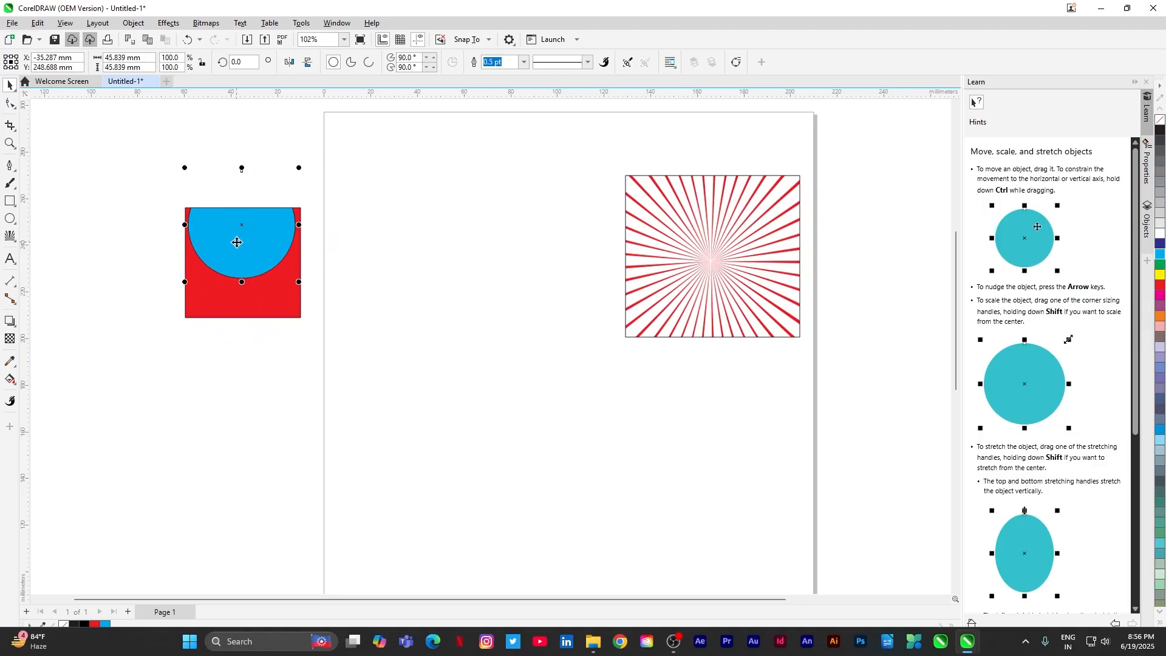
Extract the blue circle from the PowerClip, and enter and finish content editing of the emptied red frame
{"action": "left_click", "coordinate": [173, 252]}
{"action": "left_click", "coordinate": [217, 277]}
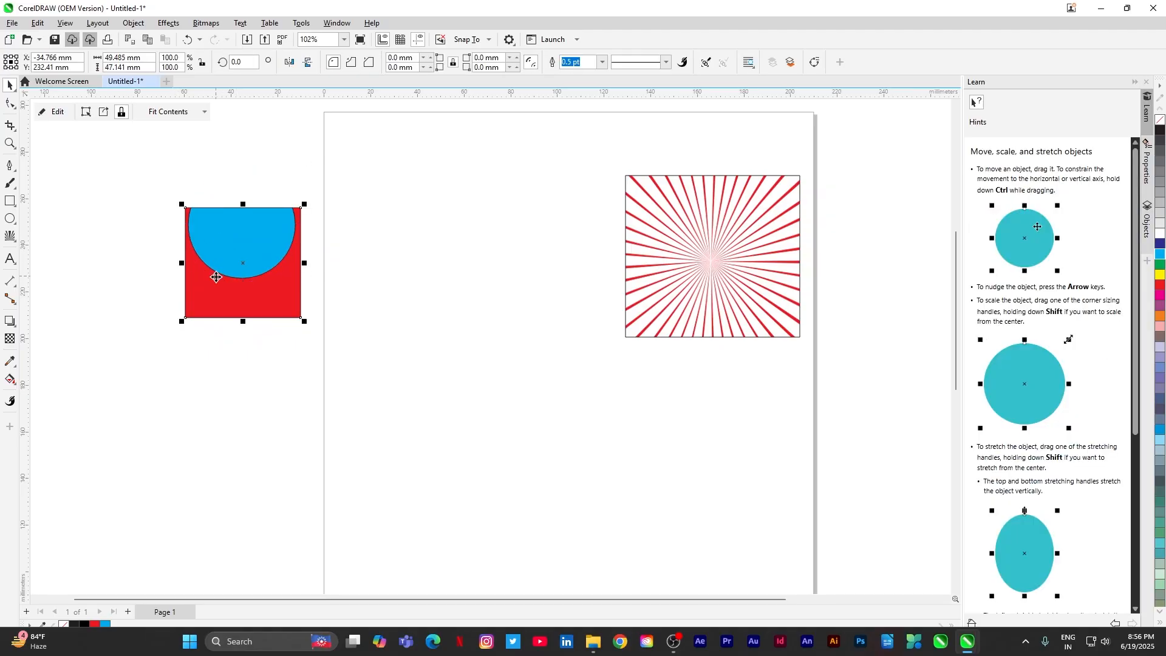
{"action": "left_click", "coordinate": [104, 117]}
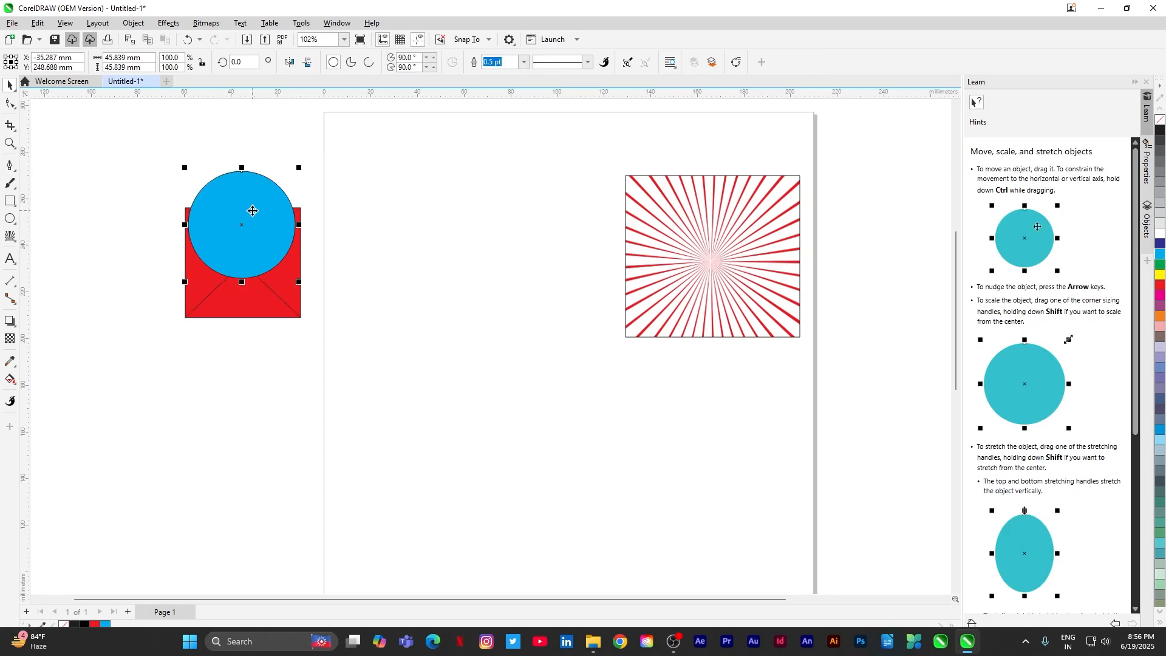
{"action": "left_click", "coordinate": [332, 284]}
{"action": "double_click", "coordinate": [273, 300]}
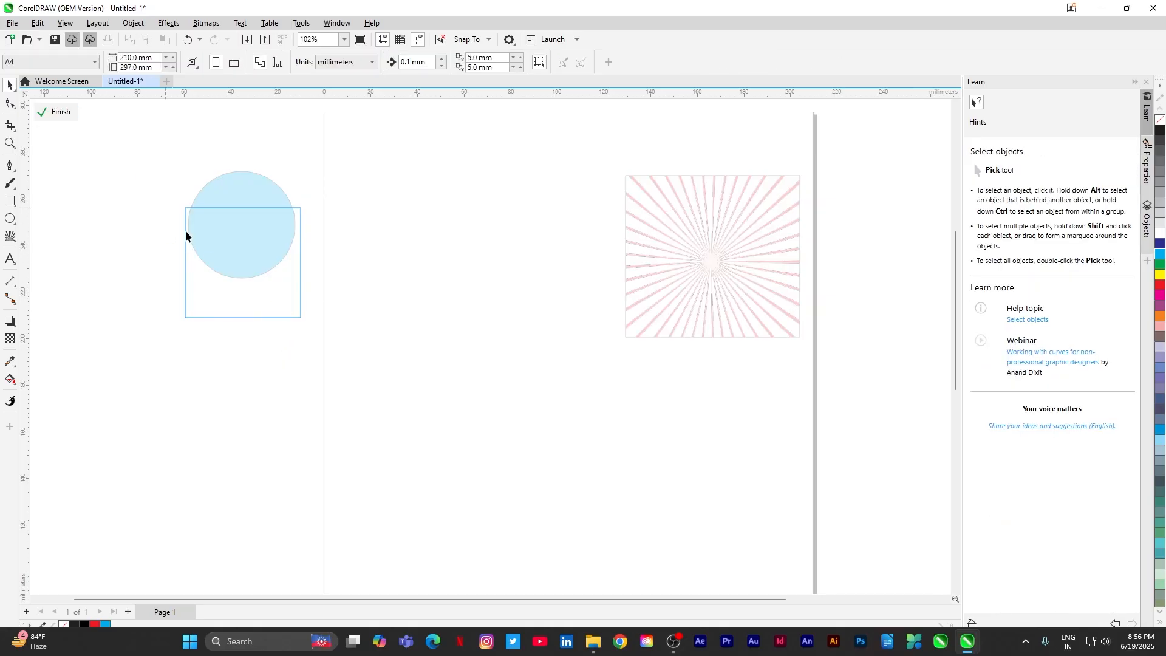
{"action": "left_click", "coordinate": [67, 113]}
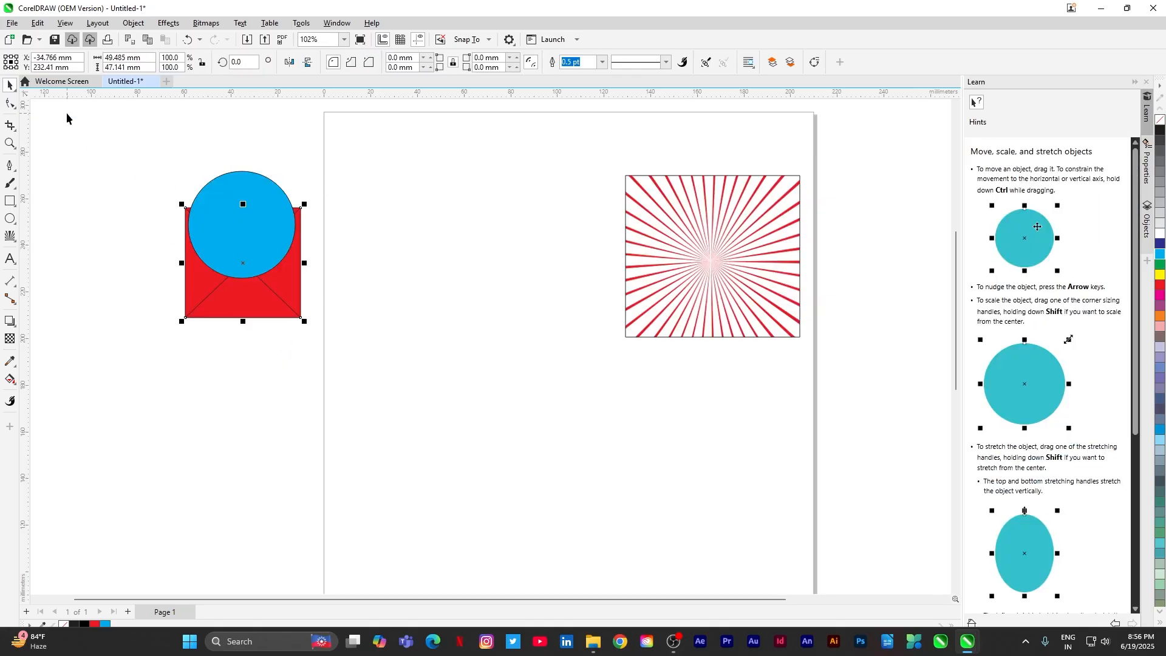
Move the extracted blue circle back inside the red PowerClip frame, and toggle the lock on the frame's contents
{"action": "left_click_drag", "start_coordinate": [223, 227], "coordinate": [253, 270]}
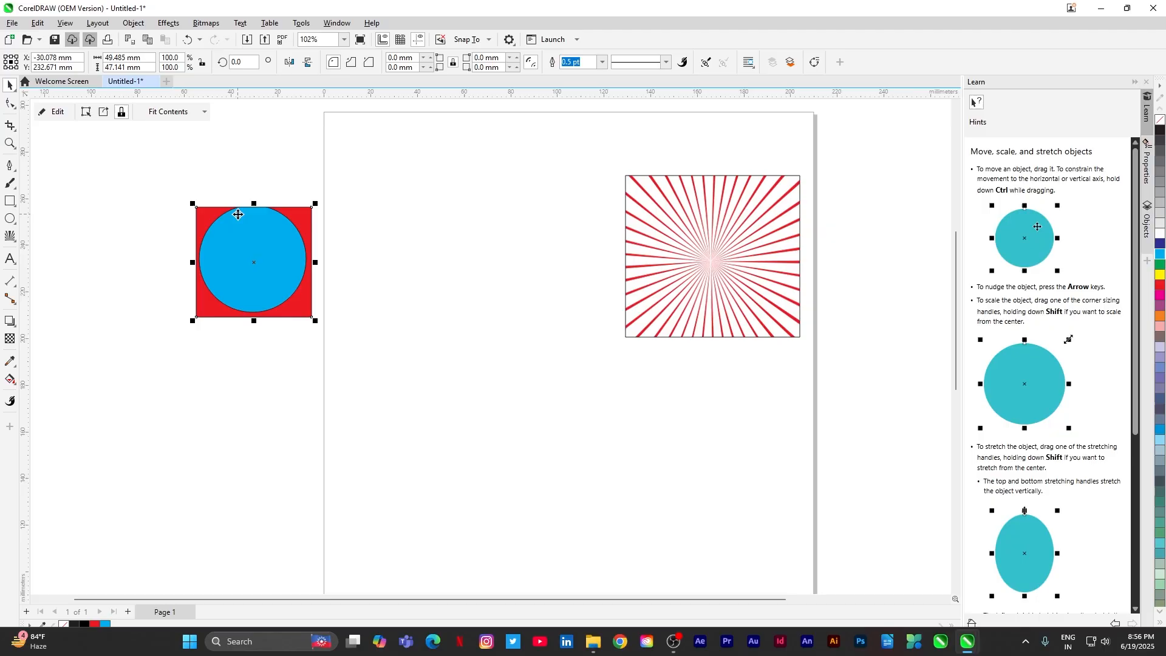
{"action": "left_click", "coordinate": [120, 114]}
{"action": "left_click", "coordinate": [250, 177]}
Edit the PowerClip contents again, move the blue circle up past the red frame's upper edge, and finish editing
{"action": "left_click", "coordinate": [269, 241]}
{"action": "double_click", "coordinate": [268, 241]}
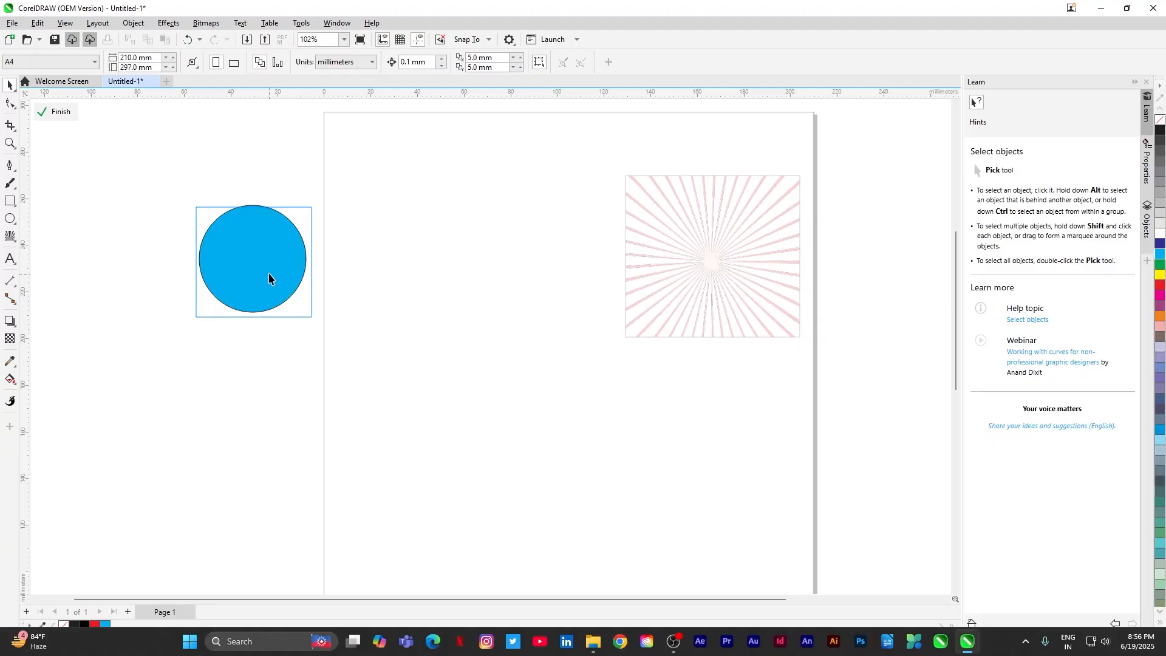
{"action": "left_click_drag", "start_coordinate": [269, 278], "coordinate": [263, 228]}
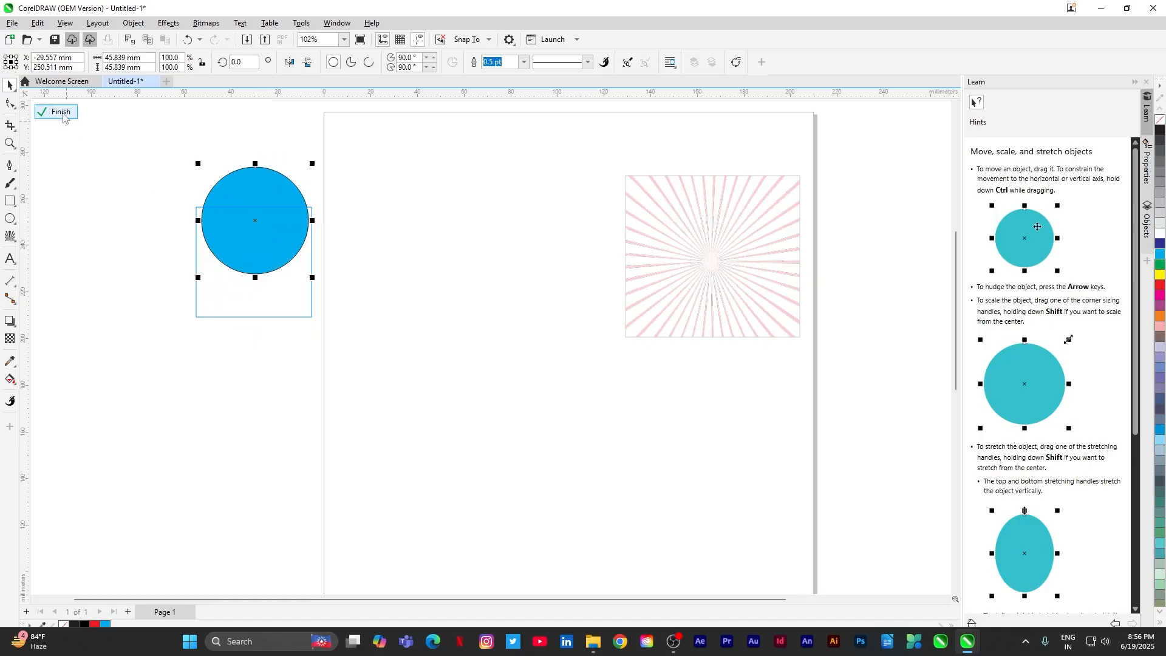
{"action": "left_click", "coordinate": [64, 115]}
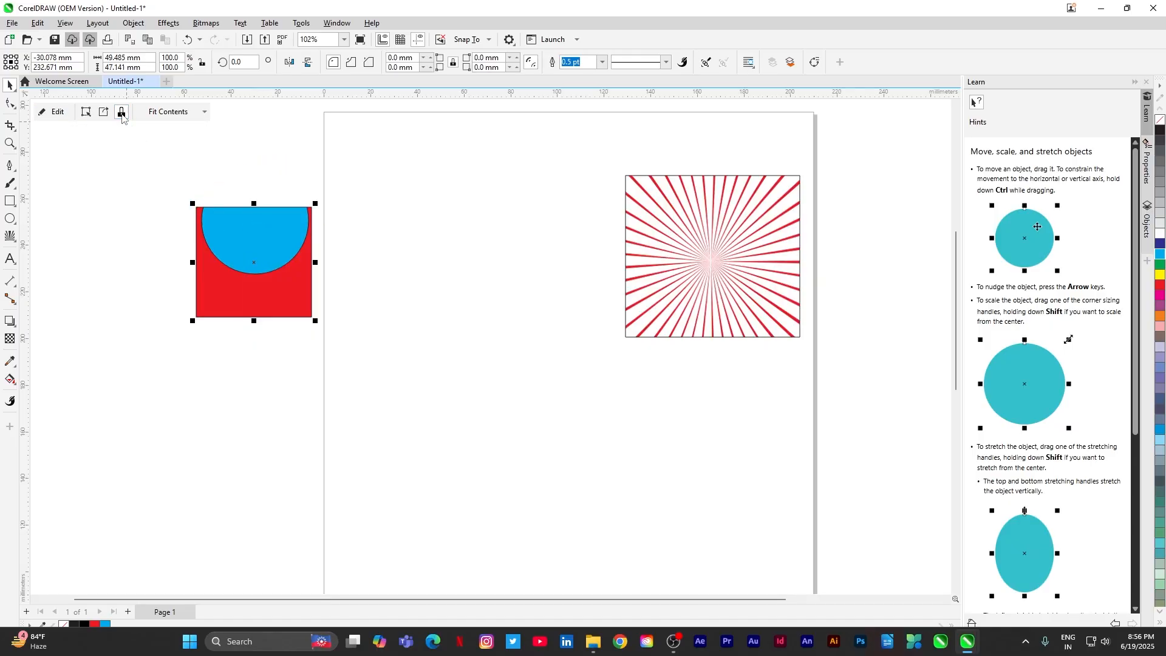
Center the blue circle within the red PowerClip frame, and apply Fit Proportionally to it
{"action": "left_click", "coordinate": [202, 113]}
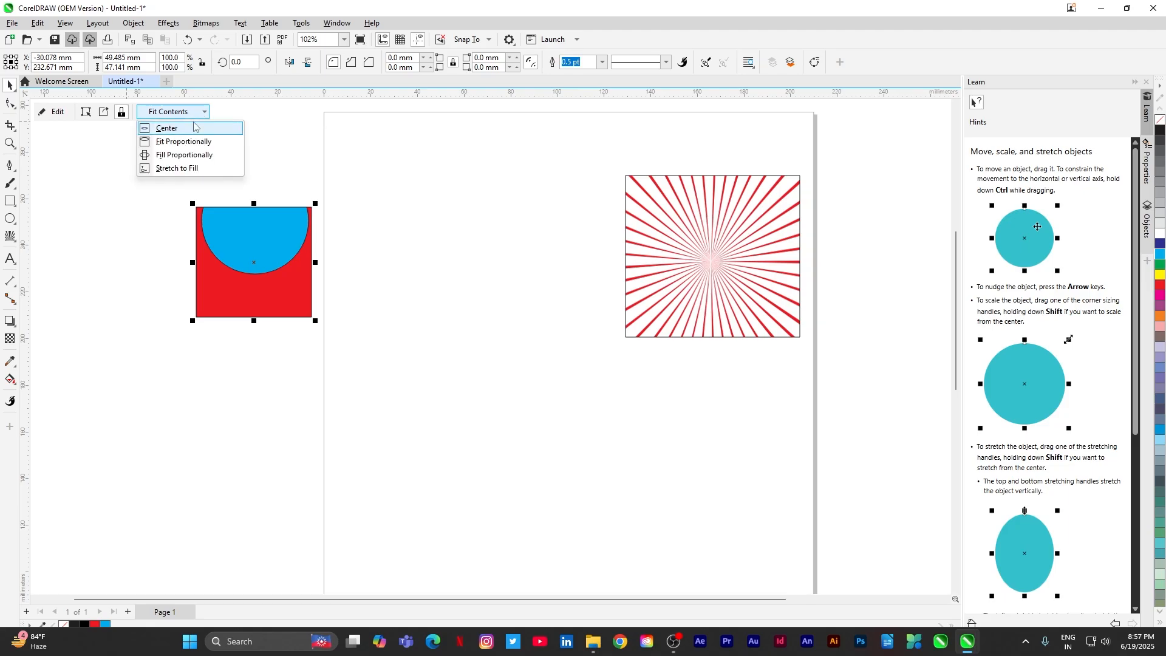
{"action": "left_click", "coordinate": [190, 128]}
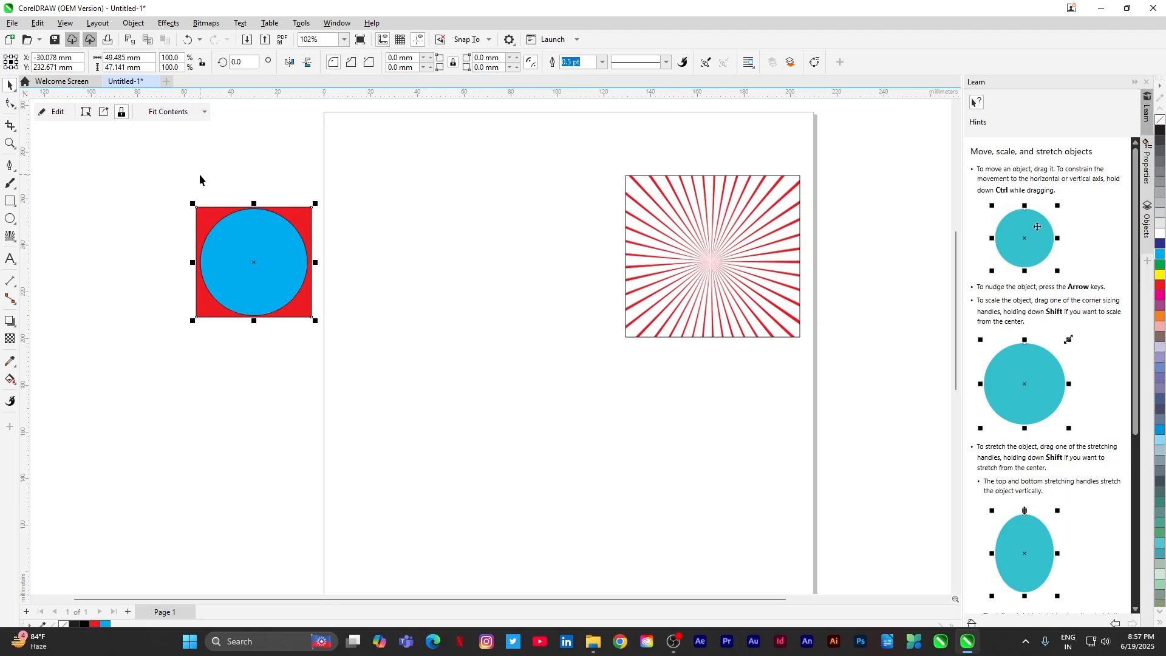
{"action": "left_click", "coordinate": [204, 114]}
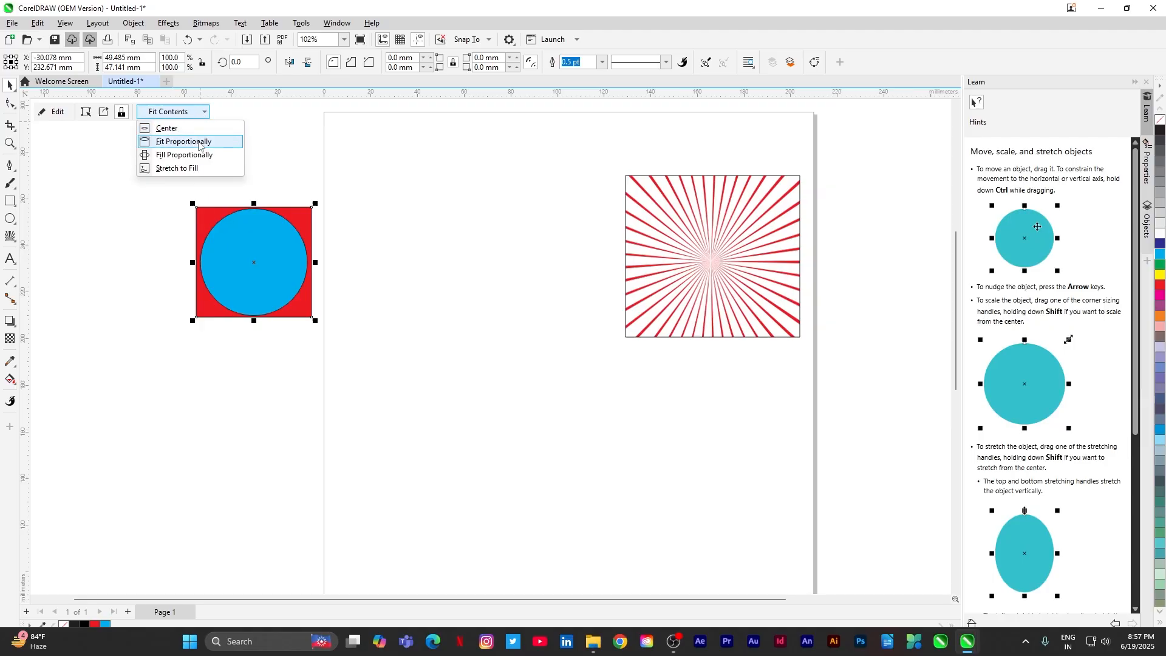
{"action": "left_click", "coordinate": [199, 142]}
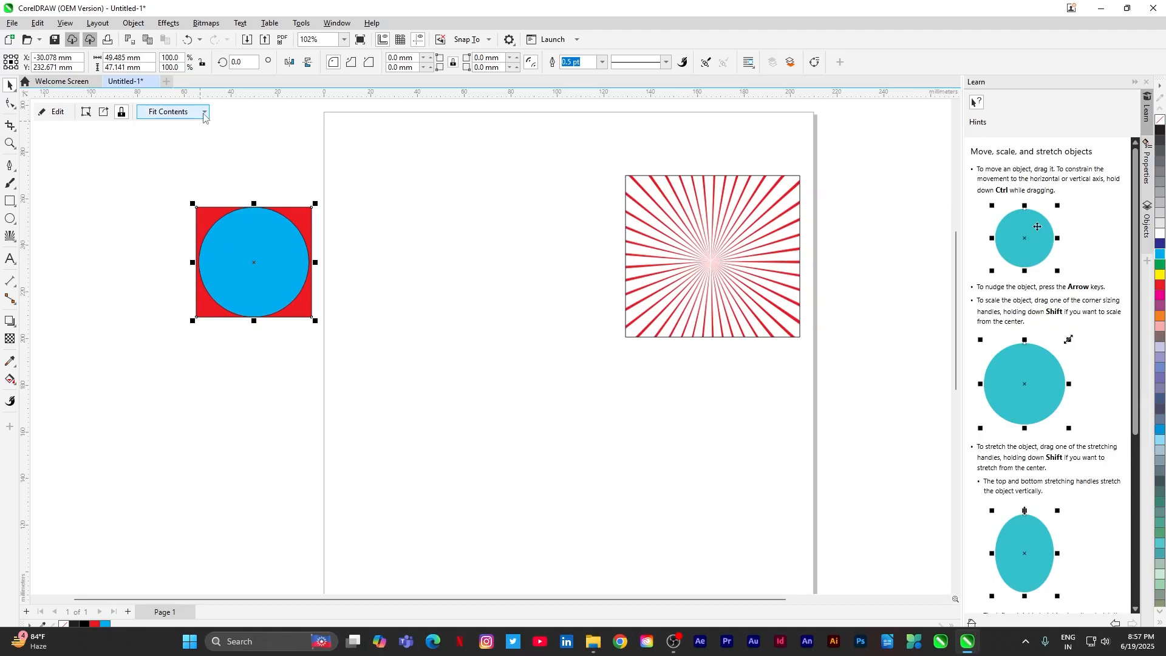
Apply Fill Proportionally, Stretch to Fill and Center to the red frame's contents
{"action": "left_click", "coordinate": [204, 113]}
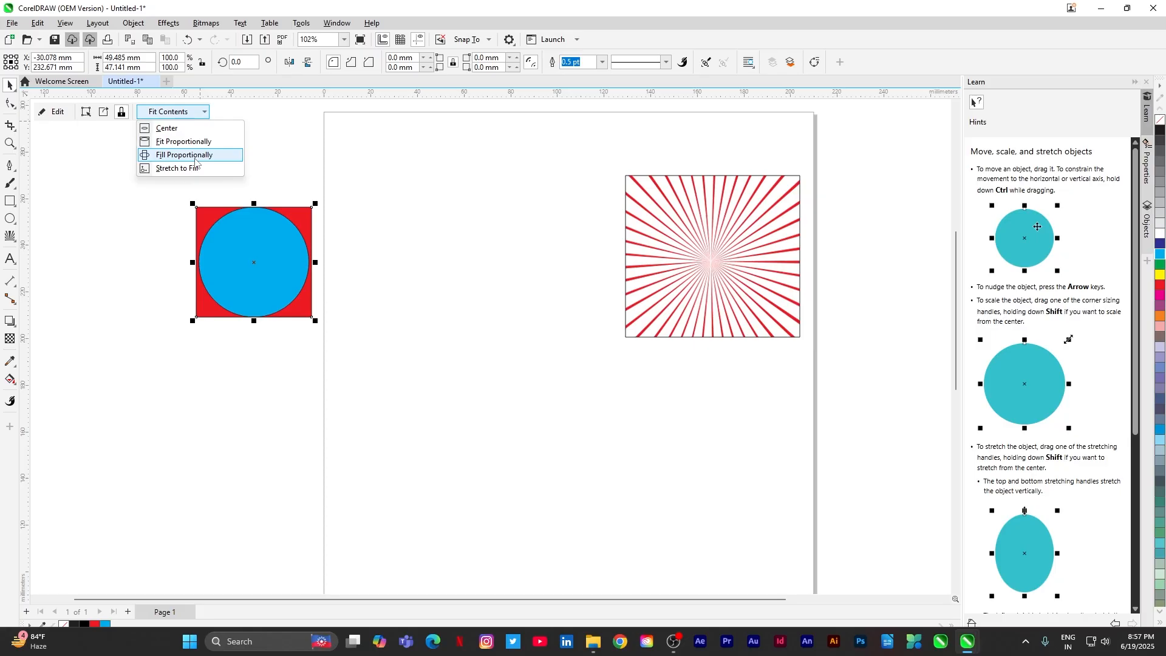
{"action": "left_click", "coordinate": [196, 161]}
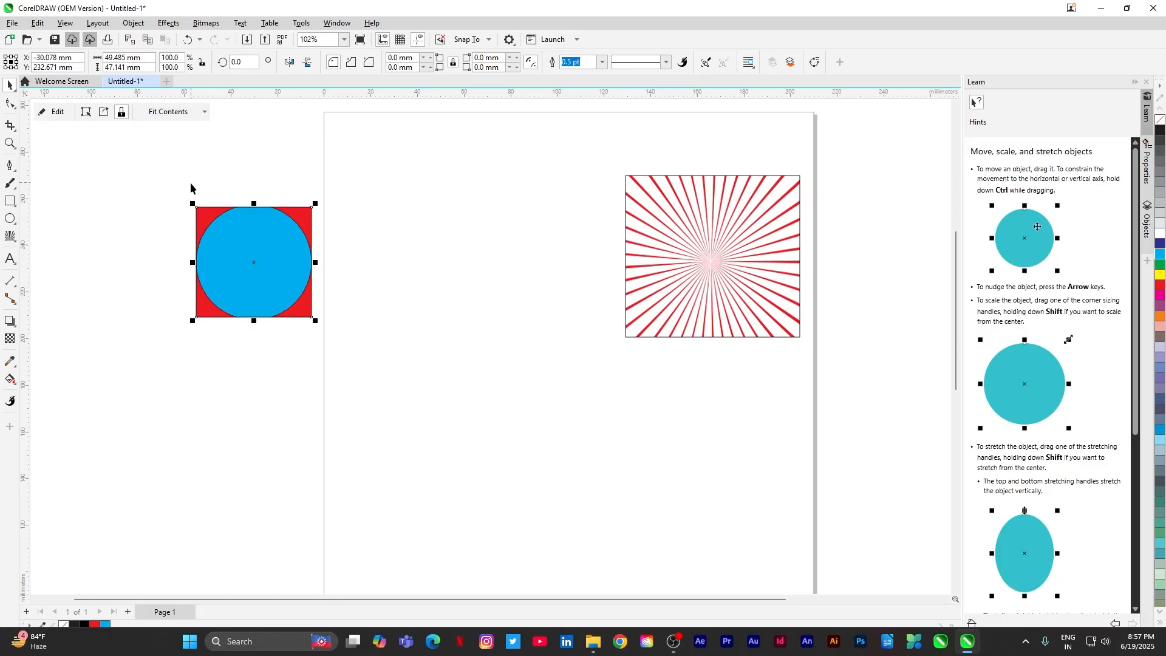
{"action": "left_click", "coordinate": [204, 113]}
{"action": "left_click", "coordinate": [200, 115]}
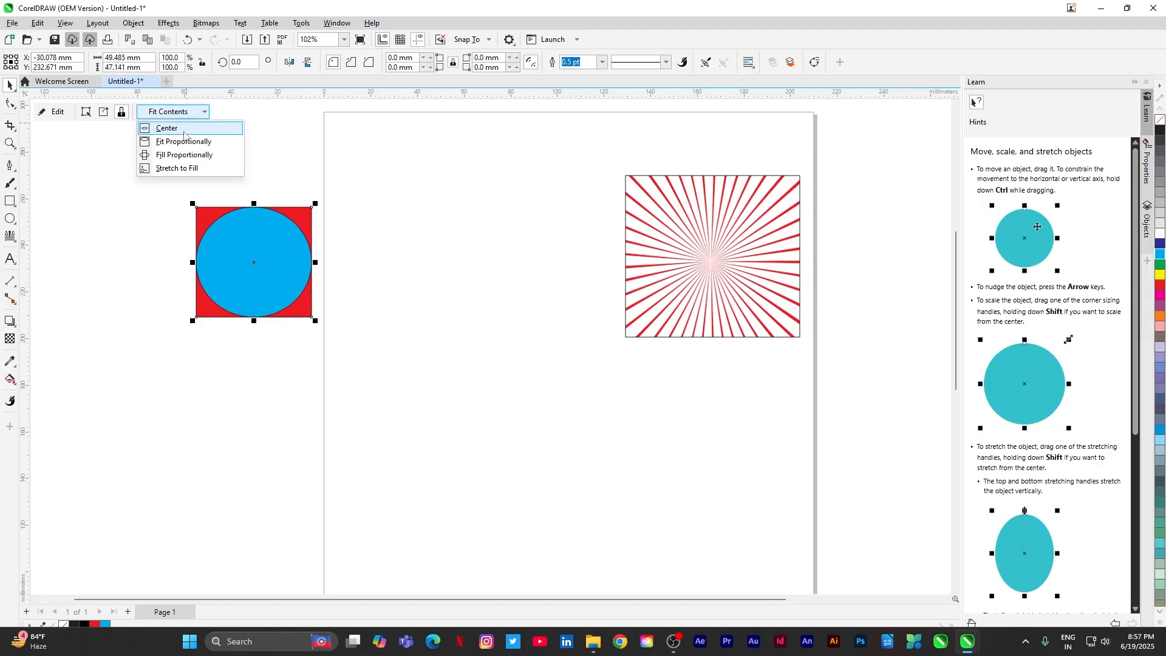
{"action": "left_click", "coordinate": [183, 129]}
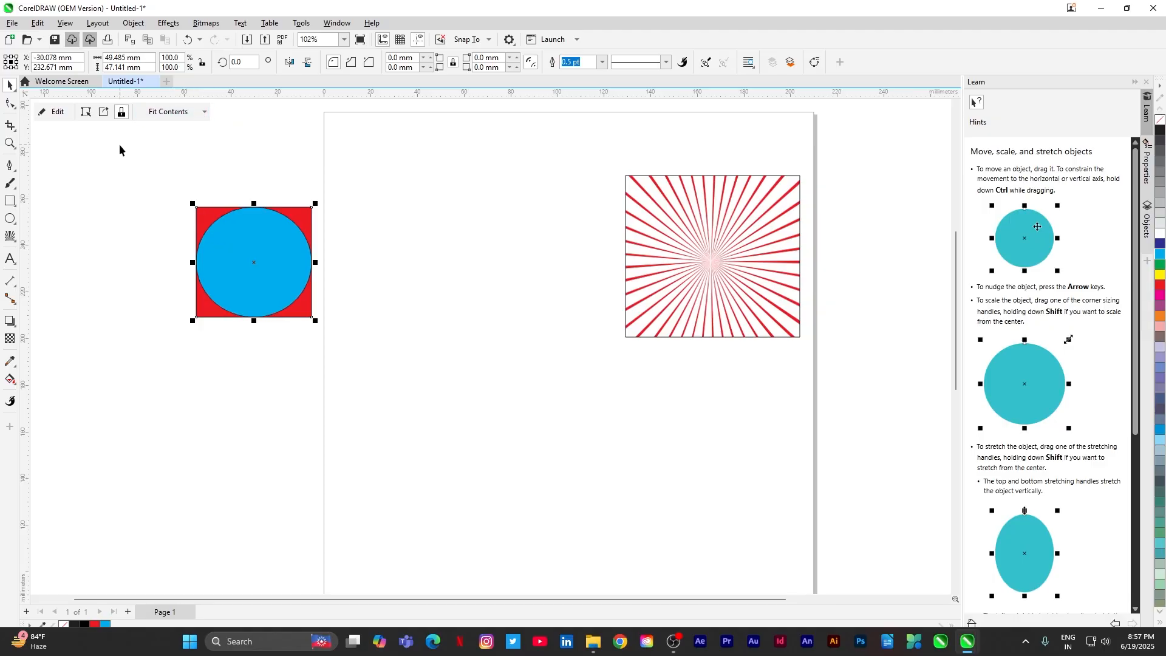
Move the red PowerClip frame with the blue circle up and slightly to the left, and deselect it
{"action": "left_click", "coordinate": [213, 158]}
{"action": "left_click_drag", "start_coordinate": [219, 220], "coordinate": [191, 141]}
{"action": "left_click", "coordinate": [368, 193]}
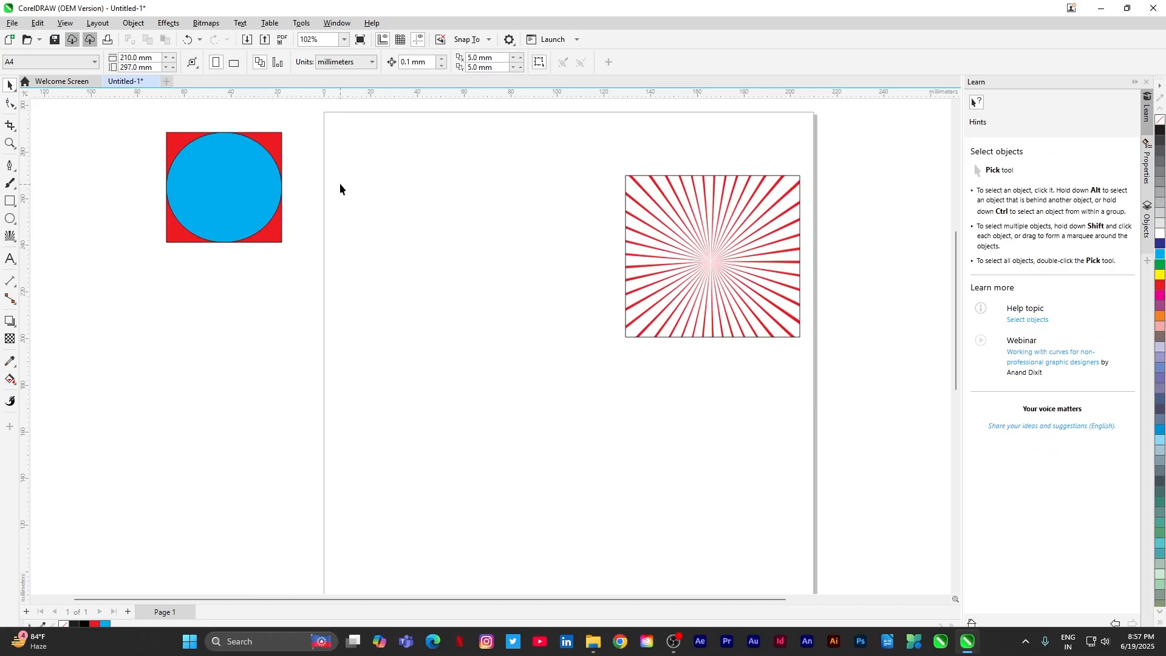
Start importing an image into the document and open the folder New folder (3) on the Desktop
{"action": "right_click", "coordinate": [383, 210]}
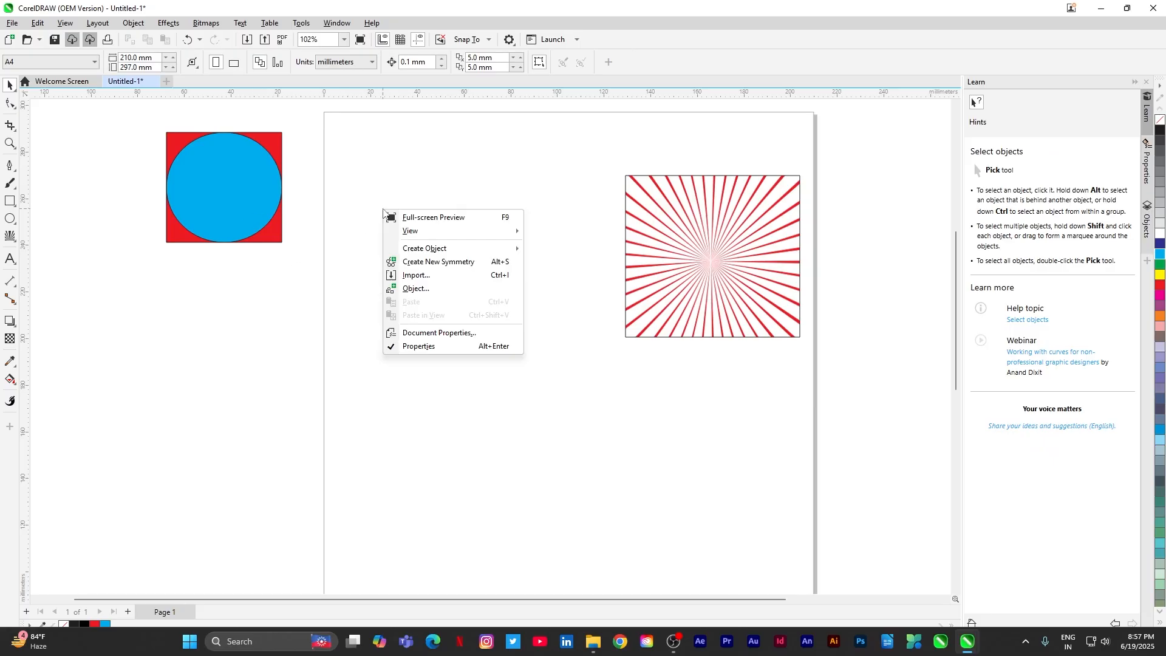
{"action": "left_click", "coordinate": [411, 277]}
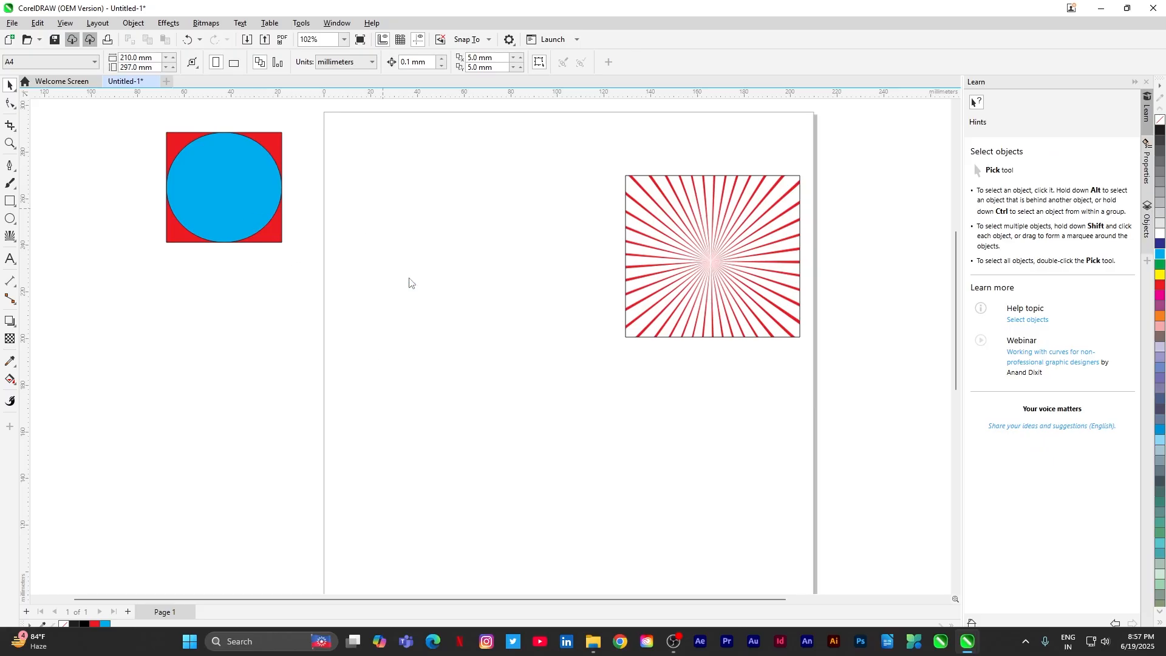
{"action": "left_click", "coordinate": [438, 295]}
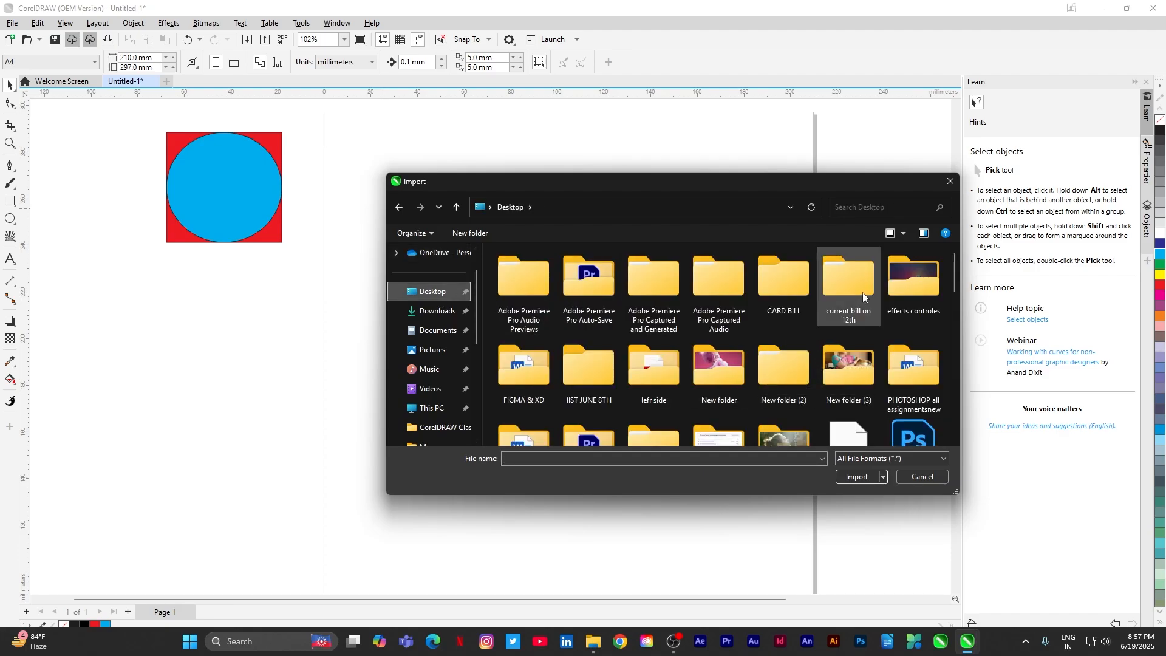
{"action": "scroll", "coordinate": [862, 293], "scroll_direction": "down", "scroll_amount": 3}
{"action": "scroll", "coordinate": [858, 301], "scroll_direction": "up", "scroll_amount": 3}
{"action": "double_click", "coordinate": [848, 358]}
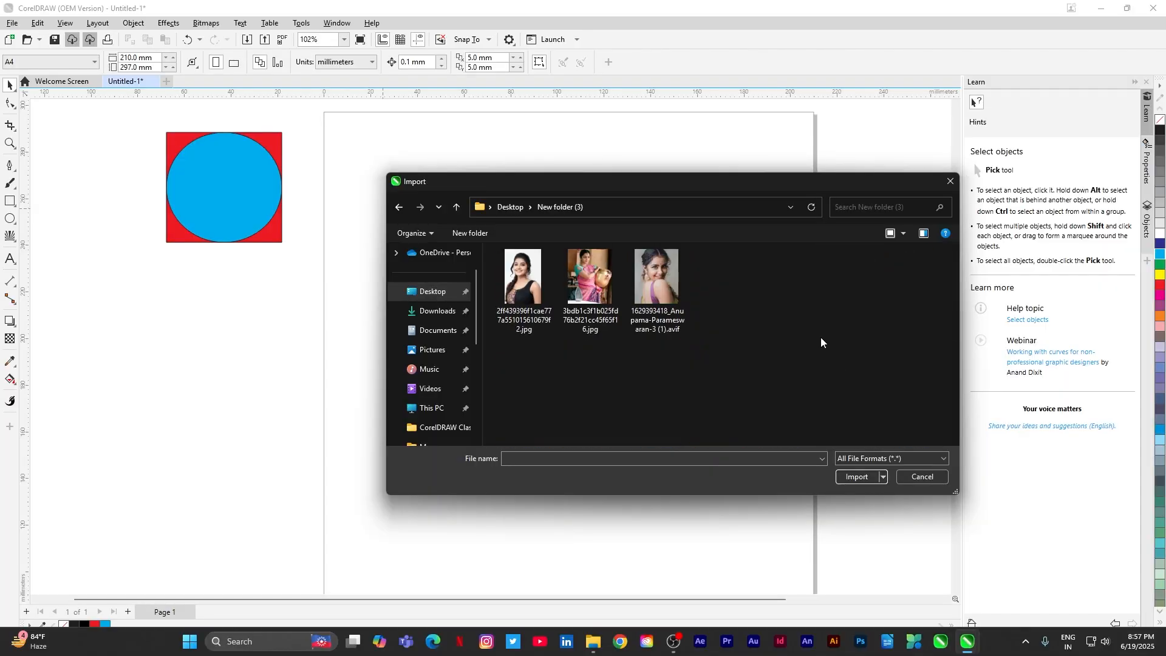
Try to import the AVIF portrait from New folder (3)
{"action": "left_click", "coordinate": [664, 285]}
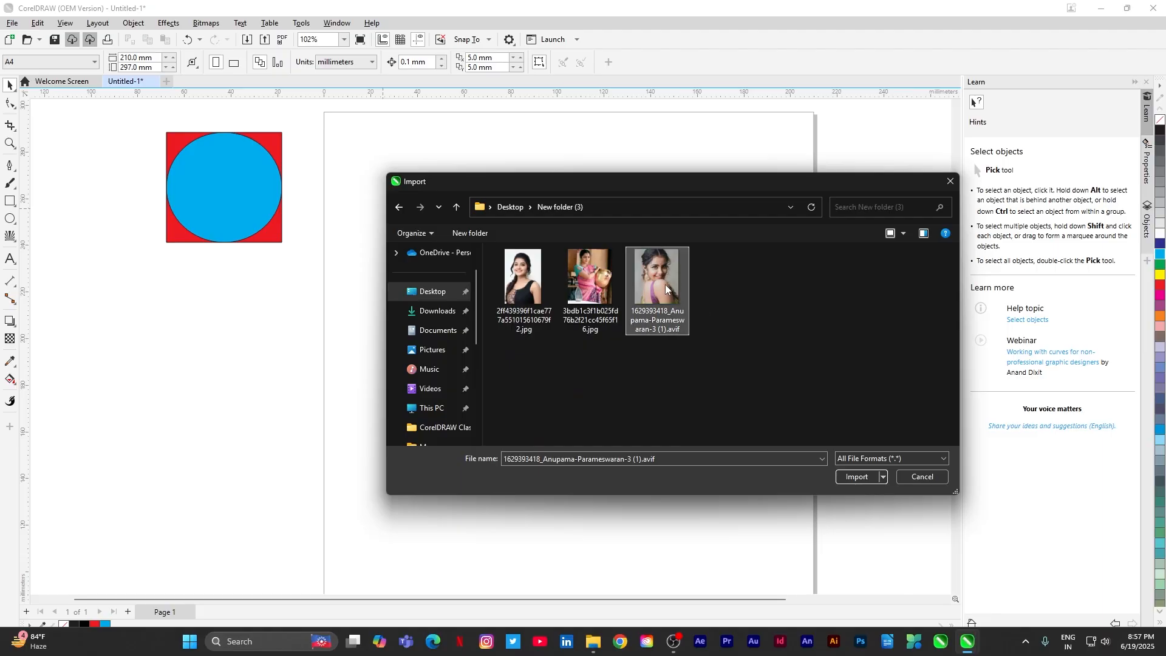
{"action": "left_click", "coordinate": [855, 477]}
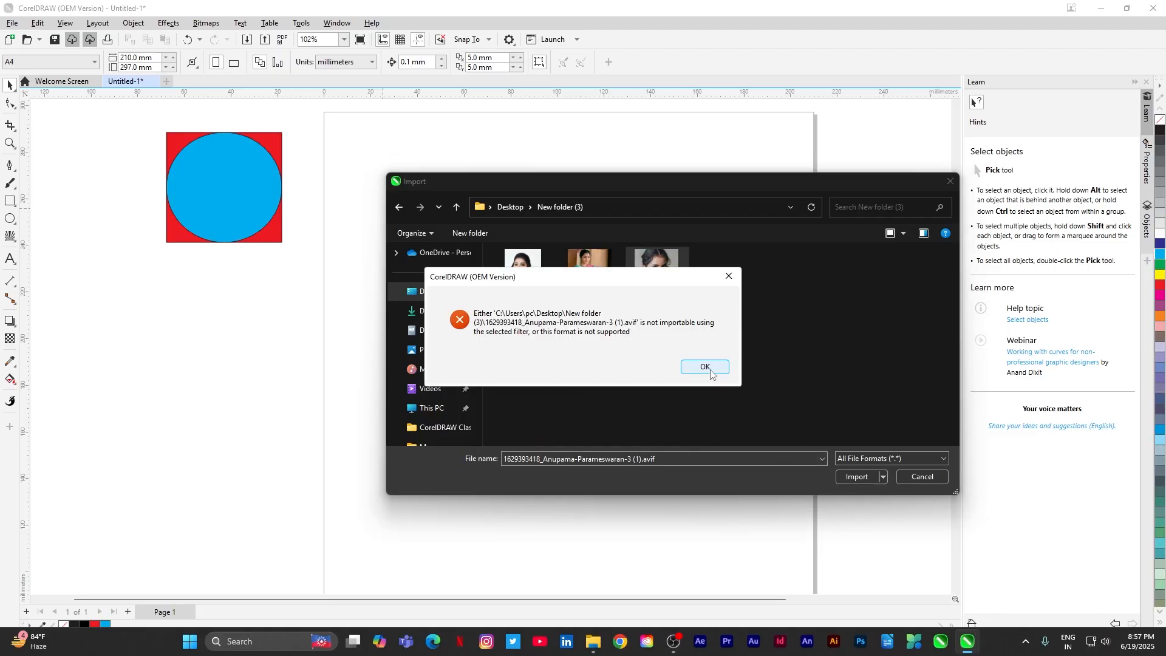
{"action": "left_click", "coordinate": [705, 366]}
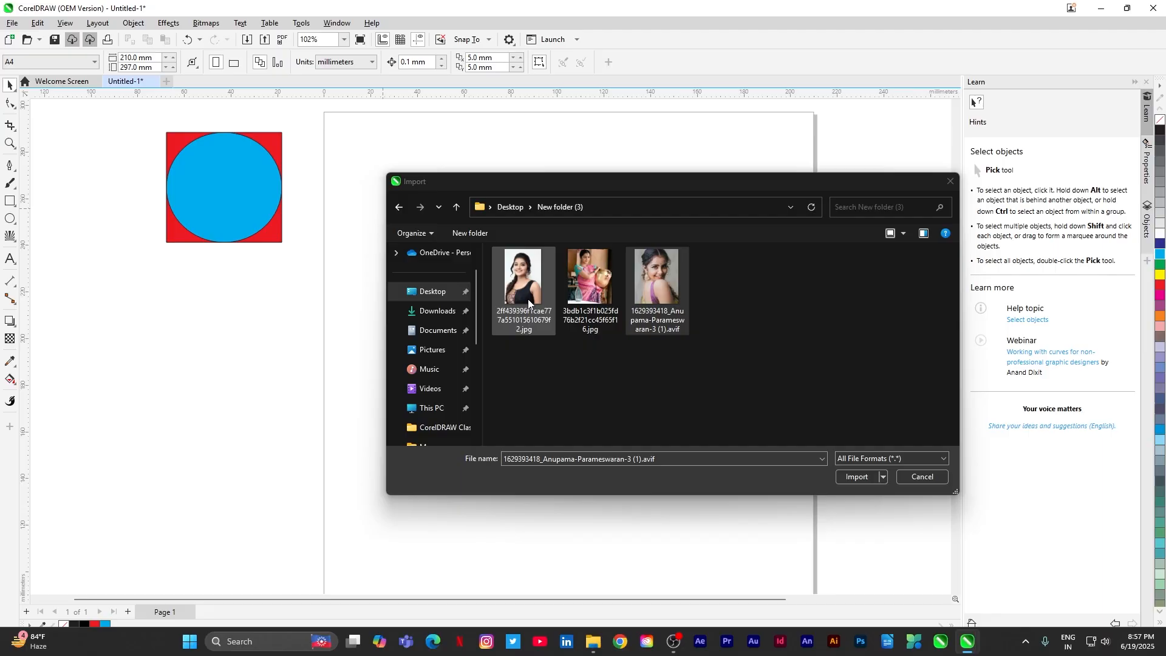
Import the JPG photo of the woman holding a pot and place it about 62 mm by 78 mm on the page's left half
{"action": "left_click", "coordinate": [584, 286]}
{"action": "left_click", "coordinate": [856, 476]}
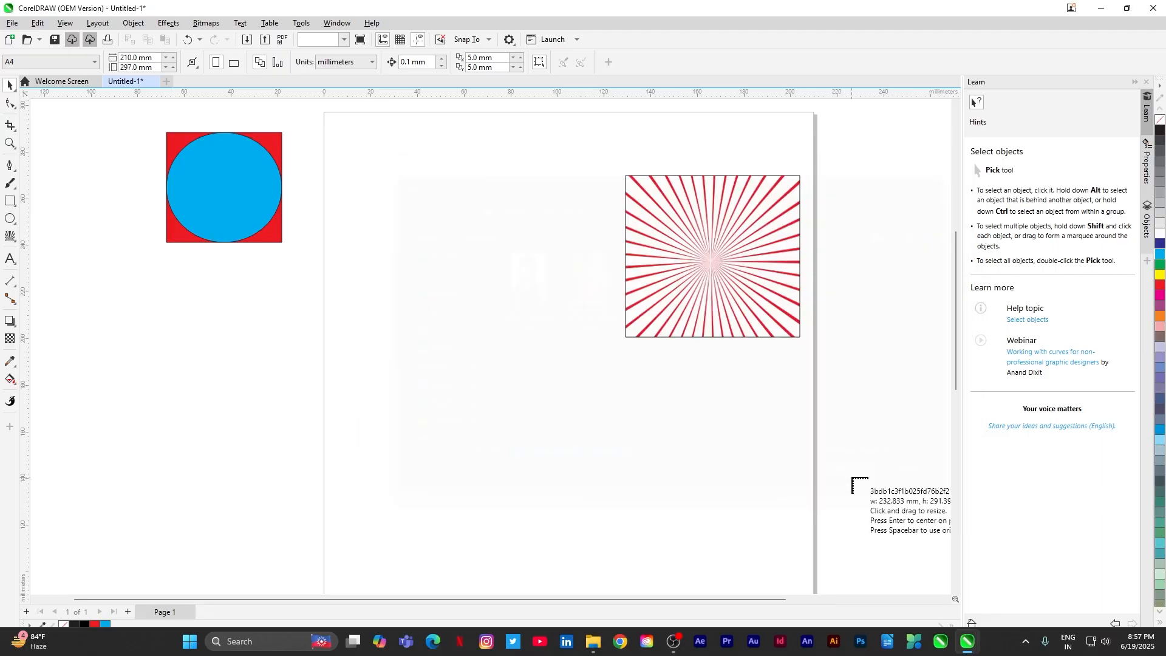
{"action": "left_click_drag", "start_coordinate": [391, 307], "coordinate": [598, 493]}
{"action": "left_click", "coordinate": [597, 489]}
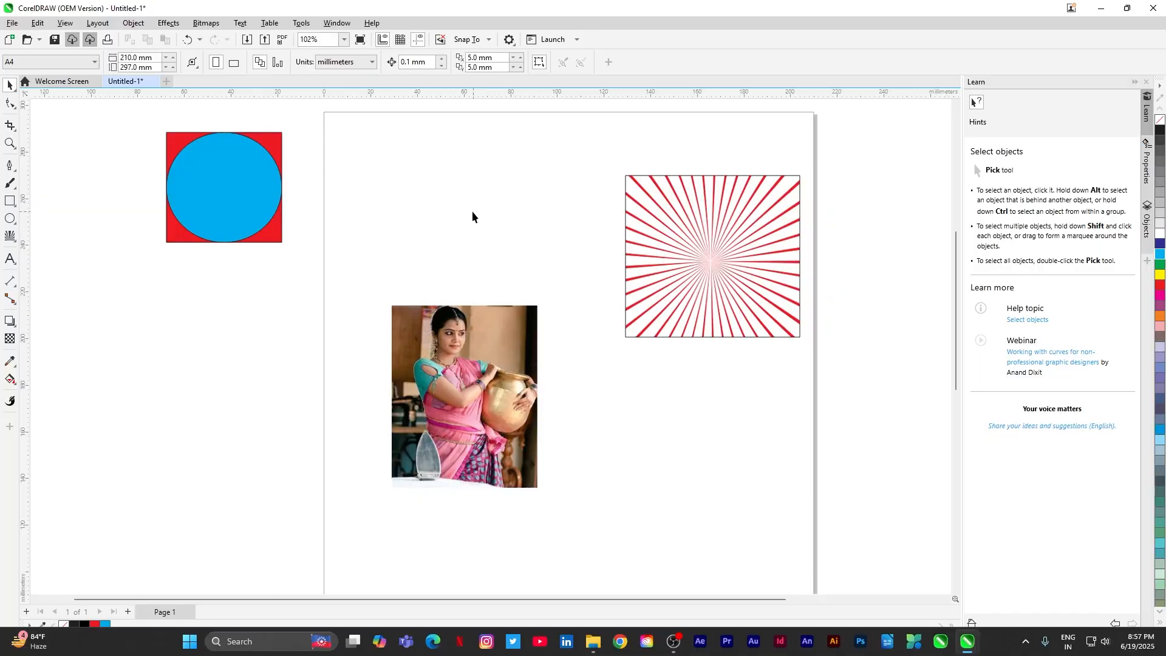
Draw a circle about 42 mm in diameter overlapping the photo's upper edge, and fill it with red
{"action": "left_click", "coordinate": [10, 218]}
{"action": "left_click_drag", "start_coordinate": [438, 232], "coordinate": [543, 318]}
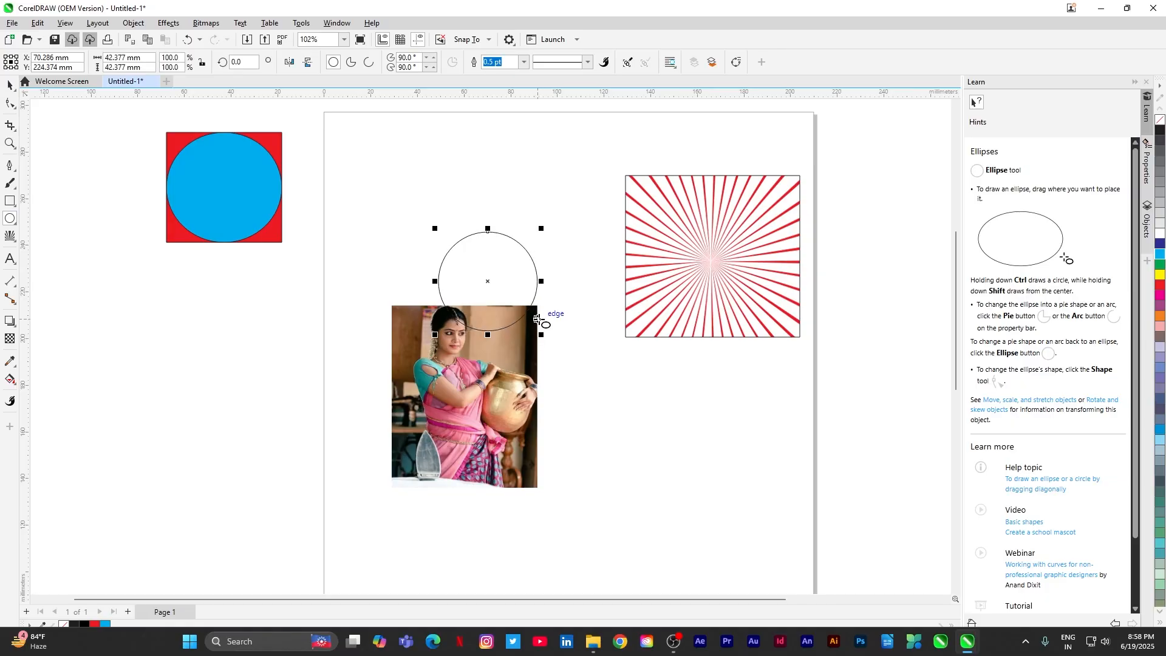
{"action": "left_click", "coordinate": [1160, 289]}
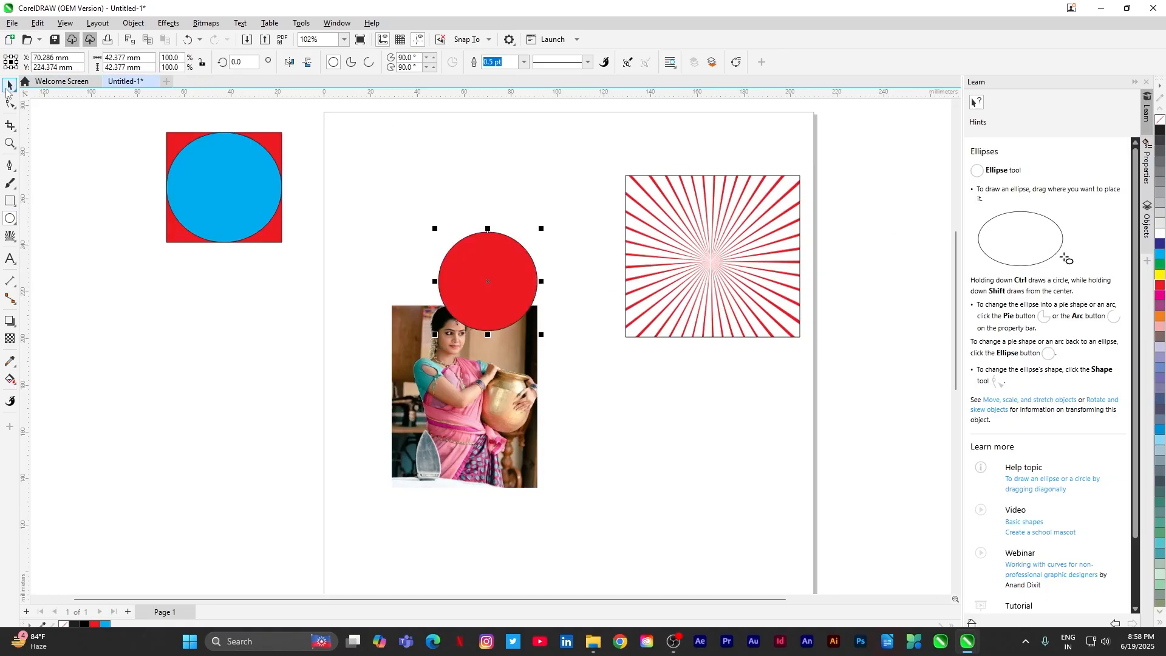
{"action": "left_click", "coordinate": [9, 86]}
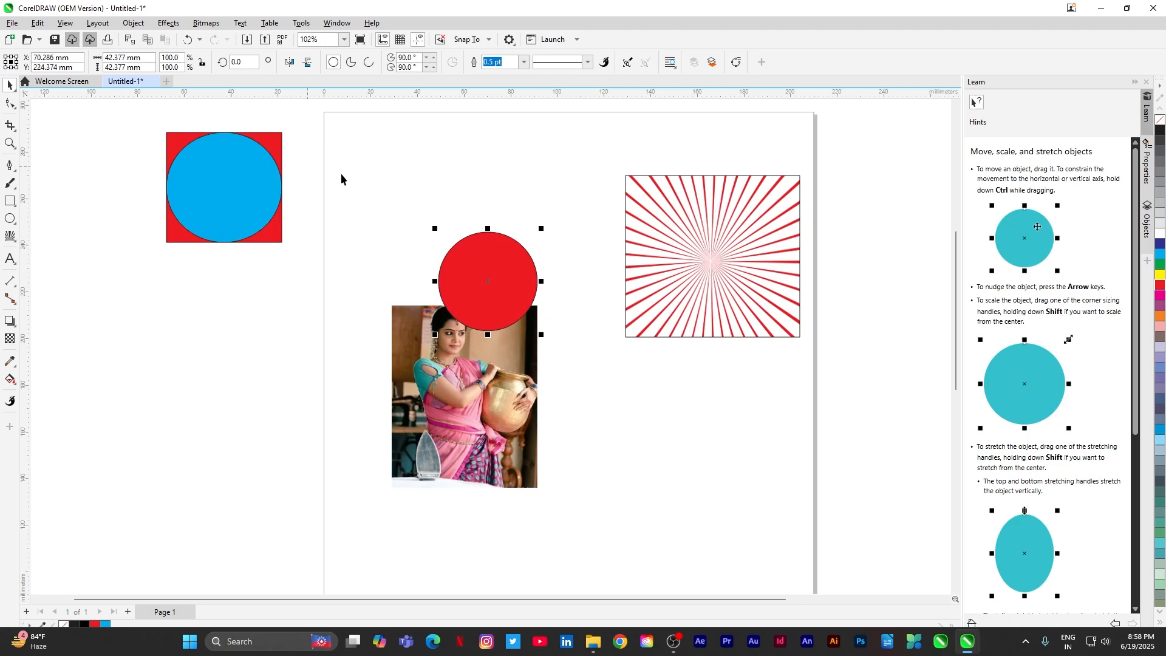
Try to PowerClip the red circle inside the imported photo
{"action": "right_click", "coordinate": [499, 255]}
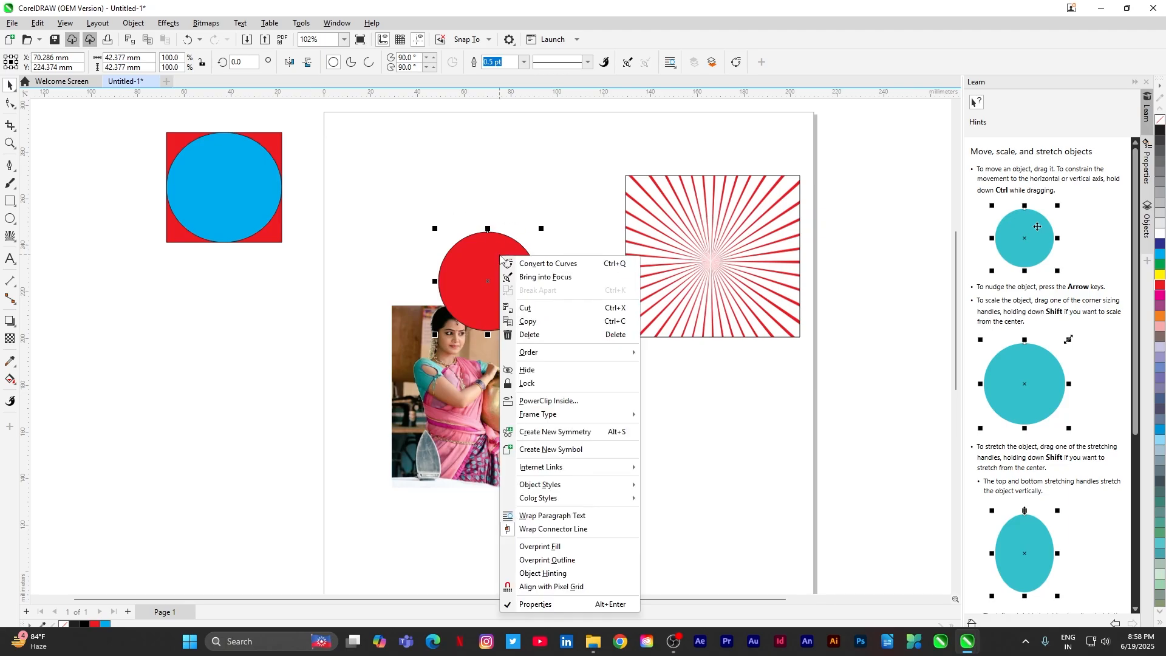
{"action": "left_click", "coordinate": [530, 401]}
{"action": "left_click", "coordinate": [453, 376]}
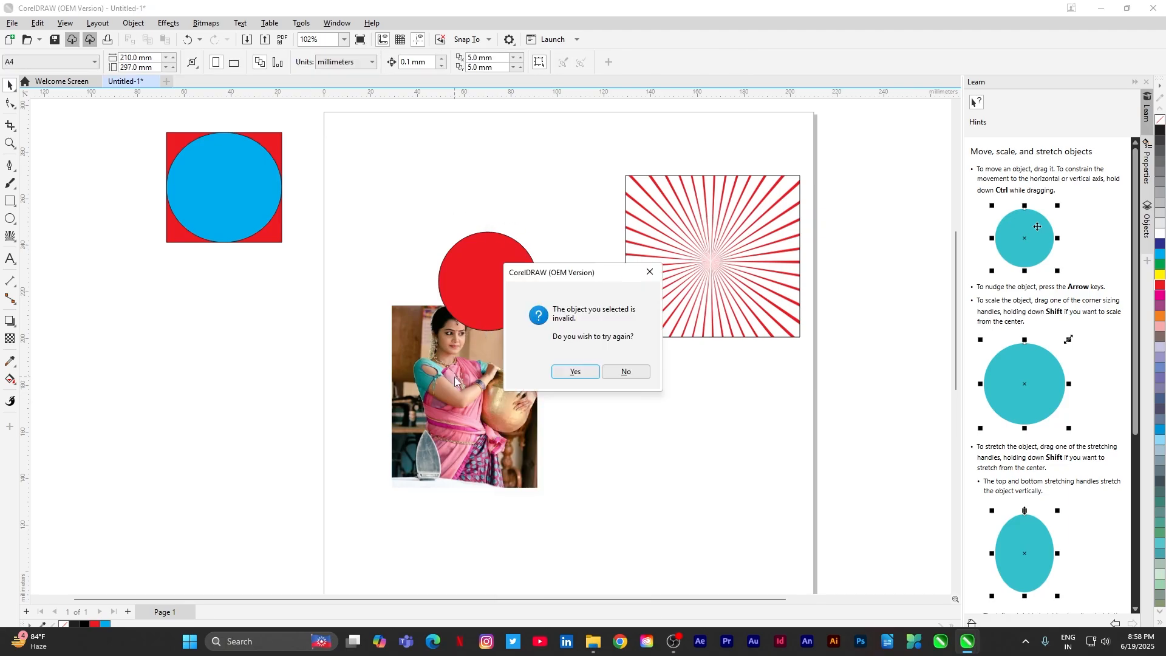
{"action": "left_click", "coordinate": [586, 374]}
{"action": "left_click", "coordinate": [467, 348]}
{"action": "left_click", "coordinate": [626, 371]}
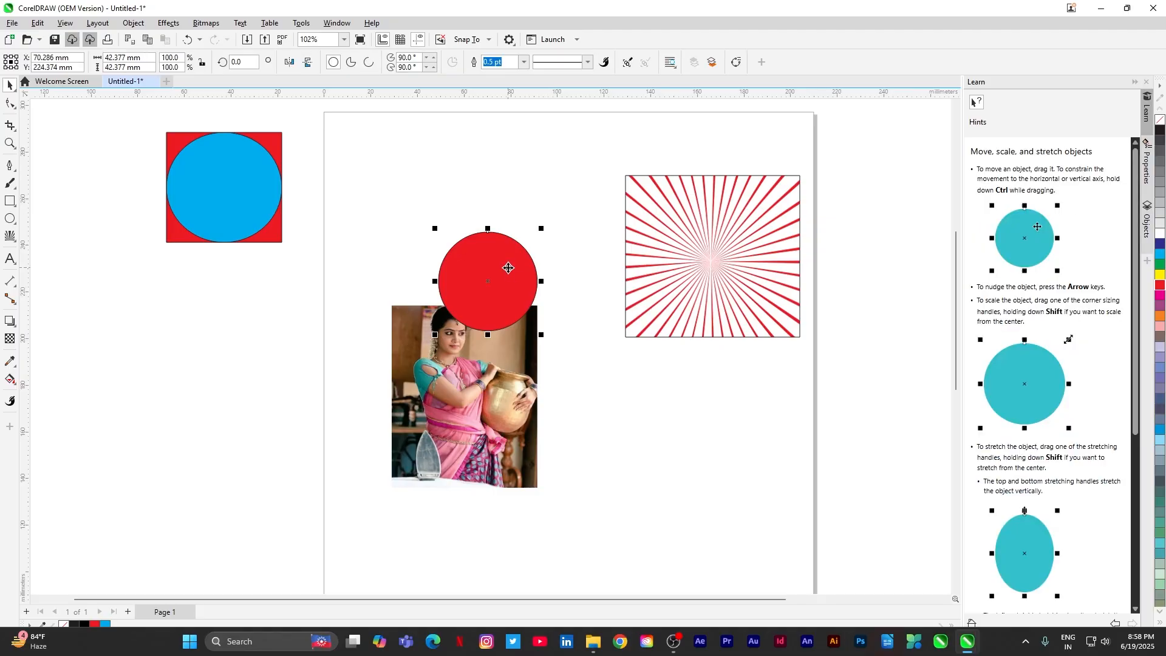
Move the red circle over the woman's head in the photo, and PowerClip the photo inside the circle
{"action": "left_click_drag", "start_coordinate": [503, 277], "coordinate": [476, 311]}
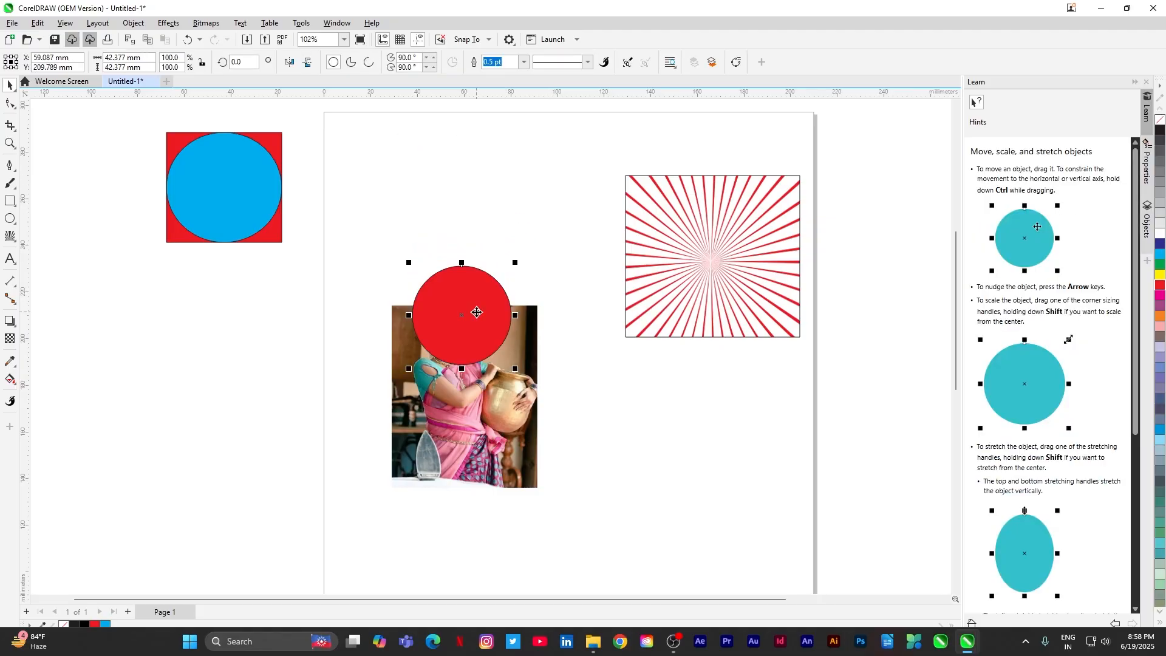
{"action": "left_click", "coordinate": [521, 403]}
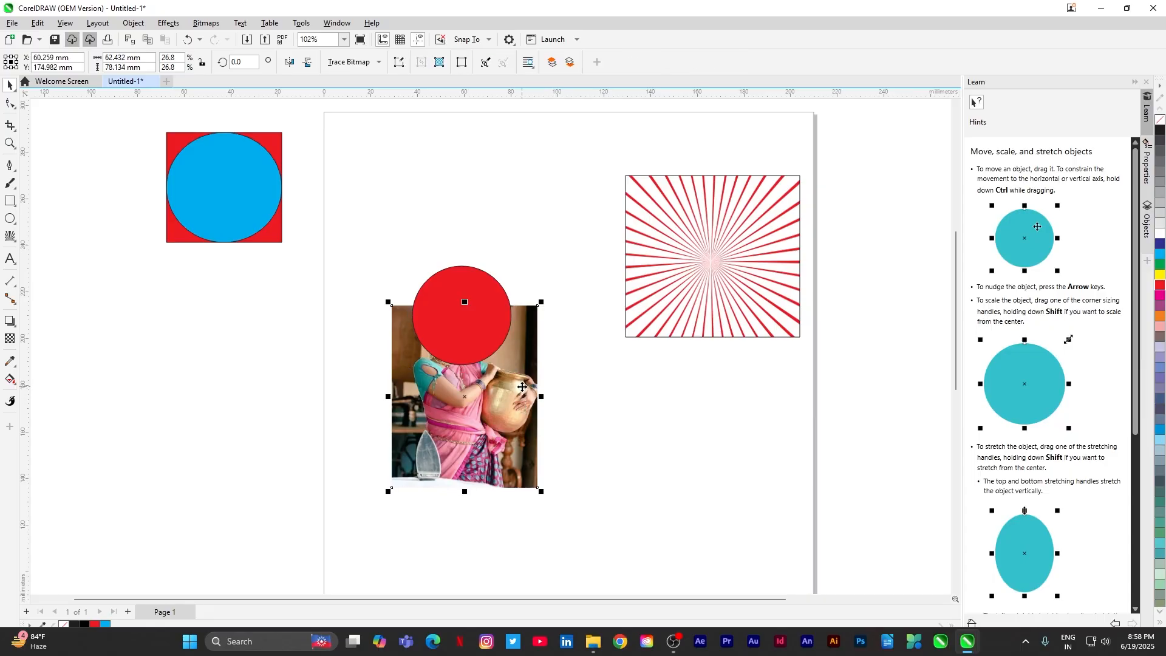
{"action": "right_click", "coordinate": [522, 386]}
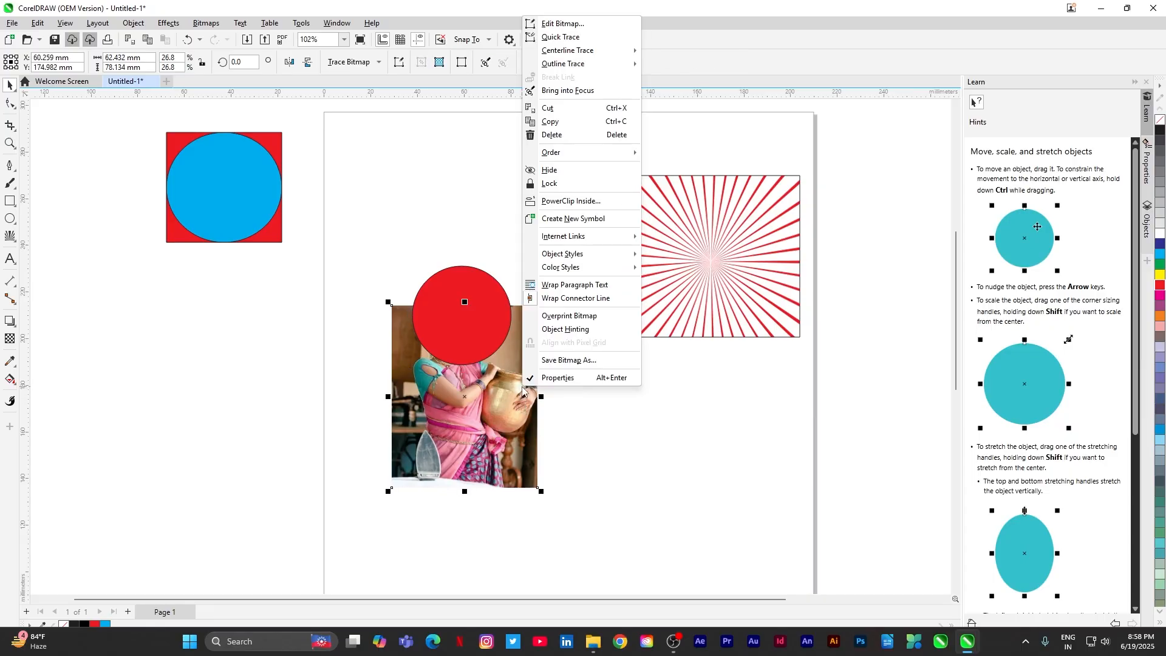
{"action": "left_click", "coordinate": [572, 202]}
{"action": "left_click", "coordinate": [473, 312]}
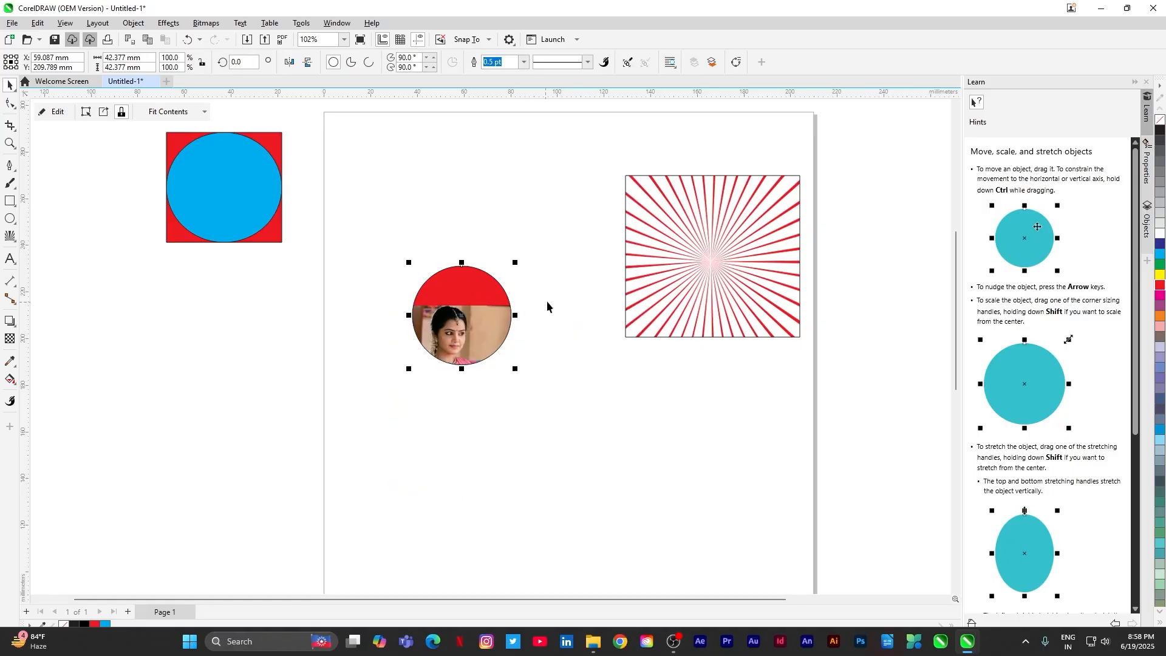
Undo the PowerClip of the photo inside the red circle, and clear the selection
{"action": "left_click", "coordinate": [571, 300]}
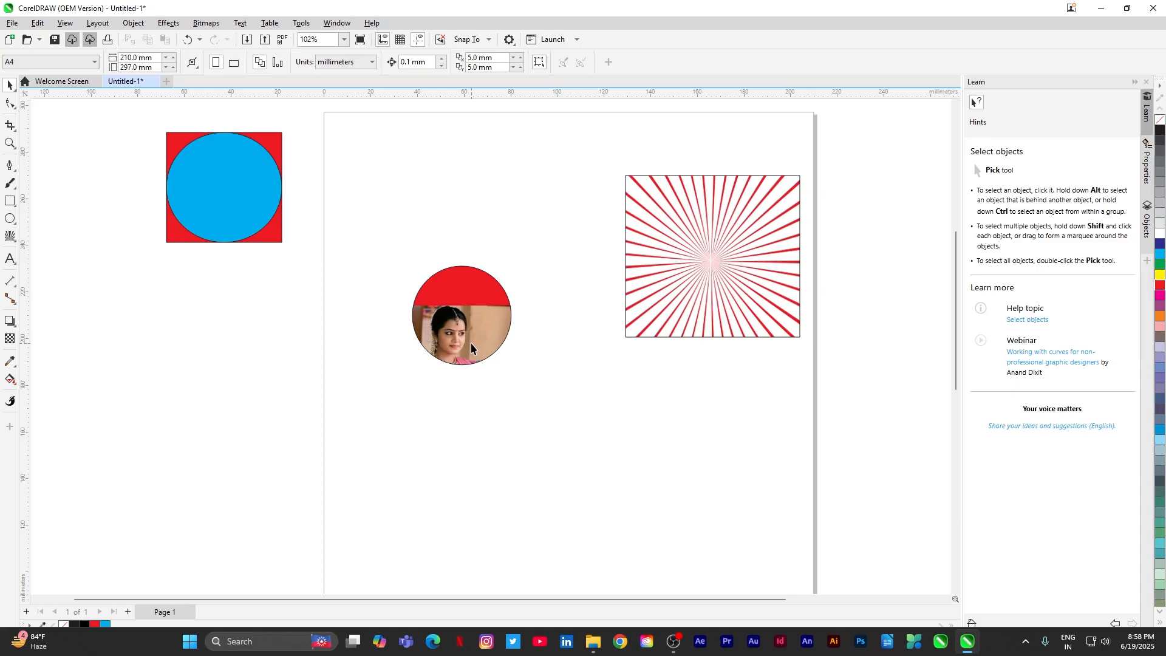
{"action": "key", "text": "ctrl+z"}
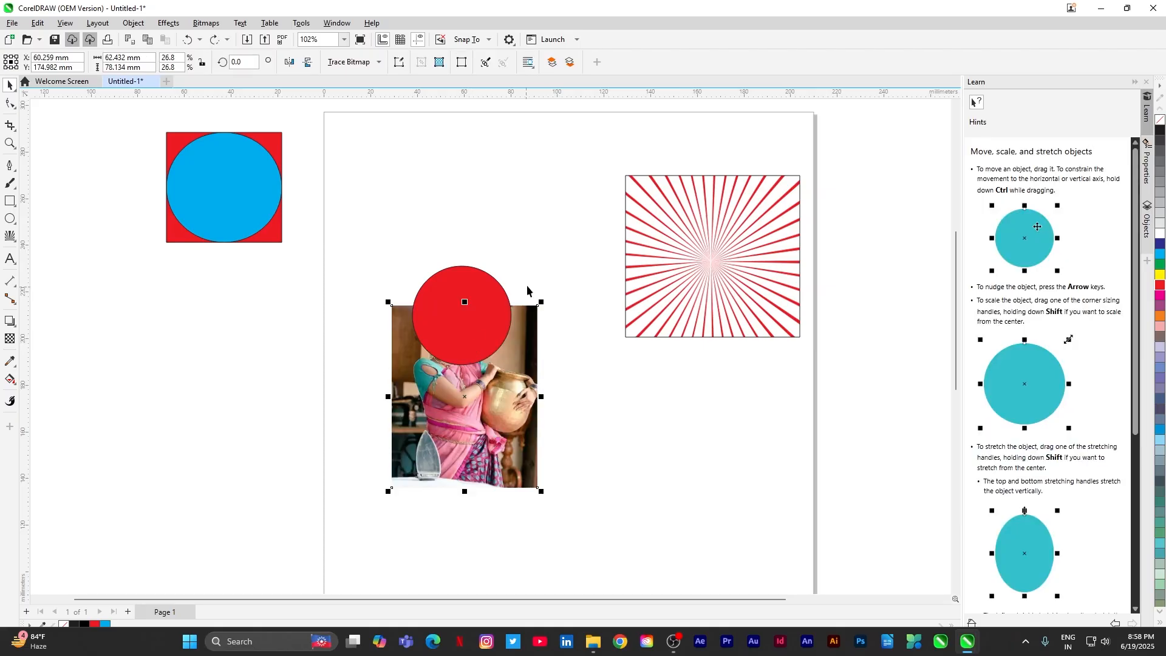
{"action": "left_click", "coordinate": [541, 254]}
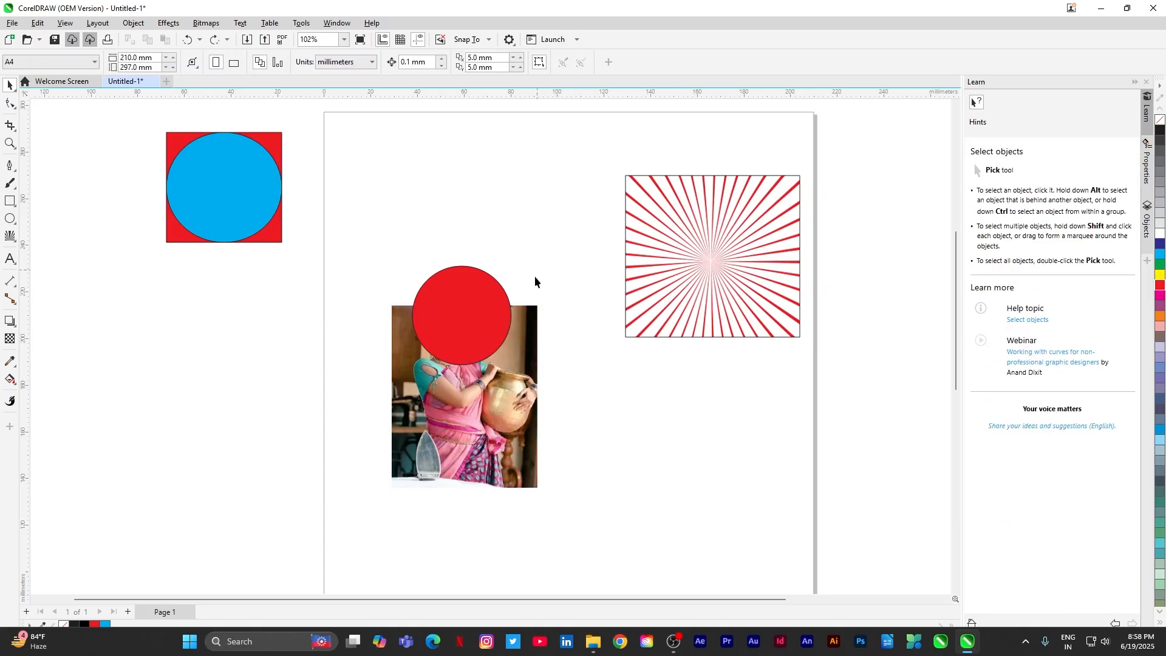
PowerClip the imported photo inside the red circle over the woman's head
{"action": "left_click", "coordinate": [499, 391]}
{"action": "left_click", "coordinate": [542, 230]}
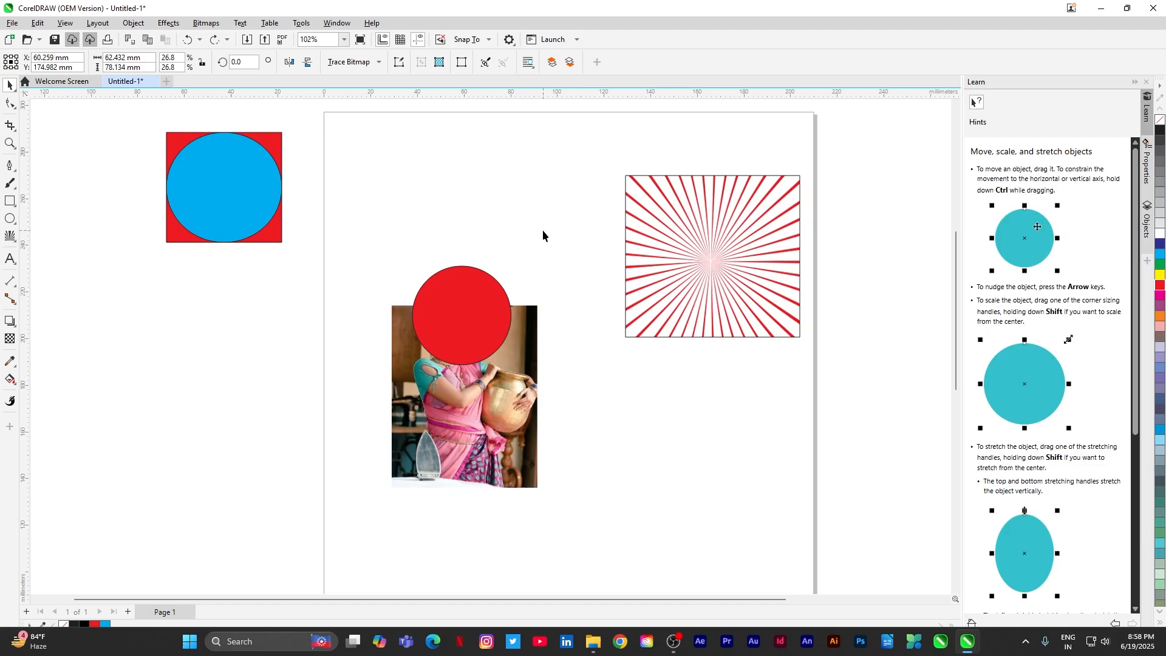
{"action": "left_click", "coordinate": [516, 398]}
{"action": "left_click", "coordinate": [542, 250]}
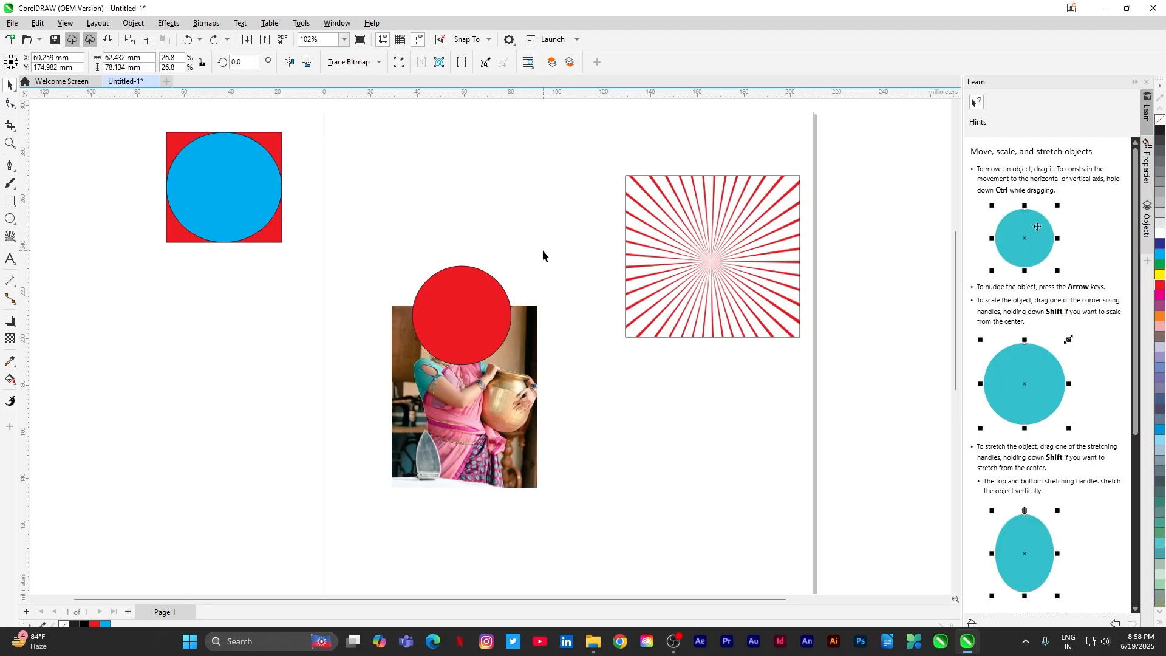
{"action": "left_click", "coordinate": [466, 279]}
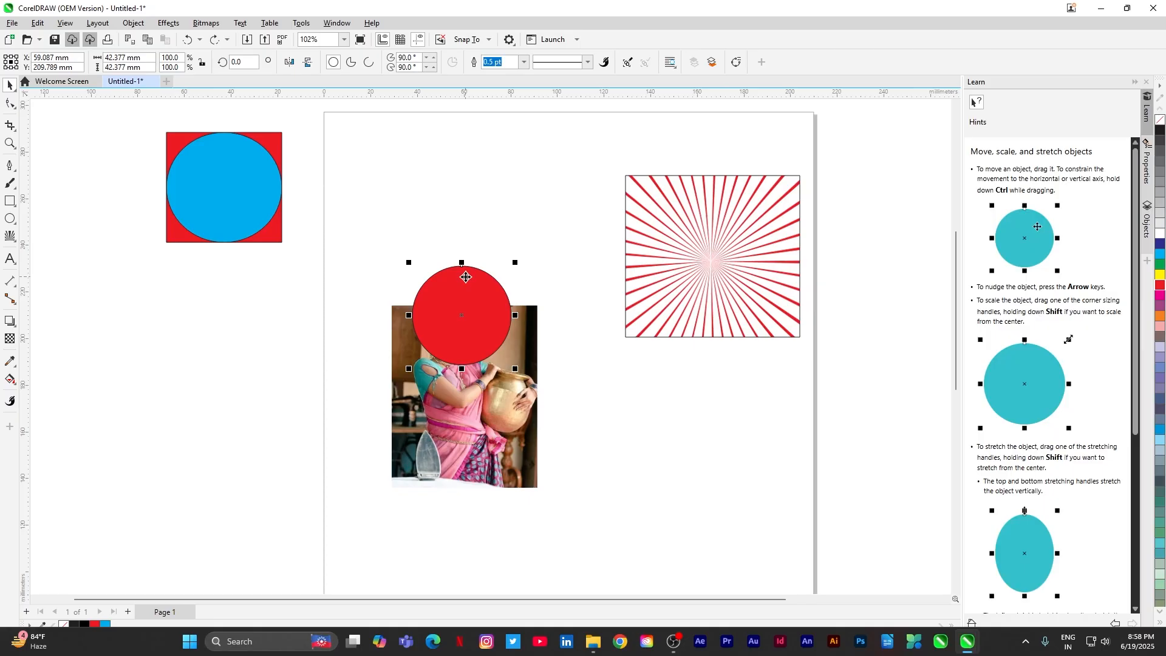
{"action": "left_click", "coordinate": [508, 412]}
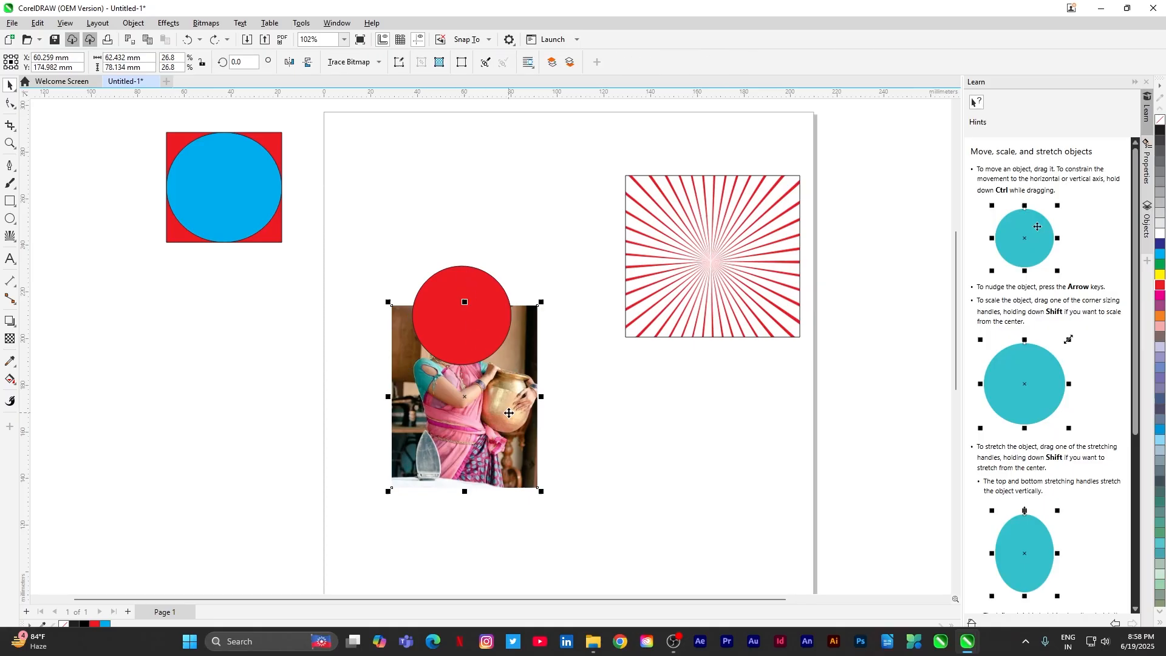
{"action": "right_click", "coordinate": [509, 413]}
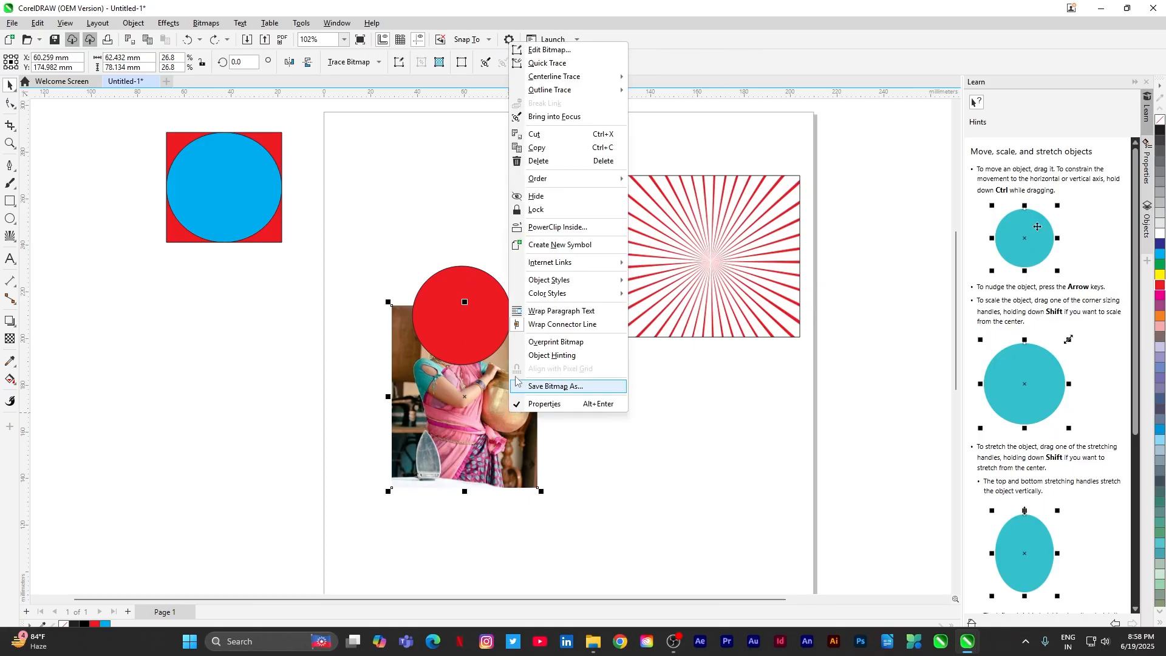
{"action": "left_click", "coordinate": [552, 228]}
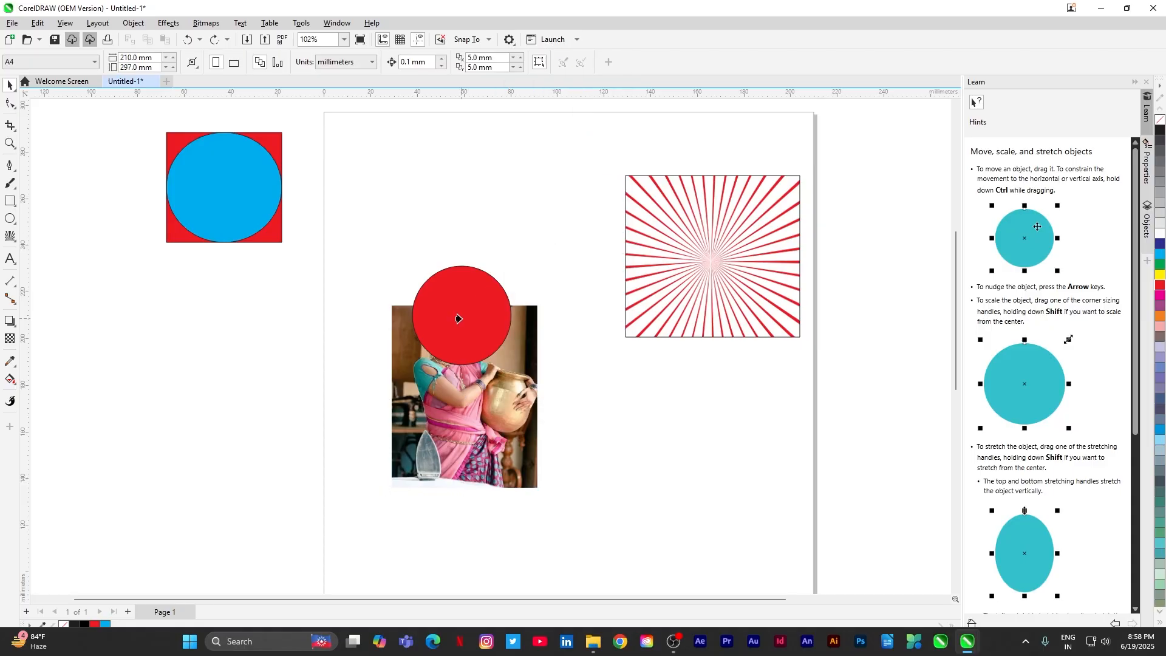
{"action": "left_click", "coordinate": [458, 318]}
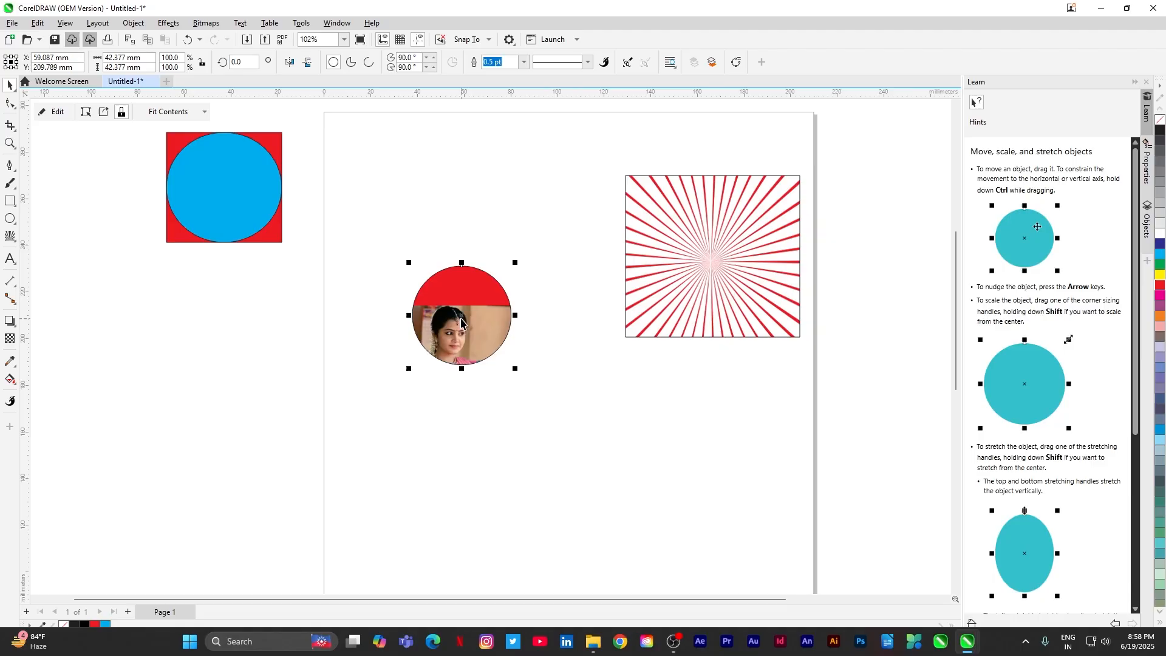
Fit the clipped photo proportionally within the circle frame, and clear the selection
{"action": "left_click", "coordinate": [203, 116]}
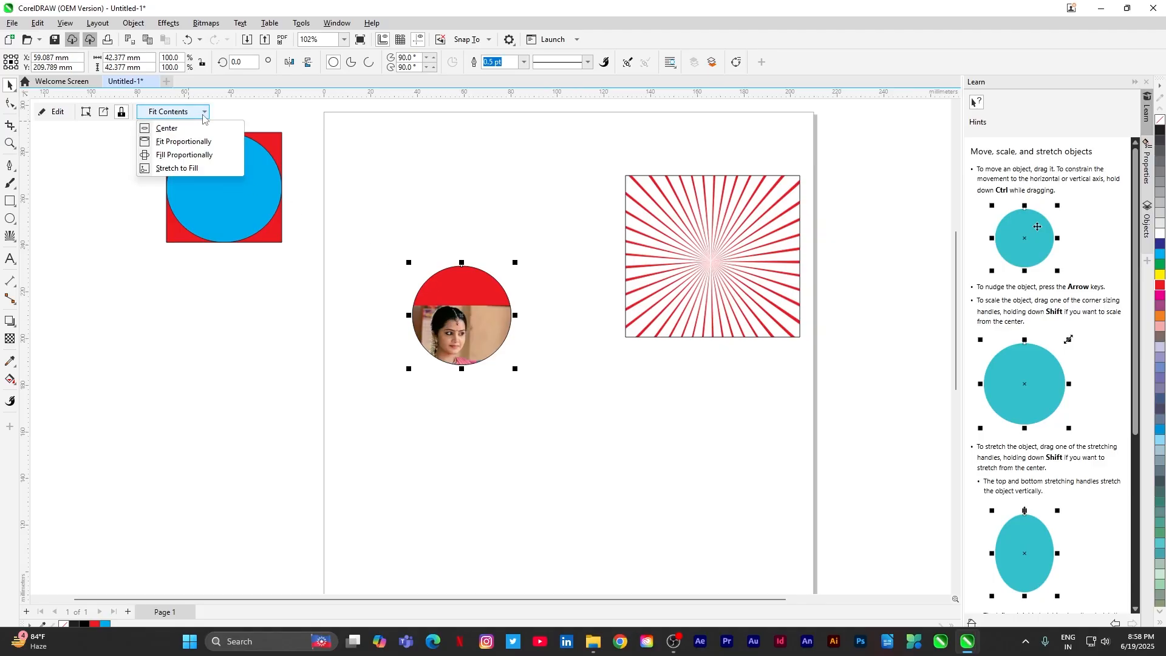
{"action": "left_click", "coordinate": [171, 143]}
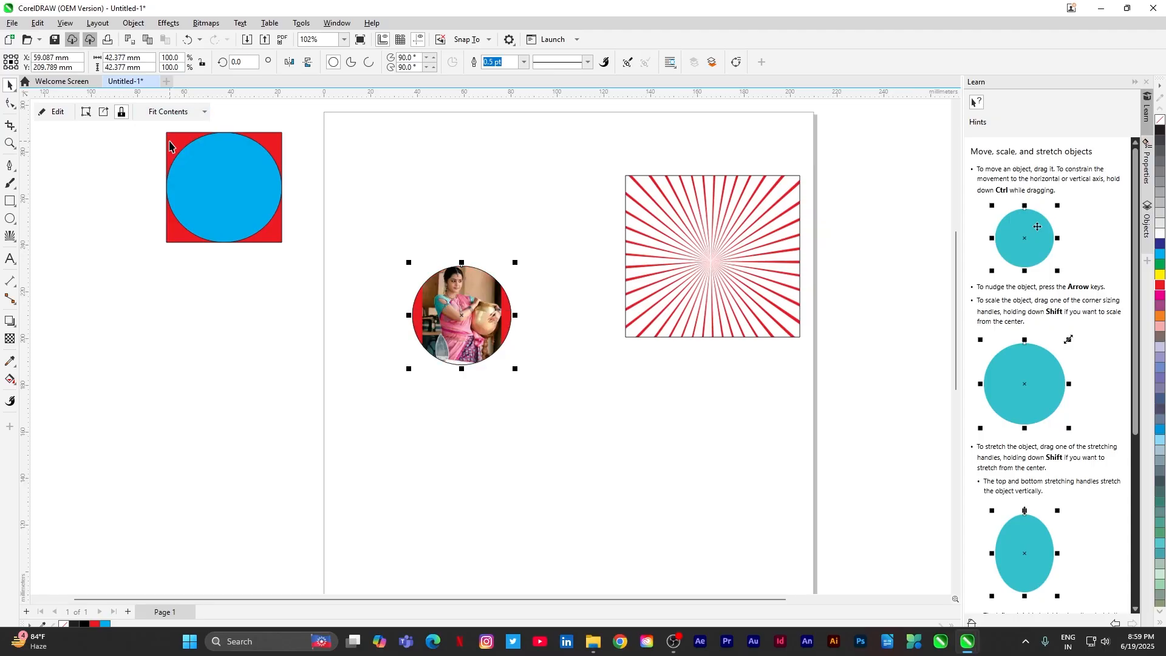
{"action": "left_click", "coordinate": [401, 223]}
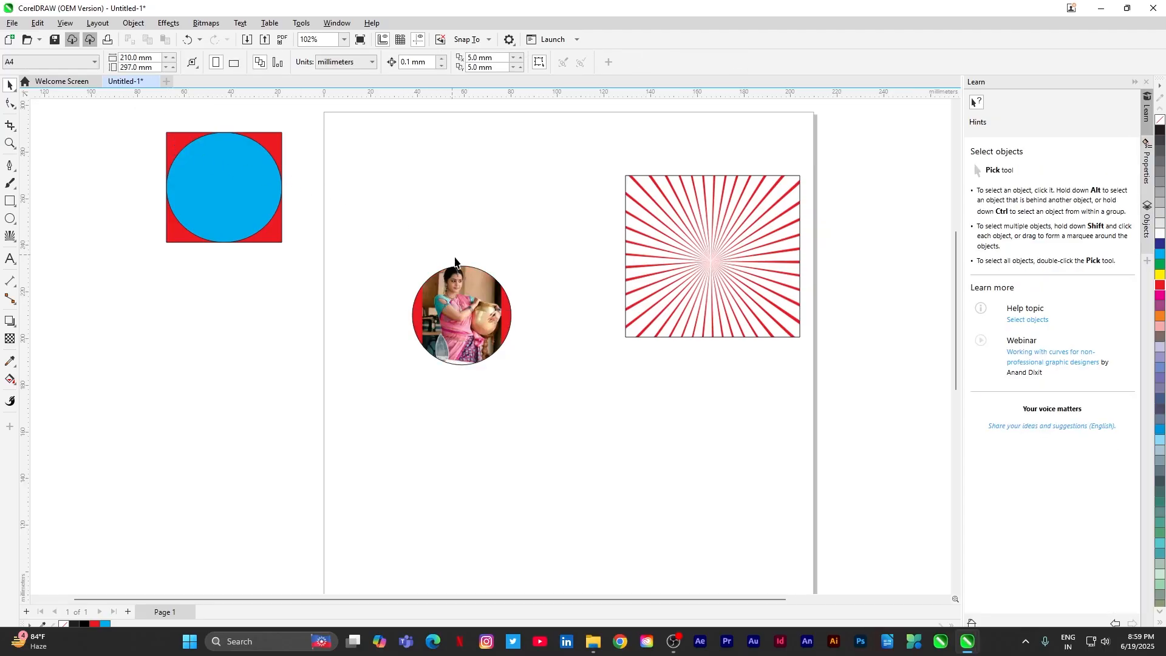
{"action": "scroll", "coordinate": [454, 259], "scroll_direction": "up", "scroll_amount": 2}
{"action": "scroll", "coordinate": [459, 261], "scroll_direction": "down", "scroll_amount": 4}
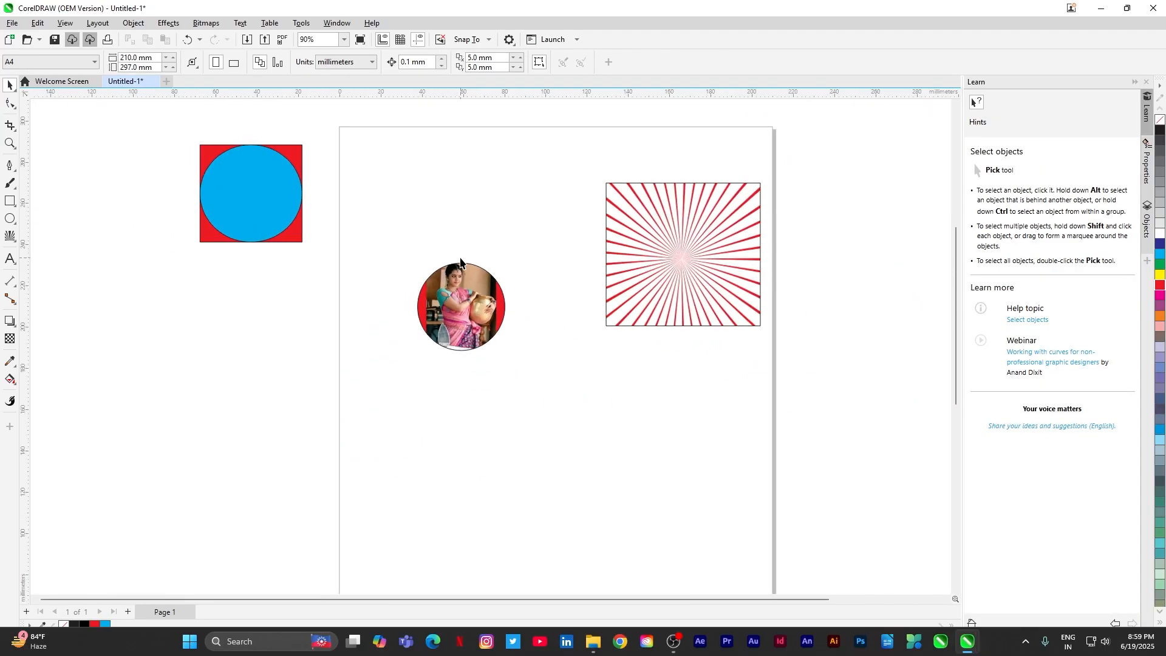
{"action": "scroll", "coordinate": [460, 262], "scroll_direction": "up", "scroll_amount": 2}
Move the photo-filled circle off the page to just below the blue-circle frame, and deselect it
{"action": "left_click", "coordinate": [450, 299]}
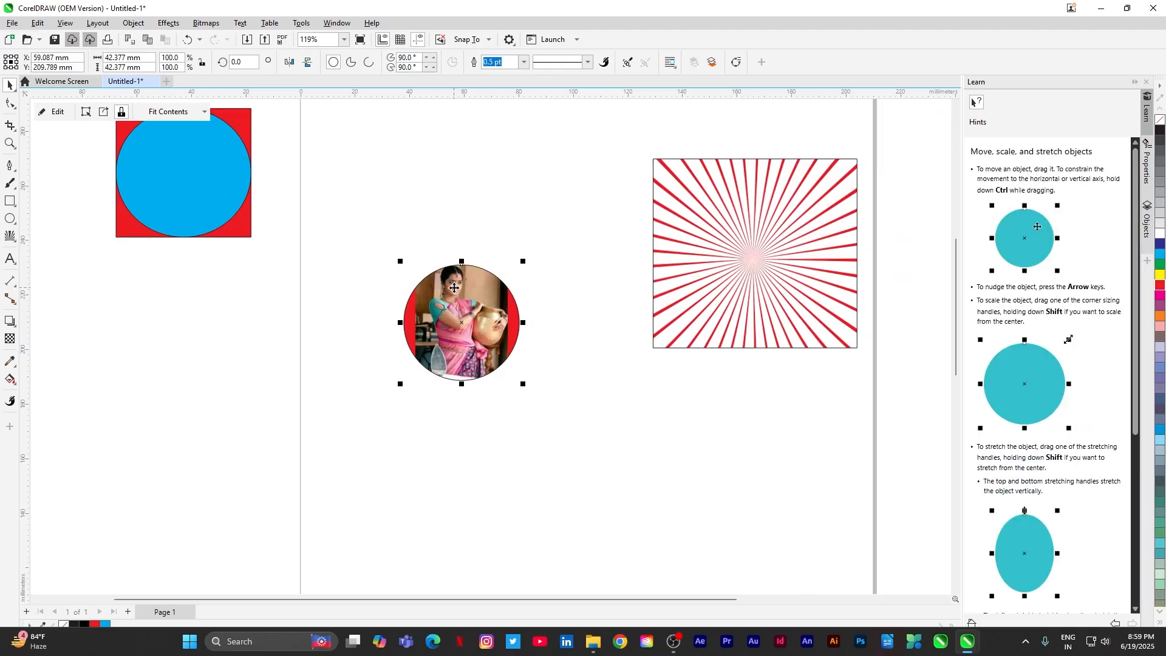
{"action": "left_click_drag", "start_coordinate": [449, 302], "coordinate": [177, 302]}
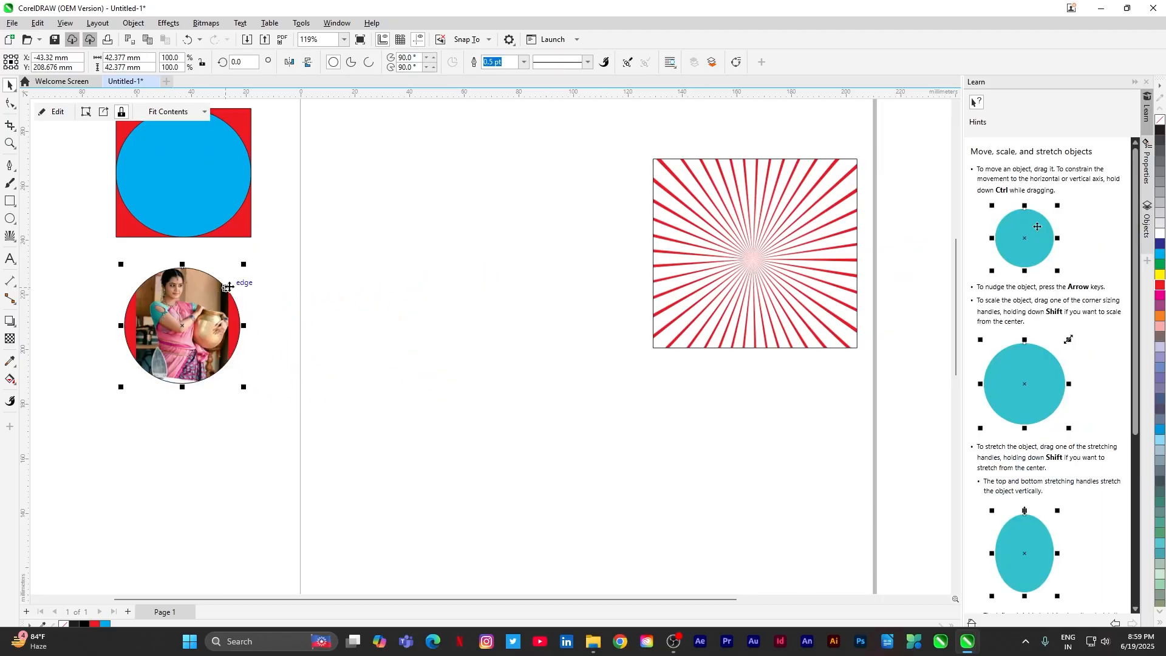
{"action": "left_click", "coordinate": [352, 238]}
{"action": "scroll", "coordinate": [465, 292], "scroll_direction": "down", "scroll_amount": 5}
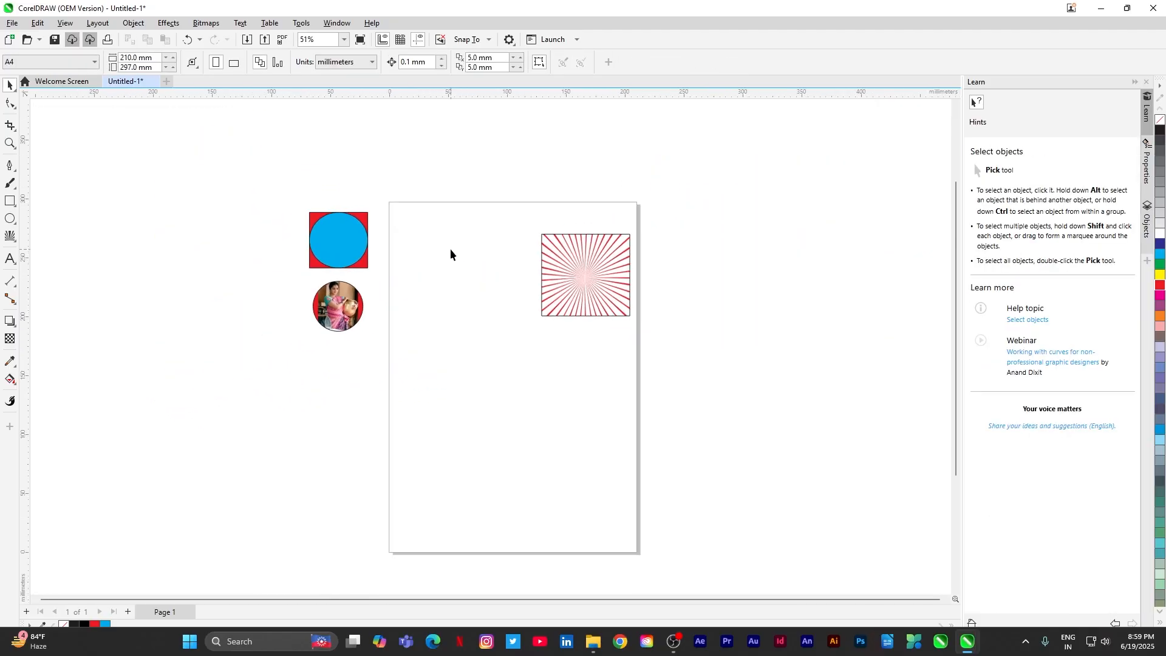
{"action": "scroll", "coordinate": [450, 253], "scroll_direction": "up", "scroll_amount": 1}
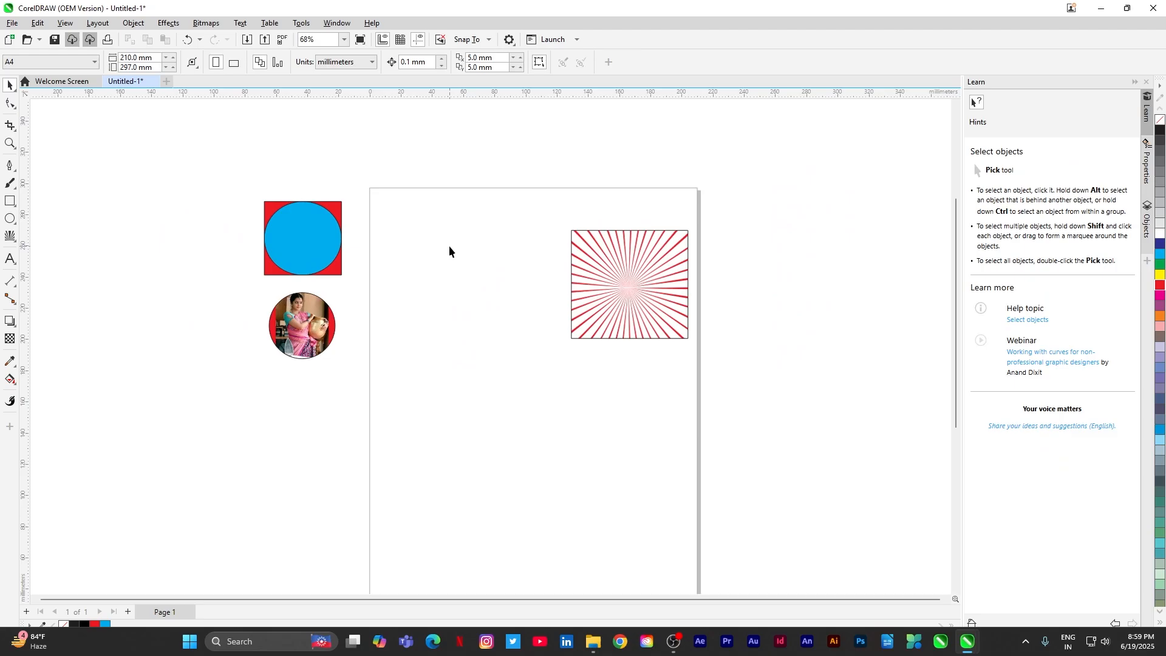
{"action": "left_click", "coordinate": [136, 24]}
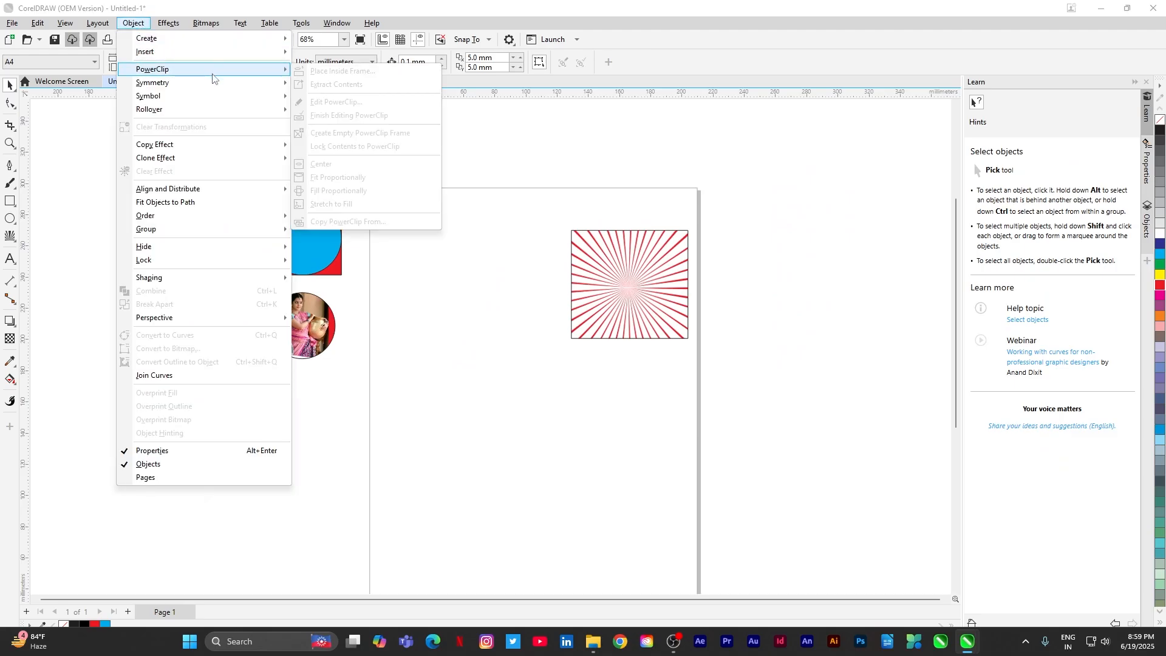
{"action": "mouse_move", "coordinate": [239, 84]}
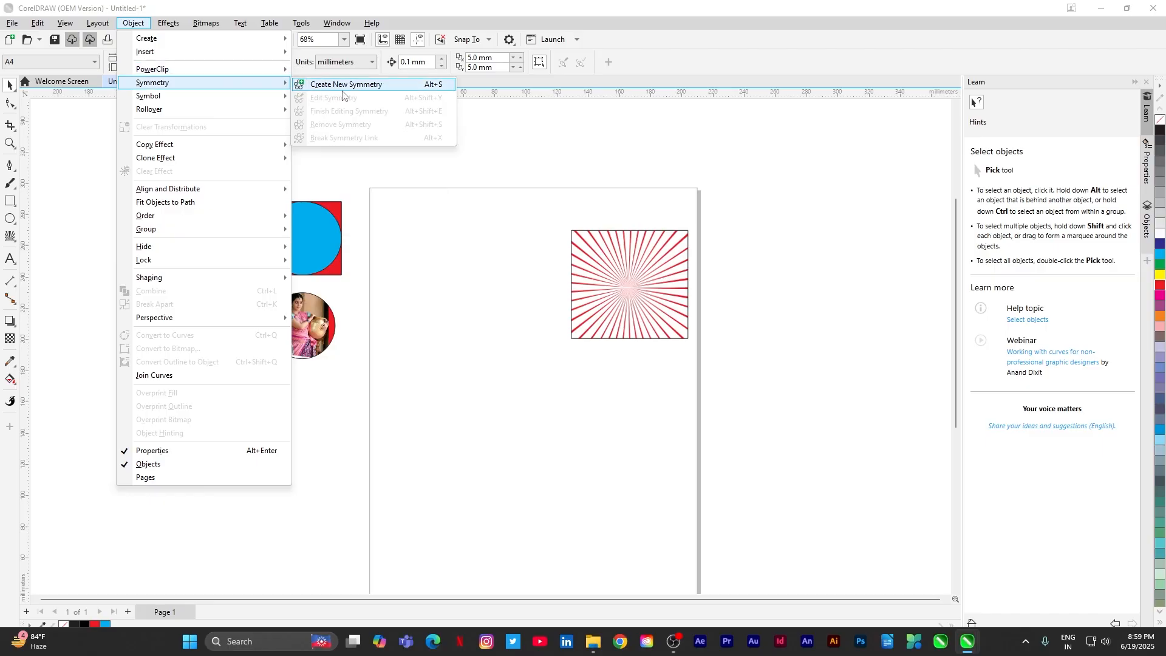
{"action": "left_click", "coordinate": [430, 205]}
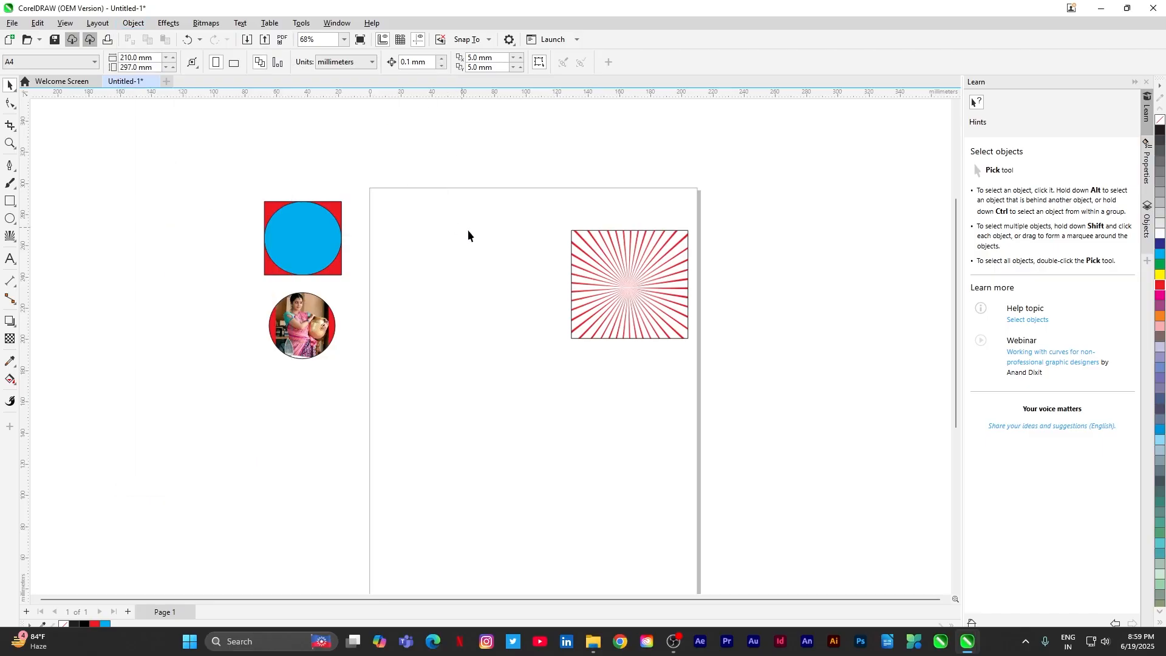
Clear the page by grouping the sunburst rectangle, the blue-circle frame and the photo circle together to the left of the page
{"action": "left_click", "coordinate": [643, 271]}
{"action": "left_click_drag", "start_coordinate": [644, 269], "coordinate": [156, 195]}
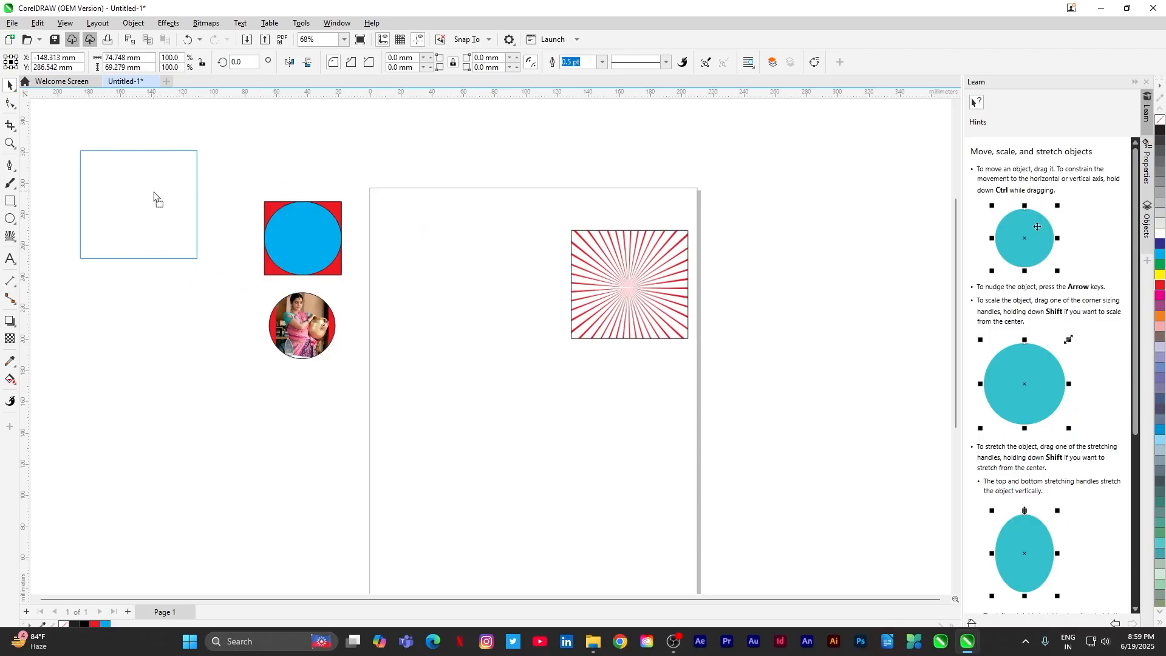
{"action": "left_click", "coordinate": [299, 236]}
{"action": "left_click_drag", "start_coordinate": [299, 235], "coordinate": [133, 297]}
{"action": "left_click_drag", "start_coordinate": [302, 319], "coordinate": [252, 195]}
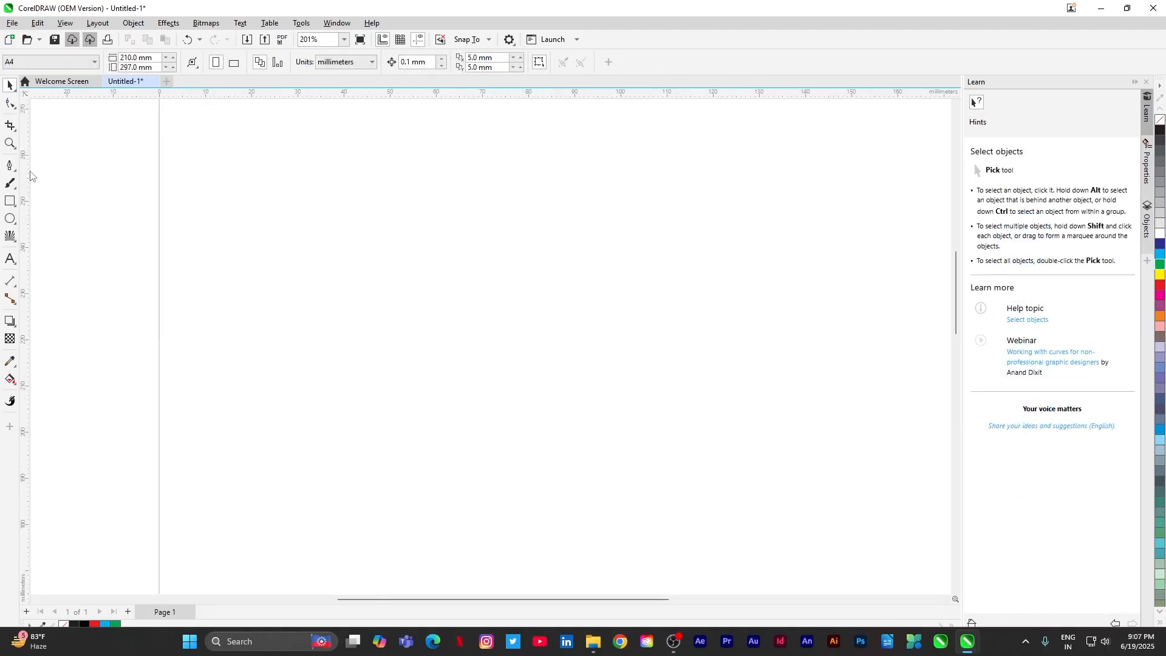
{"action": "left_click", "coordinate": [137, 25]}
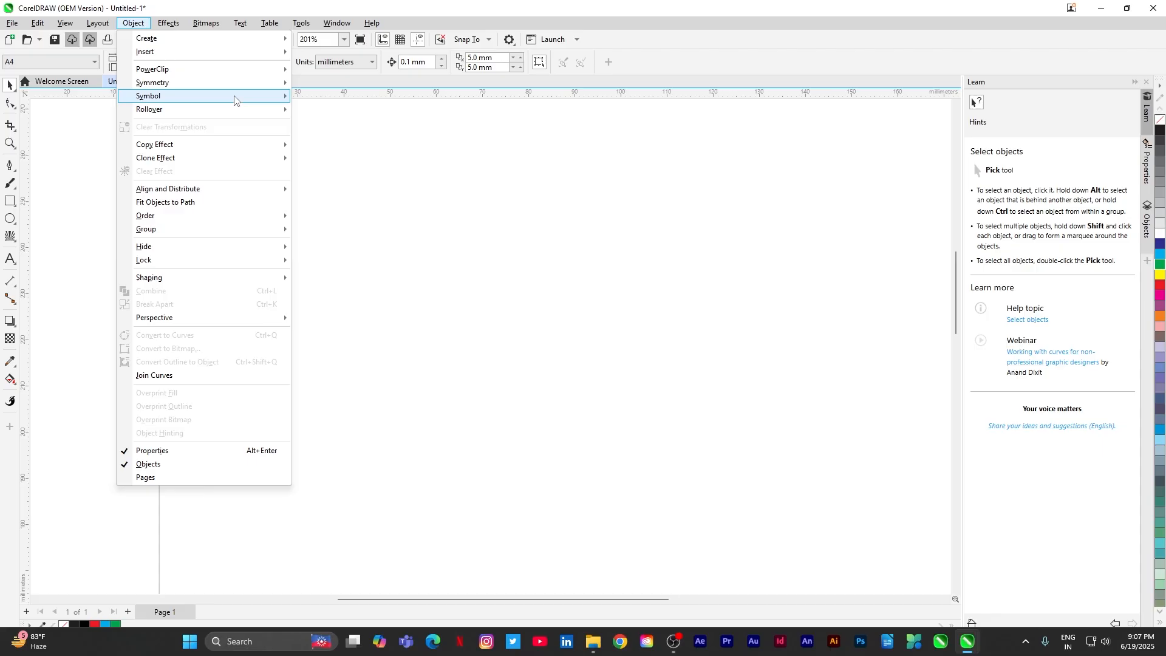
{"action": "mouse_move", "coordinate": [249, 82]}
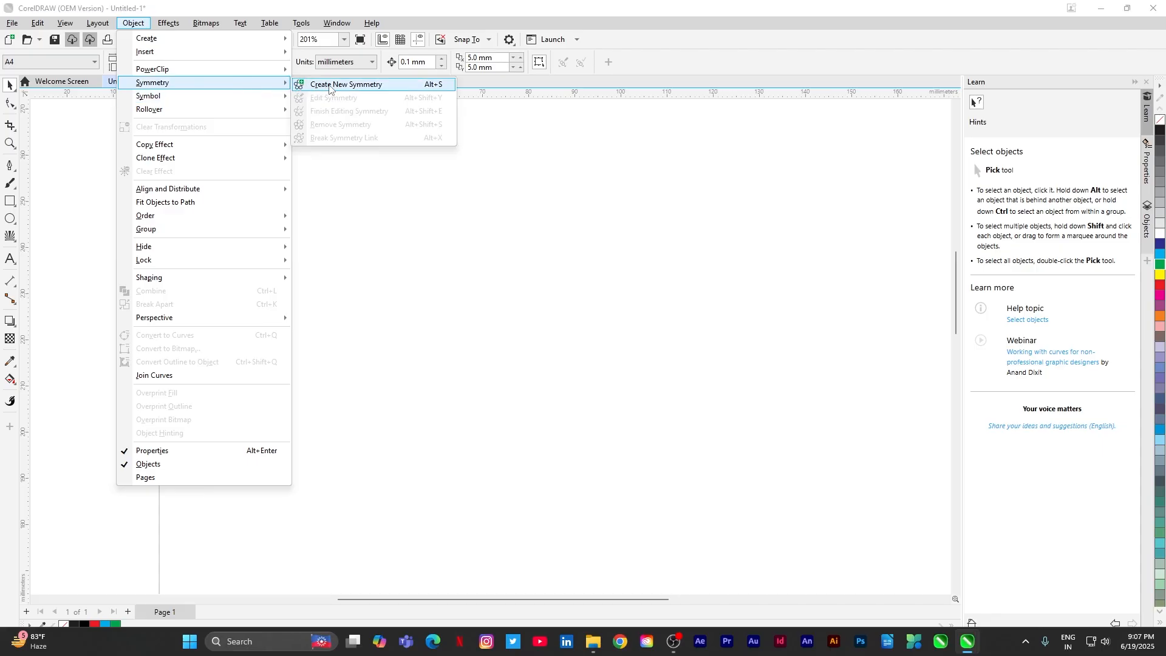
{"action": "left_click", "coordinate": [72, 159]}
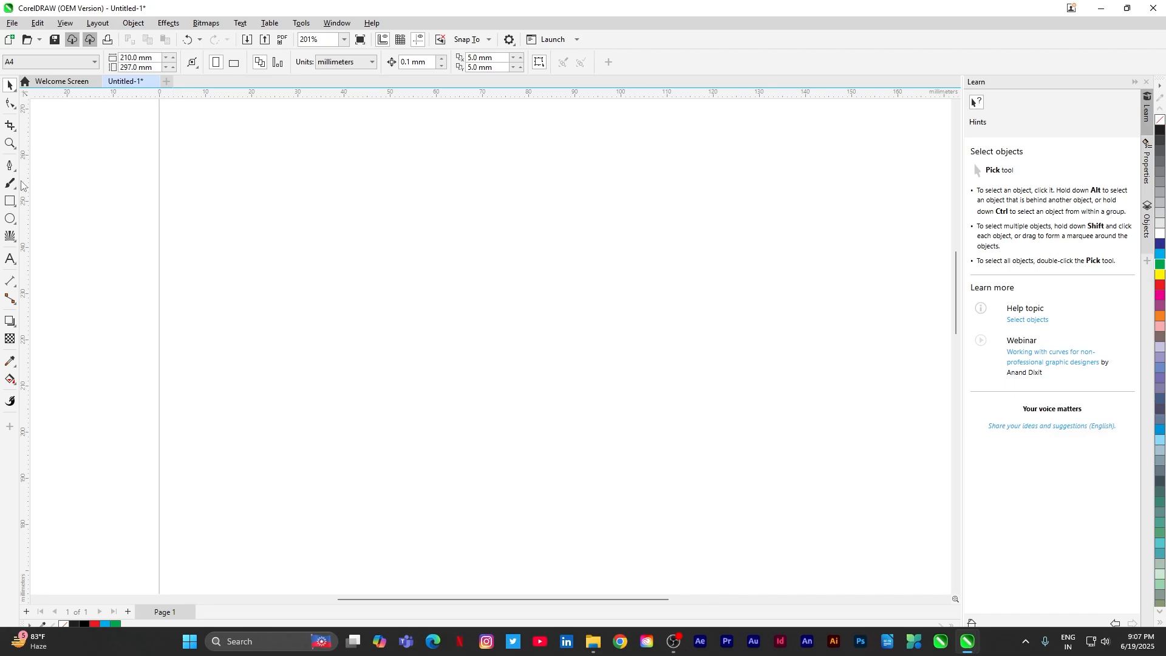
Draw an open S-shaped curve about 38 mm wide and 105 mm tall on the page with the Pen tool
{"action": "left_click", "coordinate": [10, 165]}
{"action": "scroll", "coordinate": [406, 232], "scroll_direction": "down", "scroll_amount": 3}
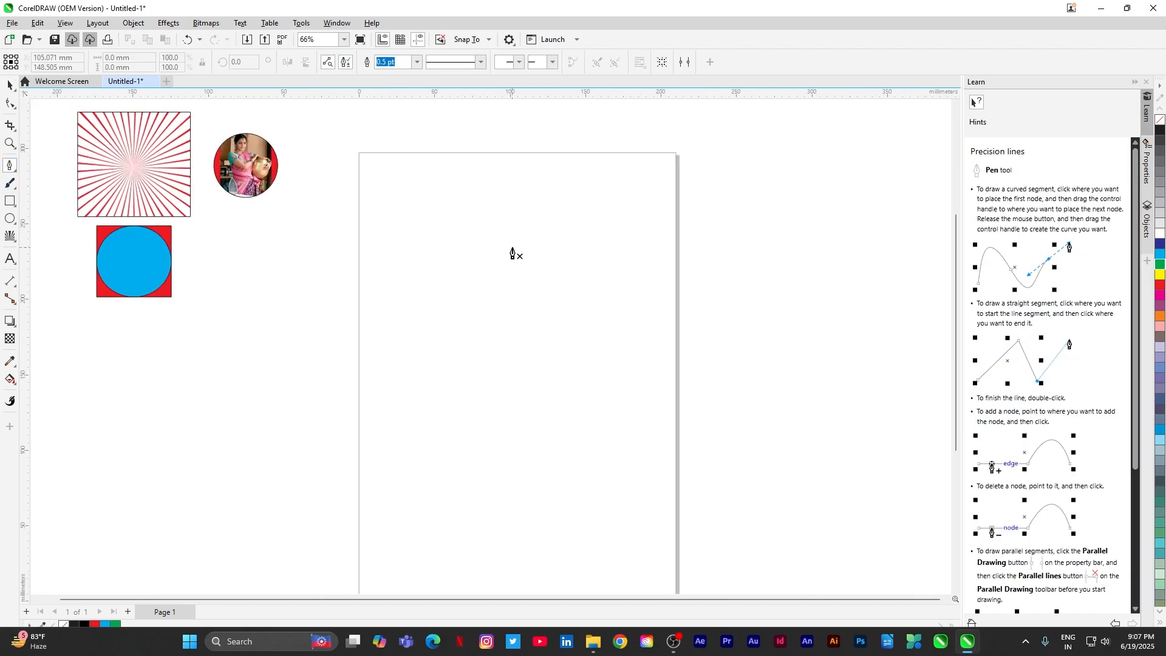
{"action": "scroll", "coordinate": [466, 237], "scroll_direction": "up", "scroll_amount": 1}
{"action": "scroll", "coordinate": [468, 207], "scroll_direction": "down", "scroll_amount": 1}
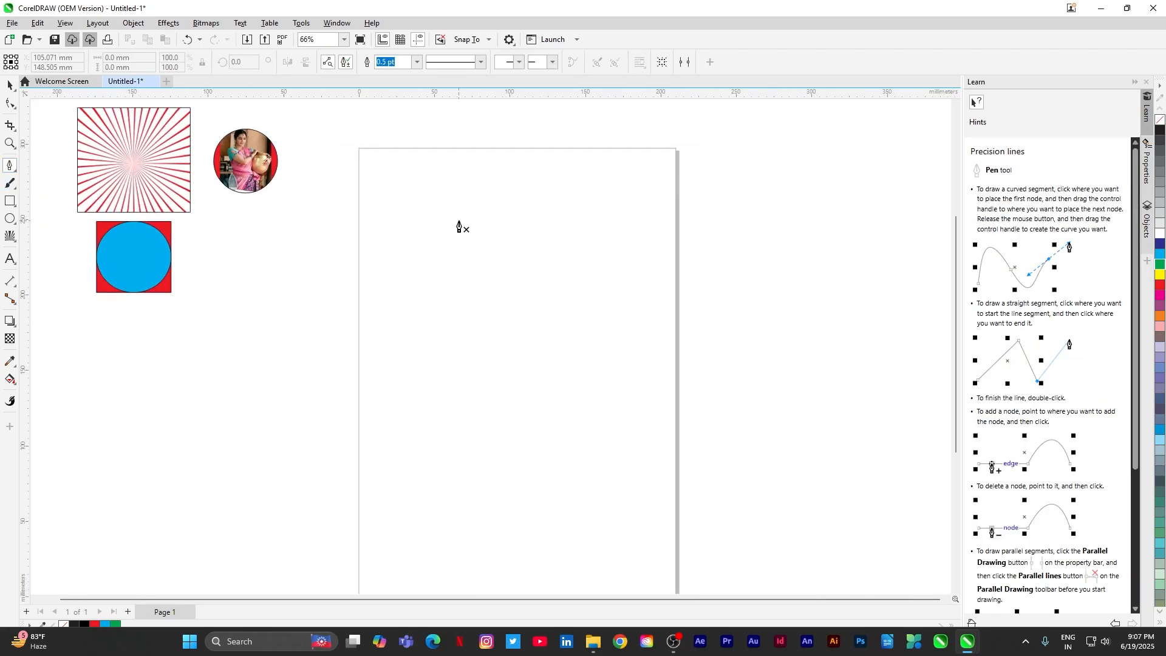
{"action": "left_click", "coordinate": [504, 218]}
{"action": "left_click_drag", "start_coordinate": [446, 219], "coordinate": [455, 306]}
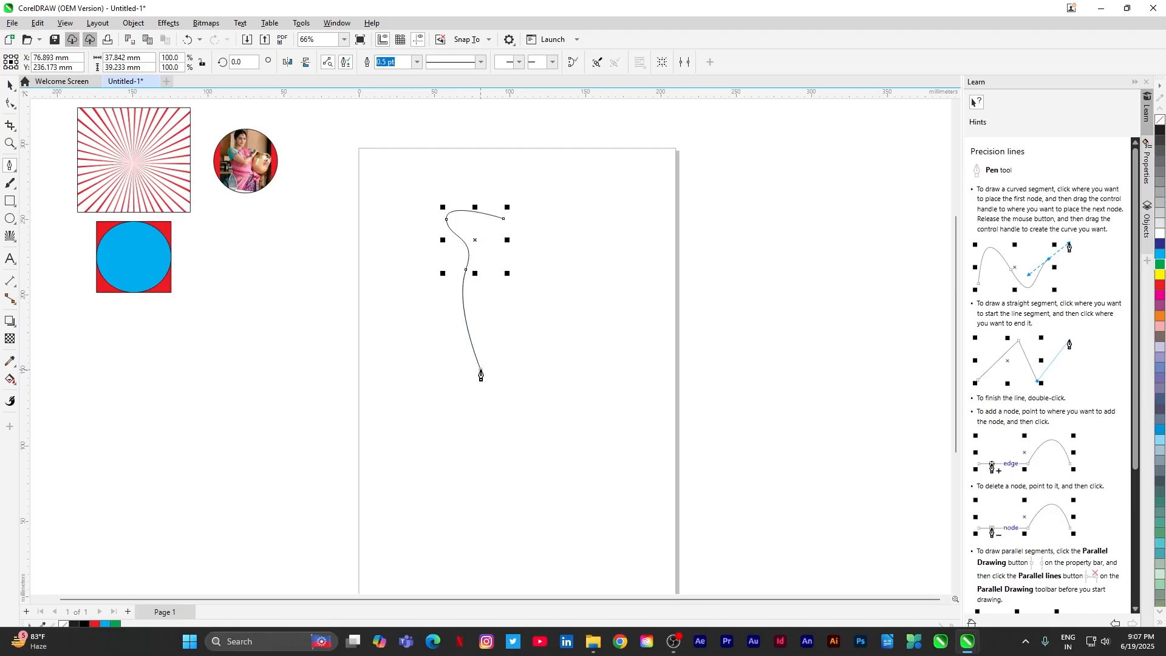
{"action": "left_click_drag", "start_coordinate": [481, 369], "coordinate": [517, 403]}
{"action": "left_click_drag", "start_coordinate": [518, 403], "coordinate": [518, 403]}
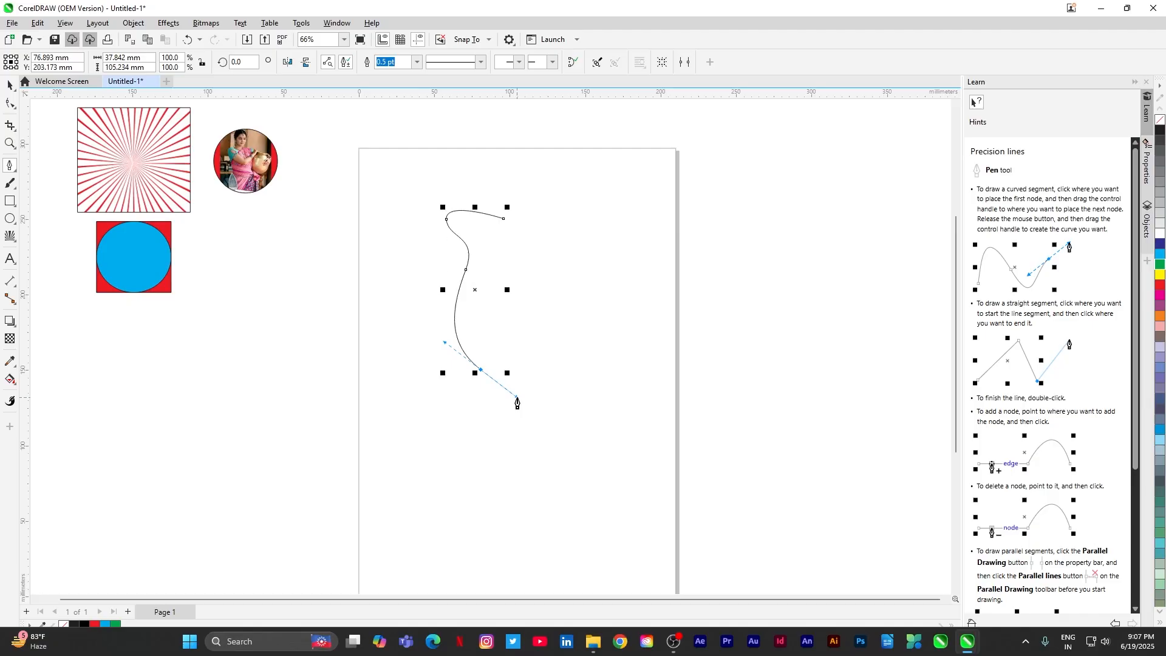
{"action": "key", "text": "space"}
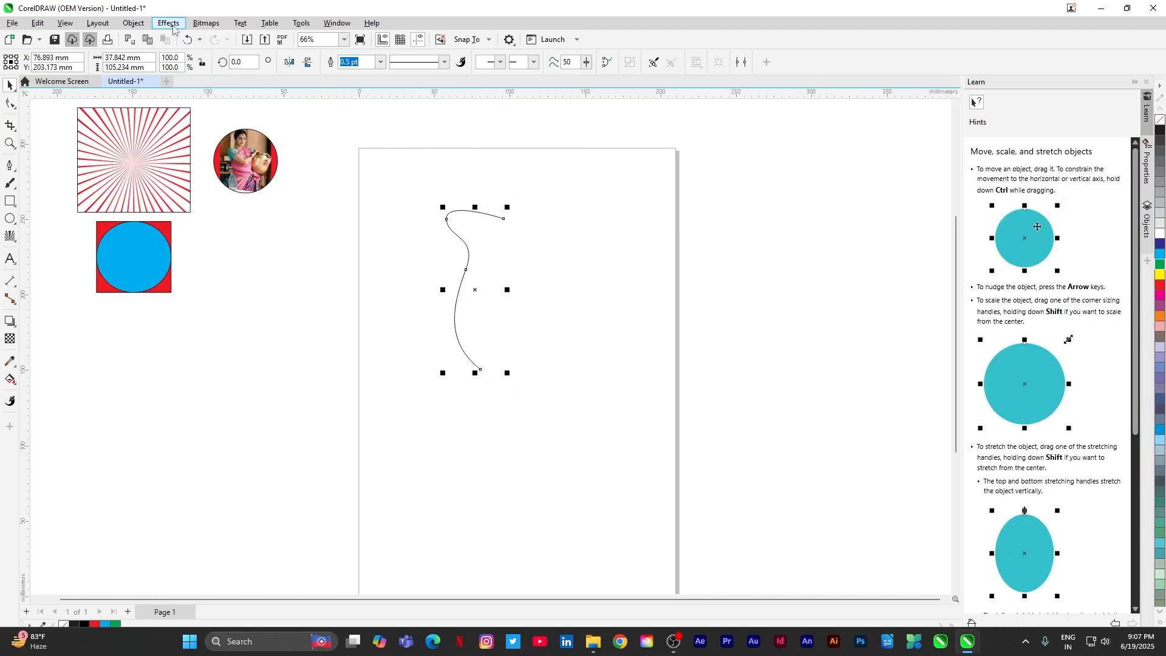
Create a new symmetry from the pen-drawn curve
{"action": "left_click", "coordinate": [138, 24]}
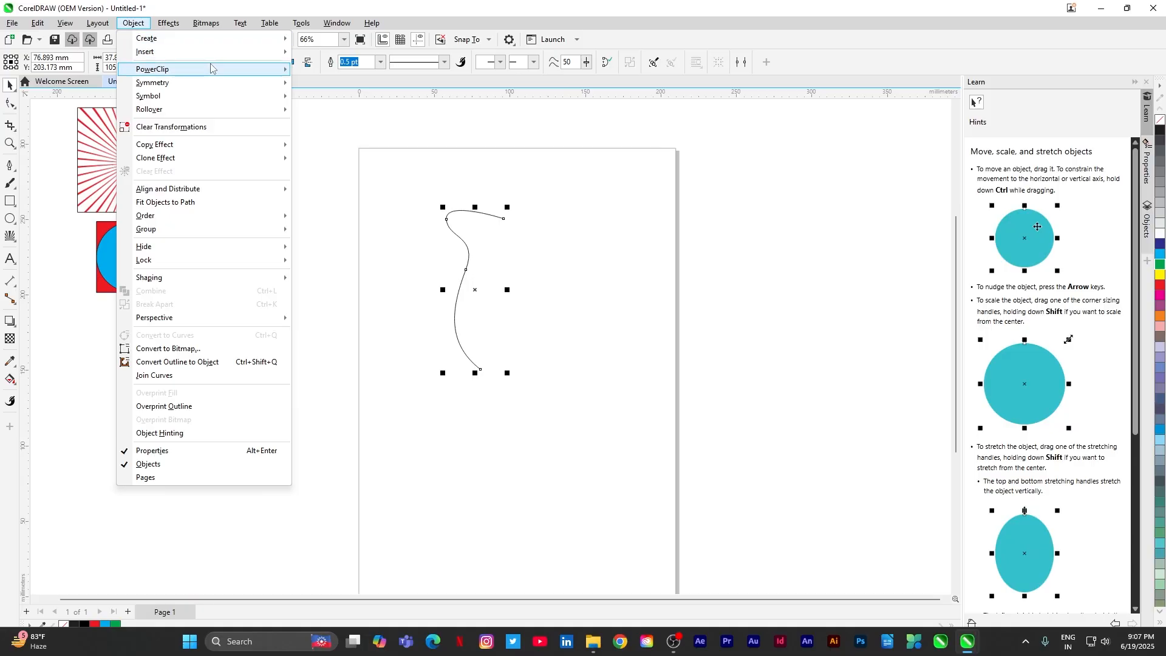
{"action": "mouse_move", "coordinate": [253, 83]}
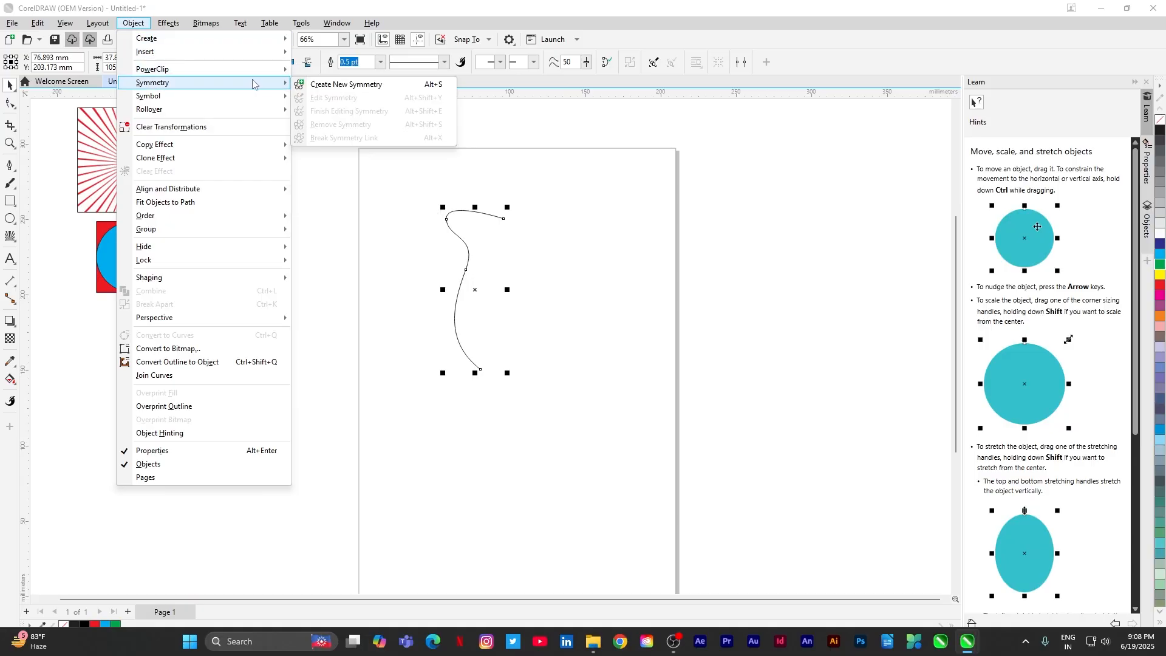
{"action": "left_click", "coordinate": [329, 85]}
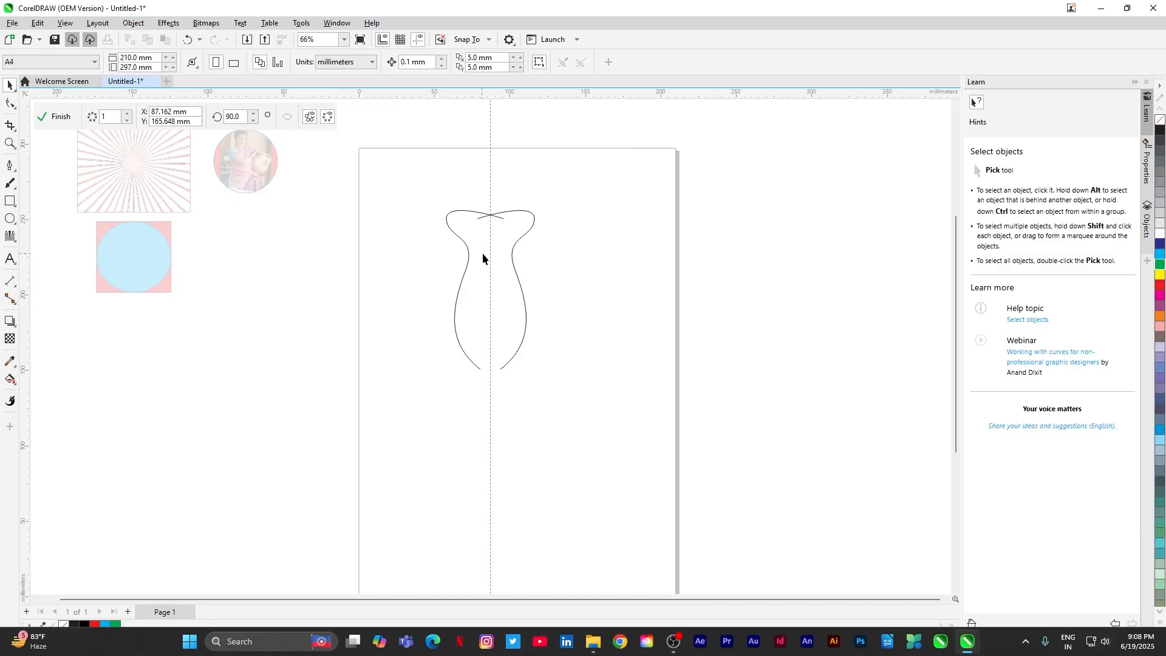
Set the number of mirror lines in the symmetry to 7
{"action": "left_click", "coordinate": [127, 114]}
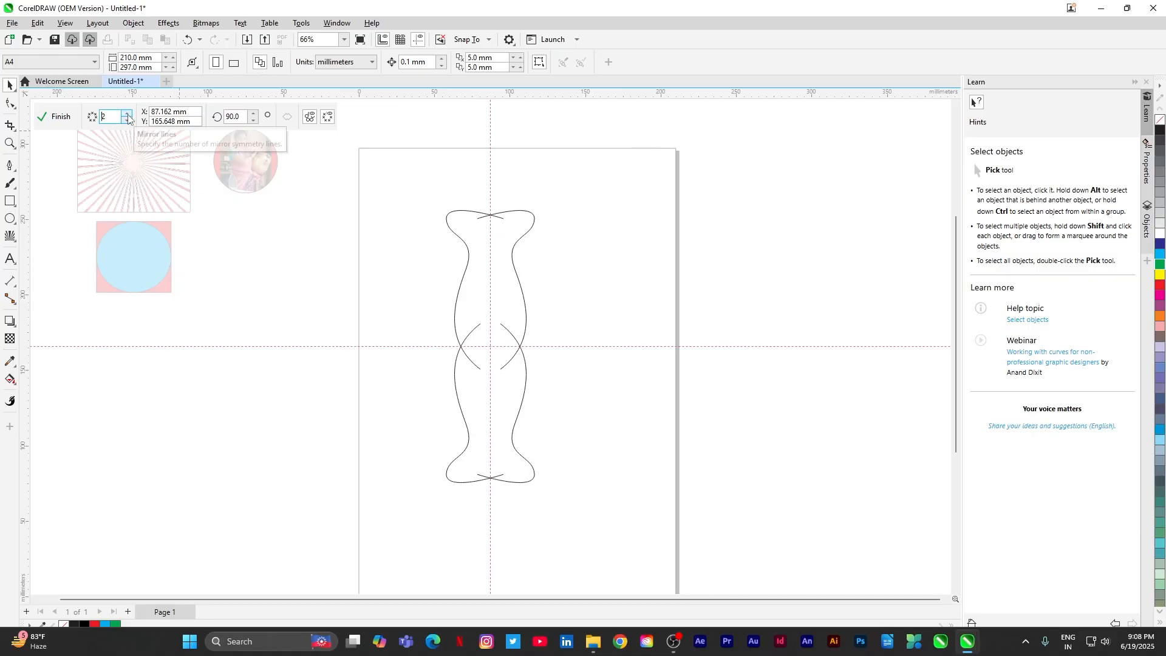
{"action": "left_click", "coordinate": [126, 114]}
{"action": "left_click", "coordinate": [127, 114]}
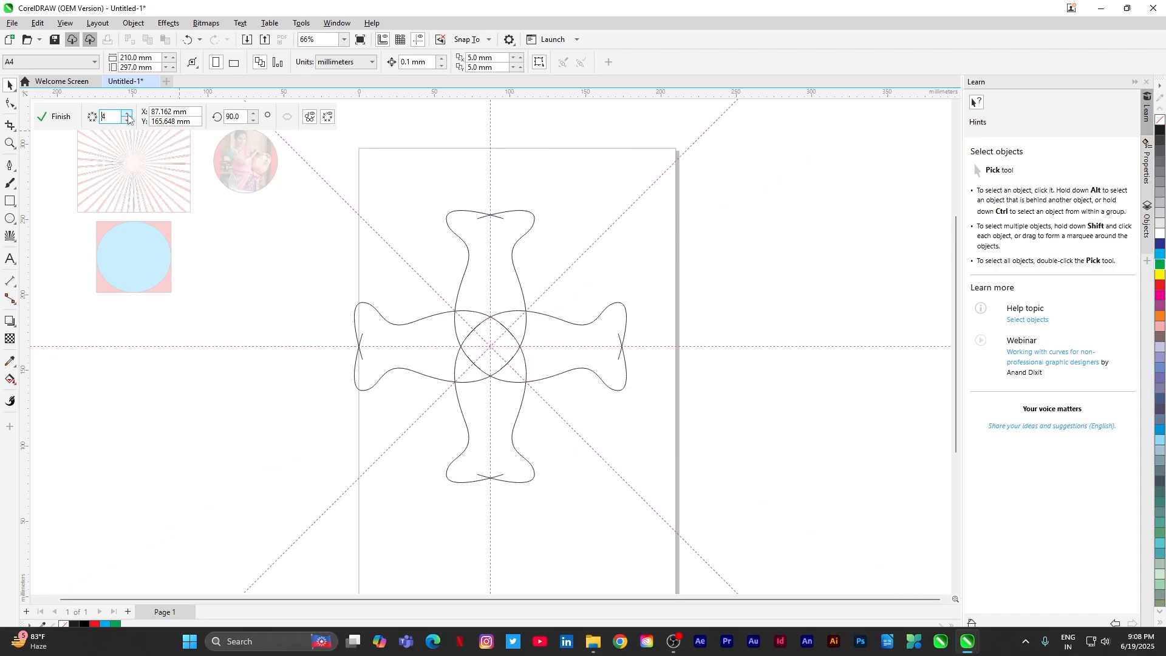
{"action": "left_click", "coordinate": [127, 114]}
{"action": "left_click", "coordinate": [127, 114]}
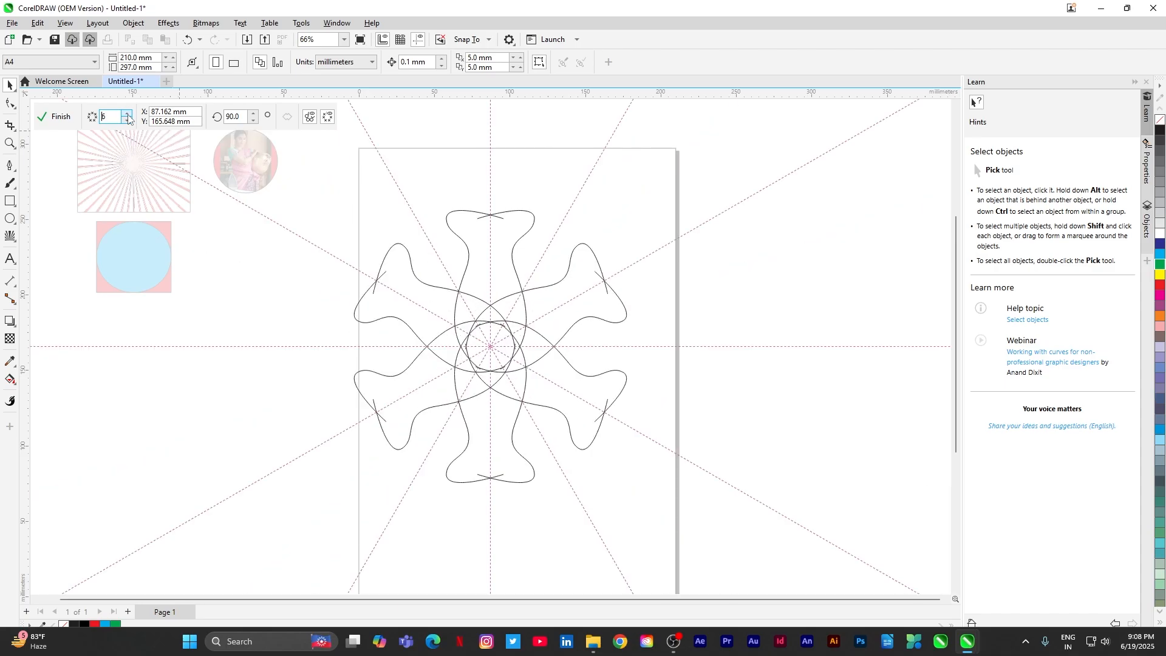
{"action": "left_click", "coordinate": [127, 114]}
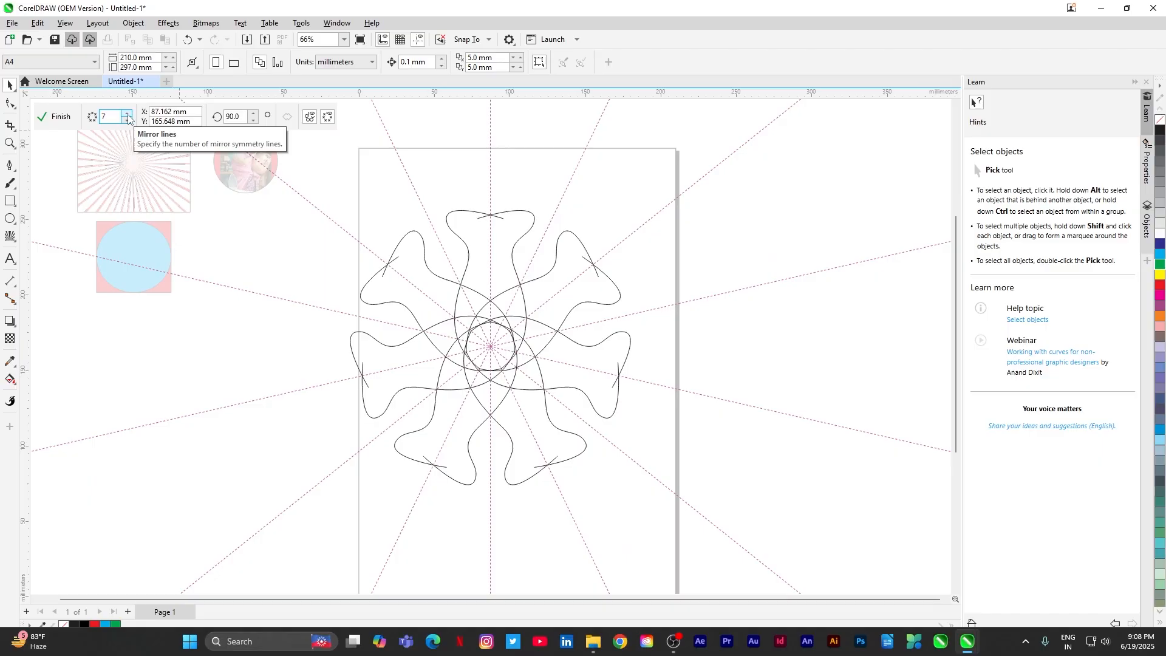
Set the rotation angle of the symmetry's mirror lines to 135 degrees
{"action": "left_click", "coordinate": [253, 114]}
{"action": "left_click", "coordinate": [253, 115]}
{"action": "left_click", "coordinate": [253, 114]}
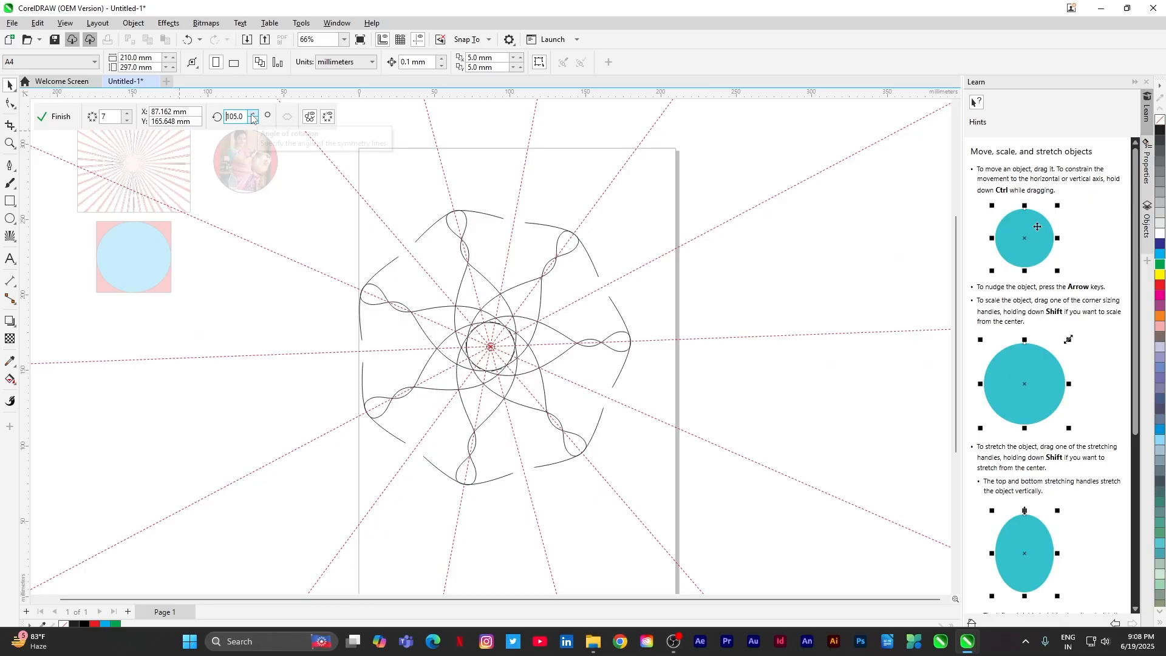
{"action": "left_click", "coordinate": [253, 115]}
{"action": "left_click", "coordinate": [253, 114]}
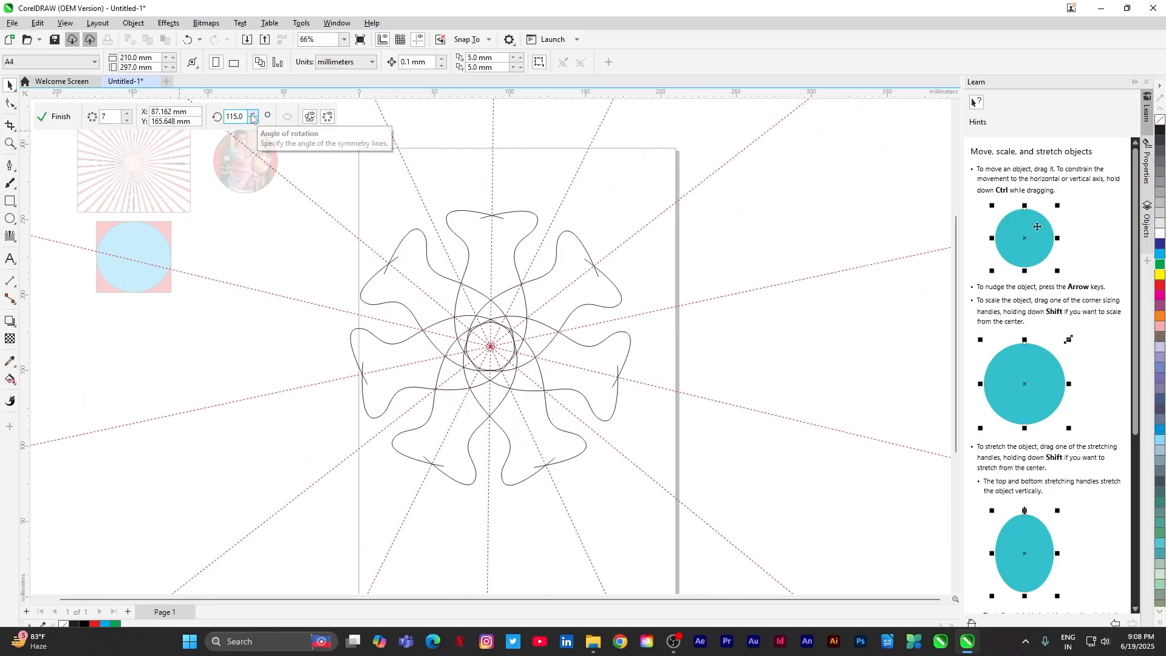
{"action": "left_click", "coordinate": [253, 114]}
{"action": "left_click", "coordinate": [253, 115]}
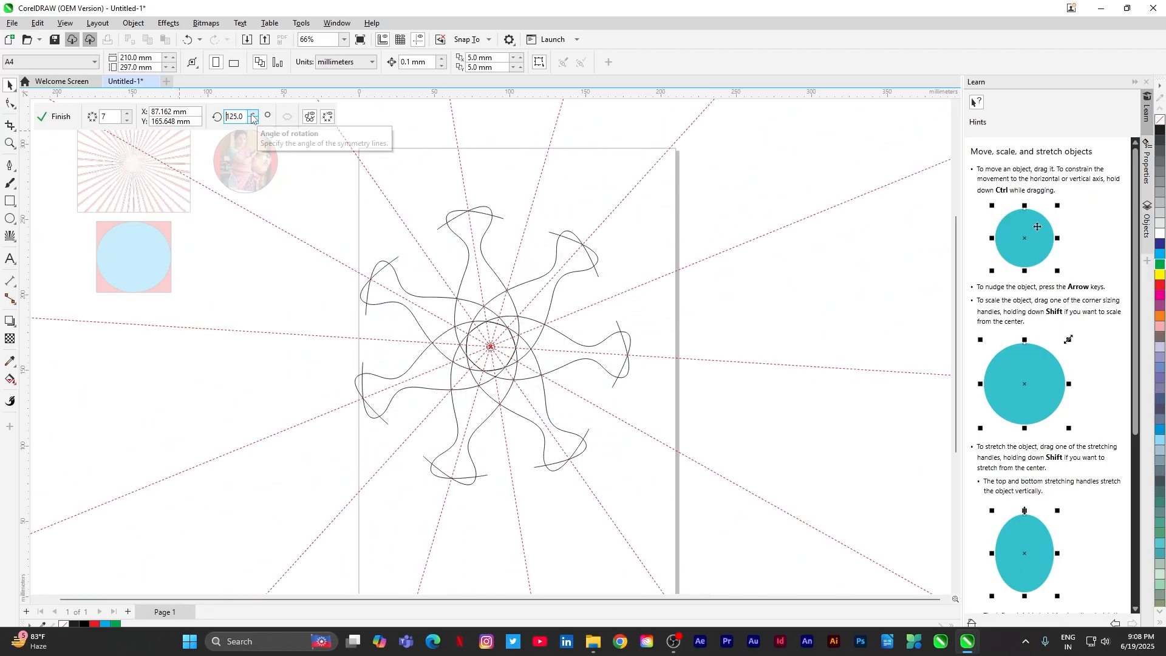
{"action": "left_click", "coordinate": [253, 114]}
{"action": "left_click", "coordinate": [252, 114]}
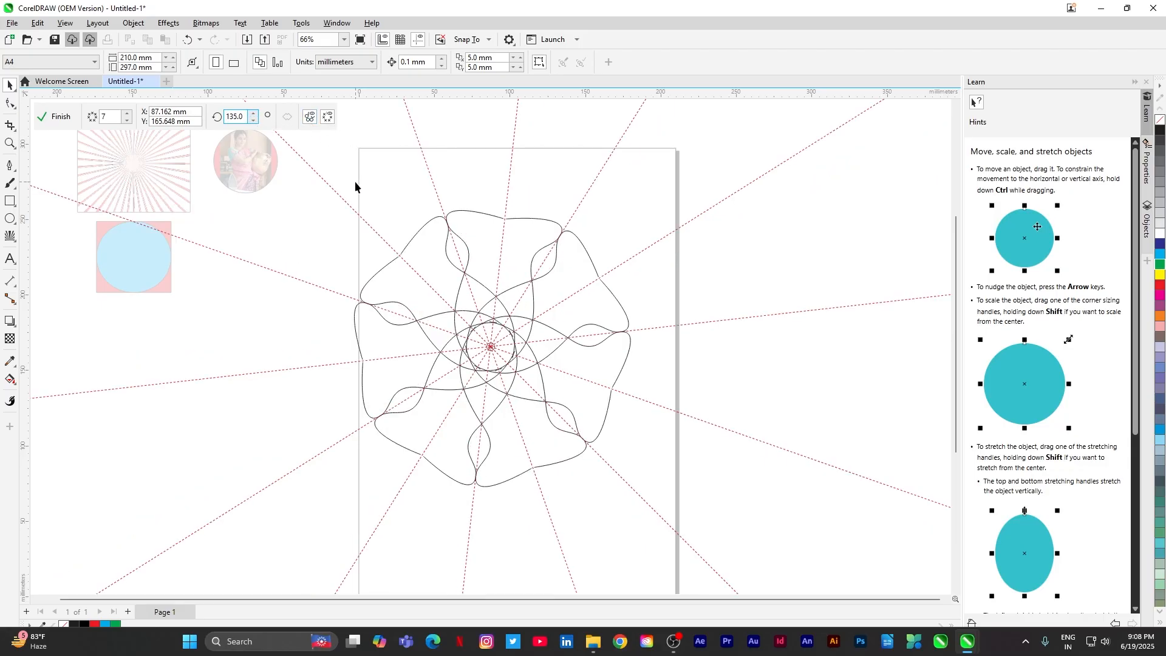
Move the centre of the symmetry lines to about X 41 mm, Y 155 mm
{"action": "mouse_move", "coordinate": [356, 181]}
{"action": "left_mouse_down"}
{"action": "mouse_move", "coordinate": [608, 396]}
{"action": "mouse_move", "coordinate": [702, 519]}
{"action": "left_mouse_up"}
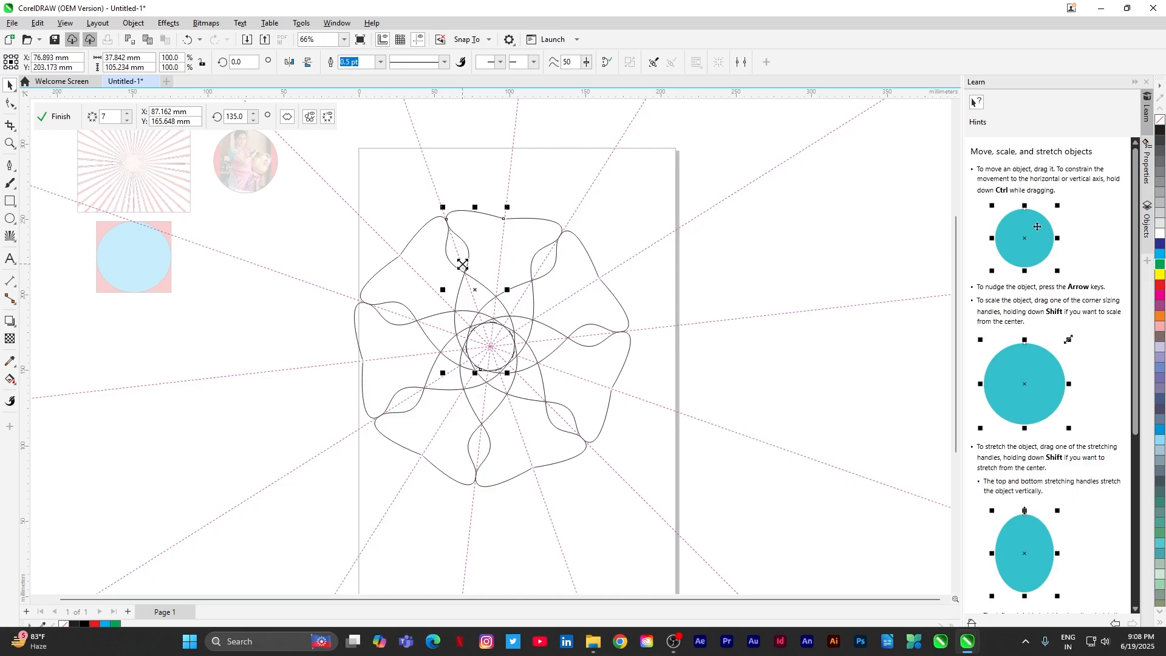
{"action": "left_click", "coordinate": [452, 282]}
{"action": "left_click_drag", "start_coordinate": [450, 279], "coordinate": [396, 292]}
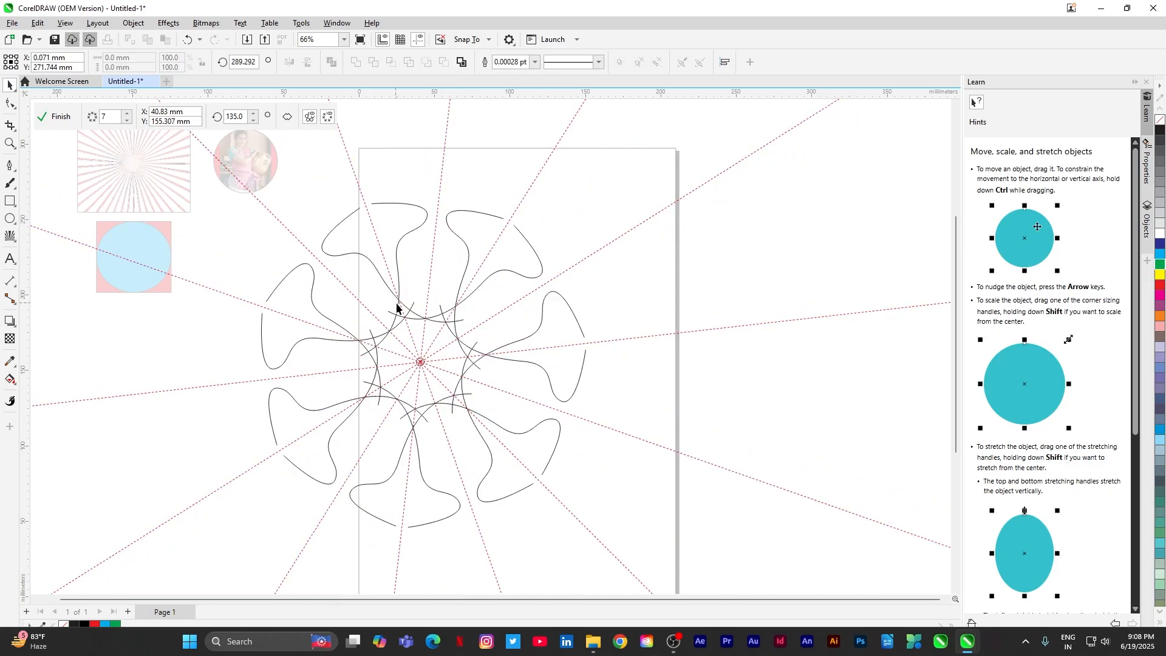
Reposition the symmetry's source curve so its centre sits at about X 85 mm, Y 191 mm
{"action": "left_click", "coordinate": [467, 248]}
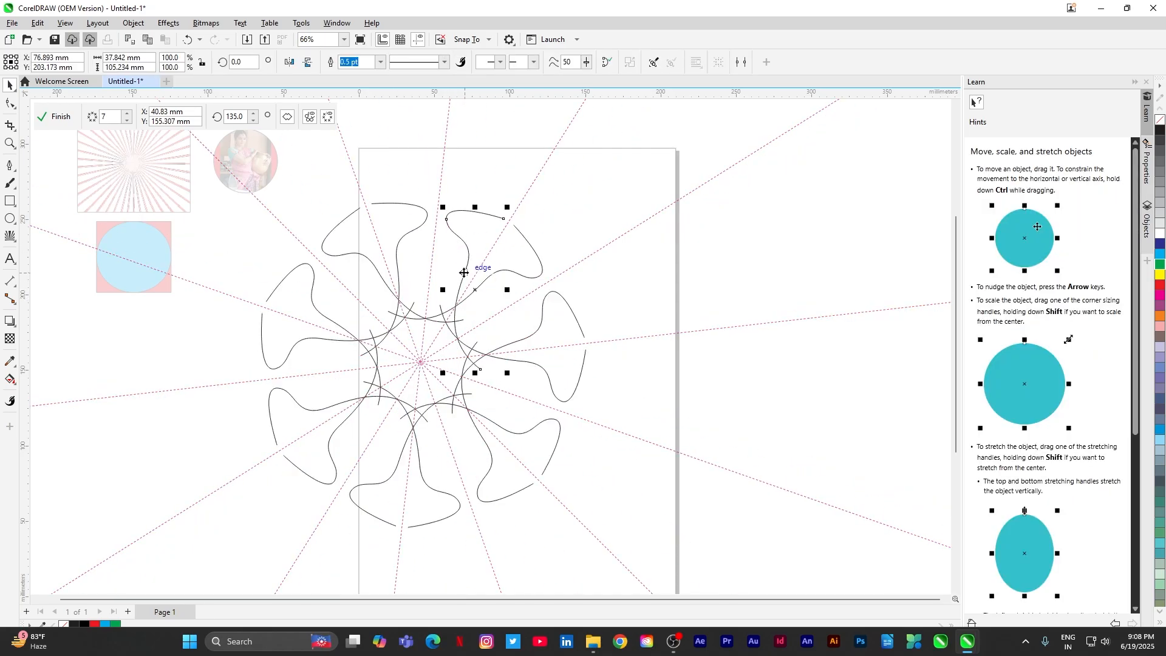
{"action": "left_click_drag", "start_coordinate": [465, 273], "coordinate": [542, 264]}
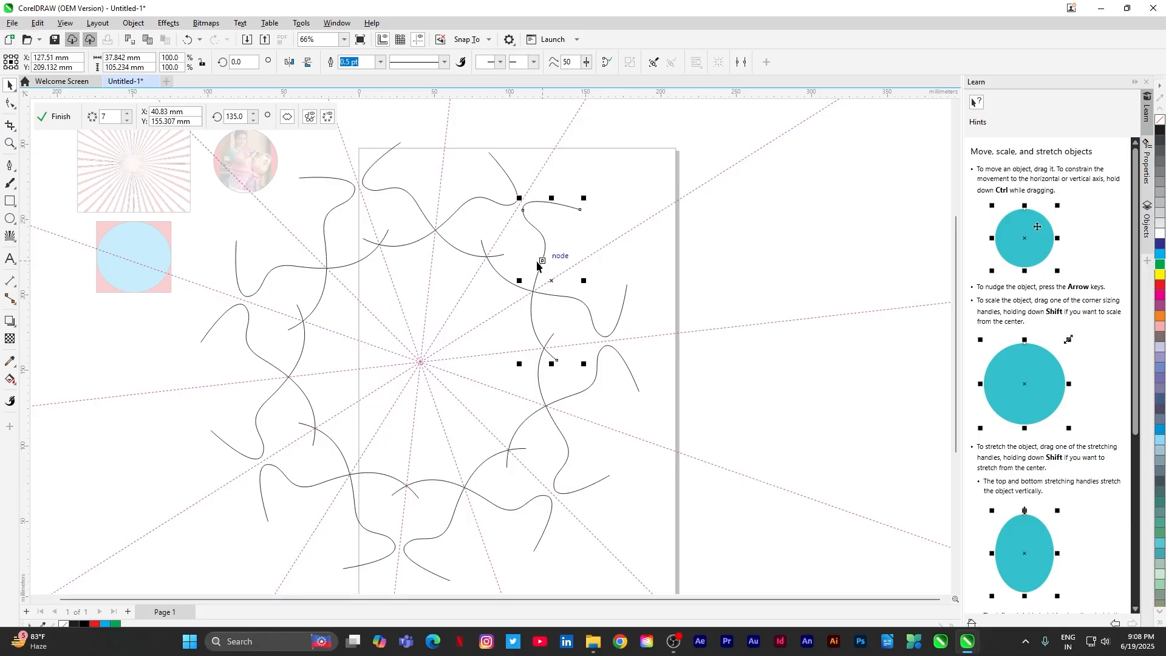
{"action": "left_click_drag", "start_coordinate": [579, 210], "coordinate": [517, 240]}
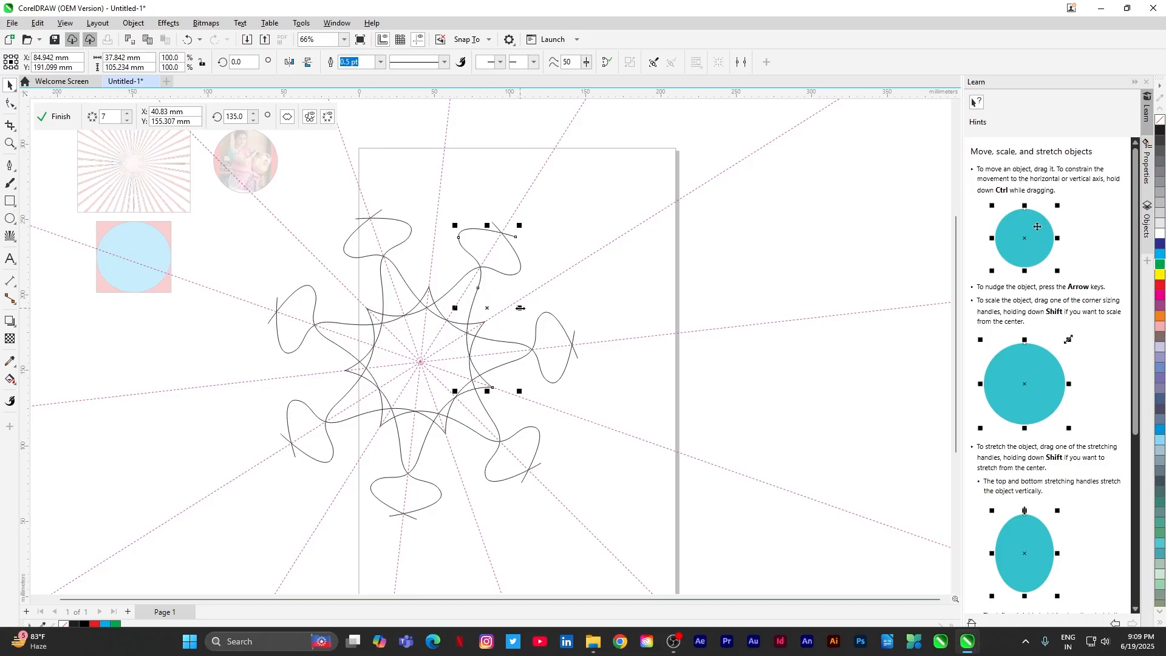
Resize the symmetry's source curve to about 35 mm wide and 77 mm tall, forming heart-shaped tips around the ring
{"action": "left_click_drag", "start_coordinate": [520, 308], "coordinate": [596, 295]}
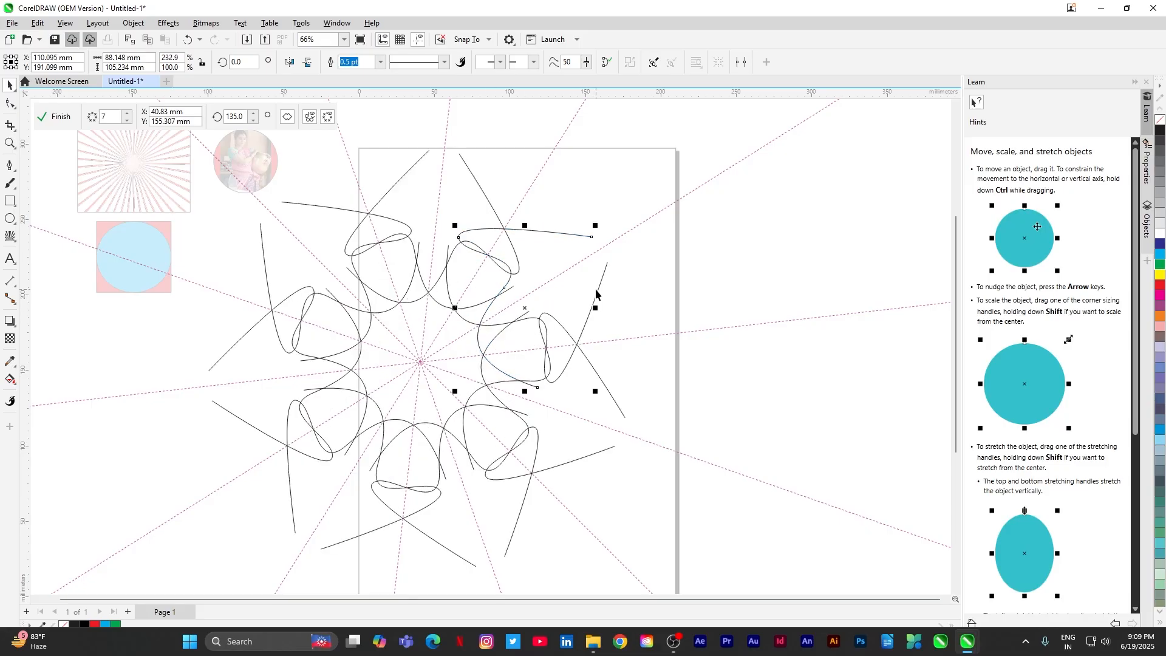
{"action": "left_click_drag", "start_coordinate": [595, 226], "coordinate": [562, 262]}
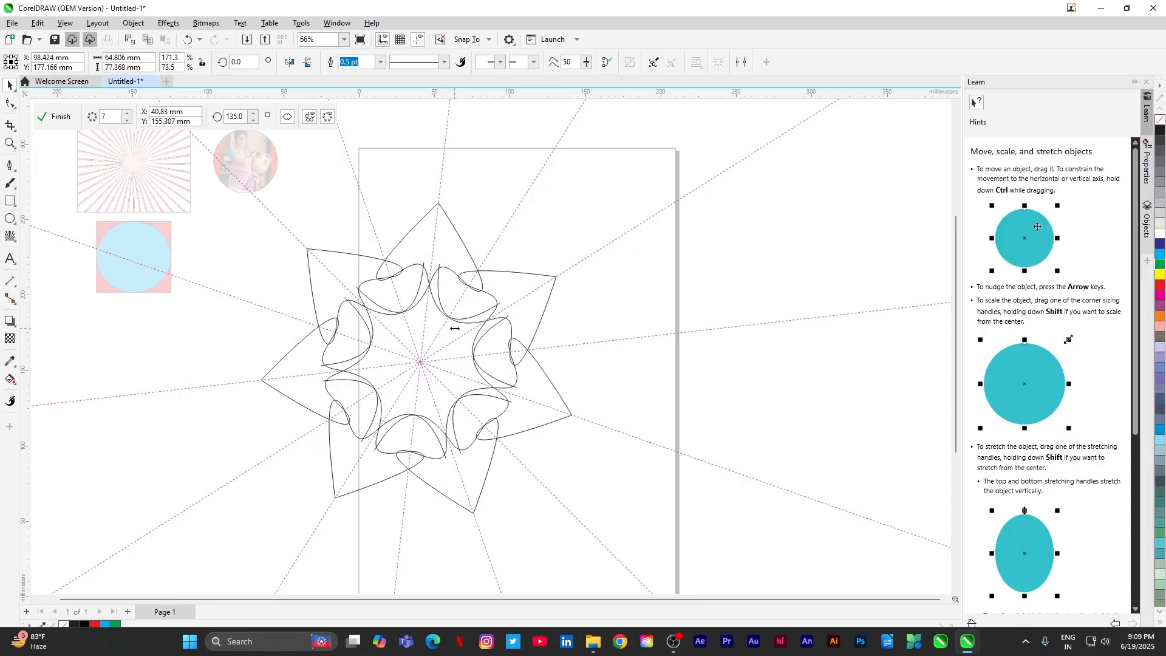
{"action": "left_click_drag", "start_coordinate": [454, 328], "coordinate": [501, 258]}
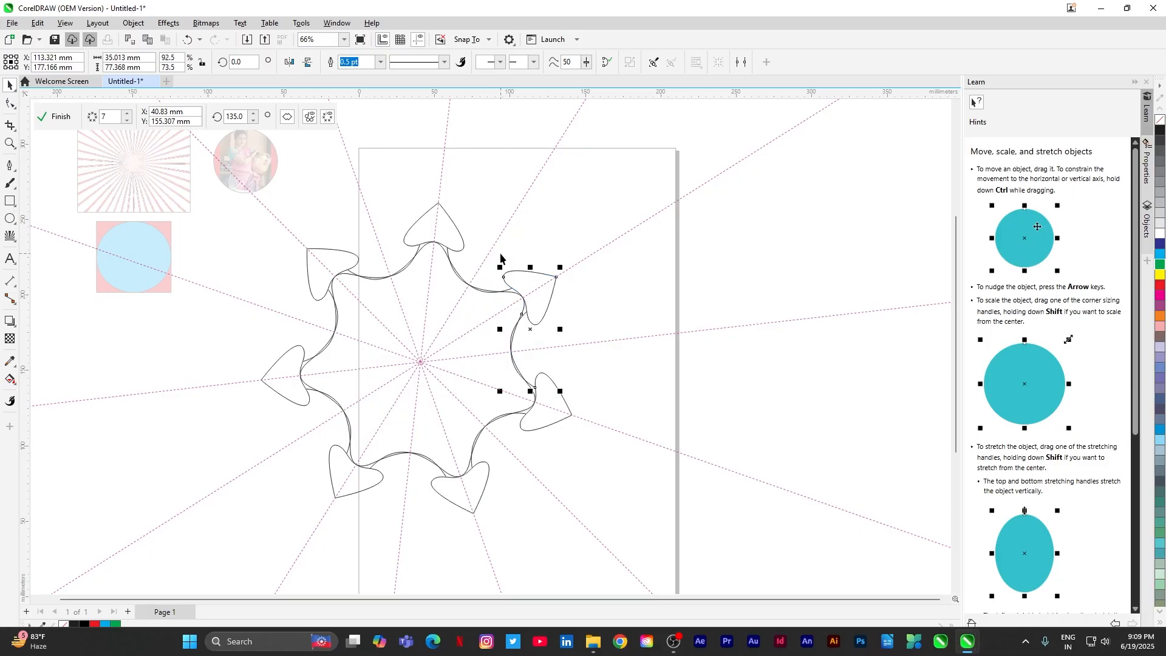
Move the resized source curve inward to about X 89 mm, Y 166 mm so the mirrored curves overlap in a smaller ring
{"action": "left_click", "coordinate": [454, 261]}
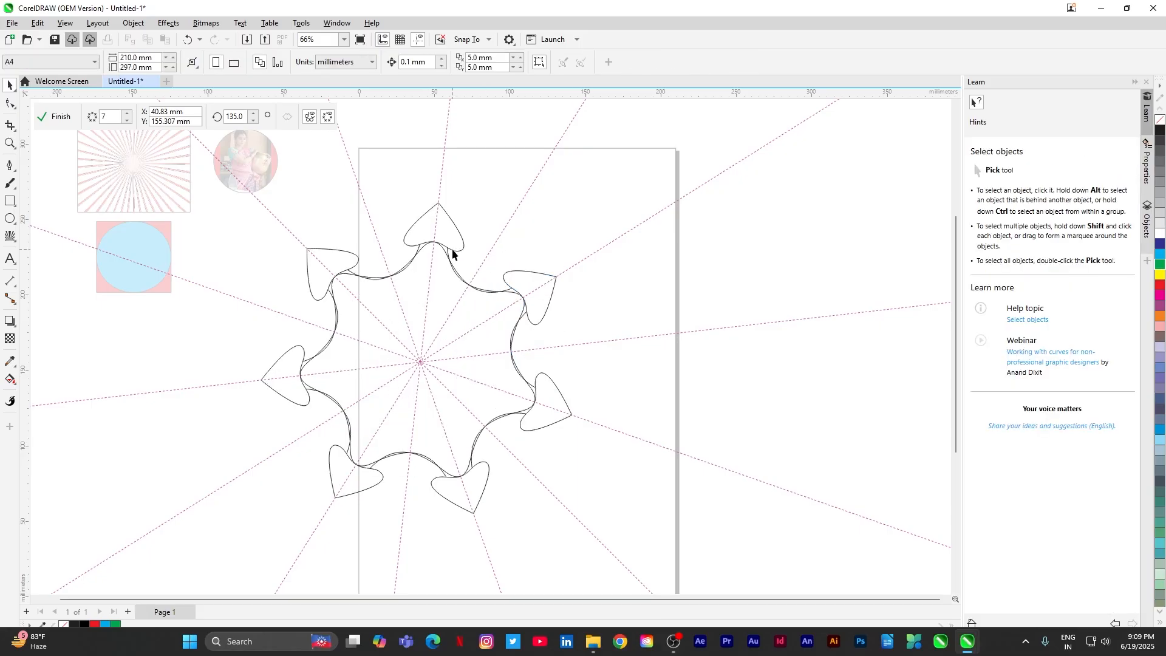
{"action": "left_click", "coordinate": [533, 319]}
{"action": "left_click", "coordinate": [533, 322]}
{"action": "left_click", "coordinate": [538, 318]}
{"action": "left_click_drag", "start_coordinate": [556, 277], "coordinate": [520, 294]}
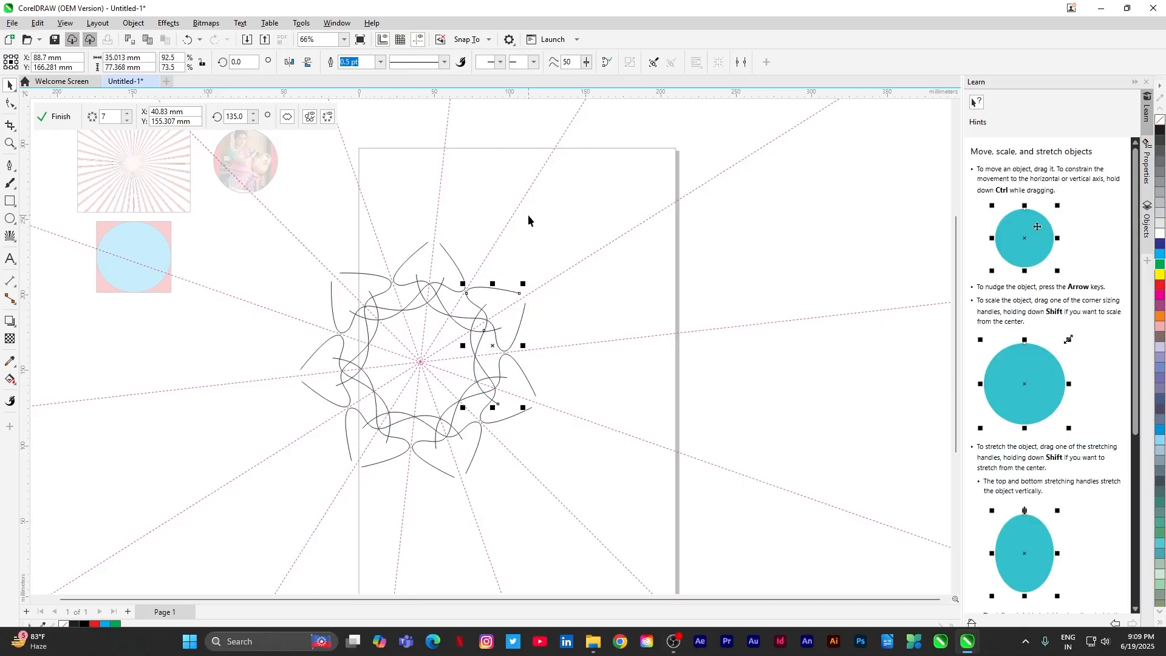
Highlight the mirrored copies in red and hide the symmetry lines, then finish editing the symmetry
{"action": "left_click", "coordinate": [310, 118]}
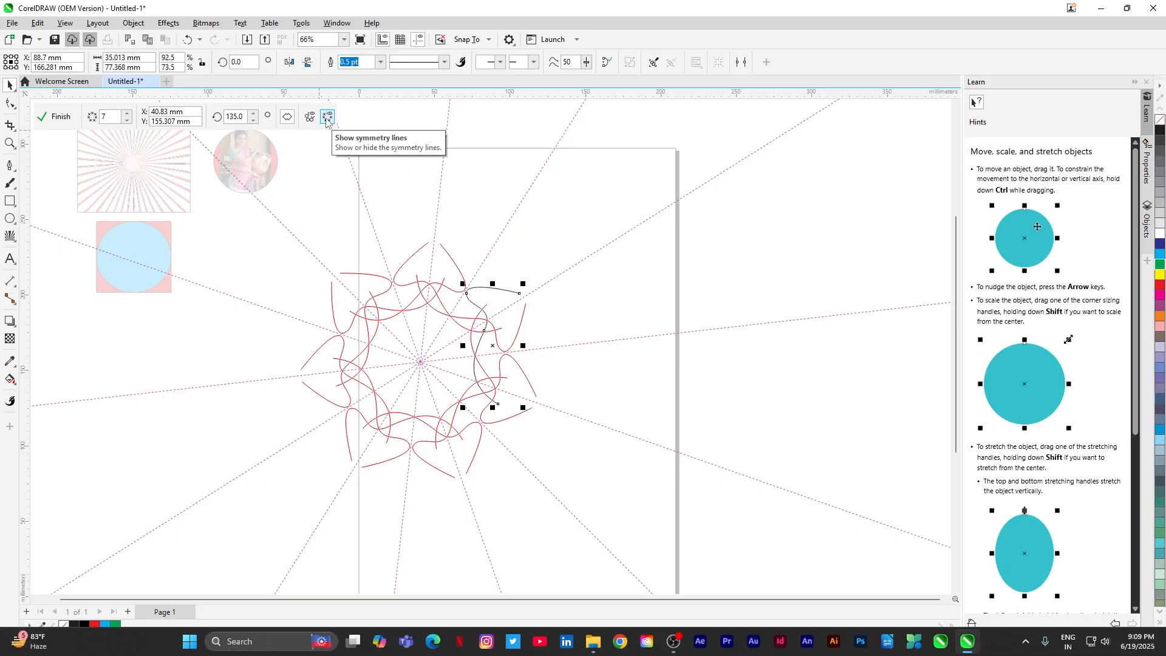
{"action": "left_click", "coordinate": [327, 119]}
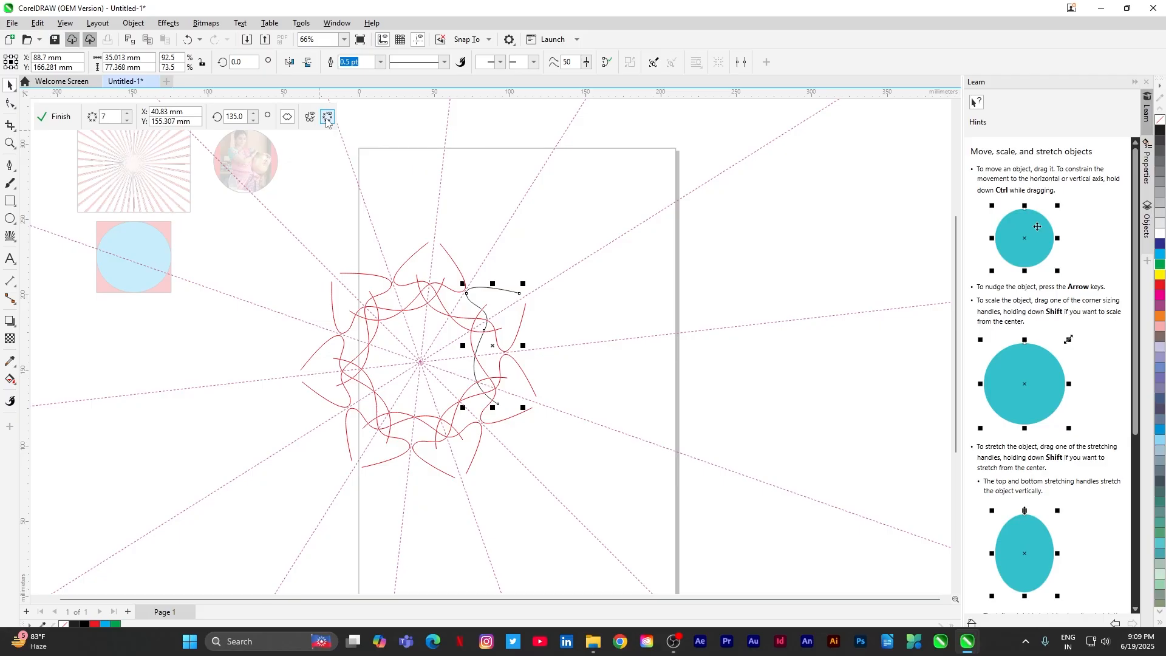
{"action": "left_click", "coordinate": [377, 237]}
{"action": "scroll", "coordinate": [498, 224], "scroll_direction": "down", "scroll_amount": 2}
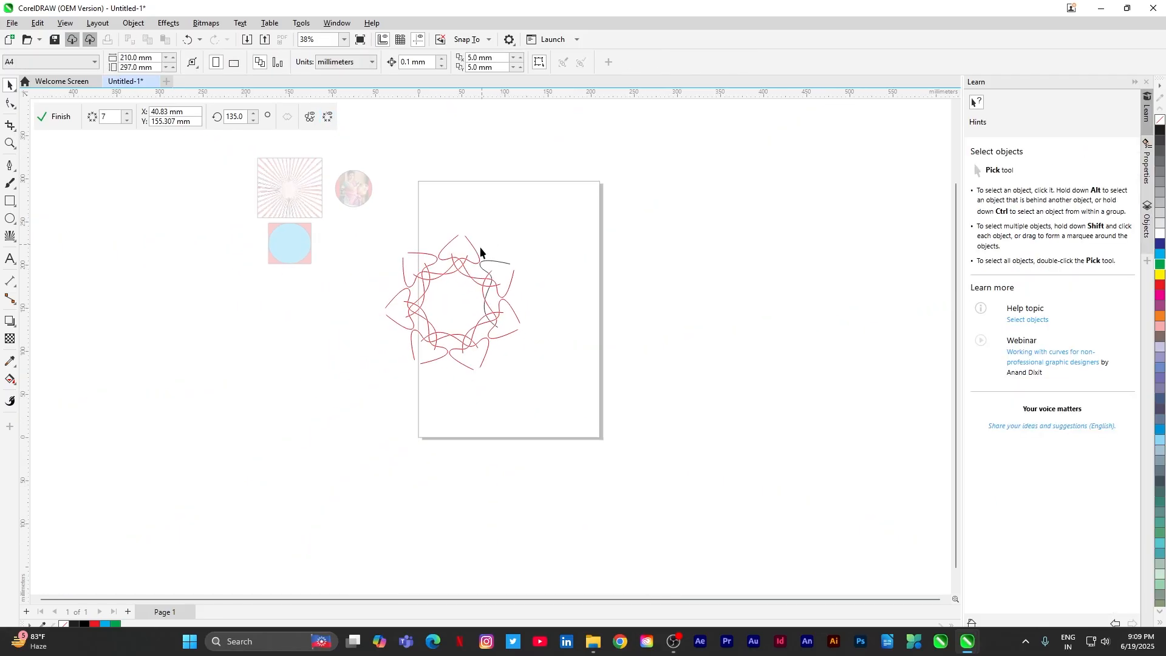
{"action": "scroll", "coordinate": [480, 228], "scroll_direction": "up", "scroll_amount": 2}
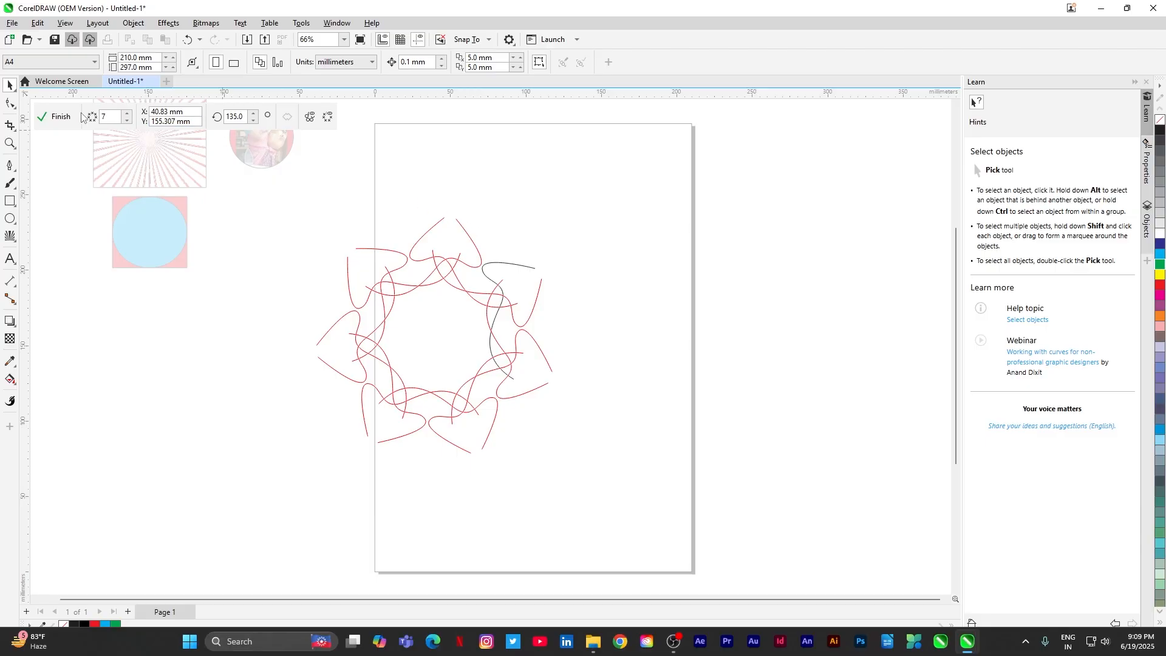
{"action": "left_click", "coordinate": [58, 120]}
Move the finished symmetry pattern off the page to its right, centred at about X 335 mm, Y 186 mm
{"action": "left_click", "coordinate": [445, 200]}
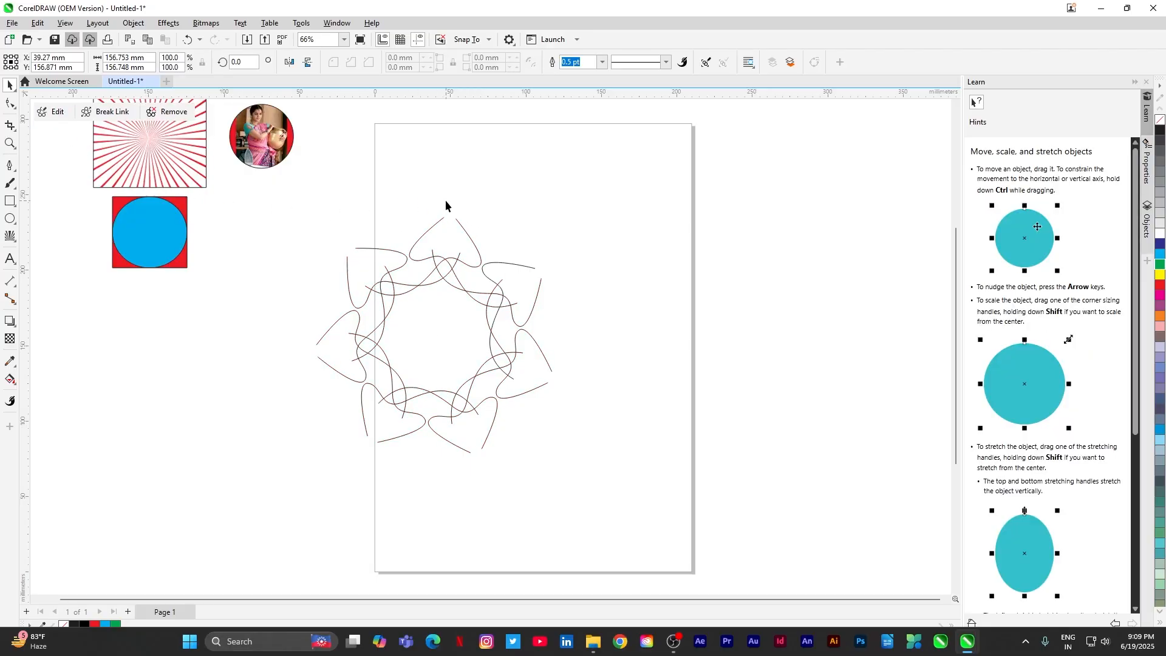
{"action": "scroll", "coordinate": [483, 214], "scroll_direction": "down", "scroll_amount": 1}
{"action": "scroll", "coordinate": [467, 230], "scroll_direction": "down", "scroll_amount": 1}
{"action": "left_click", "coordinate": [456, 240]}
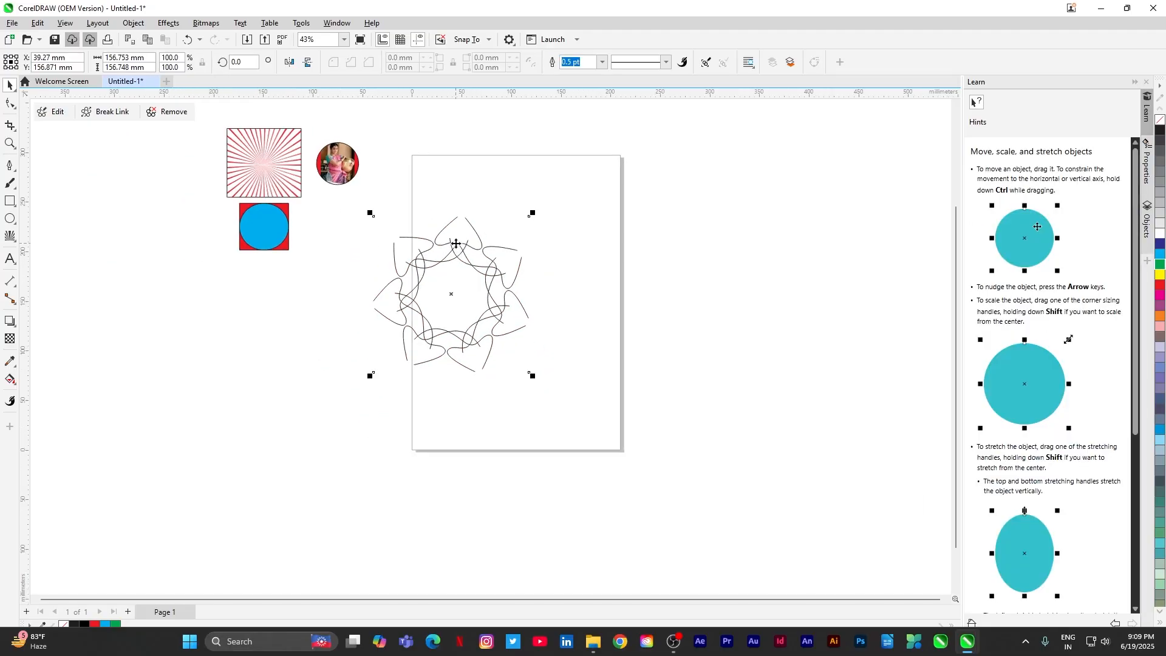
{"action": "left_click_drag", "start_coordinate": [456, 241], "coordinate": [749, 217]}
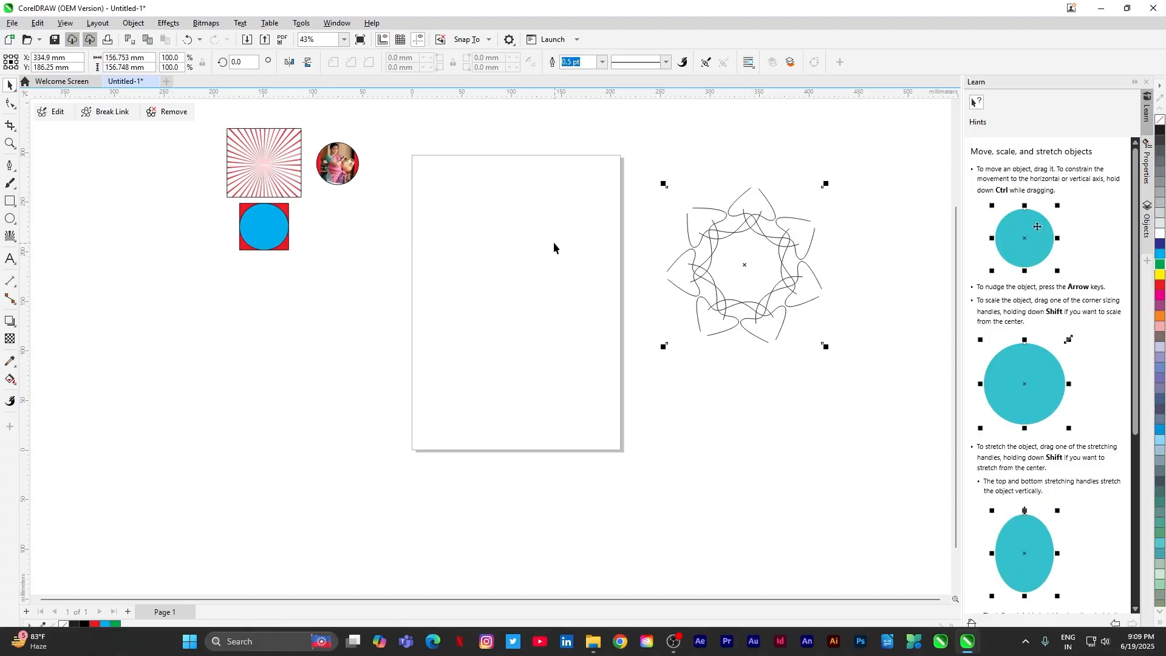
Break the symmetry link of the seven-petal line pattern beside the page and move the pattern slightly up and left
{"action": "left_click", "coordinate": [133, 23]}
{"action": "mouse_move", "coordinate": [168, 85]}
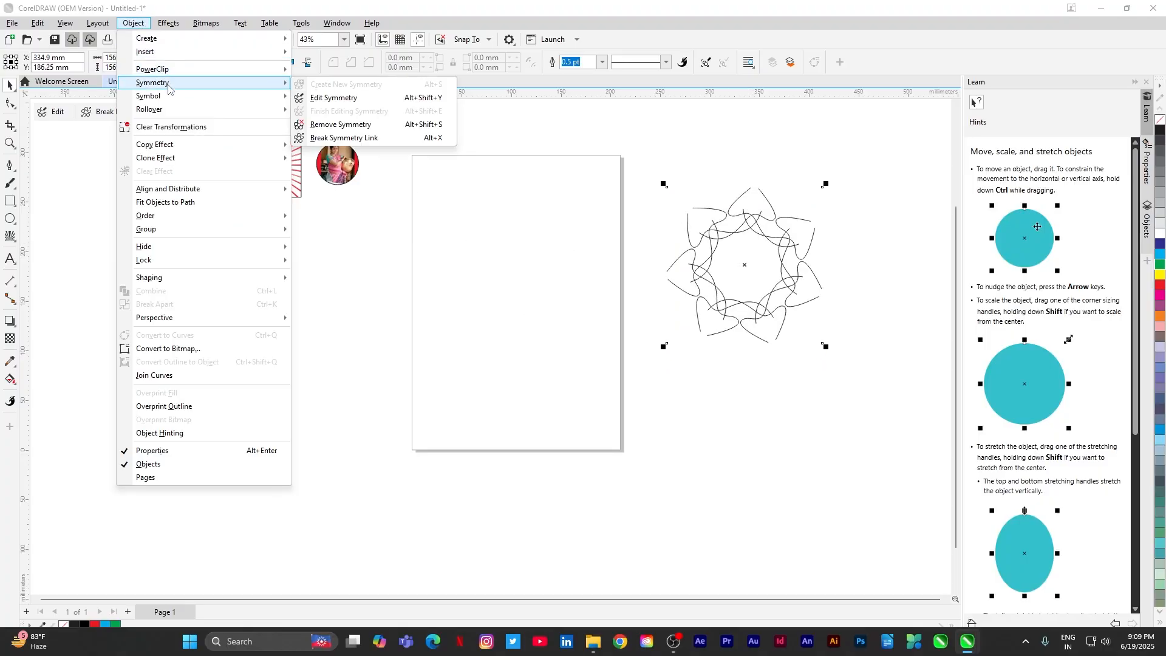
{"action": "left_click", "coordinate": [355, 139]}
{"action": "left_click", "coordinate": [608, 250]}
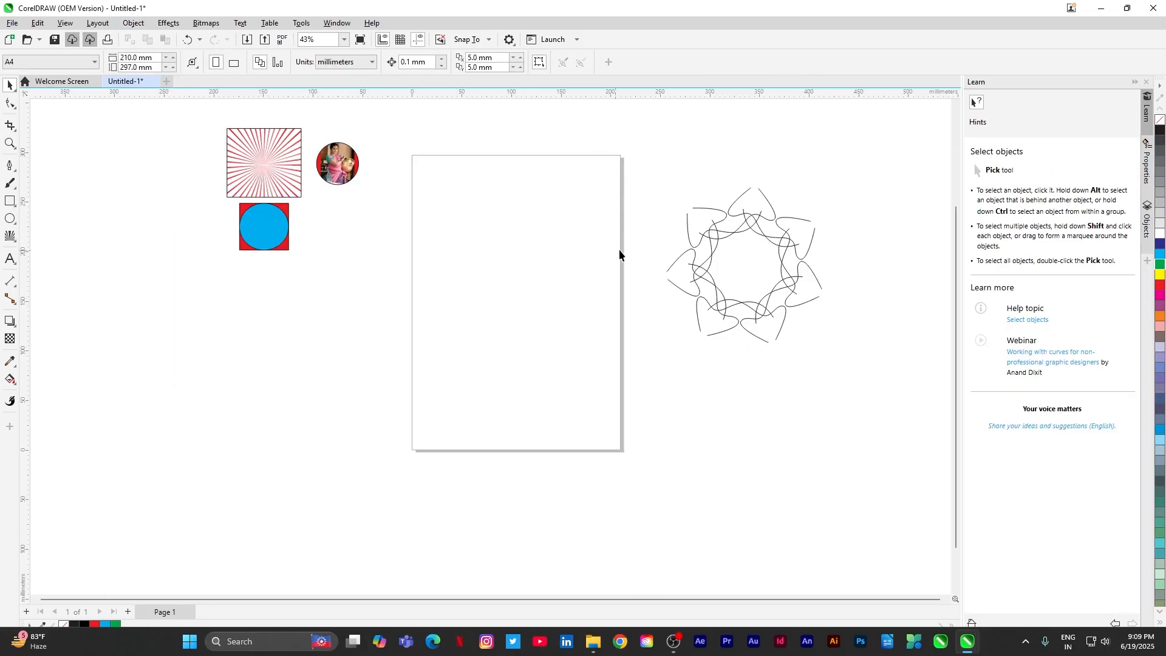
{"action": "left_click", "coordinate": [723, 235]}
{"action": "mouse_move", "coordinate": [722, 234]}
{"action": "left_mouse_down"}
{"action": "mouse_move", "coordinate": [674, 271]}
{"action": "mouse_move", "coordinate": [717, 219]}
{"action": "mouse_move", "coordinate": [708, 227]}
{"action": "left_mouse_up"}
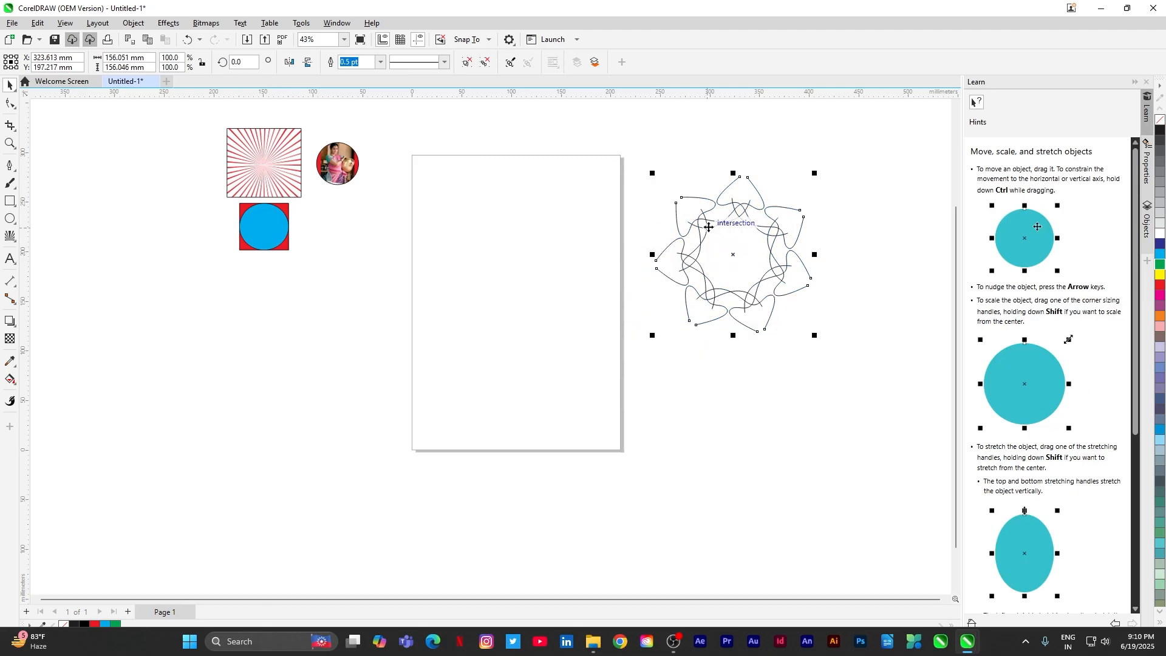
{"action": "left_click", "coordinate": [556, 214]}
{"action": "left_click", "coordinate": [133, 22]}
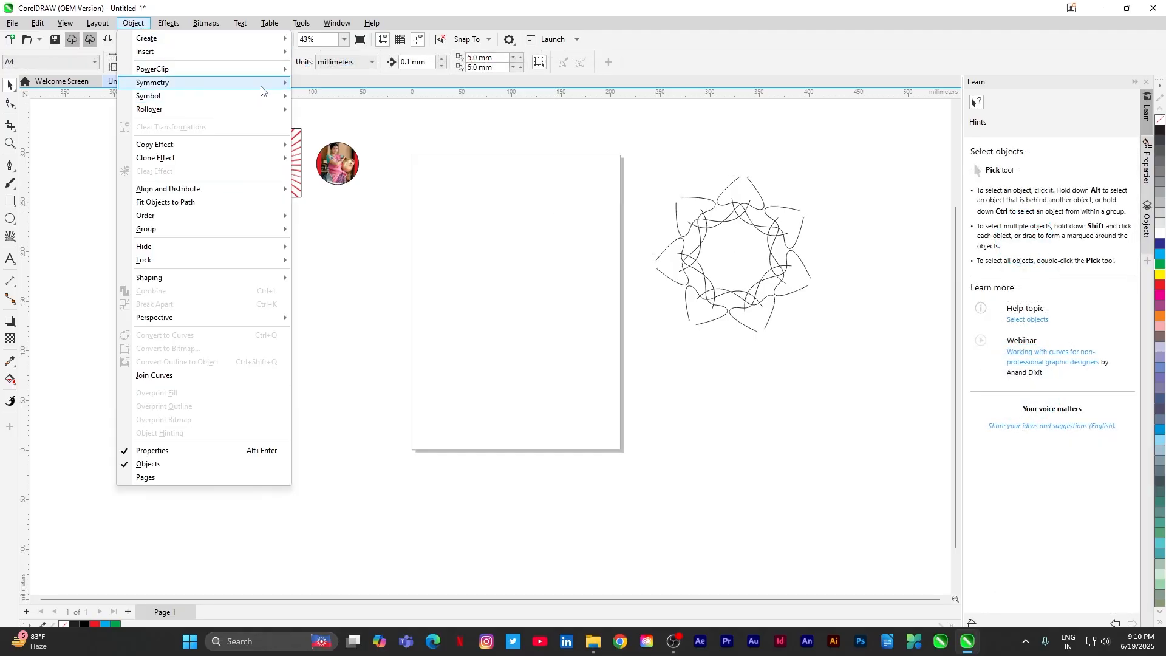
{"action": "mouse_move", "coordinate": [270, 95]}
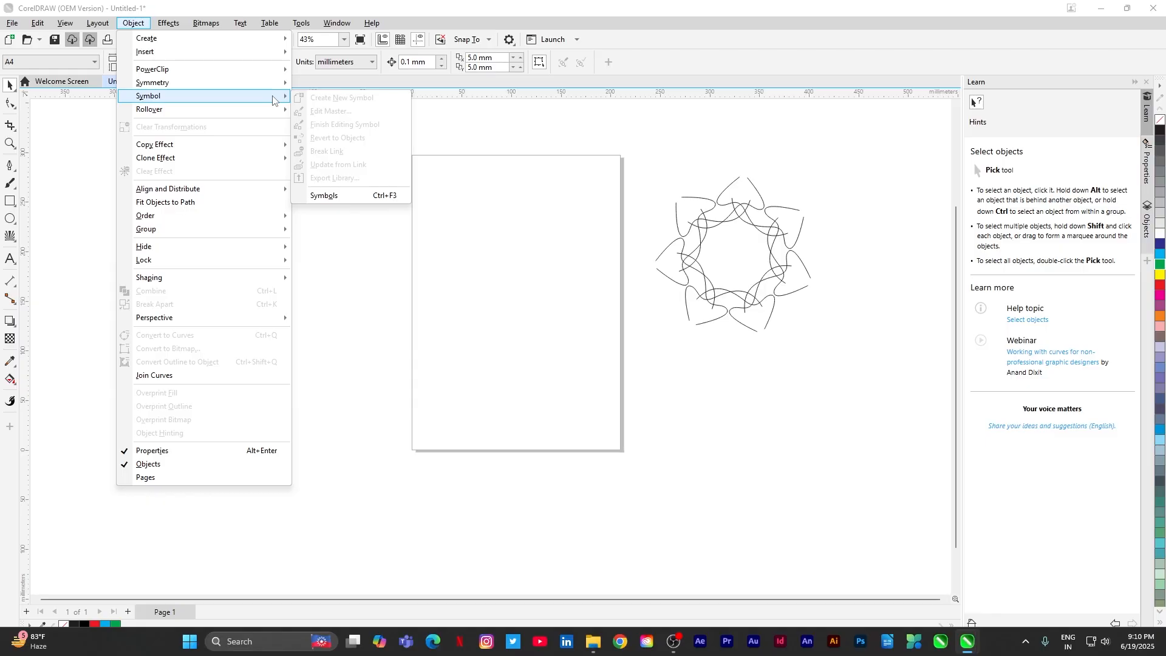
{"action": "left_click", "coordinate": [467, 141]}
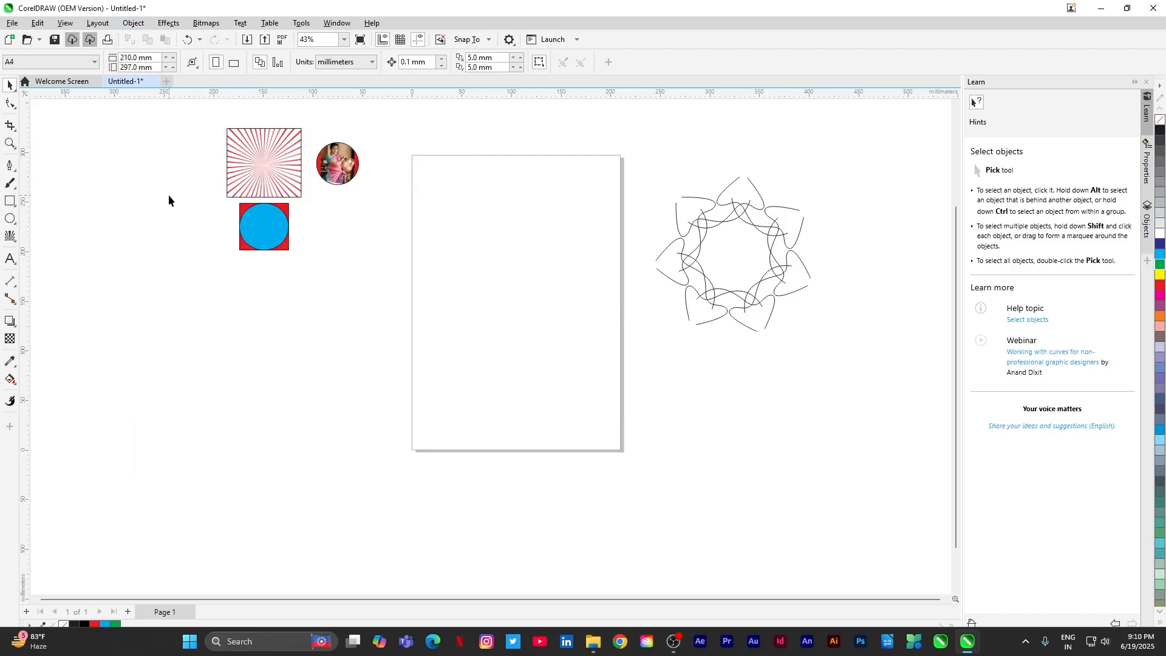
Draw a rectangle about 42 × 39 mm to the left of the page and fill it with red
{"action": "left_click", "coordinate": [11, 202]}
{"action": "left_click_drag", "start_coordinate": [343, 298], "coordinate": [384, 337]}
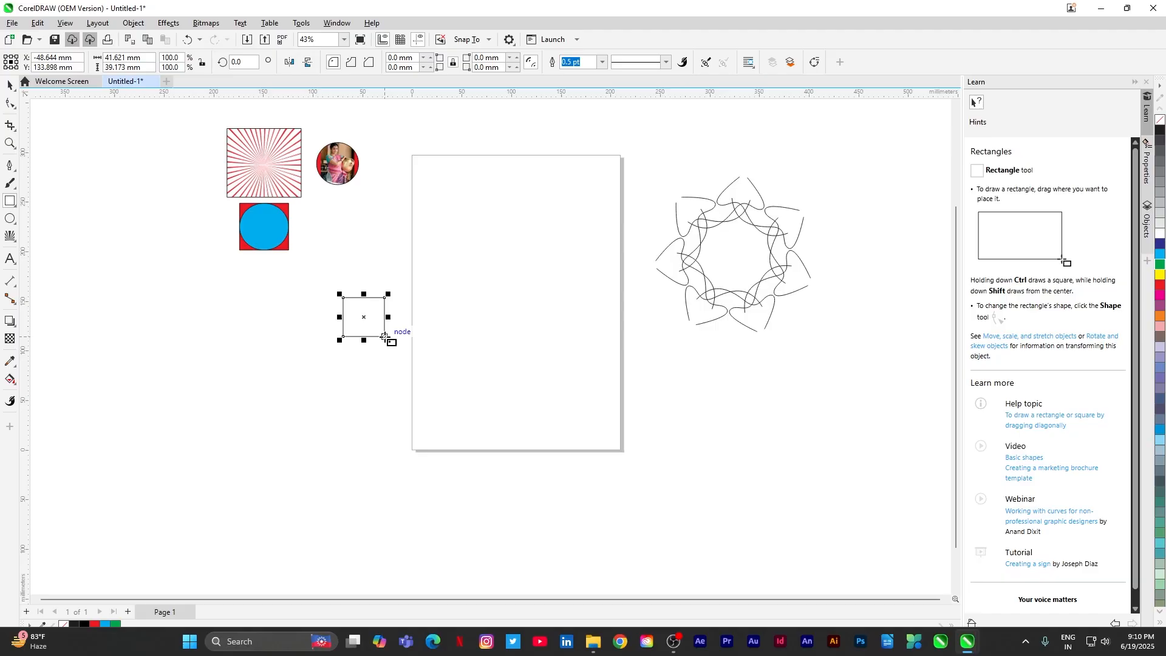
{"action": "left_click", "coordinate": [1161, 287]}
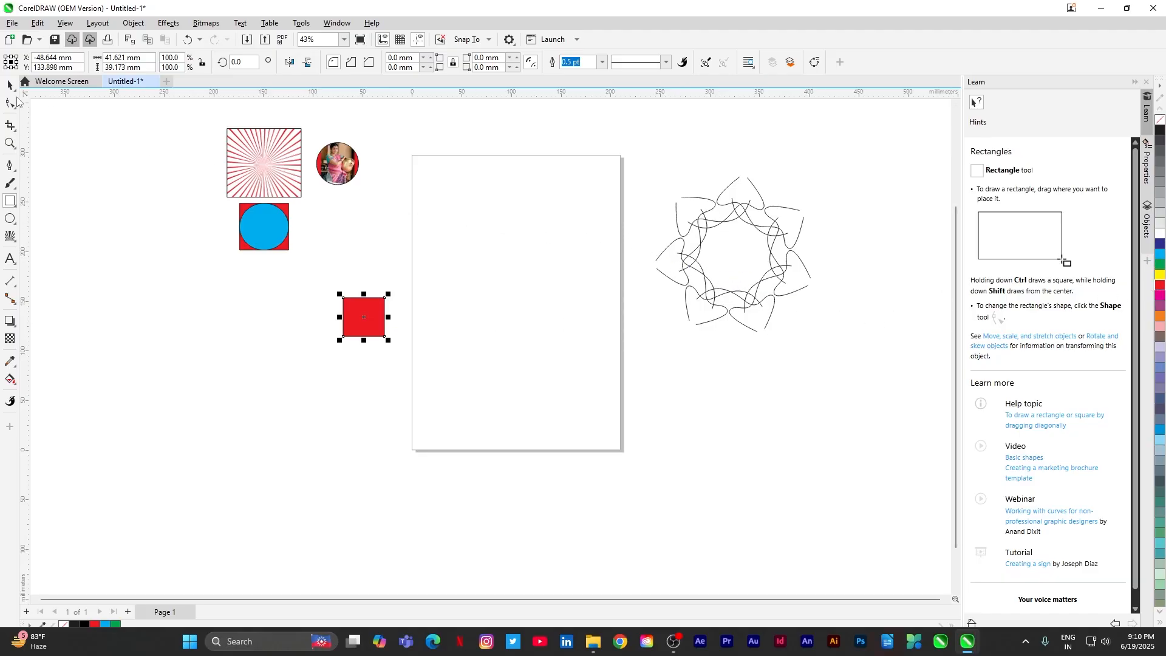
{"action": "left_click", "coordinate": [12, 89]}
{"action": "left_click", "coordinate": [399, 246]}
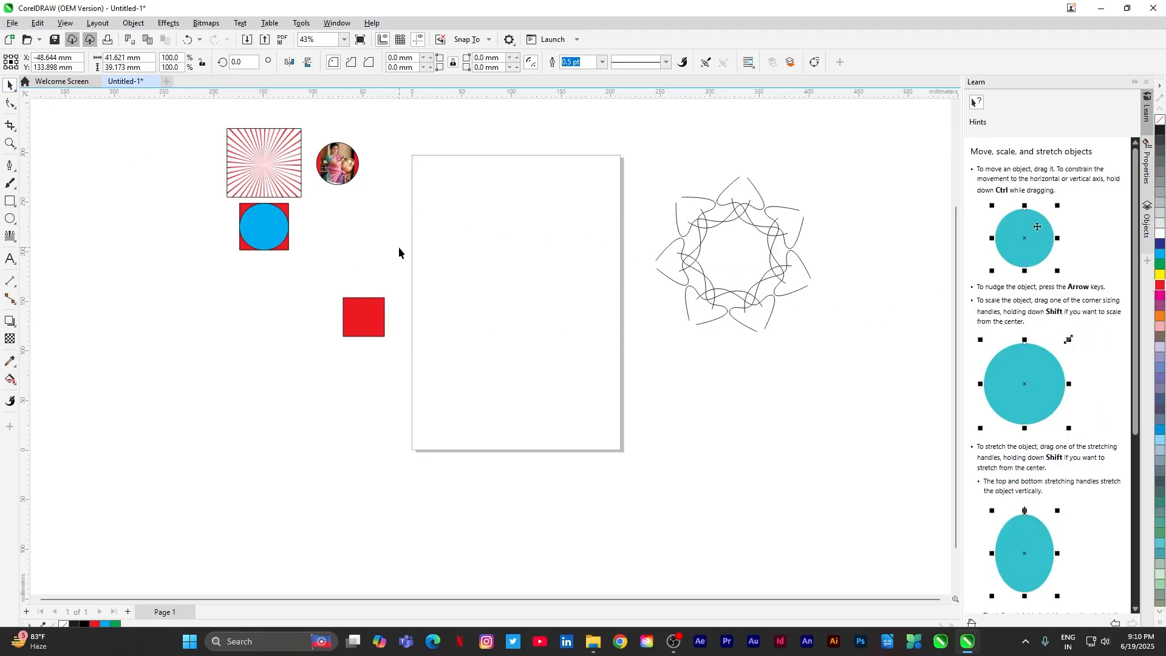
Paste a copy of the red rectangle, move it onto the page and delete it
{"action": "left_click", "coordinate": [378, 319]}
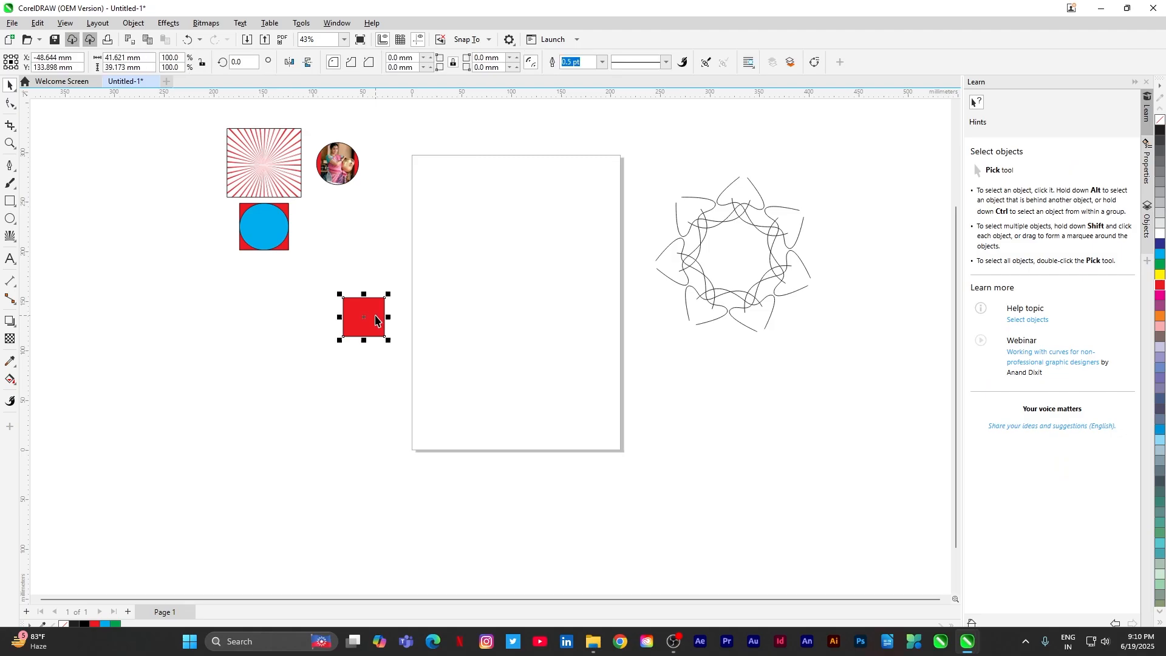
{"action": "key", "text": "ctrl+c"}
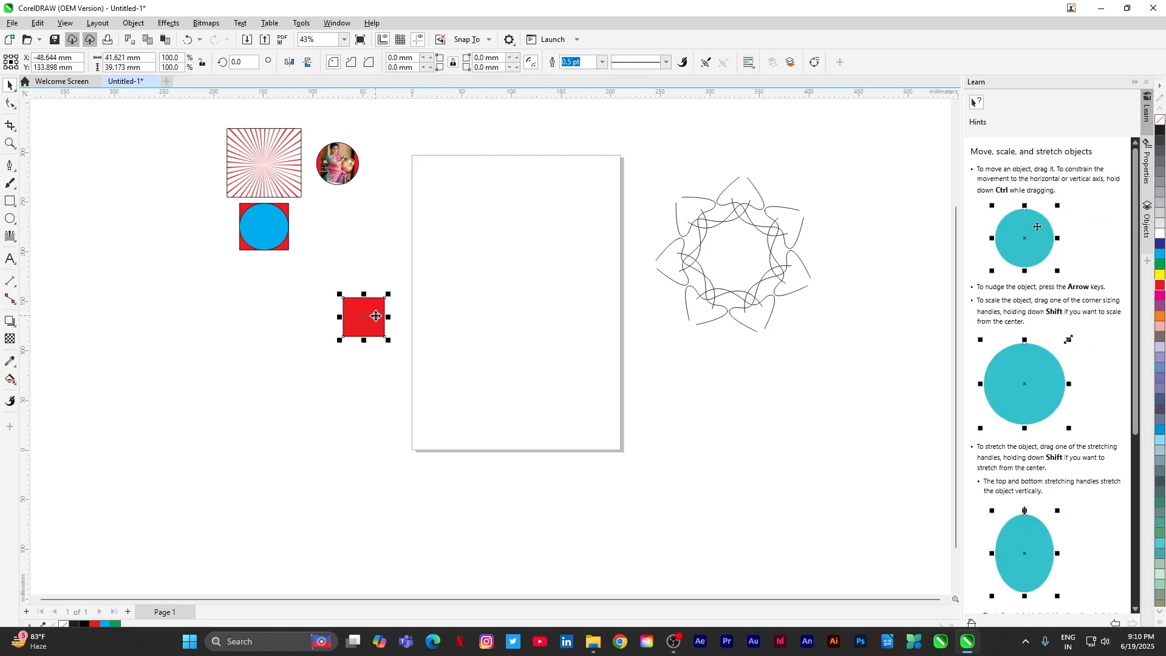
{"action": "key", "text": "ctrl+v"}
{"action": "left_click_drag", "start_coordinate": [375, 315], "coordinate": [458, 244]}
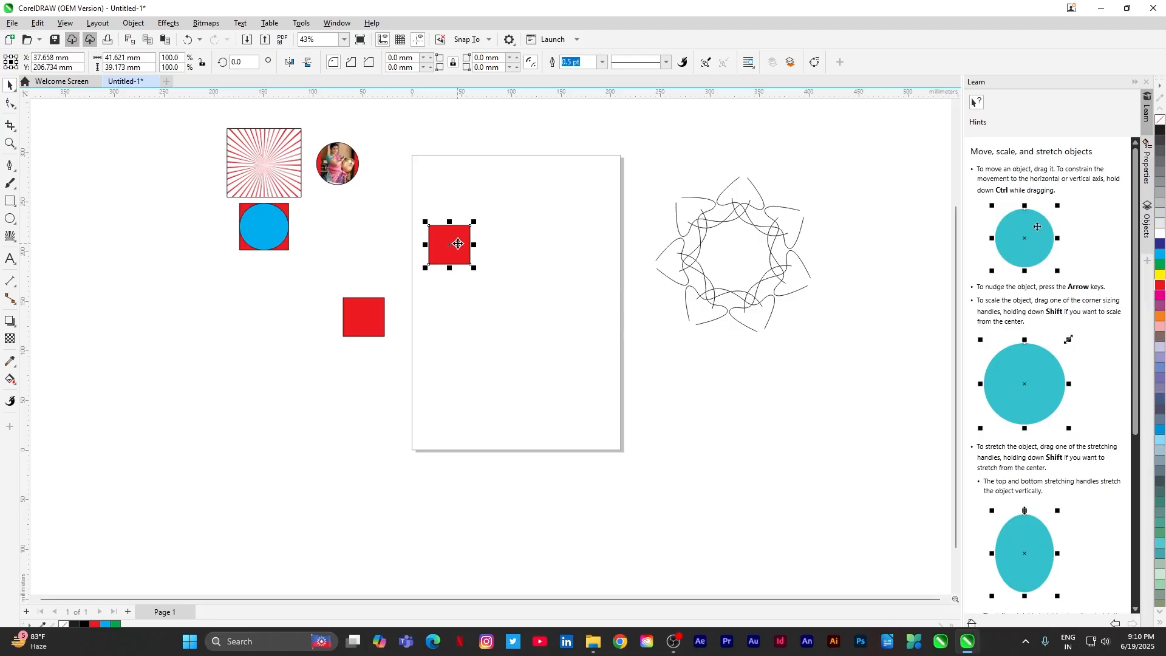
{"action": "key", "text": "Delete"}
Show the document's symbol library and add the red rectangle to it as a new symbol
{"action": "left_click", "coordinate": [376, 315]}
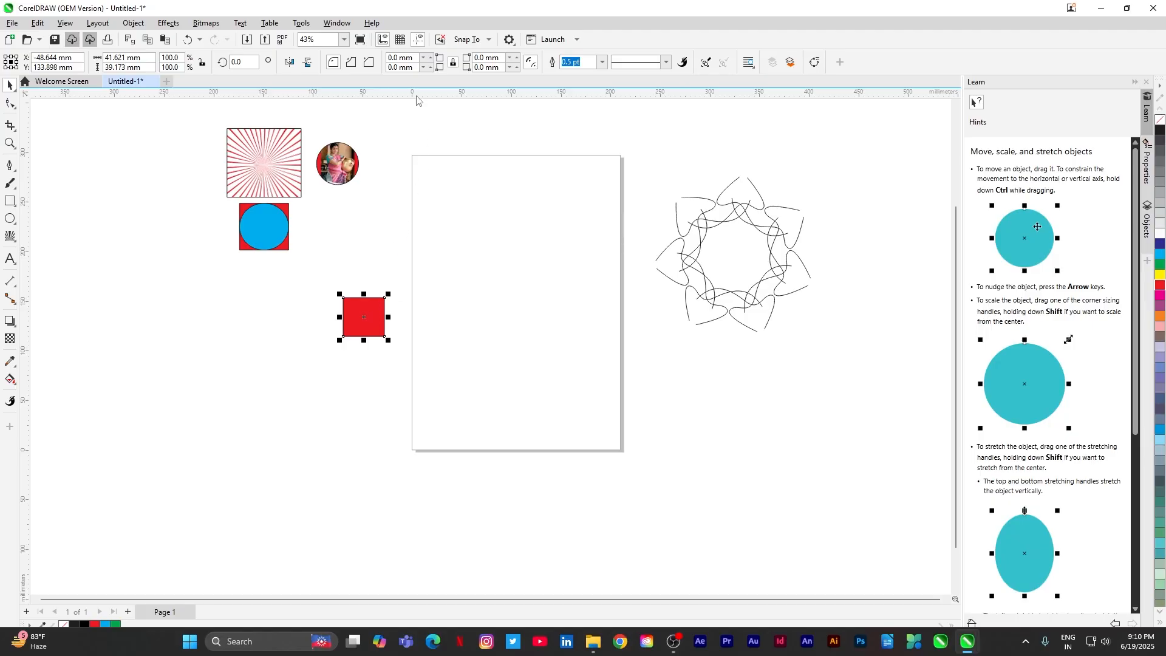
{"action": "left_click", "coordinate": [345, 28]}
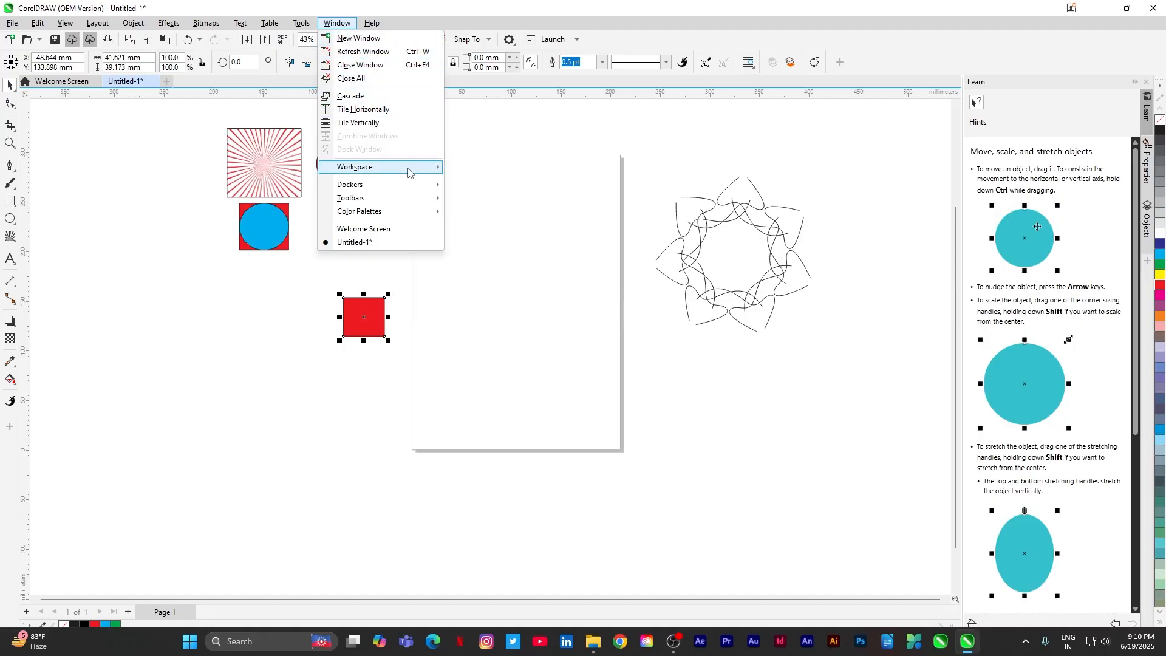
{"action": "mouse_move", "coordinate": [416, 187]}
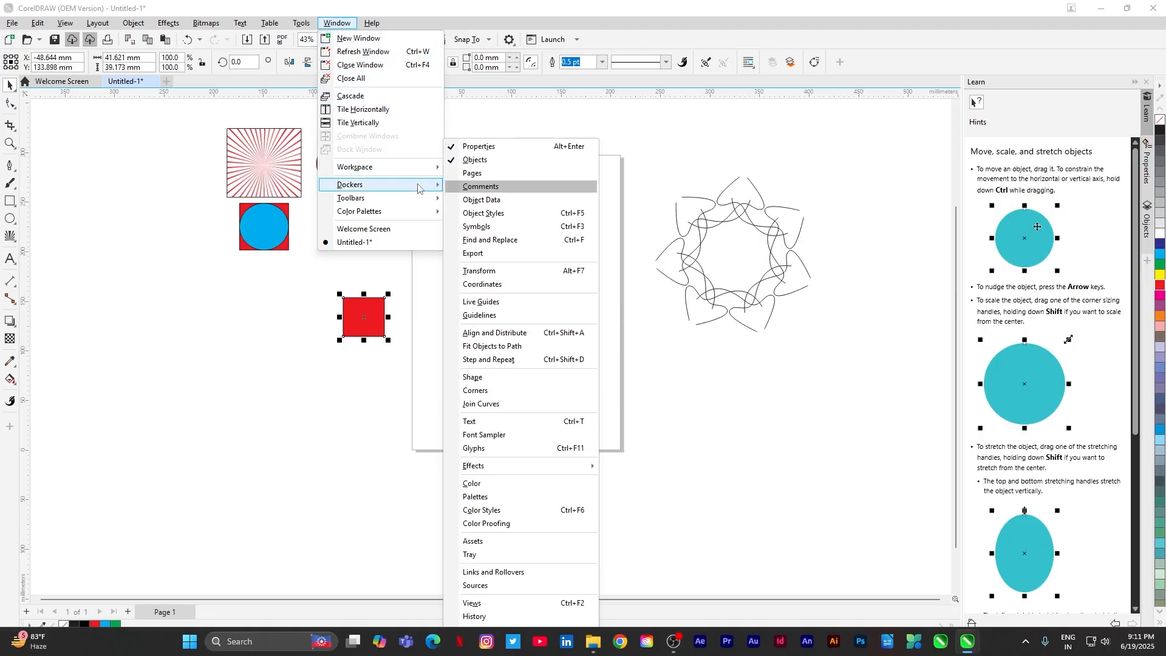
{"action": "left_click", "coordinate": [499, 228]}
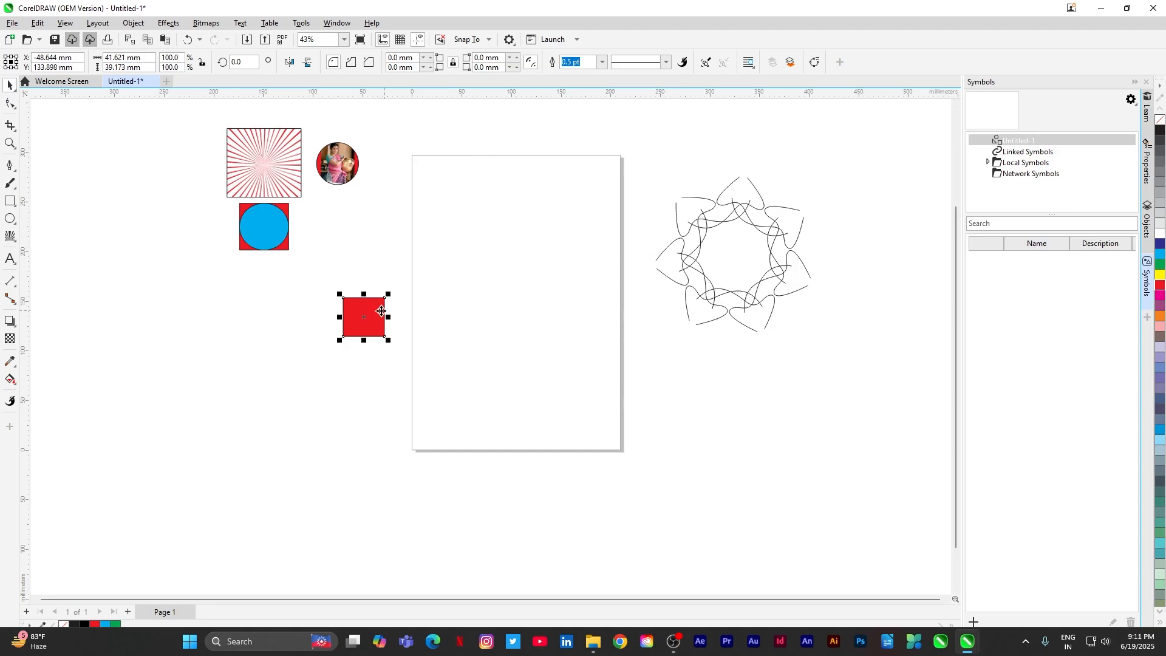
{"action": "left_click_drag", "start_coordinate": [375, 311], "coordinate": [1027, 297]}
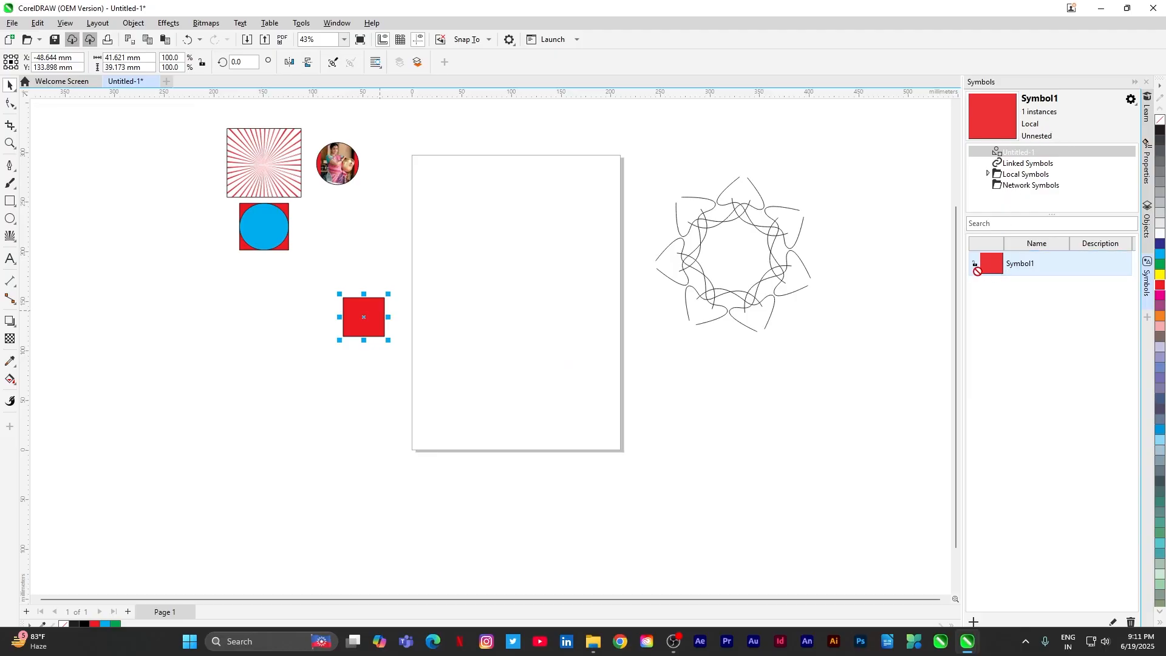
Place an instance of the red rectangle symbol just below the centre of the page and check both instances
{"action": "left_click_drag", "start_coordinate": [812, 312], "coordinate": [521, 340]}
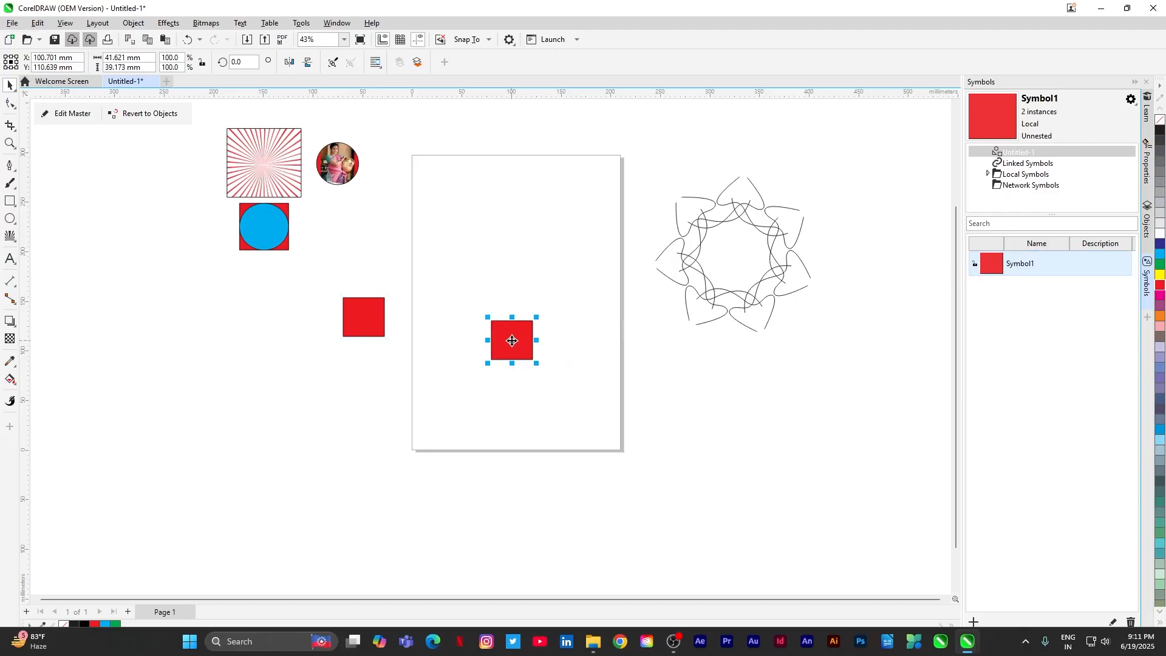
{"action": "left_click", "coordinate": [618, 369]}
{"action": "left_click", "coordinate": [520, 344]}
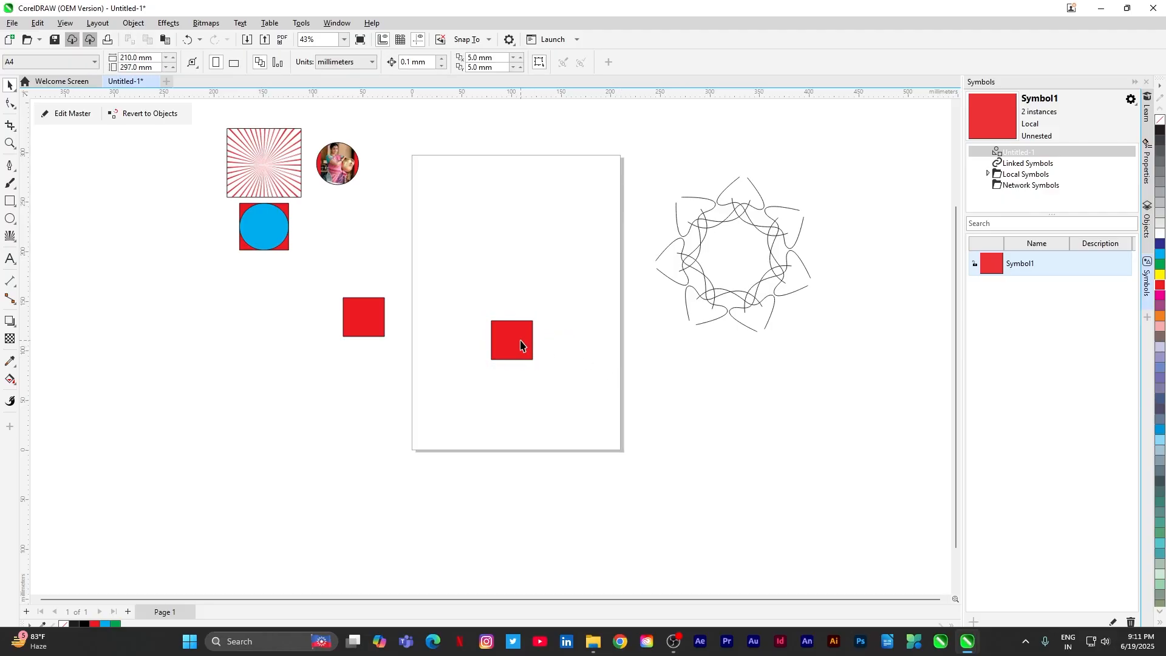
{"action": "left_click", "coordinate": [371, 326]}
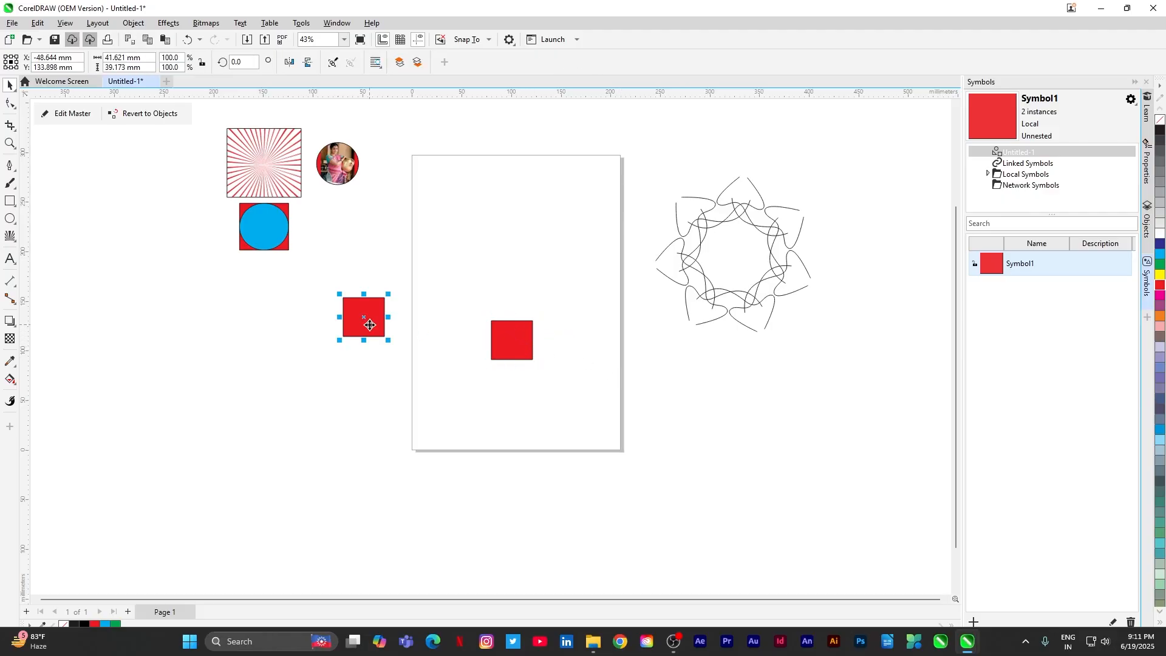
{"action": "left_click", "coordinate": [520, 343]}
{"action": "left_click", "coordinate": [1052, 333]}
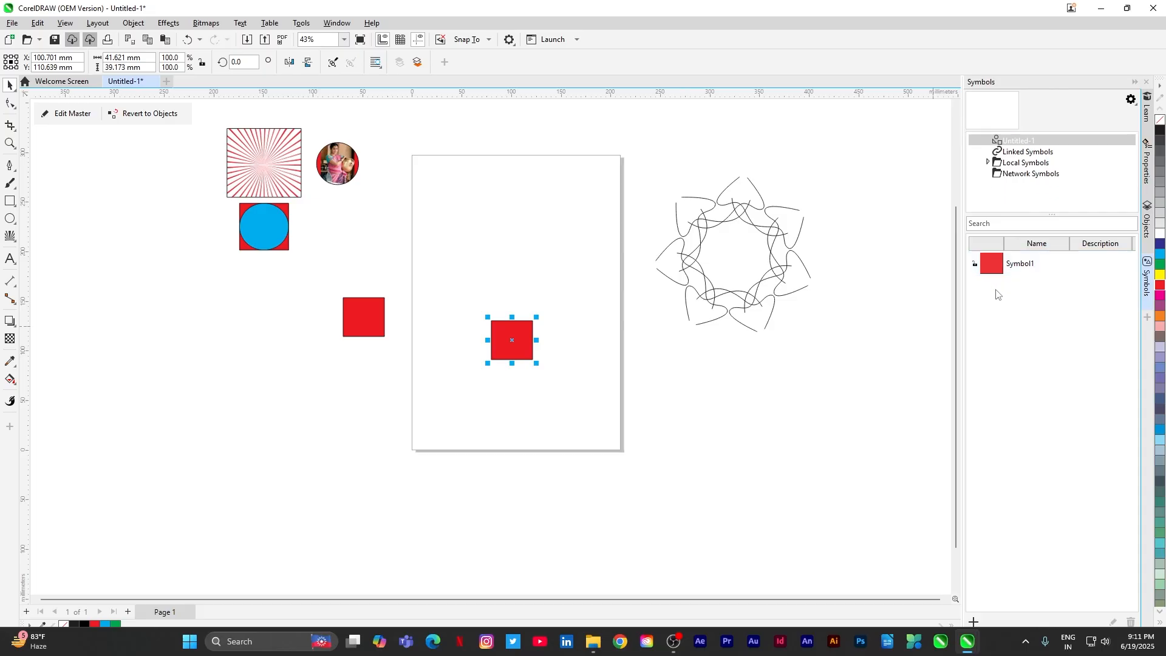
Place three more symbol instances: in the page's upper right area, near its bottom edge and below the line pattern
{"action": "left_click_drag", "start_coordinate": [993, 264], "coordinate": [543, 252]}
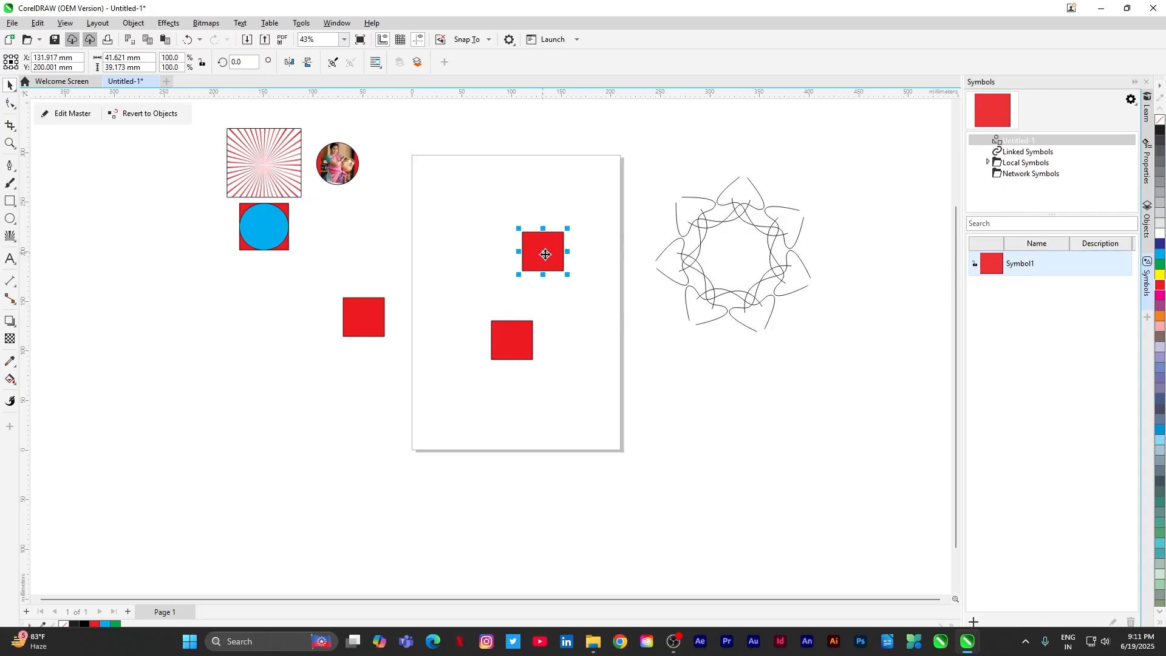
{"action": "left_click_drag", "start_coordinate": [995, 267], "coordinate": [515, 414]}
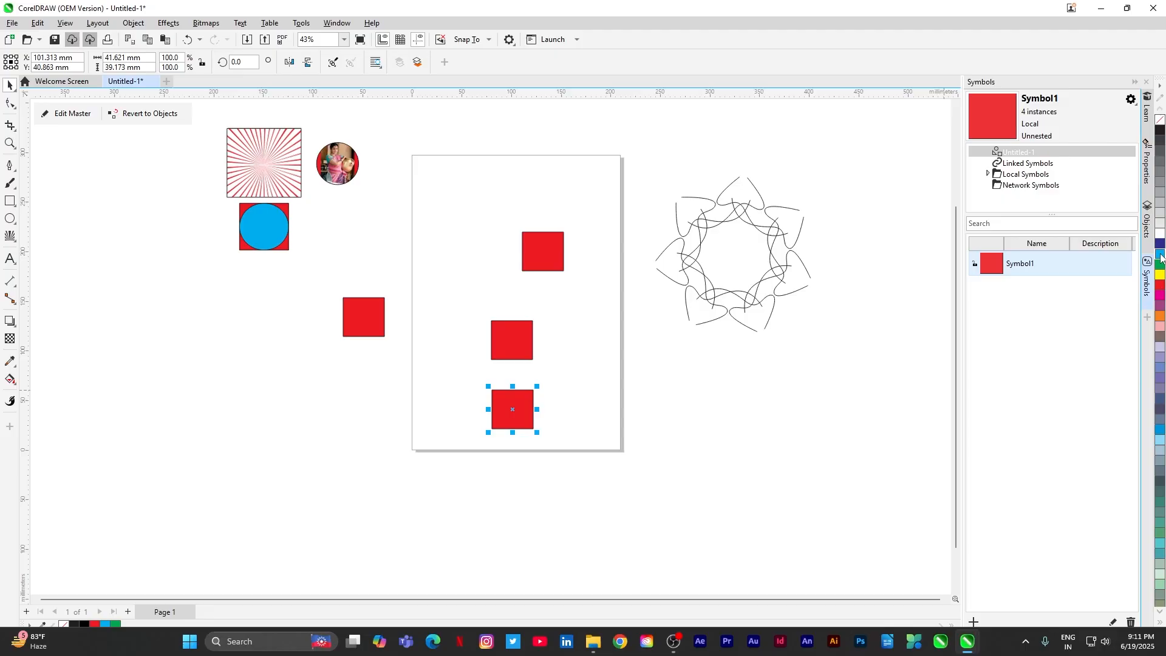
{"action": "left_click_drag", "start_coordinate": [705, 377], "coordinate": [704, 378]}
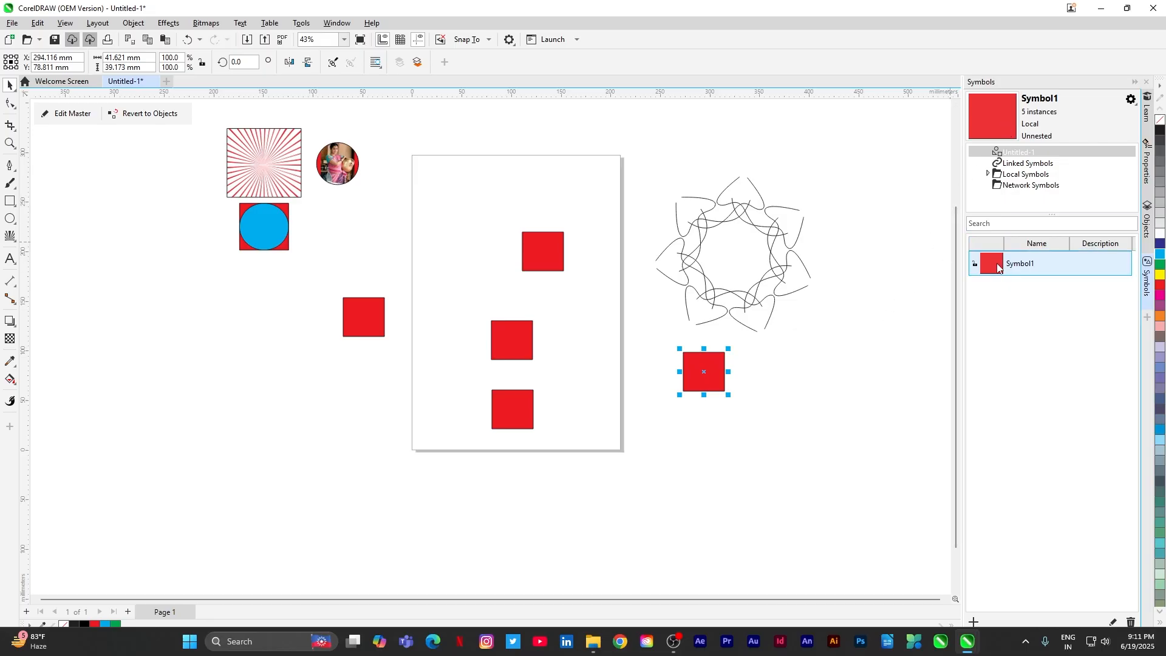
Browse the local symbols, return to the document's own symbols and place another Symbol1 instance over the page's lower left edge
{"action": "left_click", "coordinate": [1025, 173]}
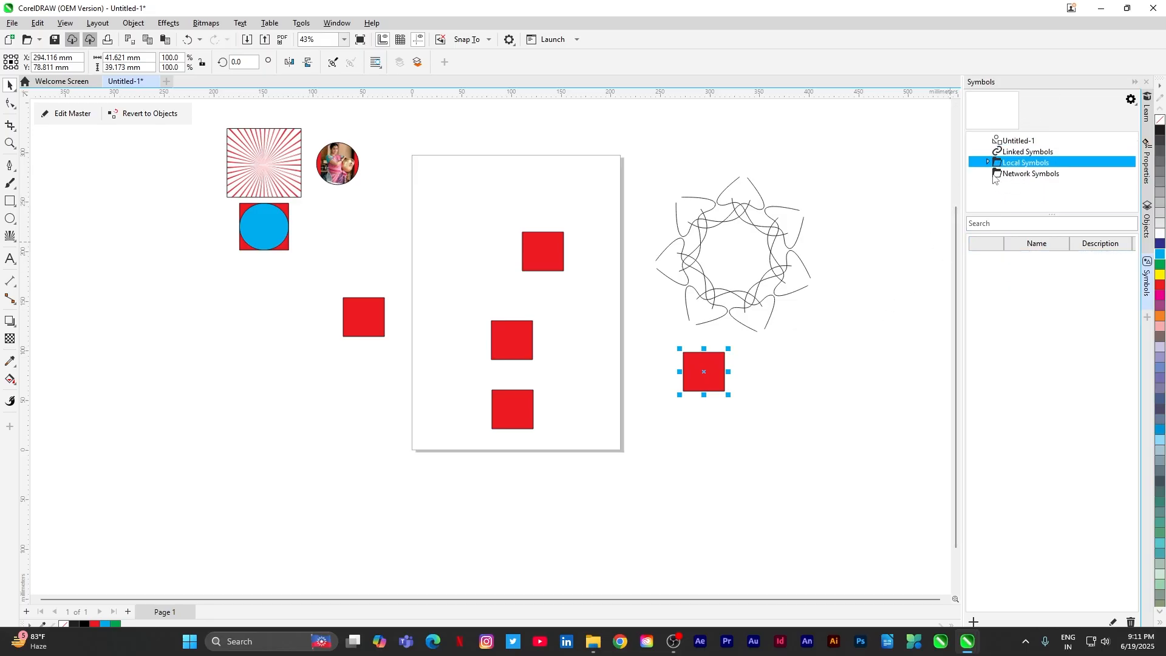
{"action": "left_click", "coordinate": [988, 164]}
{"action": "left_click", "coordinate": [1005, 142]}
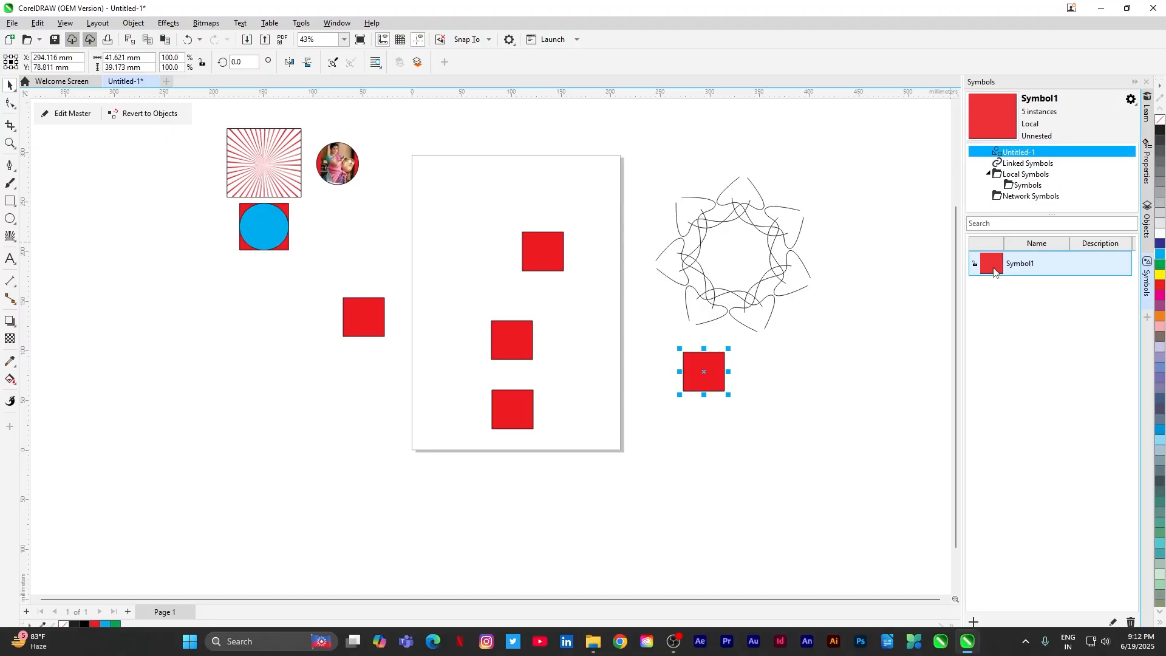
{"action": "left_click_drag", "start_coordinate": [433, 389], "coordinate": [429, 395]}
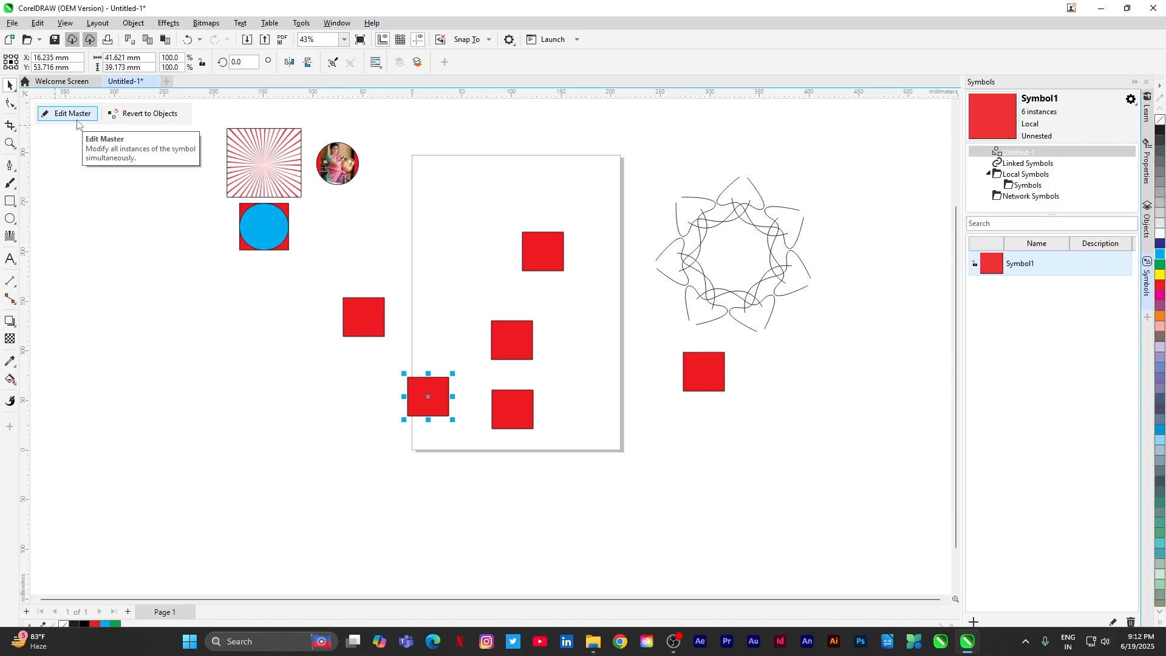
Edit the symbol's master: enlarge the rectangle to about 68 × 64 mm, fill it with cyan and finish editing
{"action": "left_click", "coordinate": [77, 120]}
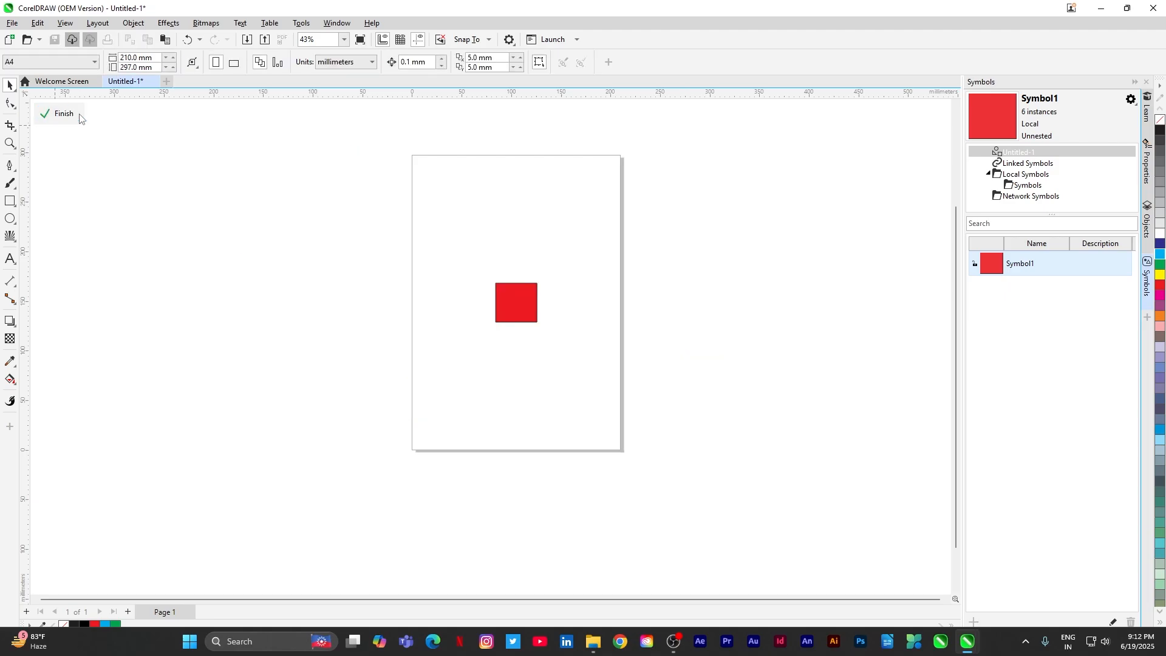
{"action": "left_click", "coordinate": [508, 296]}
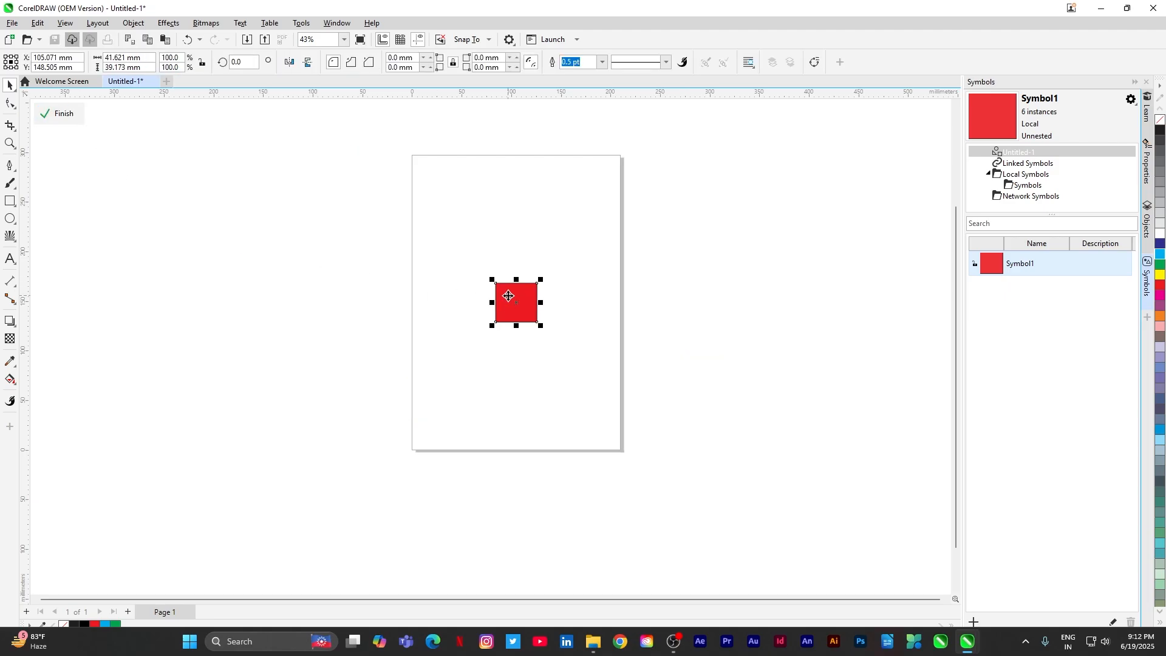
{"action": "left_click_drag", "start_coordinate": [540, 325], "coordinate": [570, 365]}
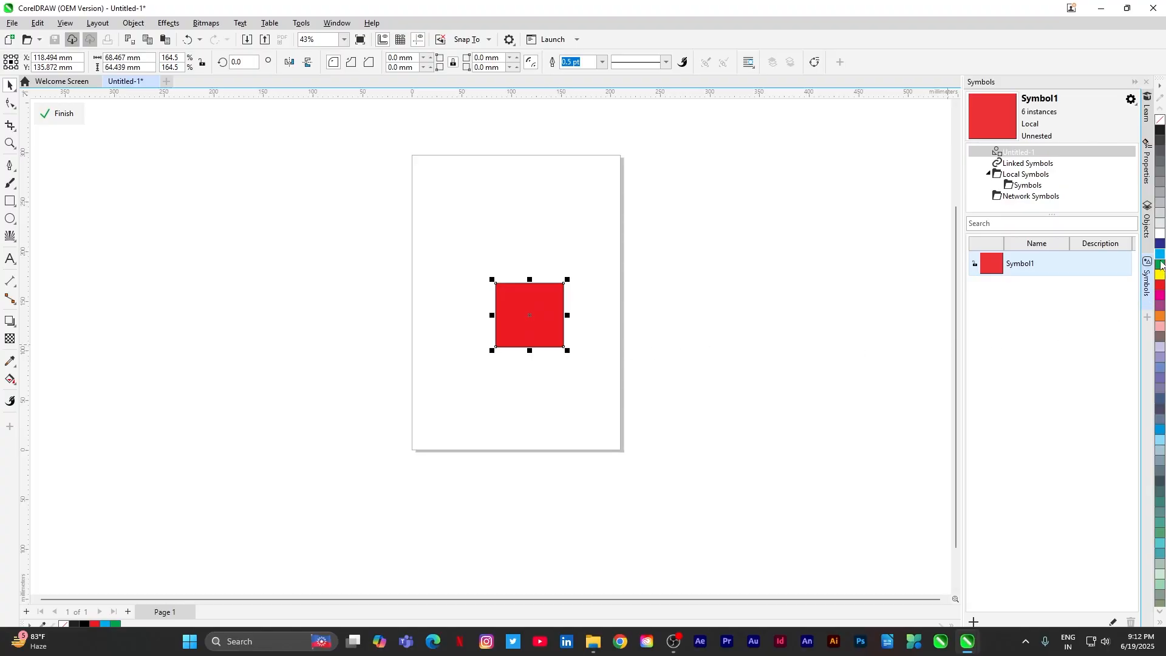
{"action": "left_click", "coordinate": [1160, 255]}
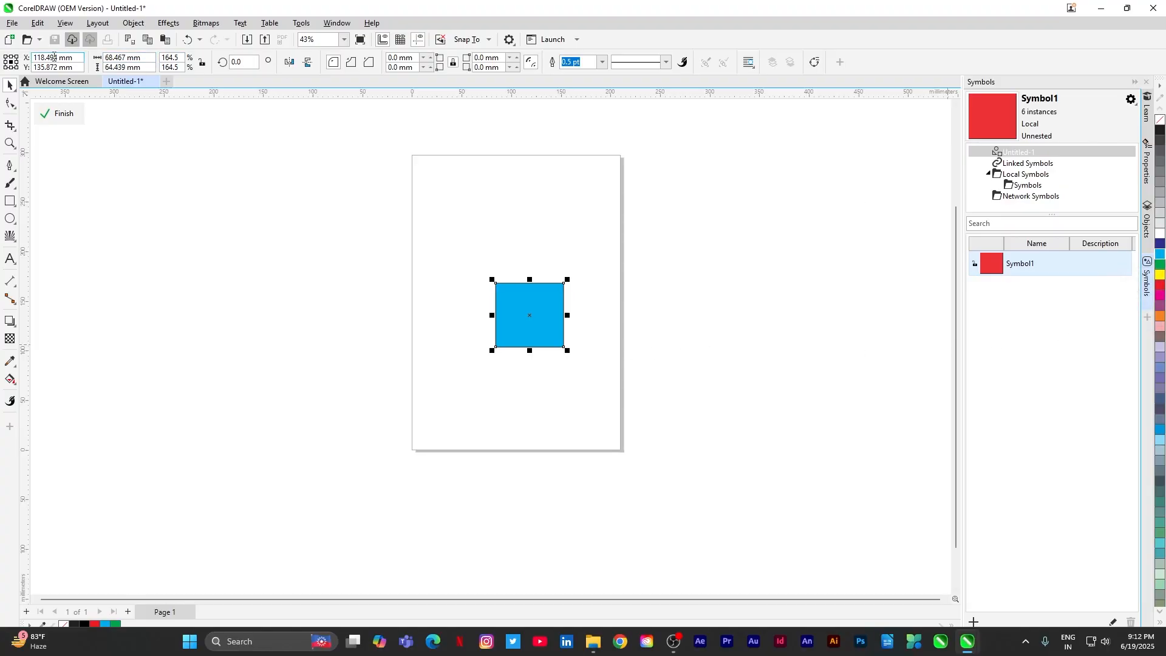
{"action": "left_click", "coordinate": [67, 116]}
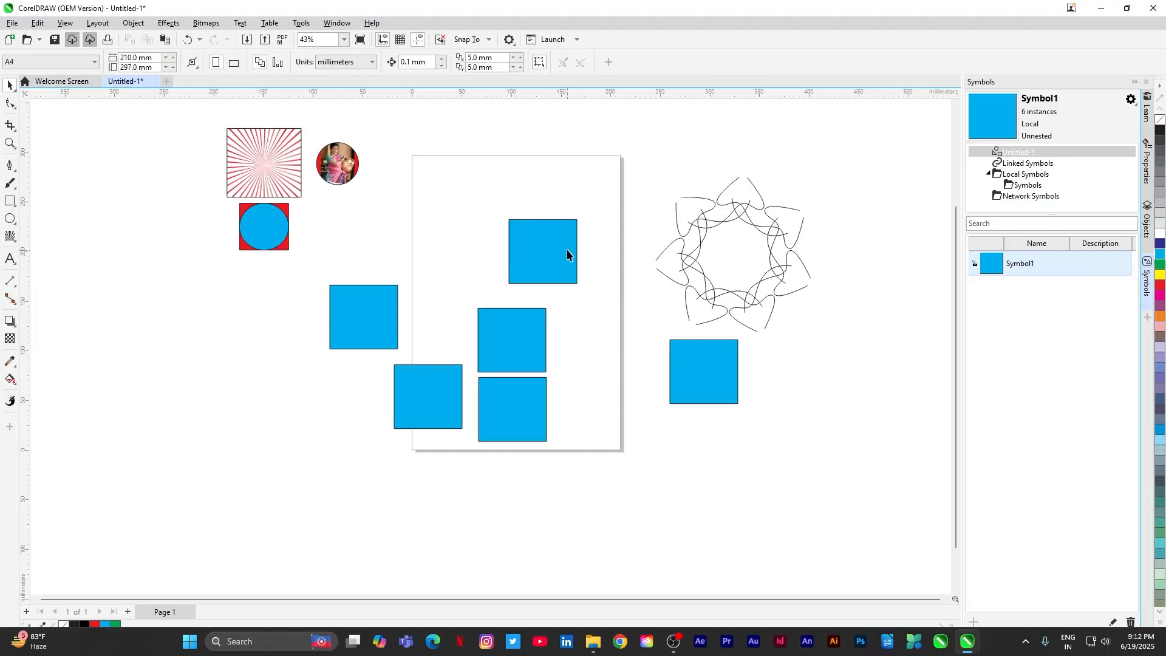
Move the three symbol instances on the page farther apart and revert the bottom one to a regular object
{"action": "left_click_drag", "start_coordinate": [569, 251], "coordinate": [554, 195]}
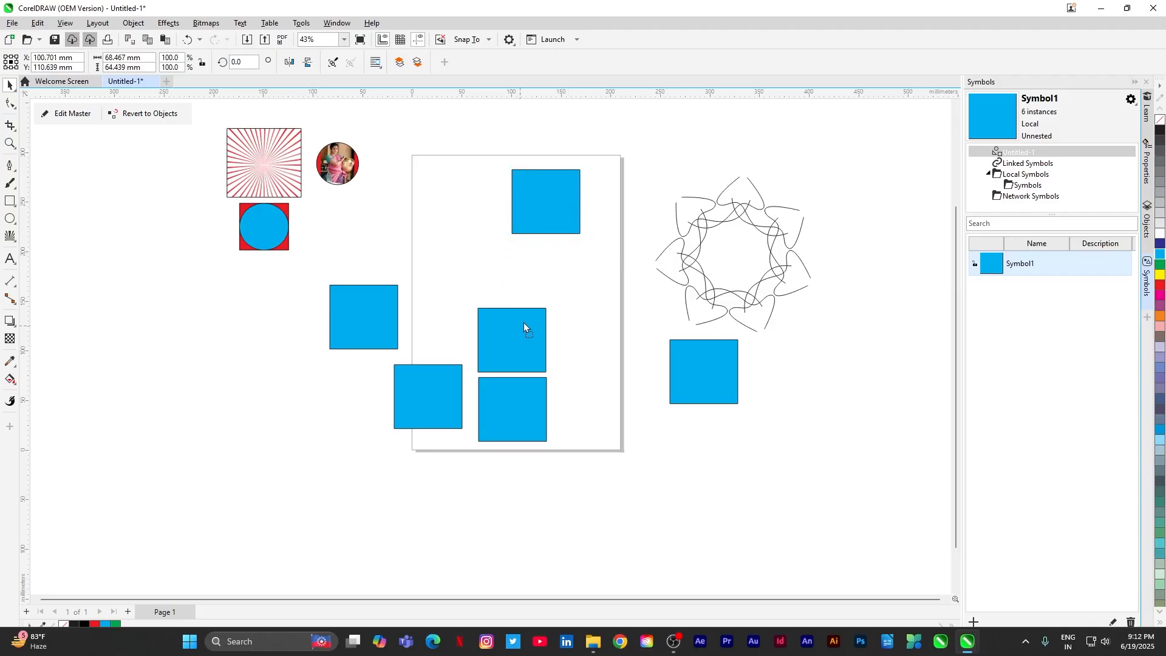
{"action": "left_click_drag", "start_coordinate": [523, 322], "coordinate": [567, 296]}
{"action": "left_click_drag", "start_coordinate": [517, 408], "coordinate": [535, 422]}
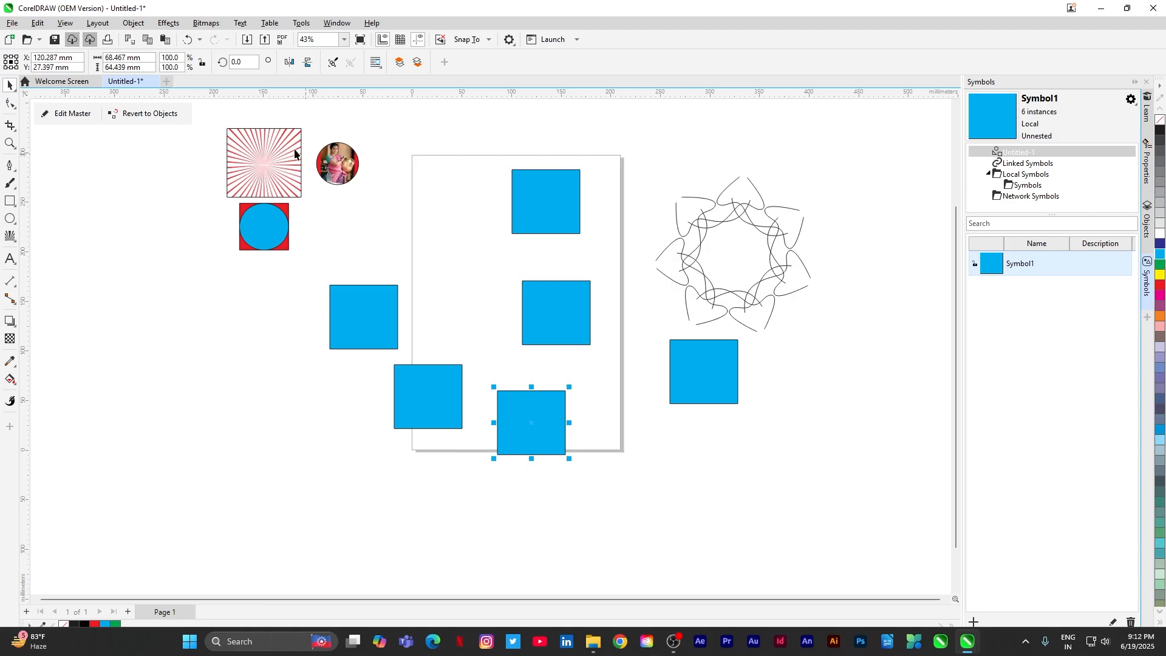
{"action": "left_click", "coordinate": [148, 116]}
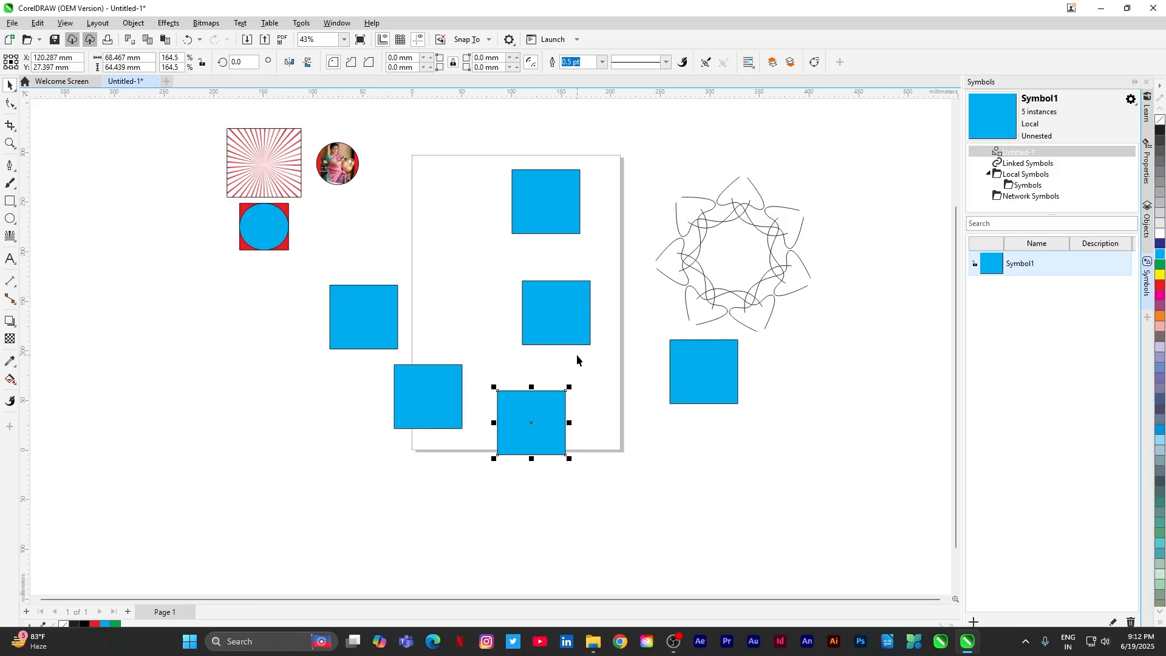
Fill the reverted rectangle near the page's bottom edge with red
{"action": "left_click", "coordinate": [579, 375]}
{"action": "left_click", "coordinate": [575, 325]}
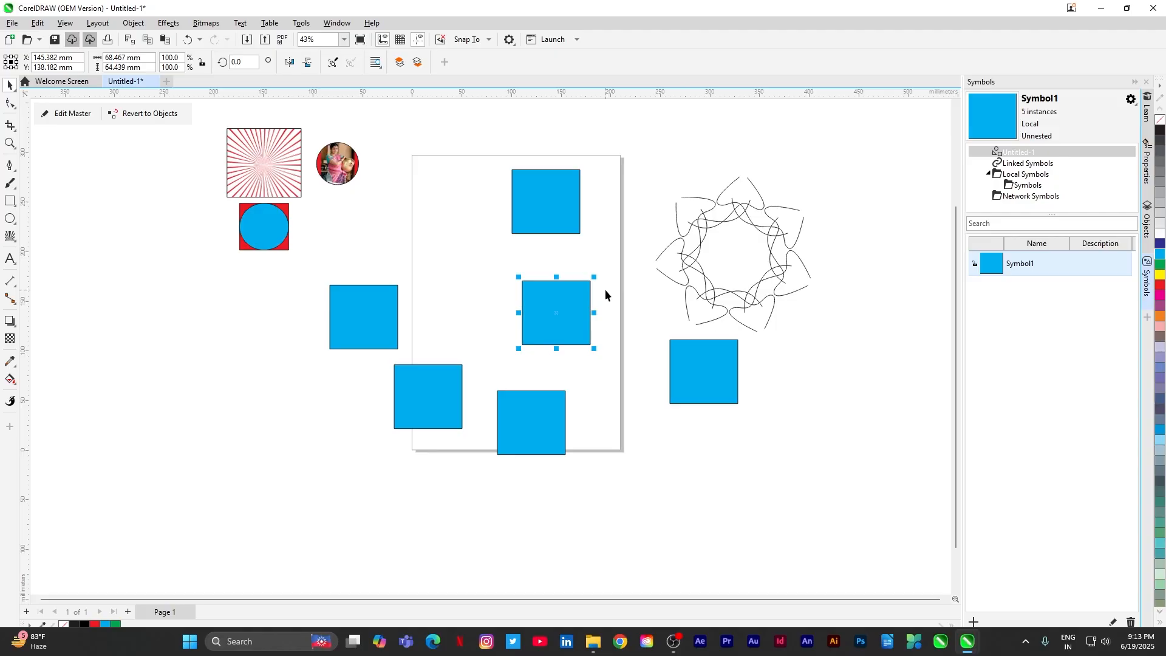
{"action": "left_click", "coordinate": [547, 420]}
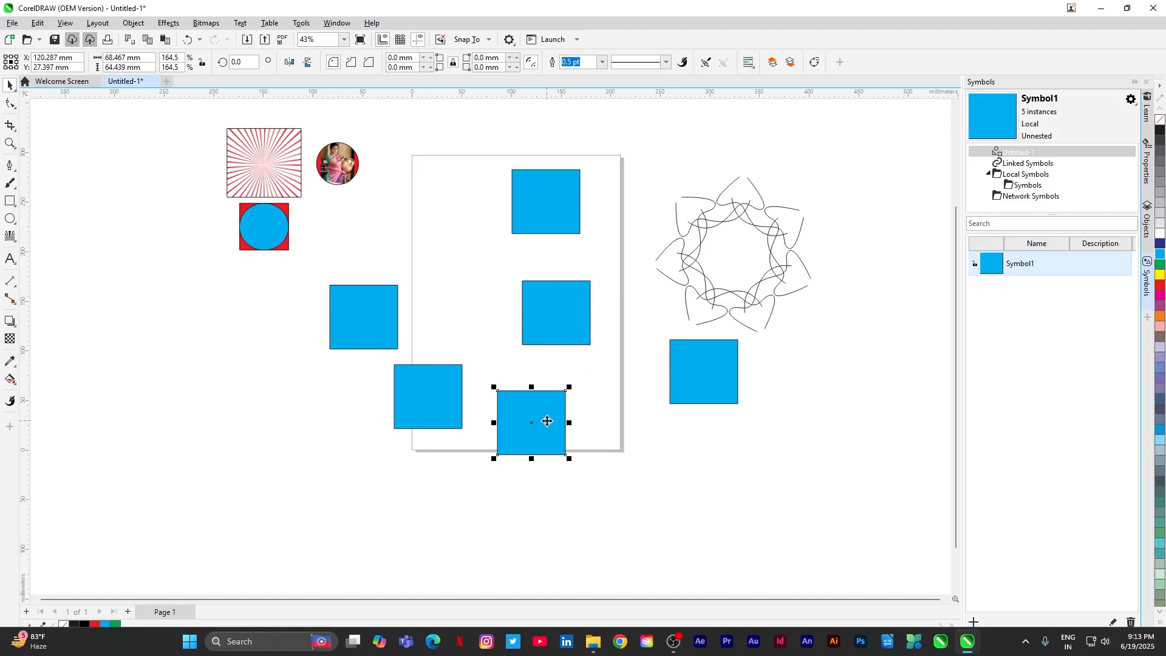
{"action": "left_click", "coordinate": [1159, 289]}
{"action": "left_click", "coordinate": [824, 435]}
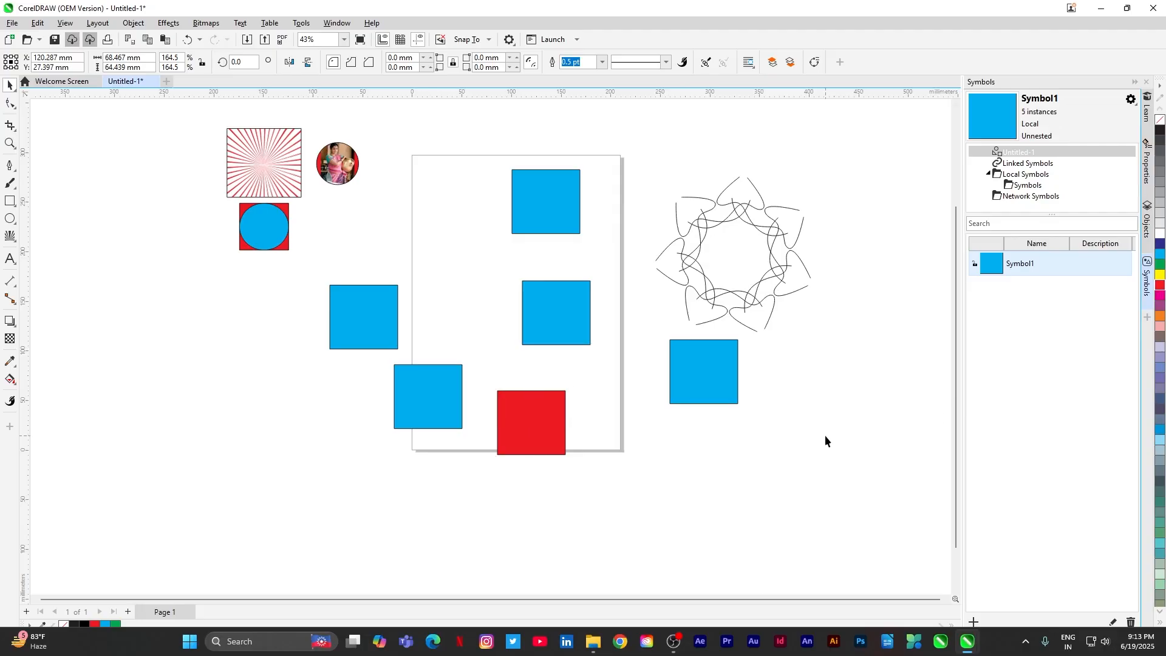
Move three symbol instances leftward: two well off the page below the red-and-blue square, and the upper one over the page's left edge
{"action": "left_click", "coordinate": [527, 320]}
{"action": "left_click", "coordinate": [454, 390]}
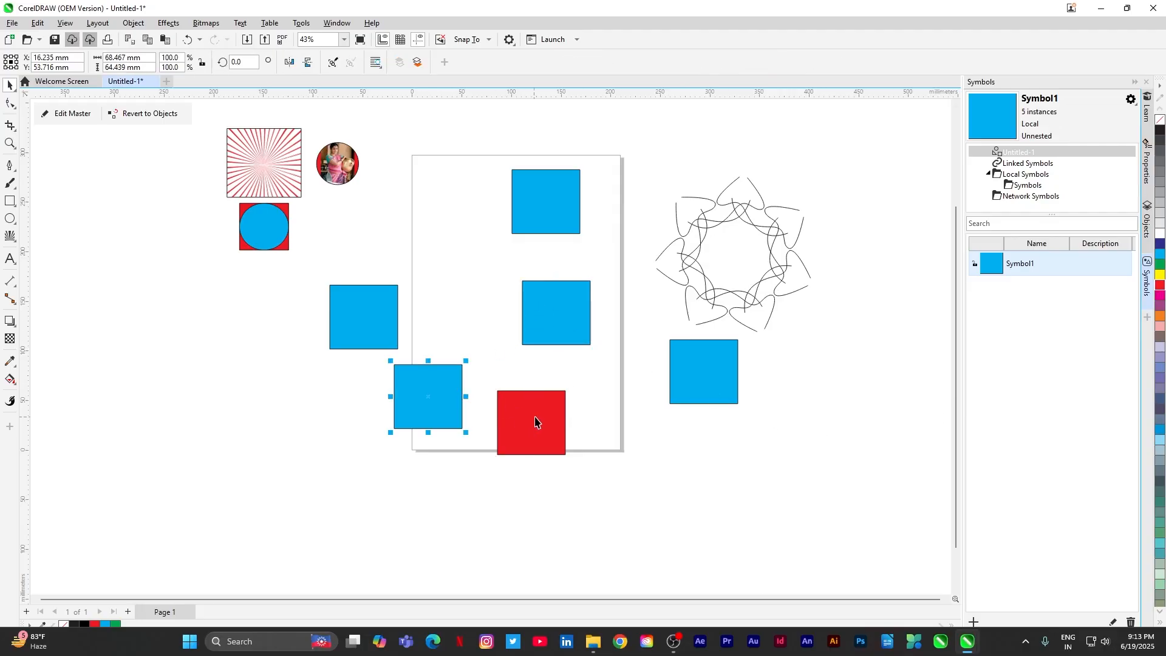
{"action": "left_click", "coordinate": [536, 422]}
{"action": "left_click", "coordinate": [556, 310]}
{"action": "left_click", "coordinate": [551, 204]}
{"action": "left_click_drag", "start_coordinate": [383, 311], "coordinate": [284, 295]}
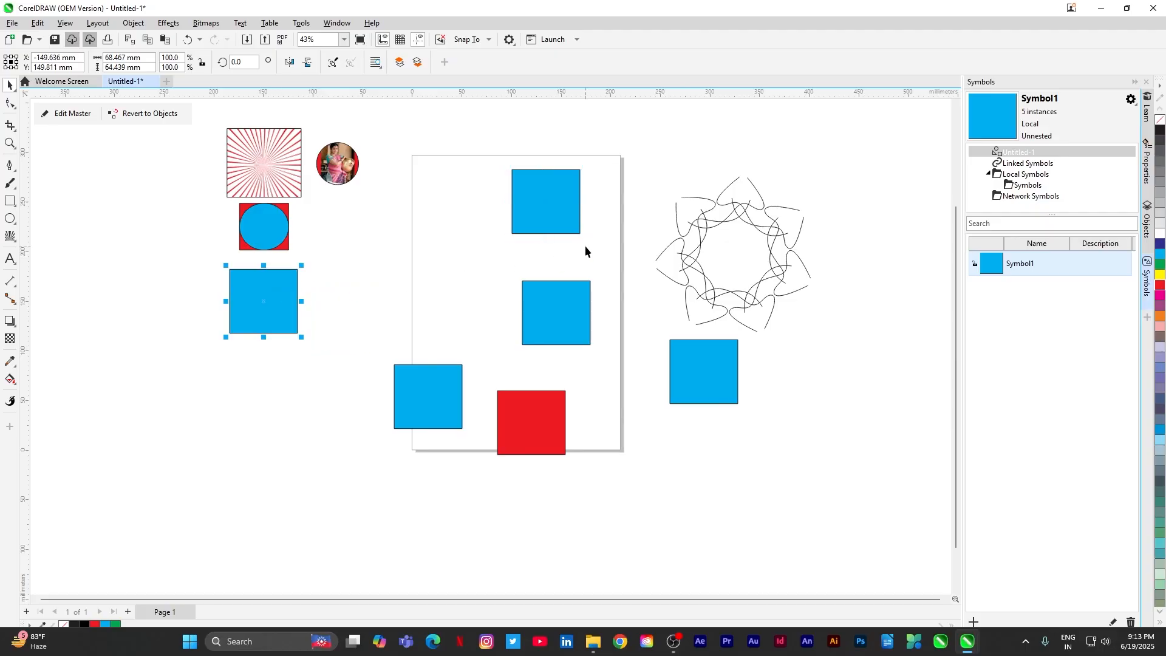
{"action": "left_click_drag", "start_coordinate": [557, 213], "coordinate": [392, 262]}
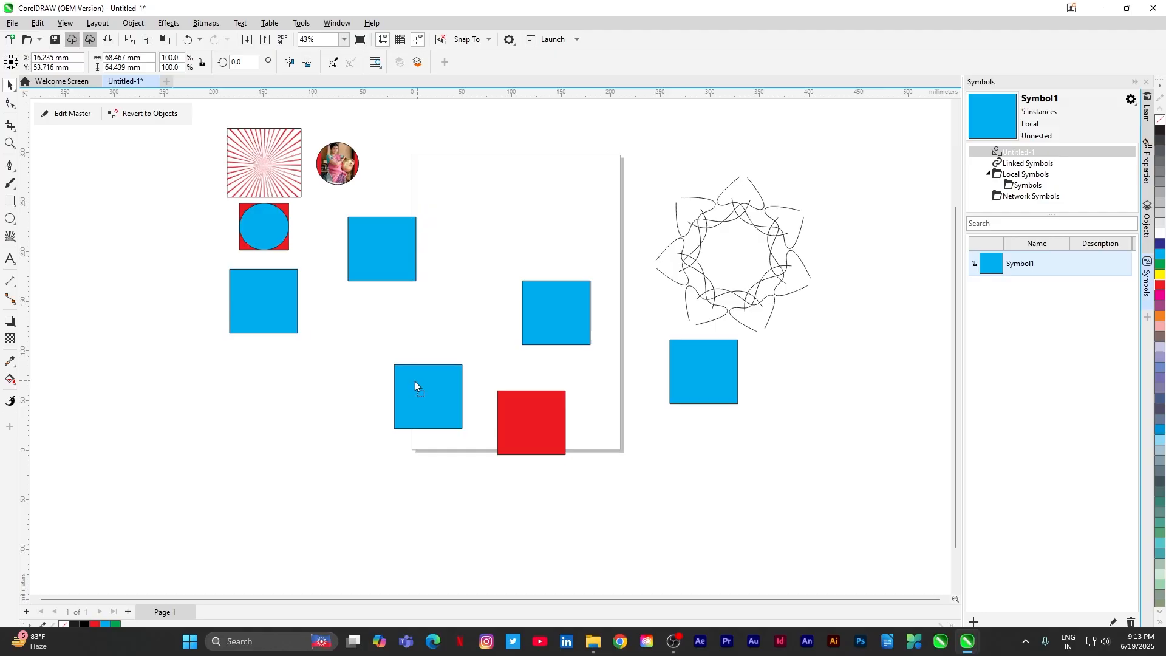
{"action": "left_click_drag", "start_coordinate": [414, 381], "coordinate": [242, 370]}
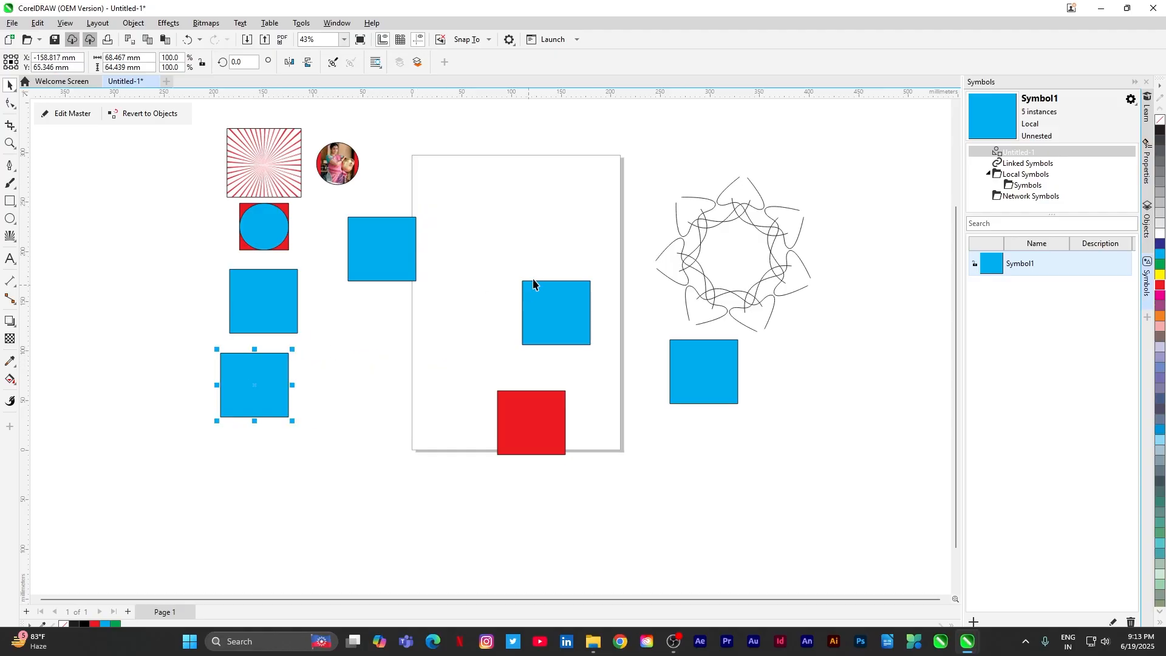
Delete the five symbol instances and the red rectangle on and around the page
{"action": "left_click_drag", "start_coordinate": [518, 260], "coordinate": [589, 413]}
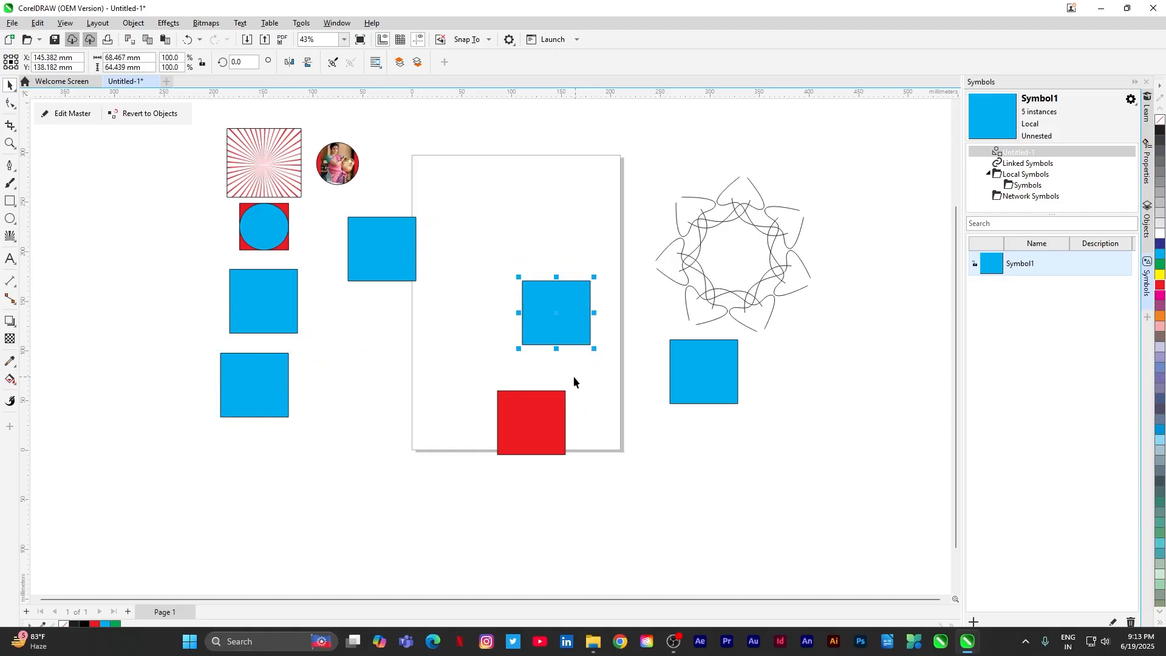
{"action": "key", "text": "Delete"}
{"action": "left_click", "coordinate": [534, 408]}
{"action": "key", "text": "Delete"}
{"action": "left_click", "coordinate": [703, 382]}
{"action": "key", "text": "Delete"}
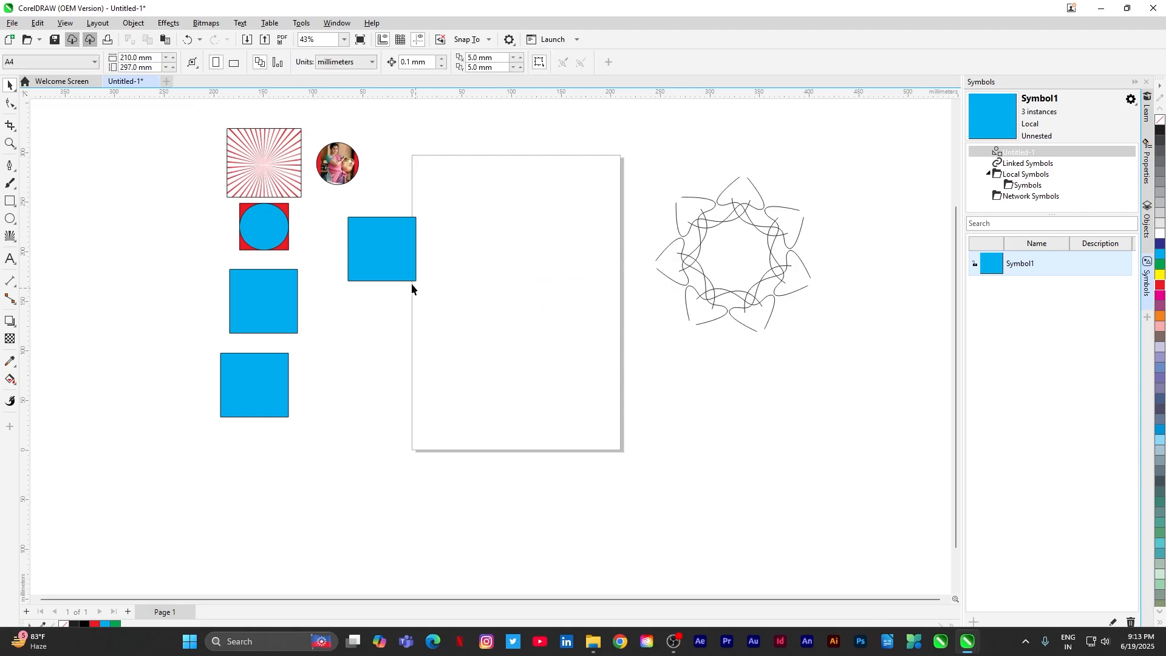
{"action": "left_click", "coordinate": [411, 280]}
{"action": "key", "text": "Delete"}
{"action": "left_click", "coordinate": [273, 315]}
{"action": "key", "text": "Delete"}
{"action": "left_click", "coordinate": [268, 367]}
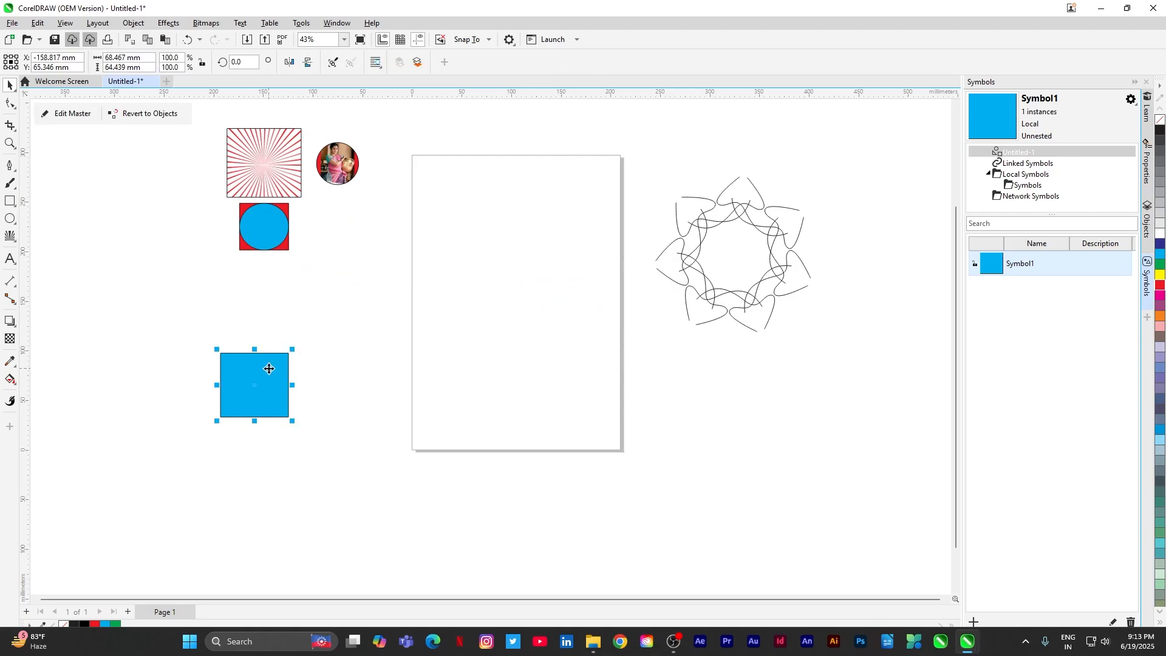
{"action": "key", "text": "Delete"}
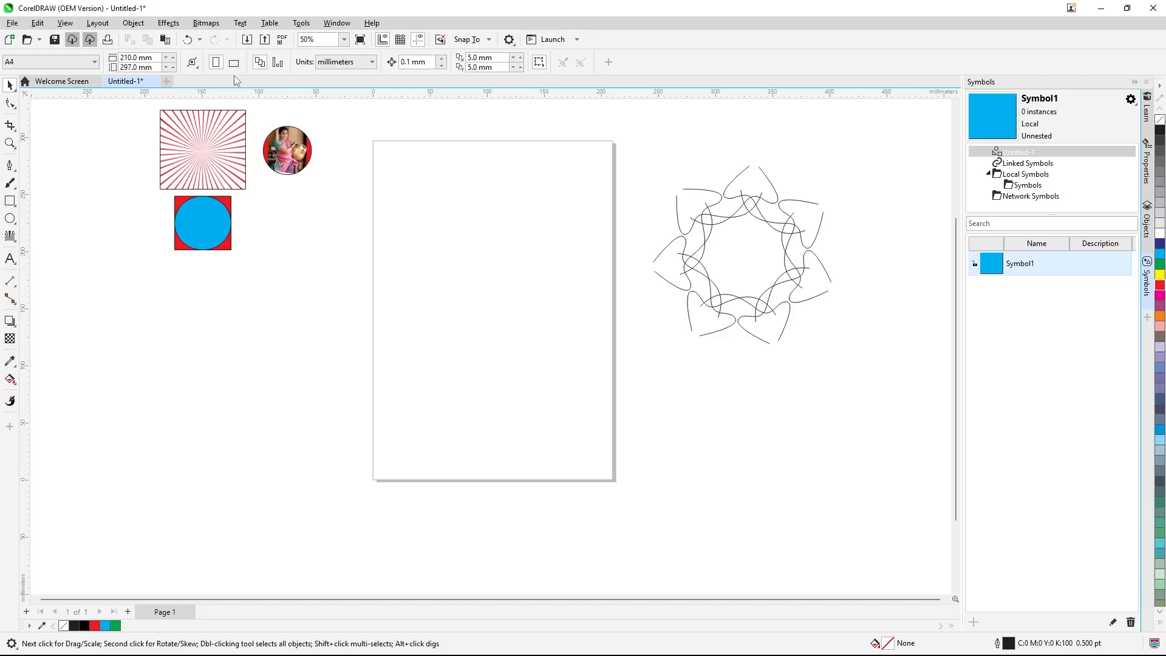
{"action": "left_click", "coordinate": [133, 23]}
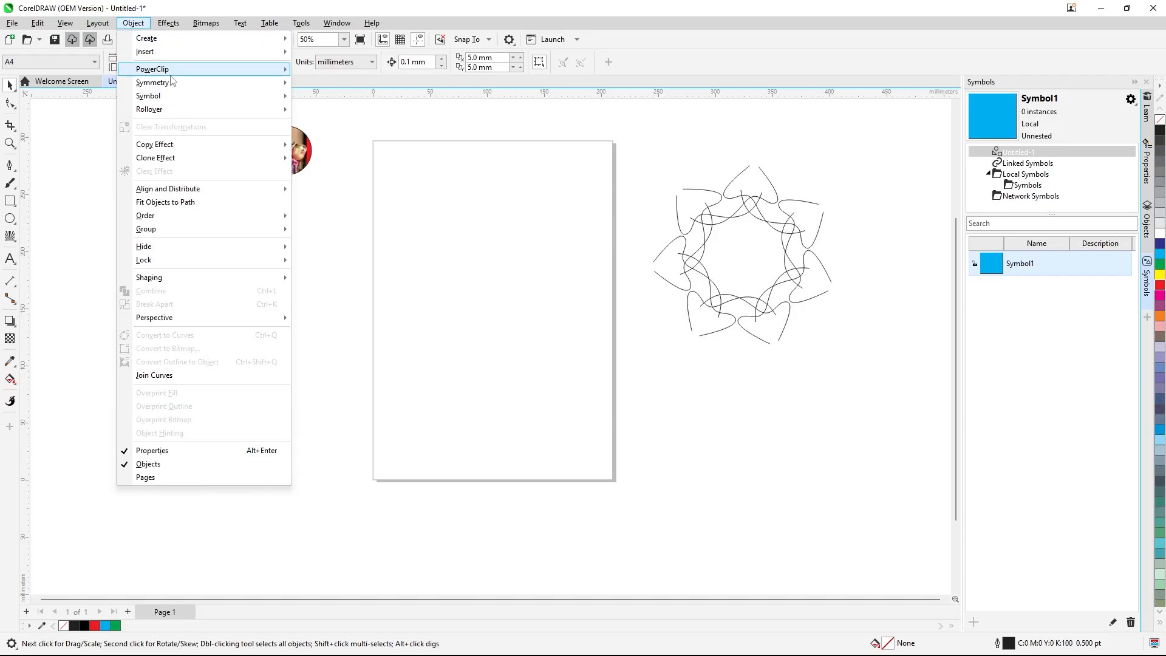
{"action": "mouse_move", "coordinate": [181, 111]}
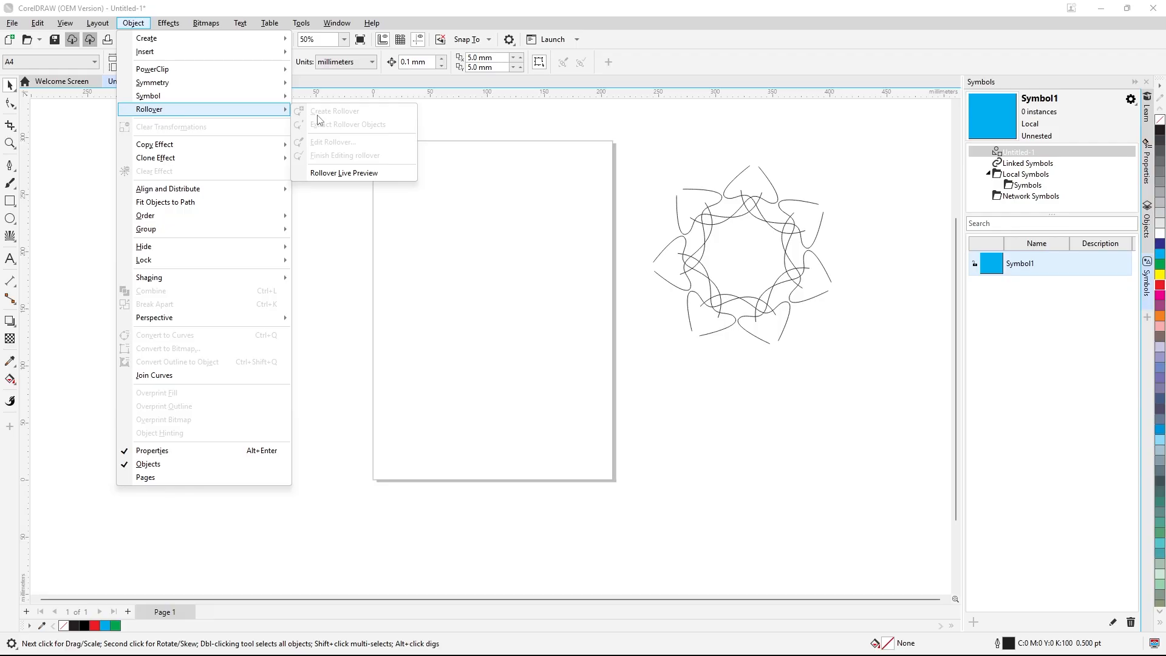
{"action": "left_click", "coordinate": [451, 231]}
{"action": "right_click", "coordinate": [454, 228]}
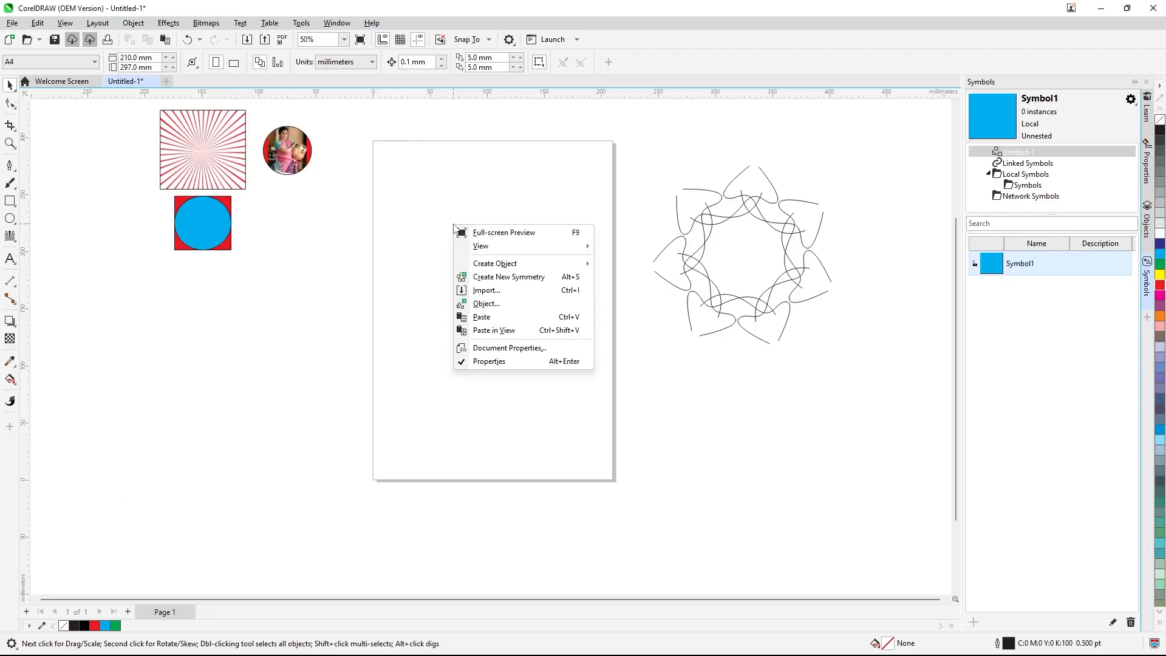
{"action": "left_click", "coordinate": [486, 292]}
{"action": "left_click", "coordinate": [661, 304]}
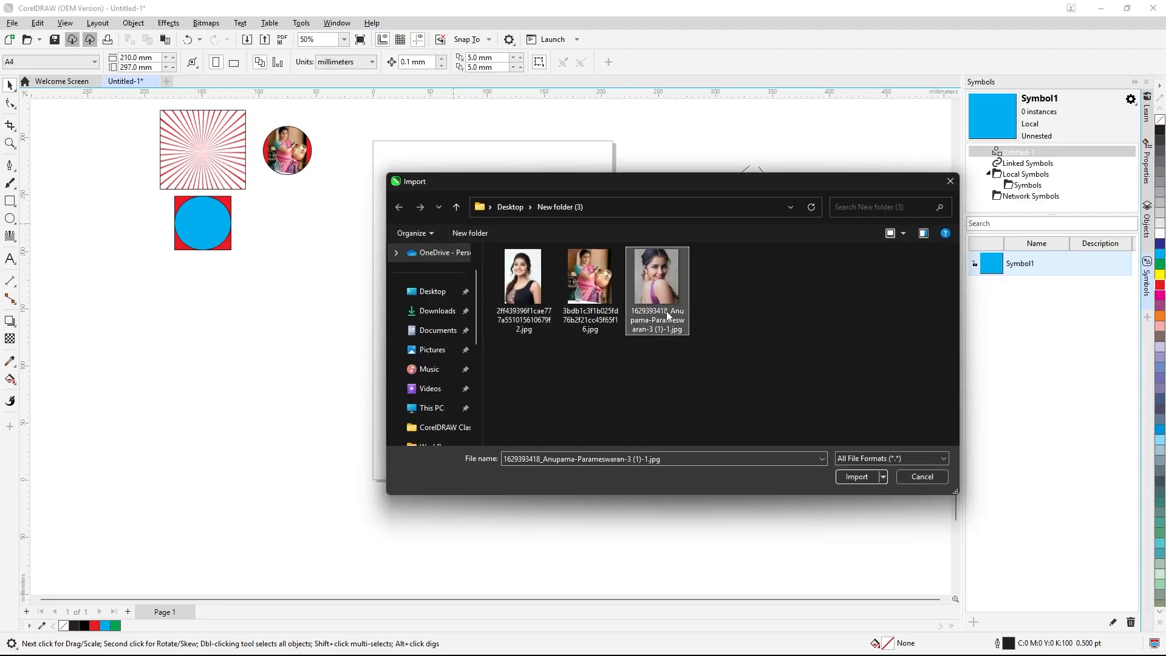
{"action": "left_click", "coordinate": [861, 472]}
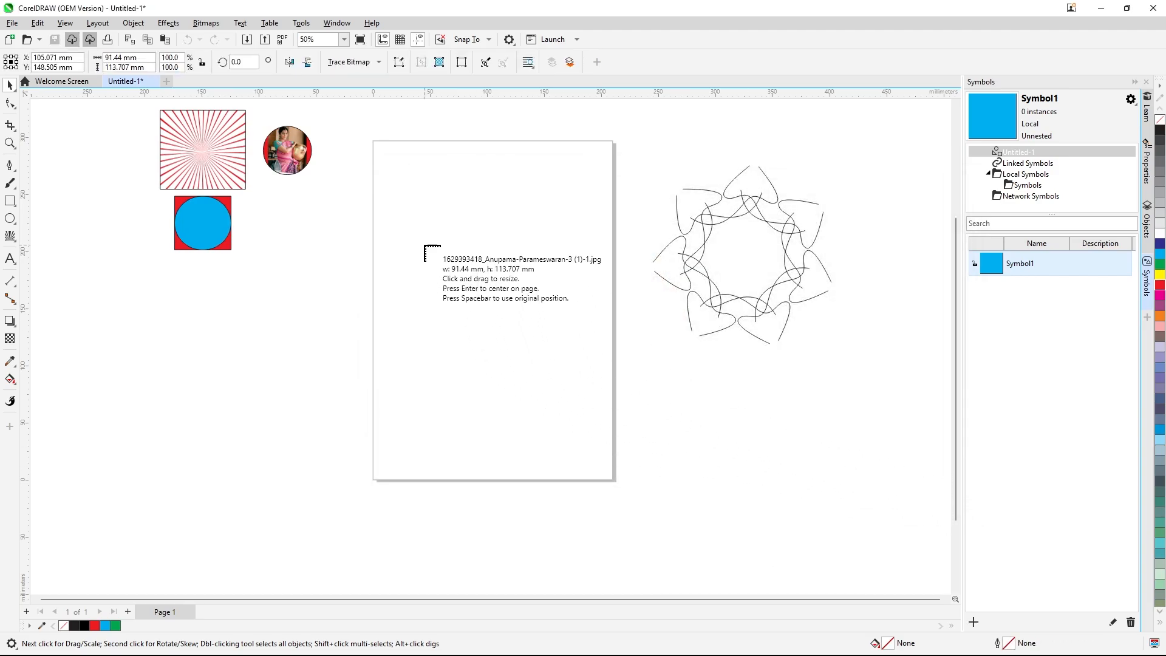
{"action": "left_click_drag", "start_coordinate": [421, 246], "coordinate": [557, 357]}
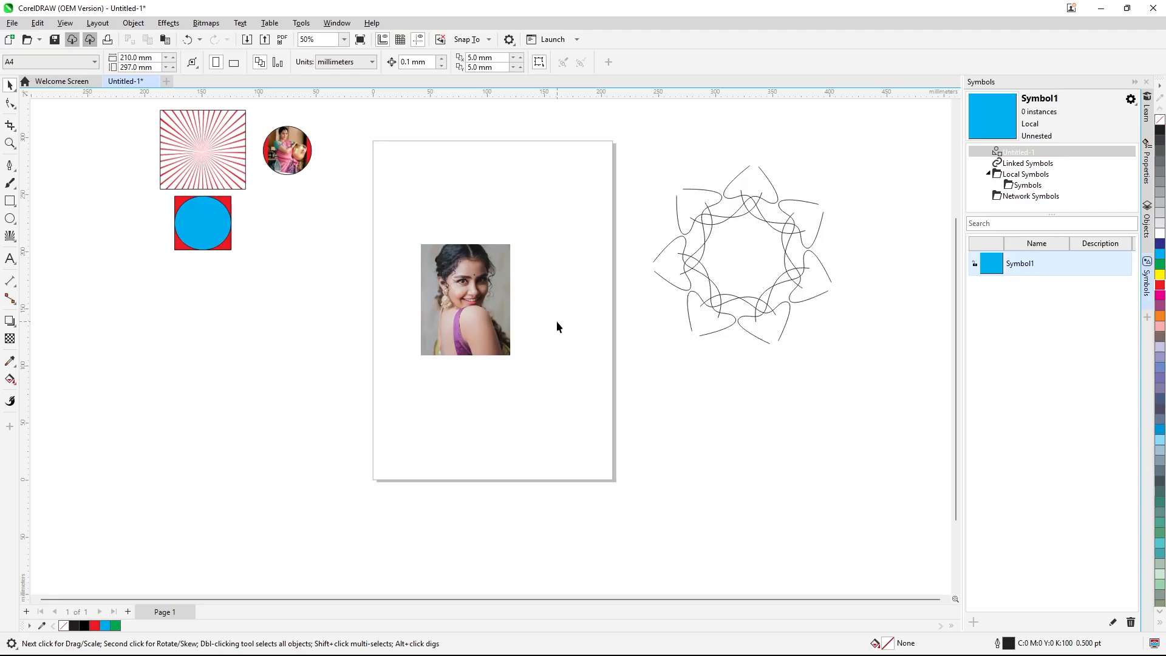
Create a rollover from the imported portrait and open it for editing
{"action": "left_click", "coordinate": [490, 275]}
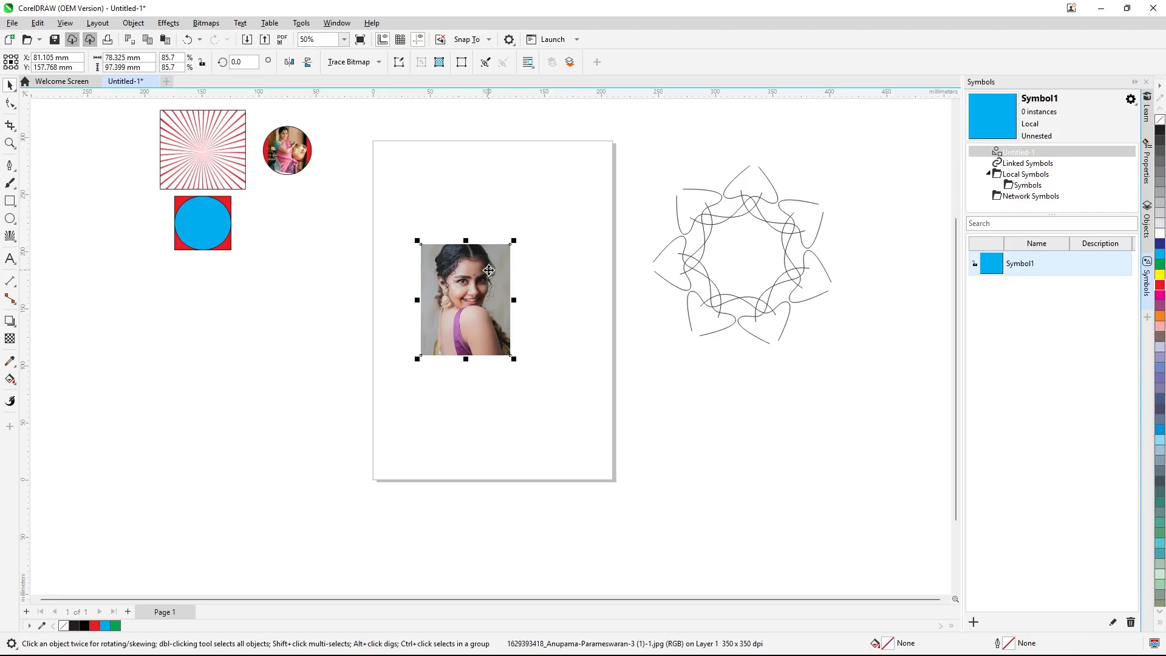
{"action": "left_click", "coordinate": [142, 27]}
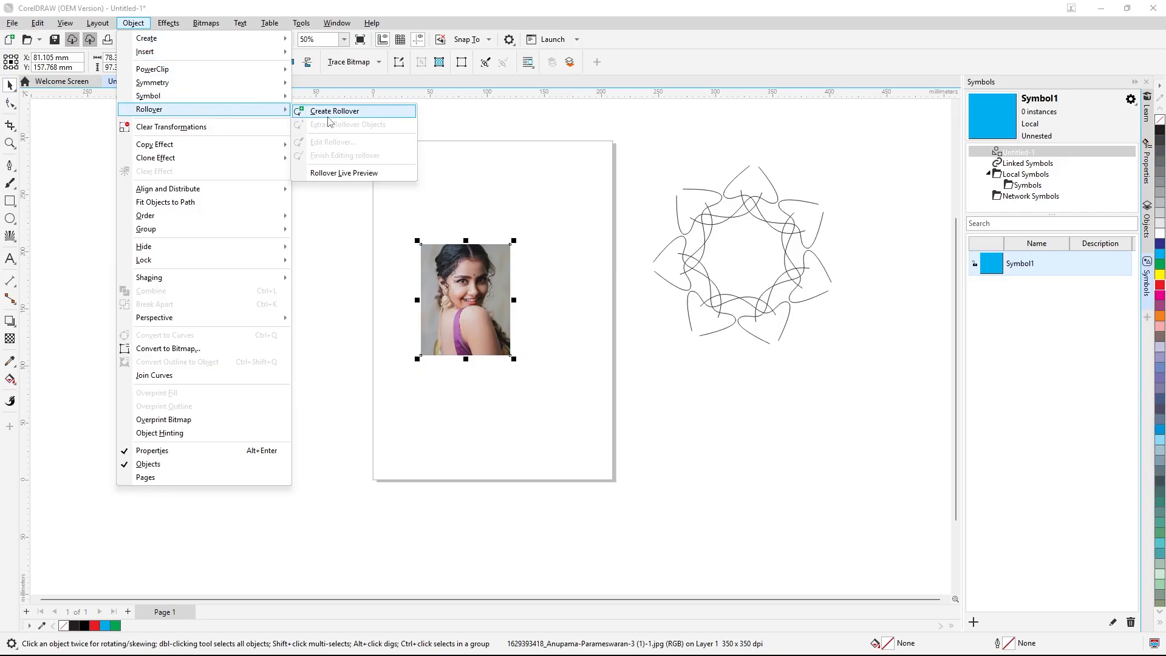
{"action": "left_click", "coordinate": [332, 113]}
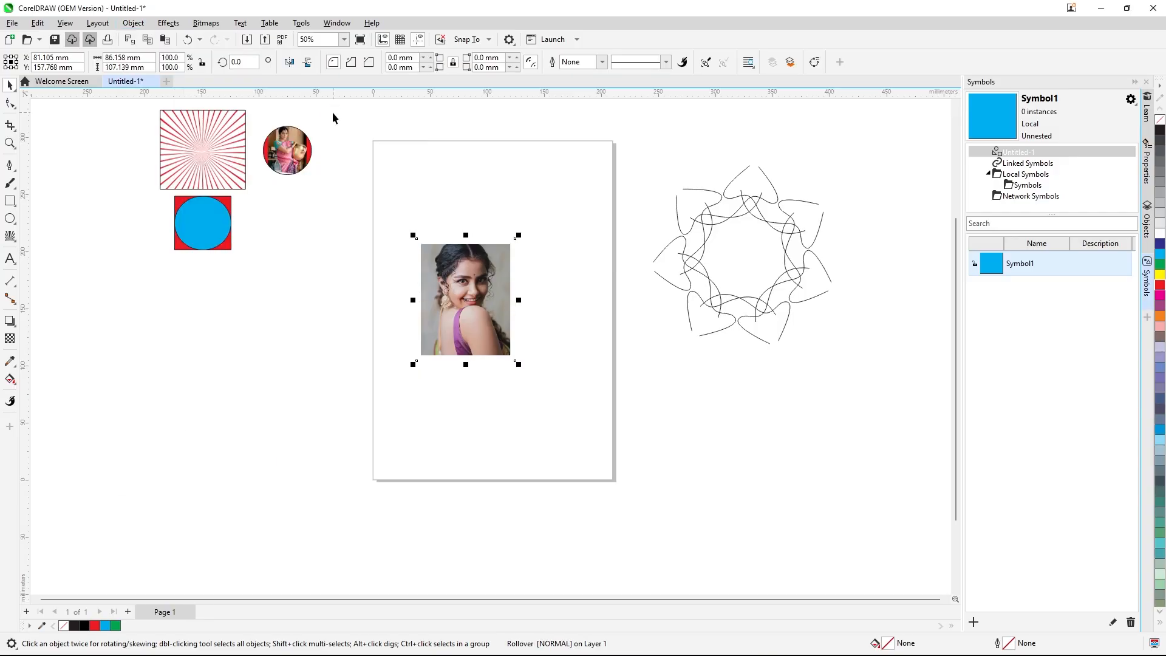
{"action": "left_click", "coordinate": [142, 28]}
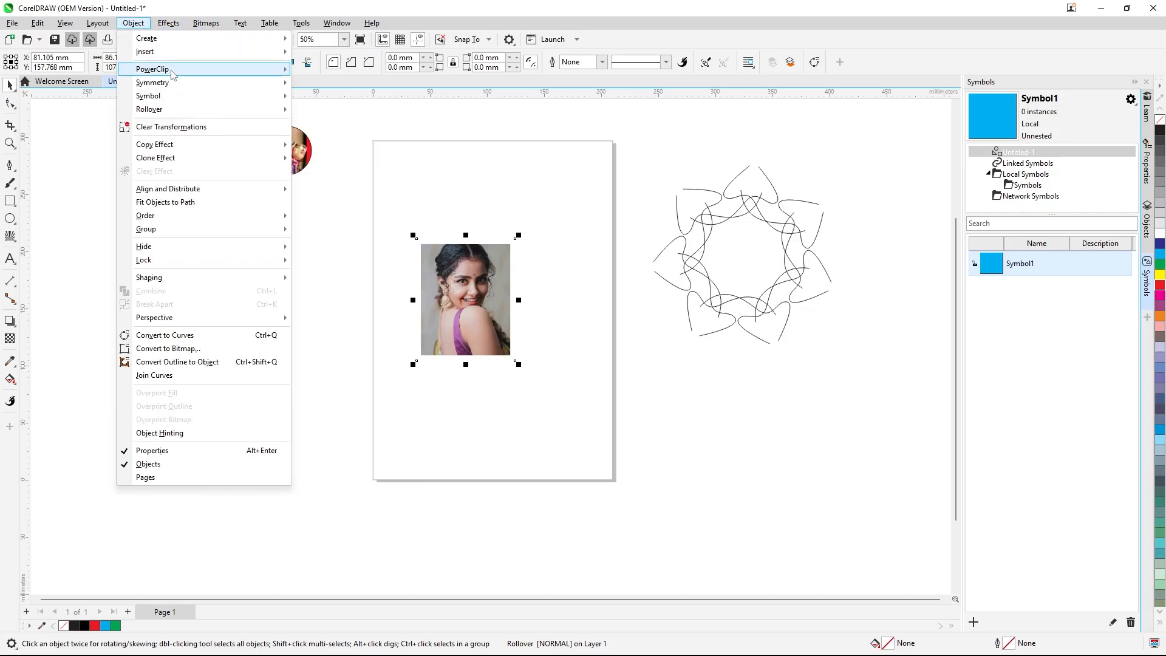
{"action": "mouse_move", "coordinate": [251, 113]}
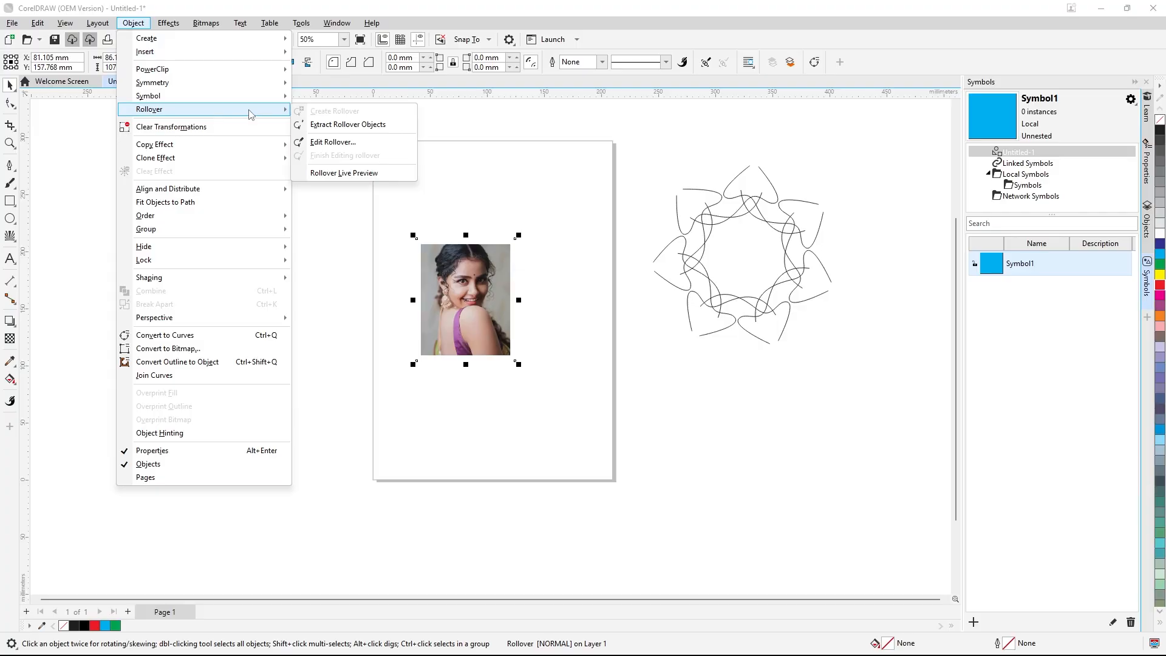
{"action": "left_click", "coordinate": [342, 143]}
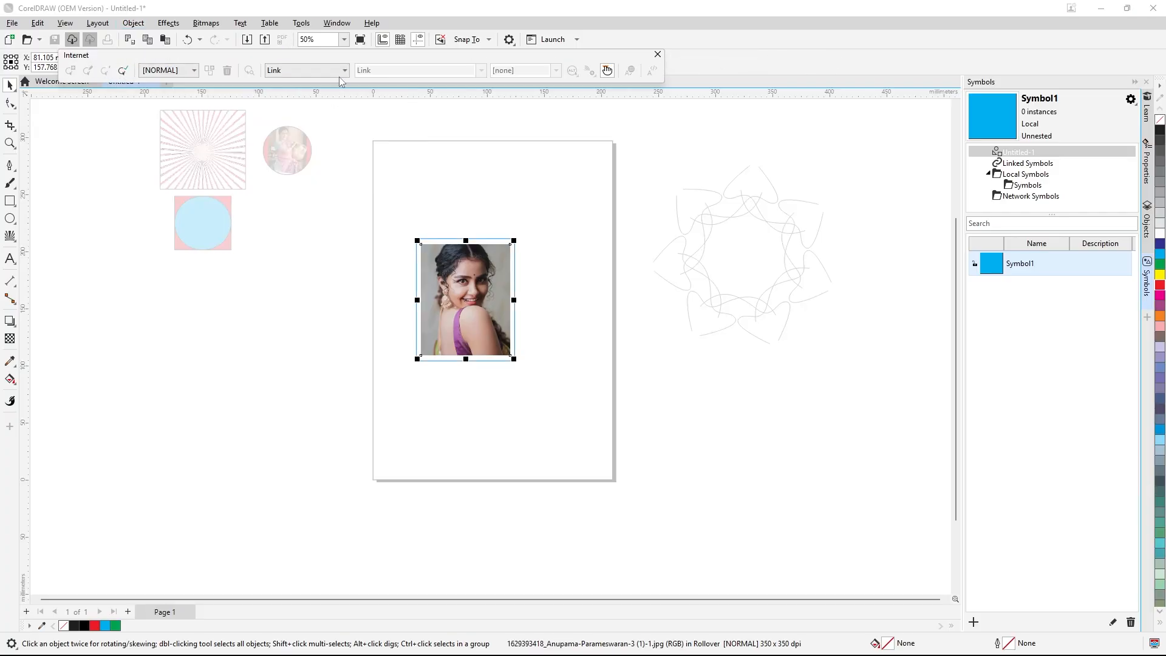
{"action": "left_click_drag", "start_coordinate": [368, 107], "coordinate": [379, 132]}
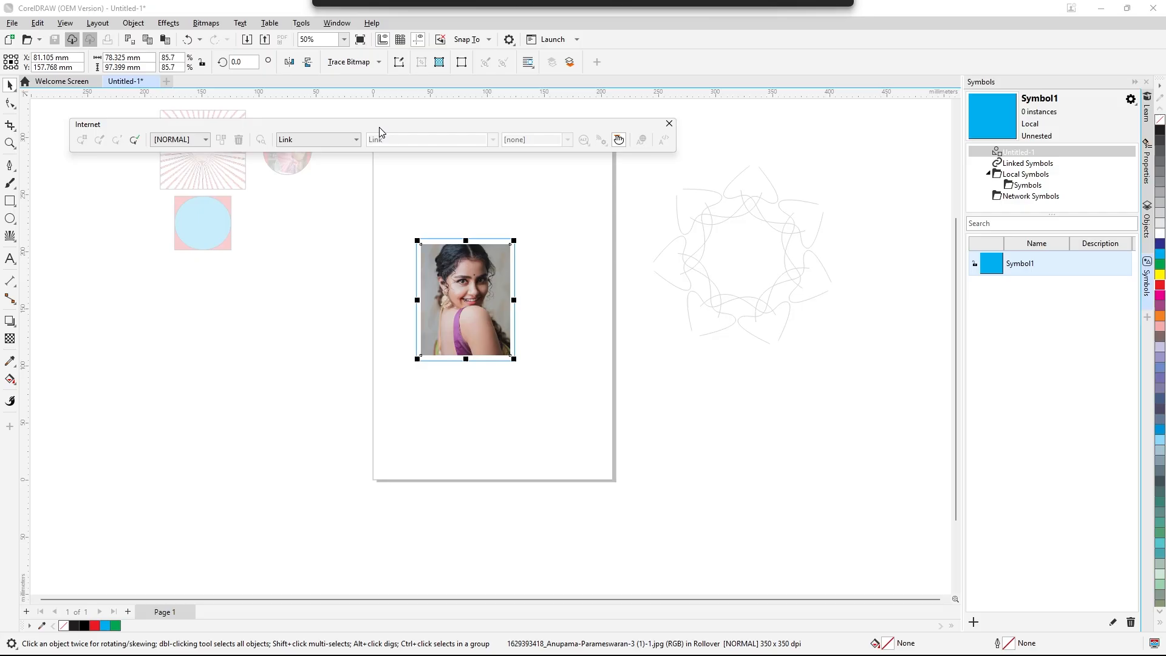
Import 3bdb1c3f1b025fd76b2f21cc45f65f16.jpg into the rollover's NORMAL state and place it over the portrait at a matching size
{"action": "left_click", "coordinate": [206, 141]}
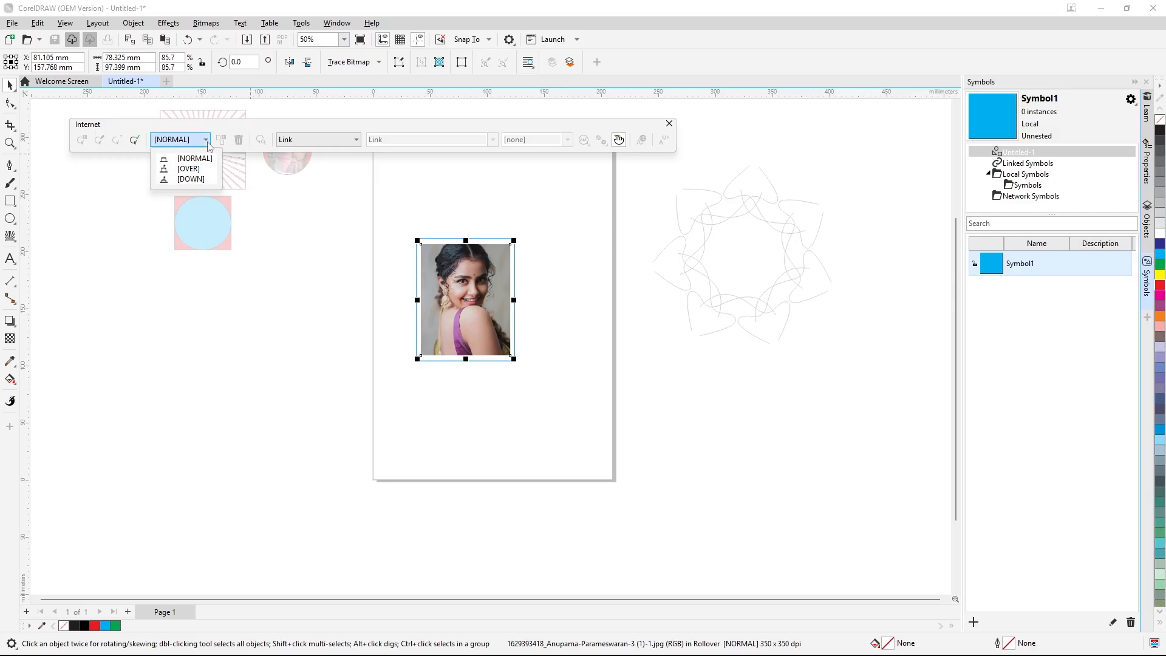
{"action": "left_click", "coordinate": [207, 141]}
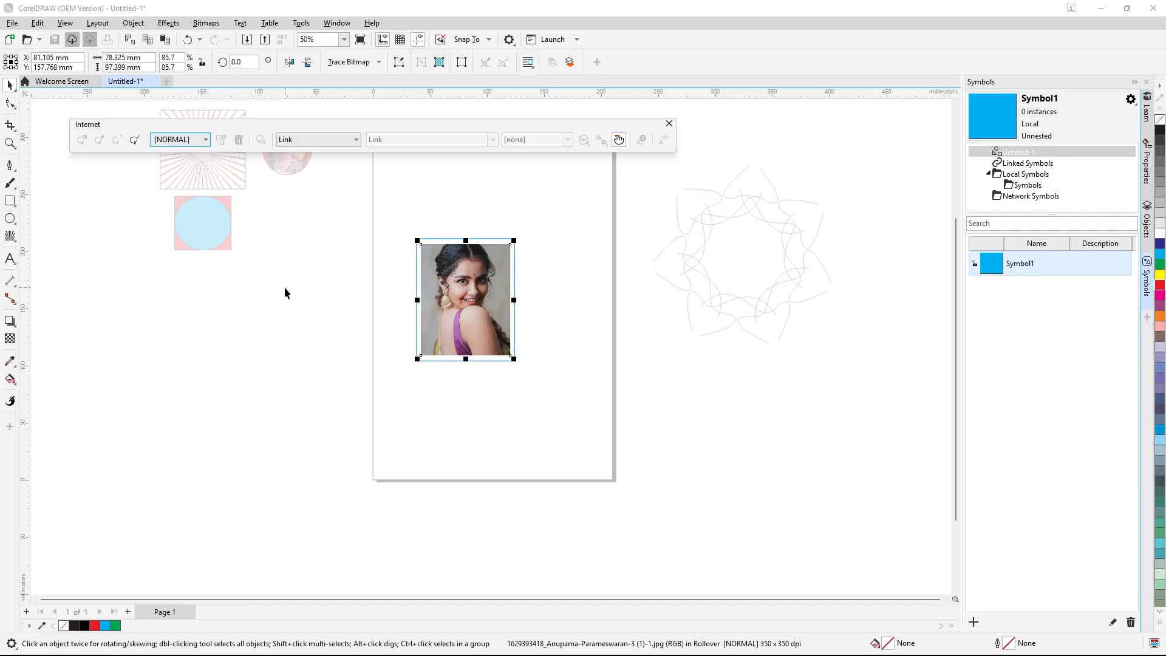
{"action": "right_click", "coordinate": [312, 247]}
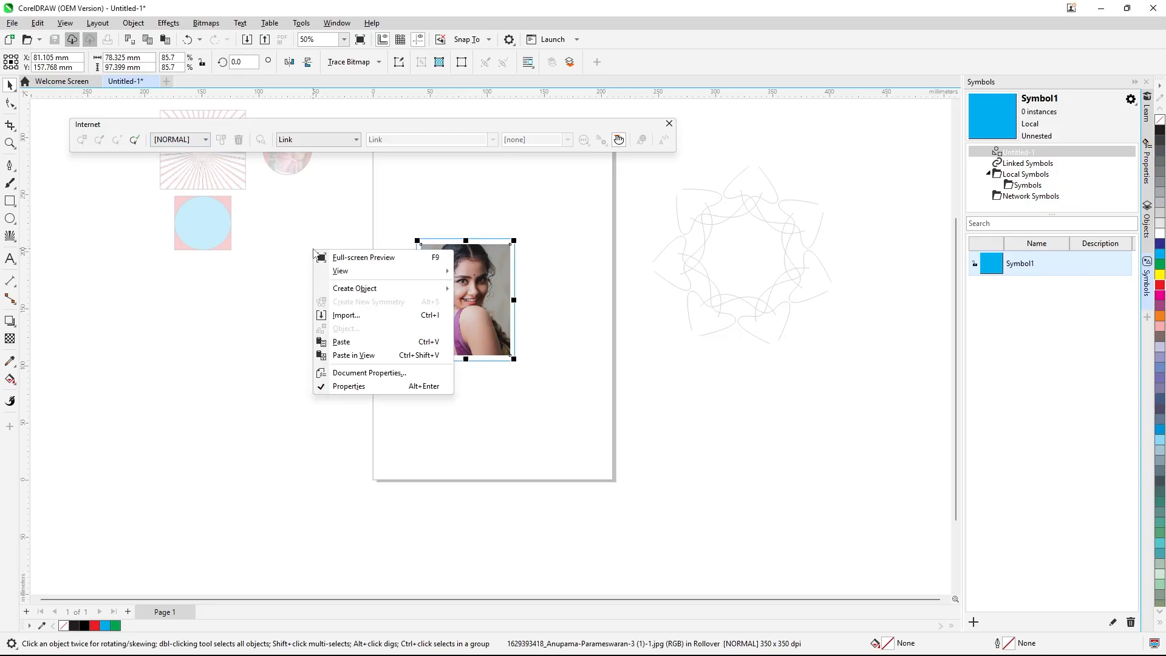
{"action": "left_click", "coordinate": [338, 315]}
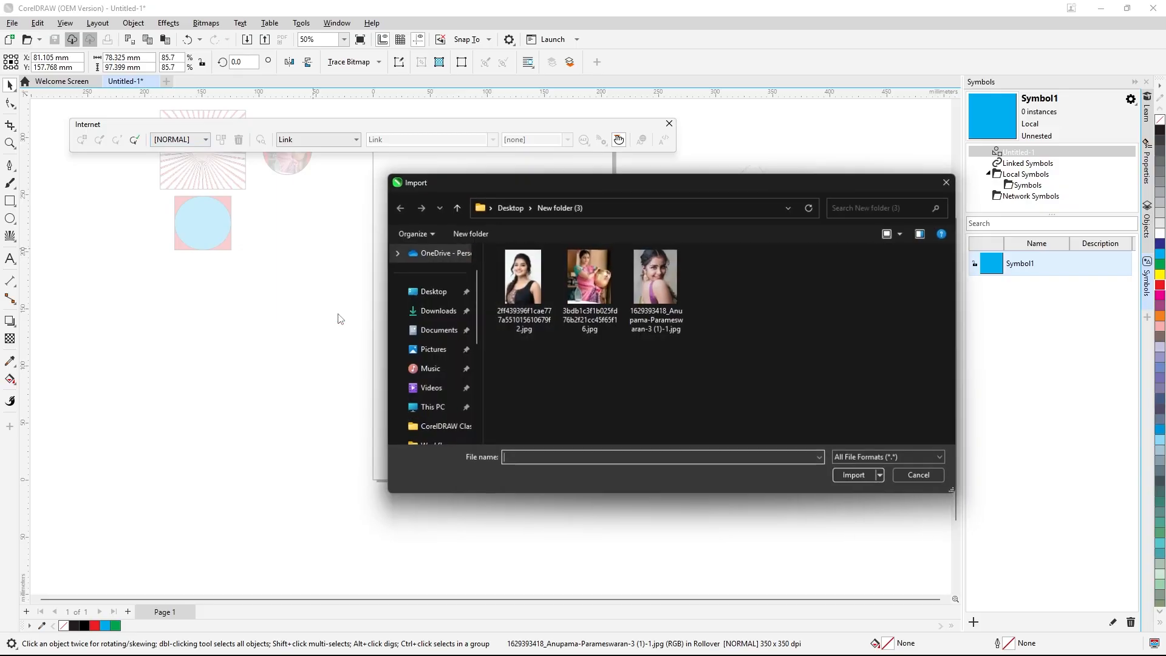
{"action": "left_click", "coordinate": [574, 299]}
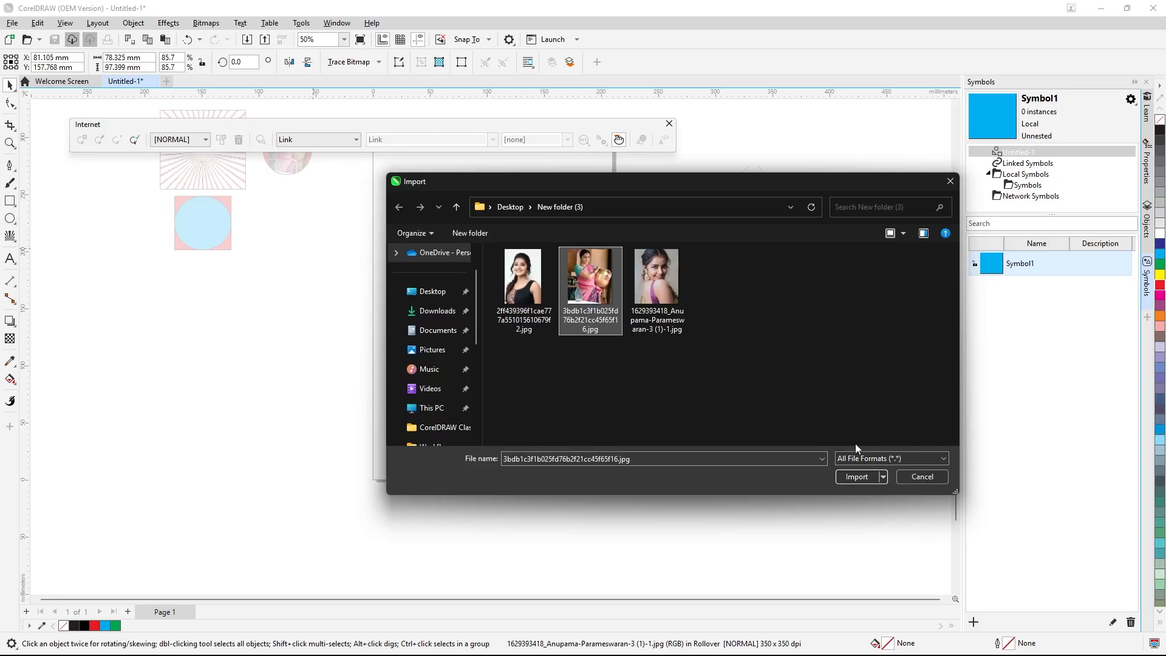
{"action": "left_click", "coordinate": [857, 476]}
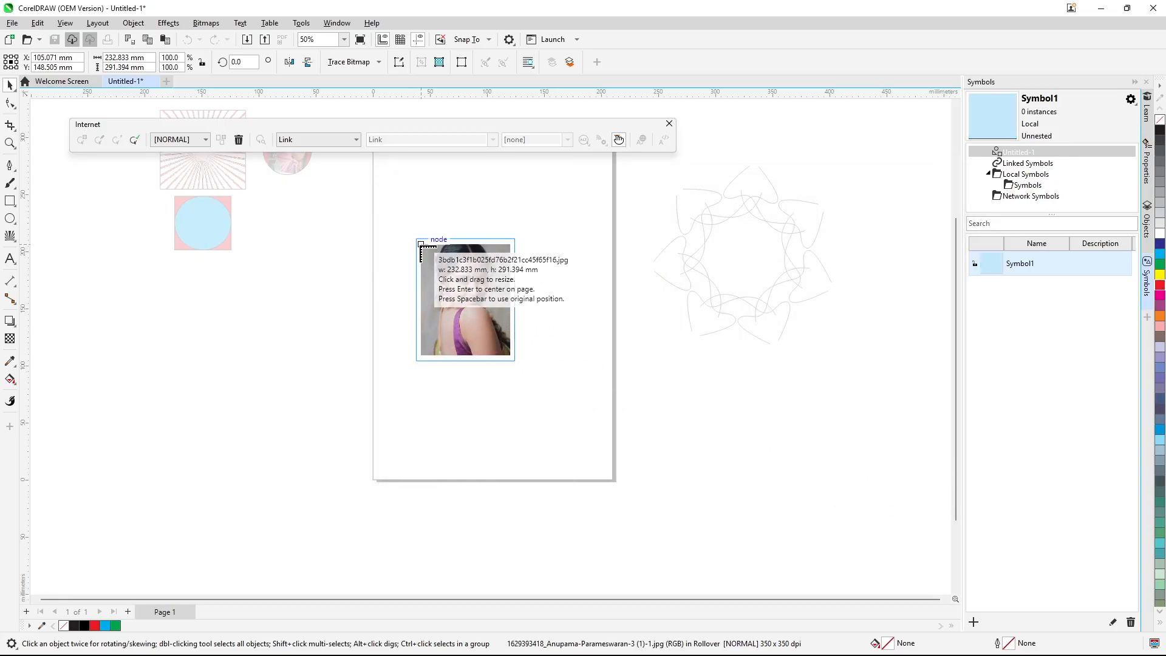
{"action": "left_click_drag", "start_coordinate": [421, 244], "coordinate": [510, 381]}
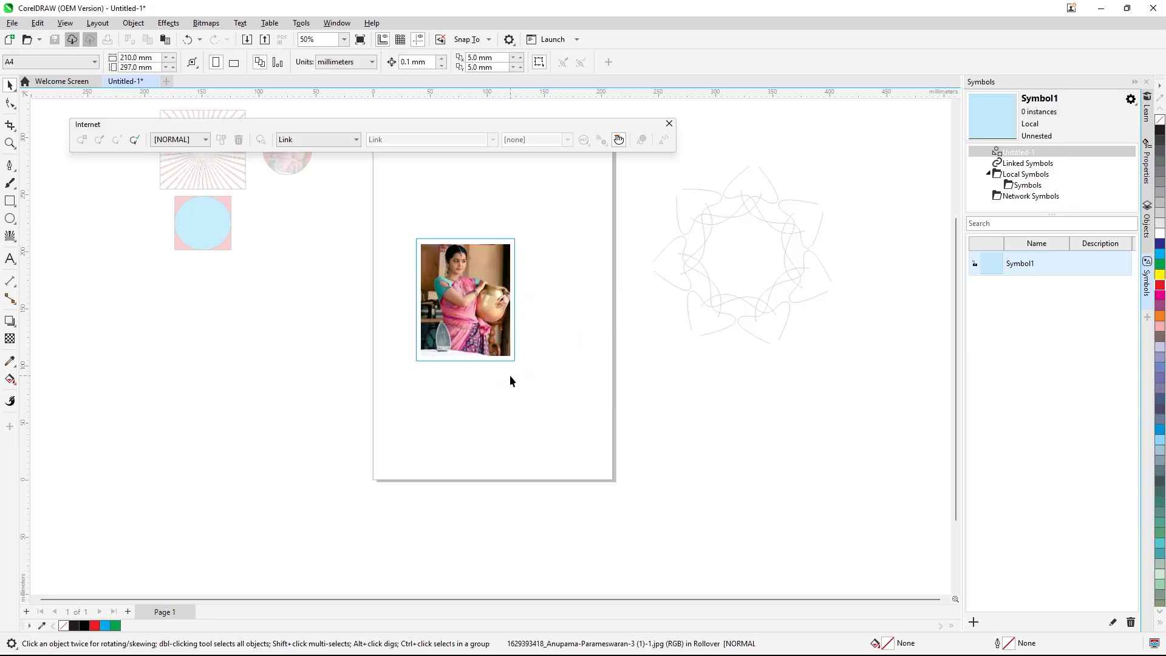
{"action": "left_click", "coordinate": [207, 140]}
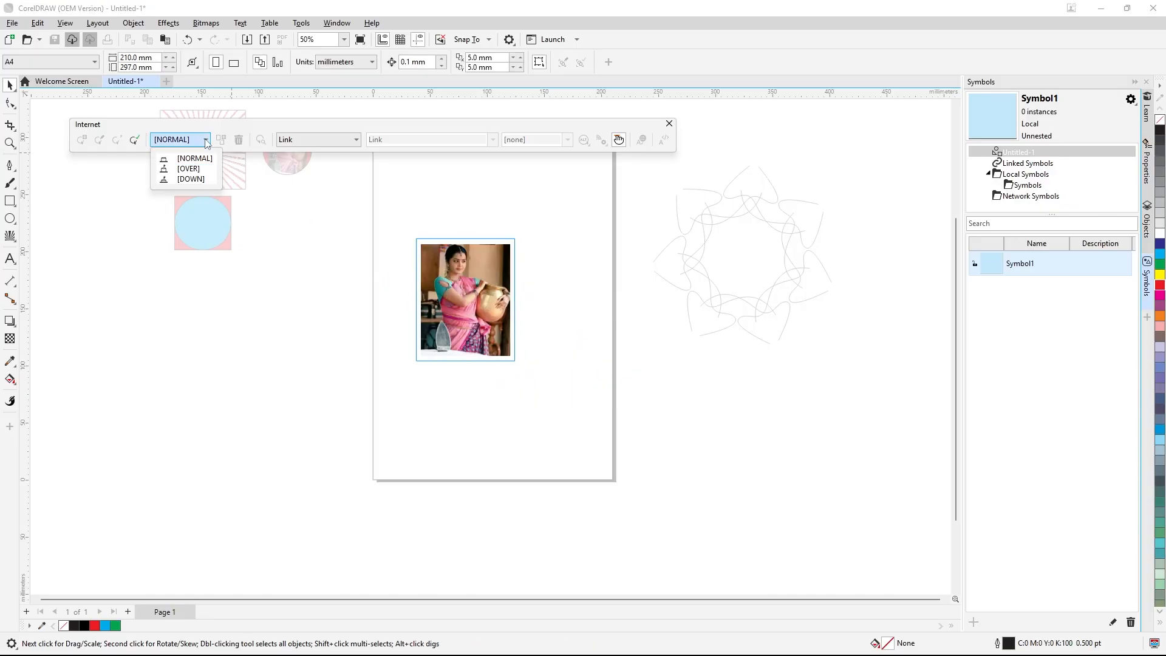
{"action": "left_click", "coordinate": [195, 168]}
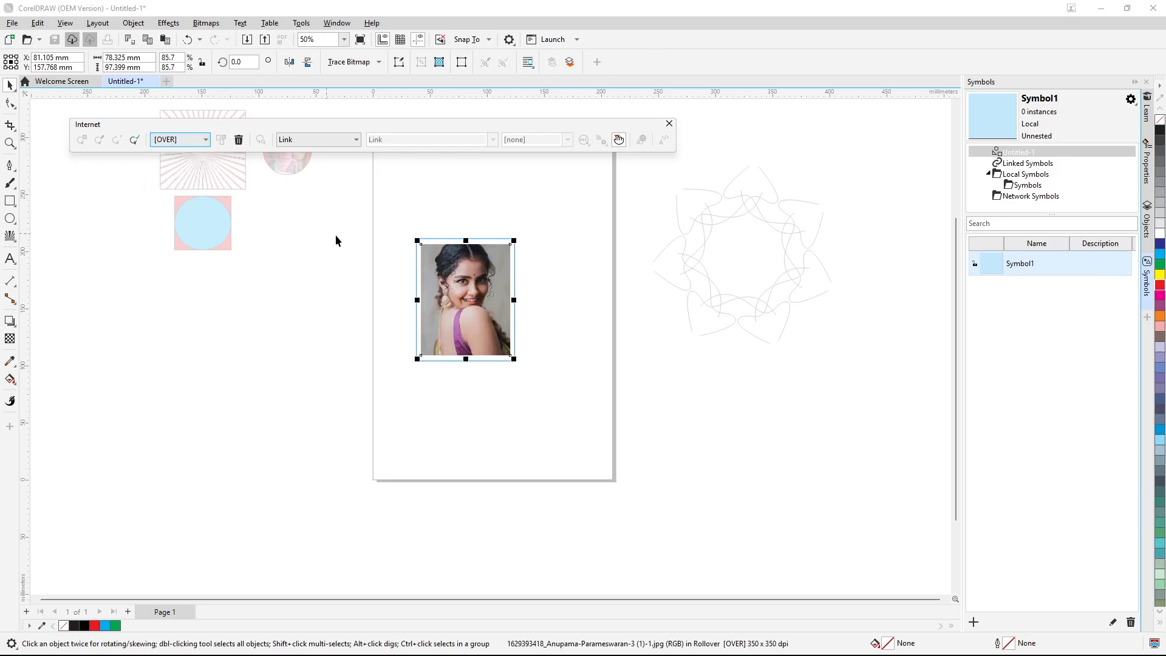
{"action": "right_click", "coordinate": [482, 175]}
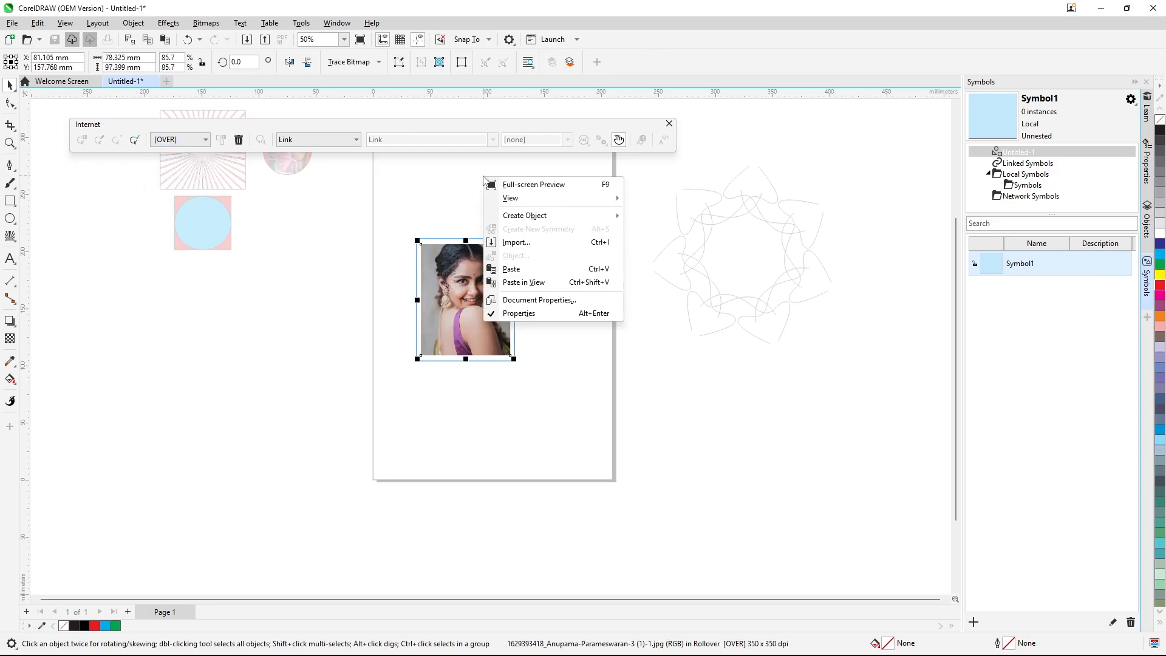
{"action": "left_click", "coordinate": [504, 244]}
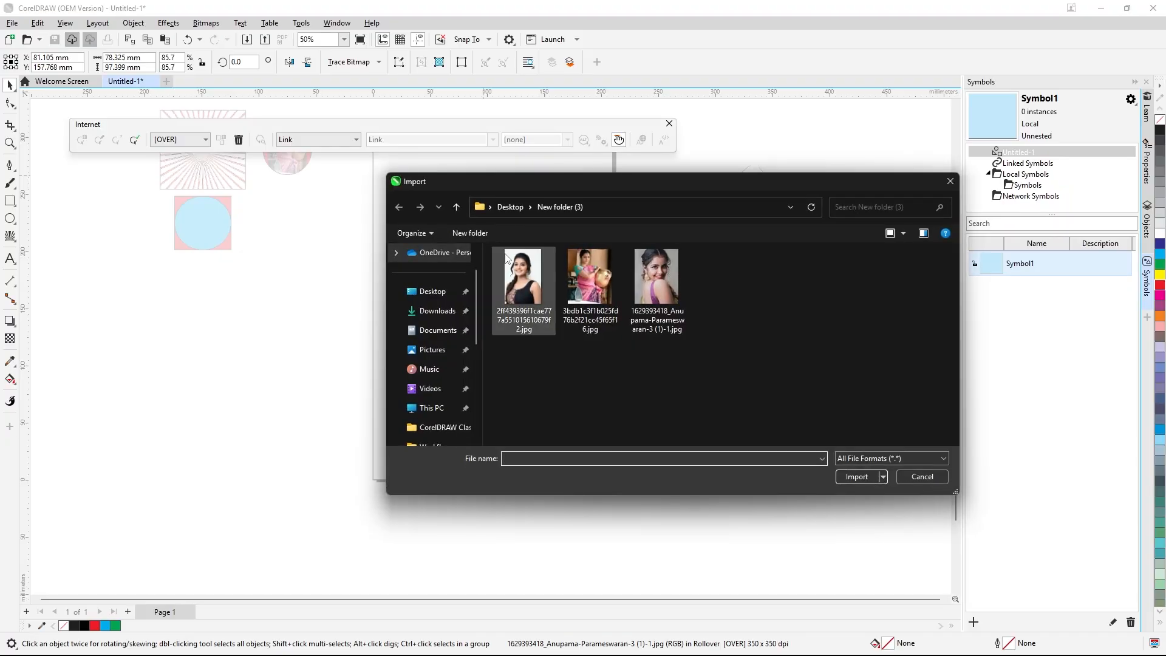
{"action": "left_click", "coordinate": [537, 290]}
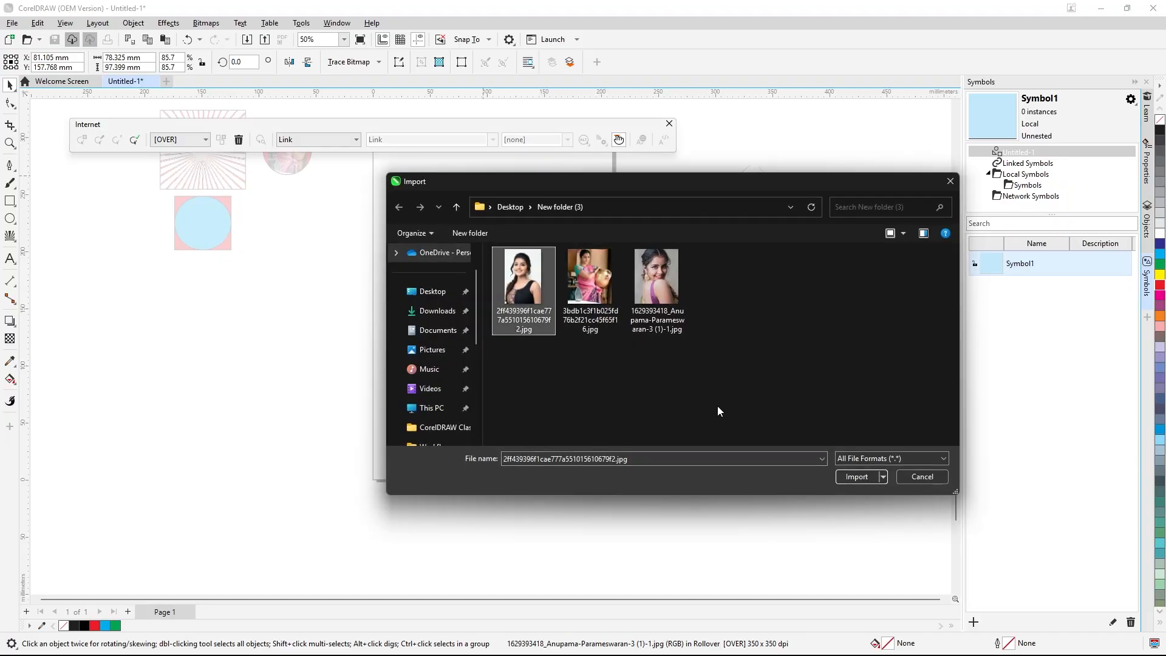
{"action": "left_click", "coordinate": [856, 476]}
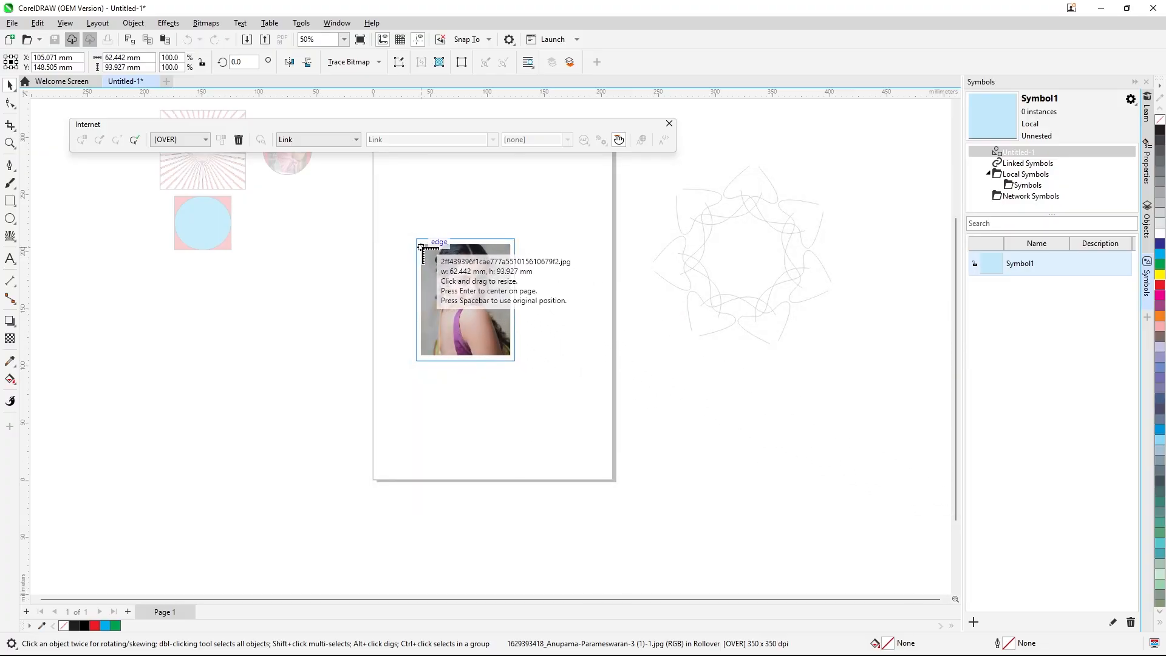
{"action": "left_click_drag", "start_coordinate": [421, 245], "coordinate": [613, 392]}
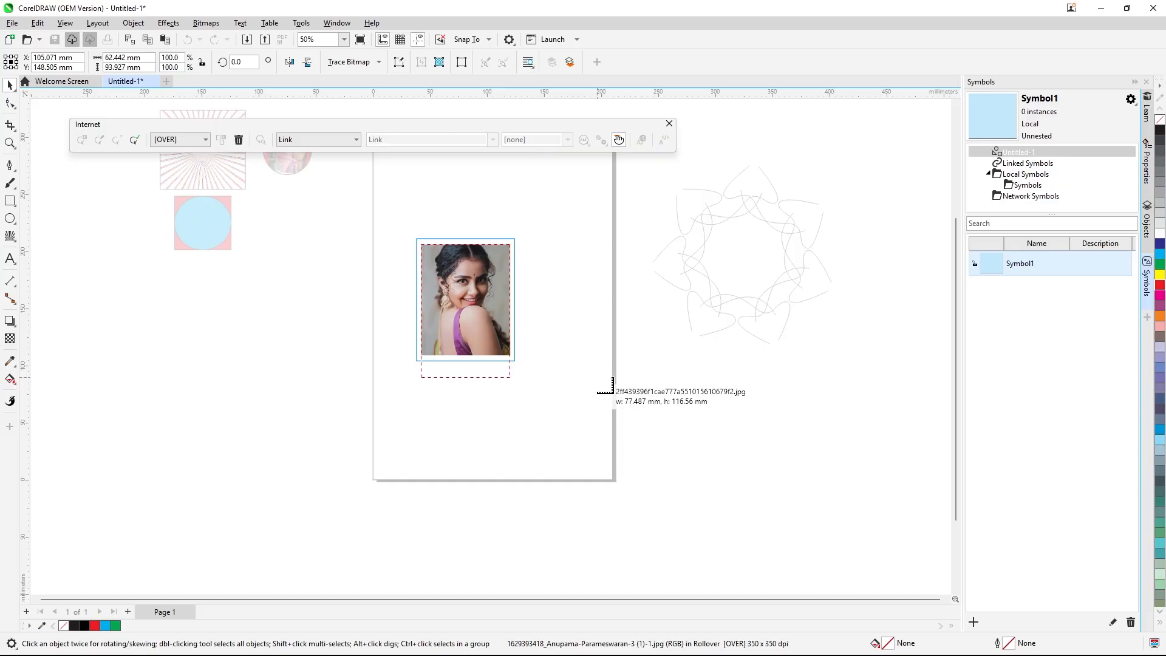
{"action": "left_click", "coordinate": [612, 392]}
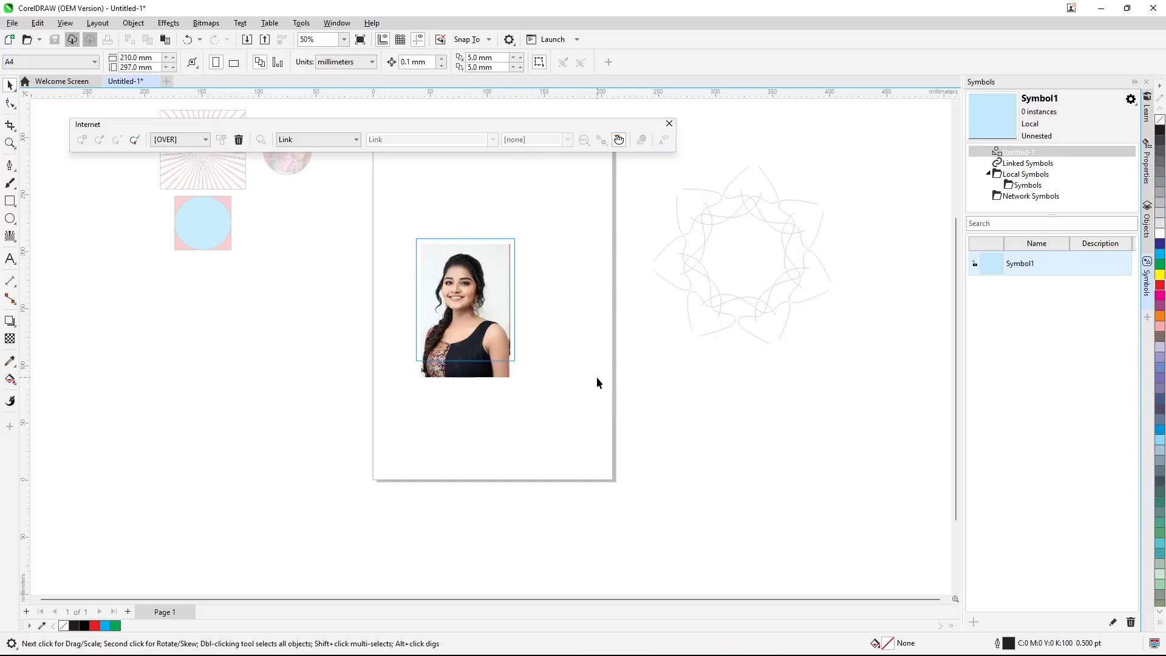
Switch the rollover to its DOWN state, keep the original portrait there, and finish editing the rollover
{"action": "left_click", "coordinate": [206, 140]}
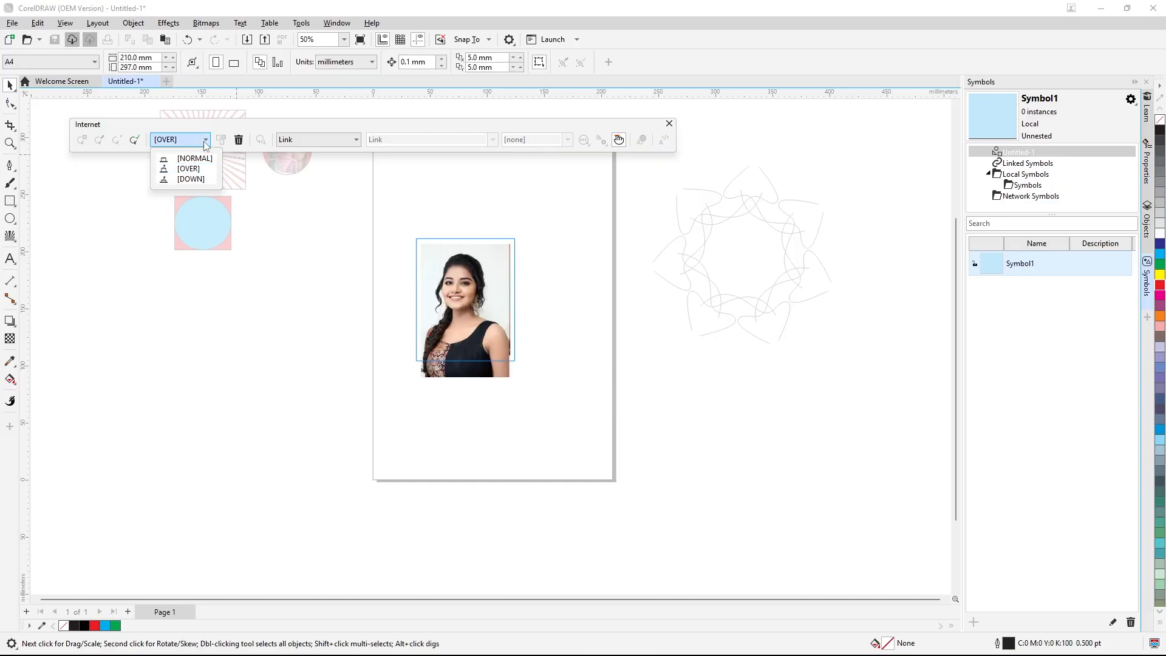
{"action": "left_click", "coordinate": [191, 179]}
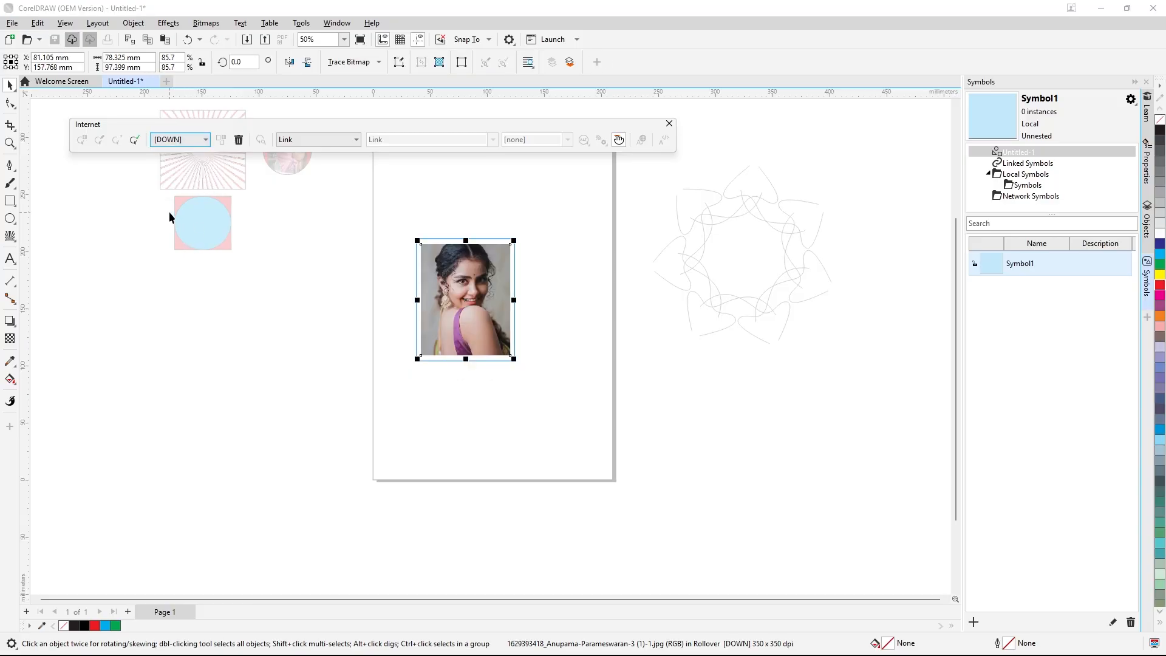
{"action": "left_click", "coordinate": [140, 26]}
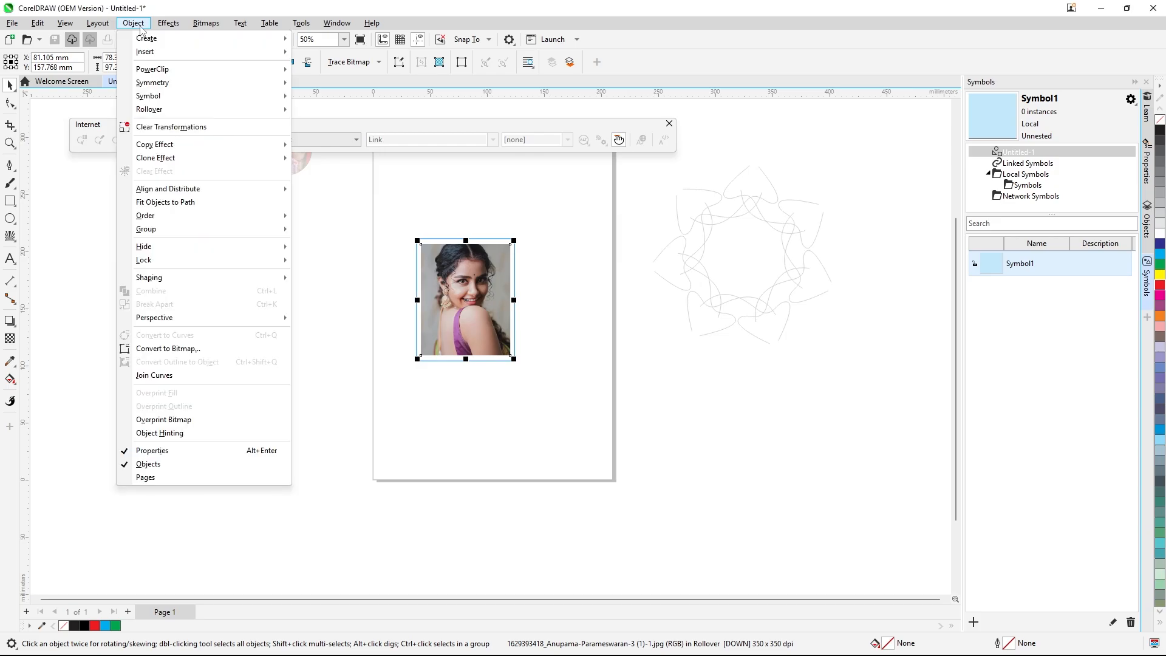
{"action": "mouse_move", "coordinate": [243, 110]}
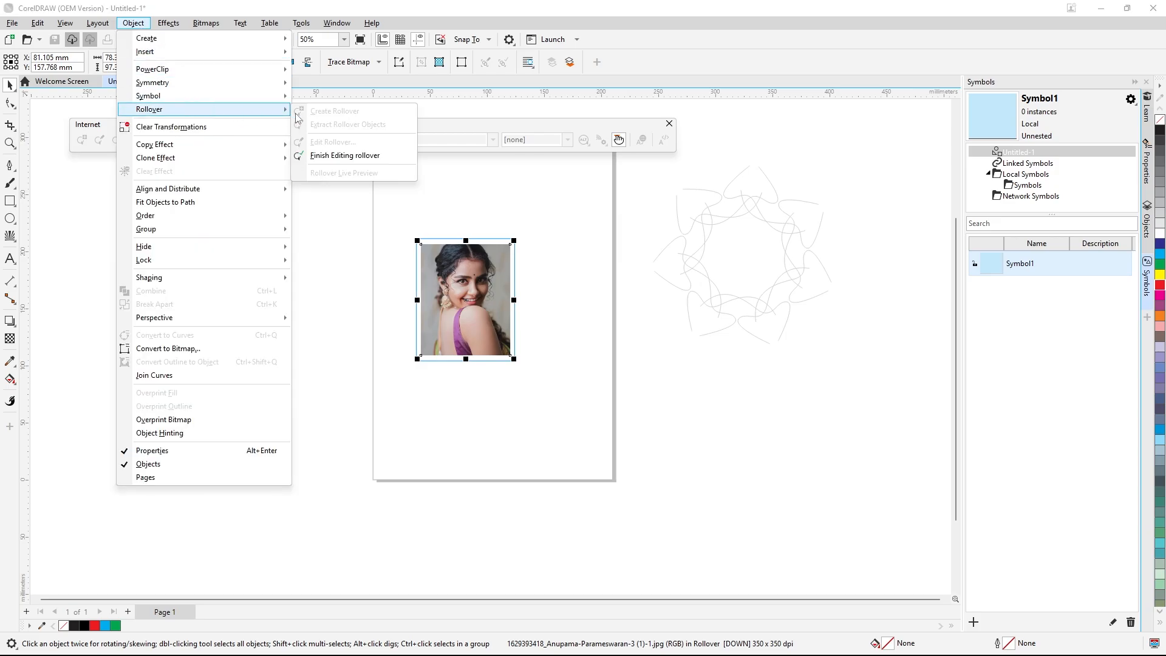
{"action": "left_click", "coordinate": [338, 156]}
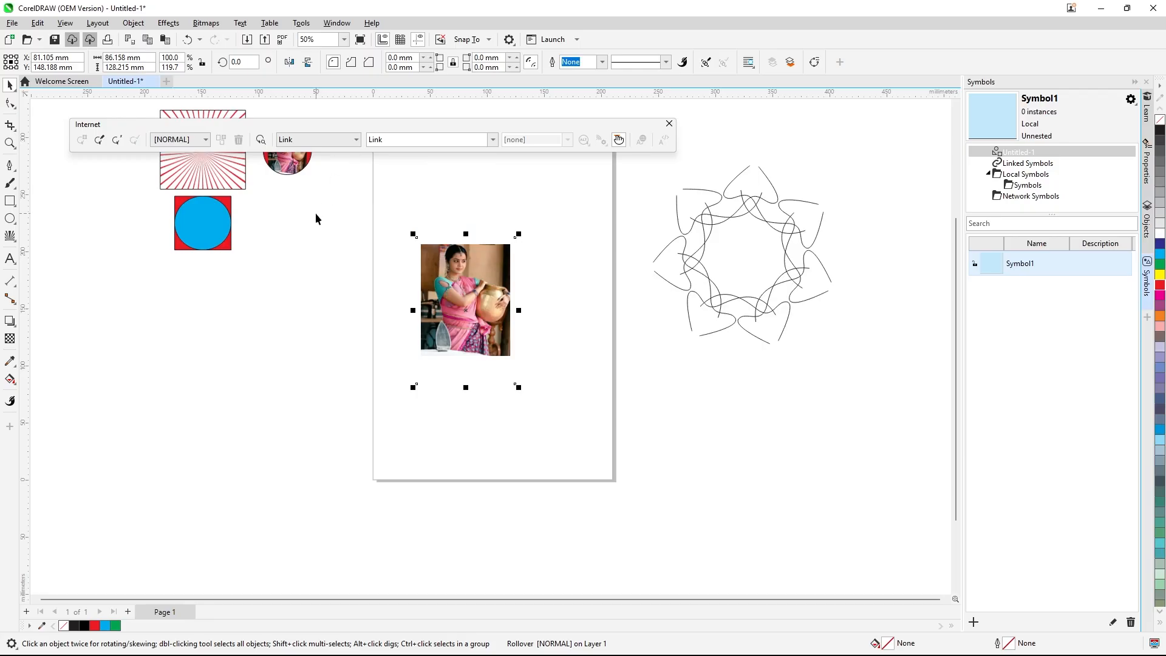
Turn on the rollover live preview and test the photo's NORMAL, OVER and DOWN states on the page
{"action": "left_click", "coordinate": [262, 144]}
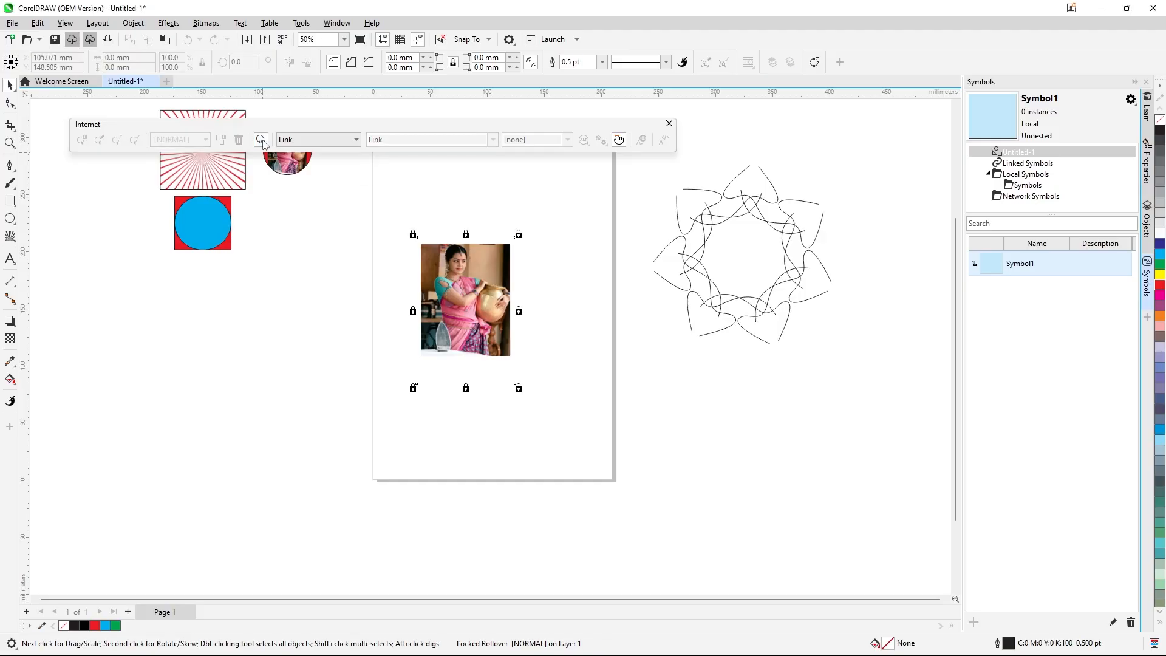
{"action": "left_click", "coordinate": [336, 258]}
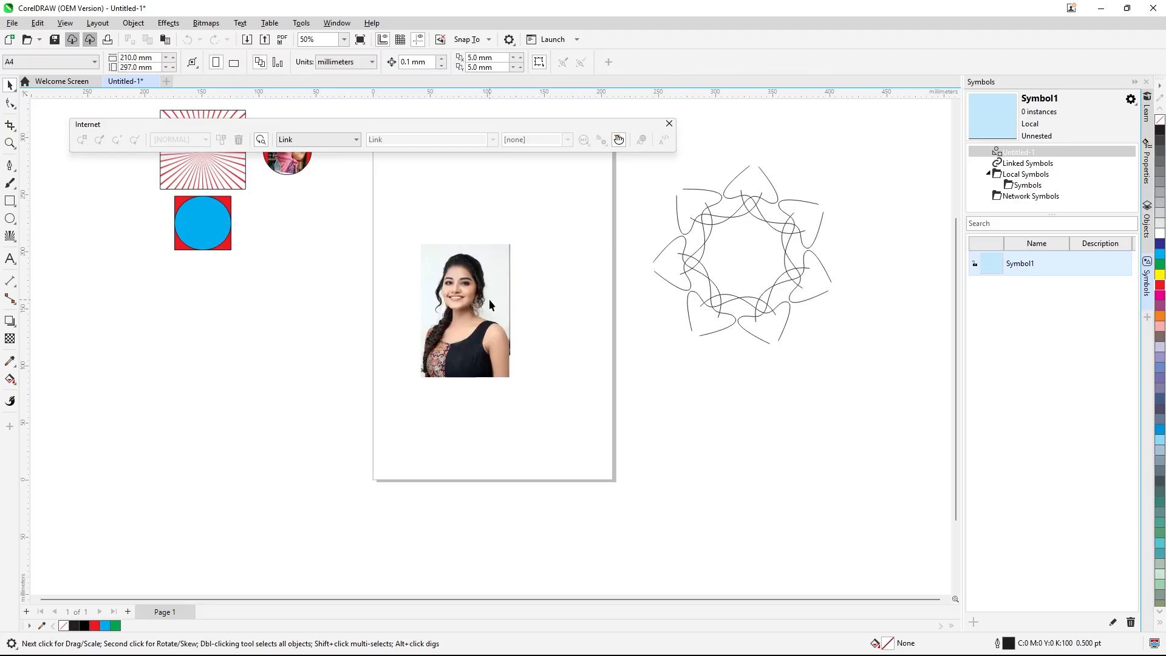
{"action": "scroll", "coordinate": [500, 358], "scroll_direction": "up", "scroll_amount": 1}
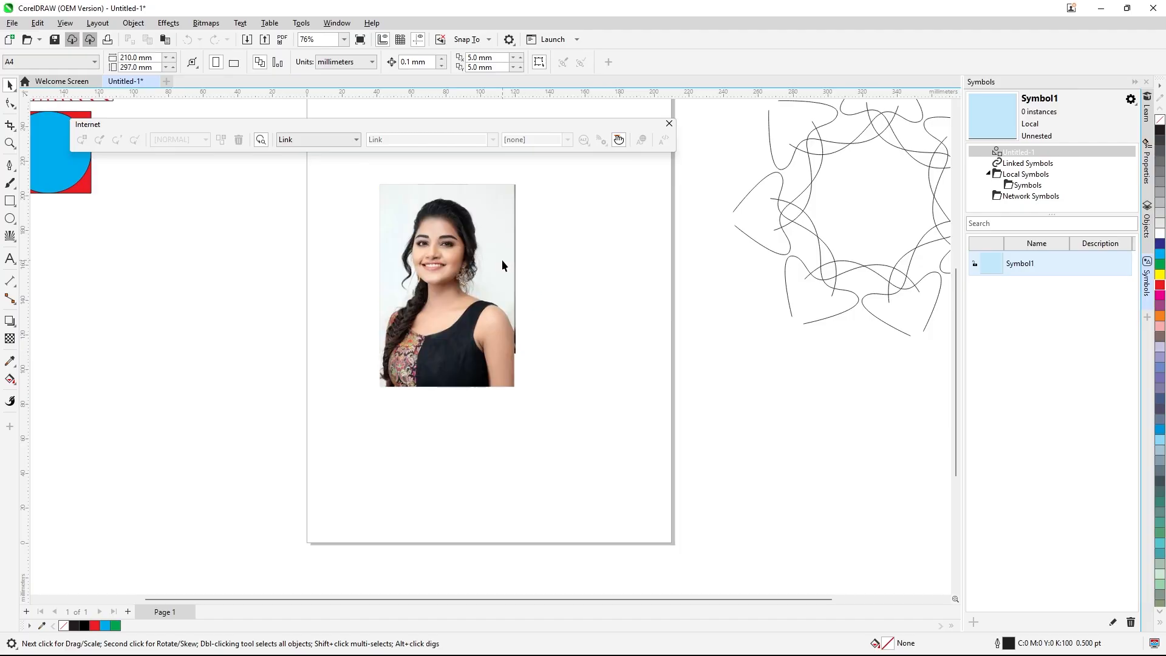
{"action": "left_click", "coordinate": [502, 265]}
{"action": "left_click", "coordinate": [499, 315]}
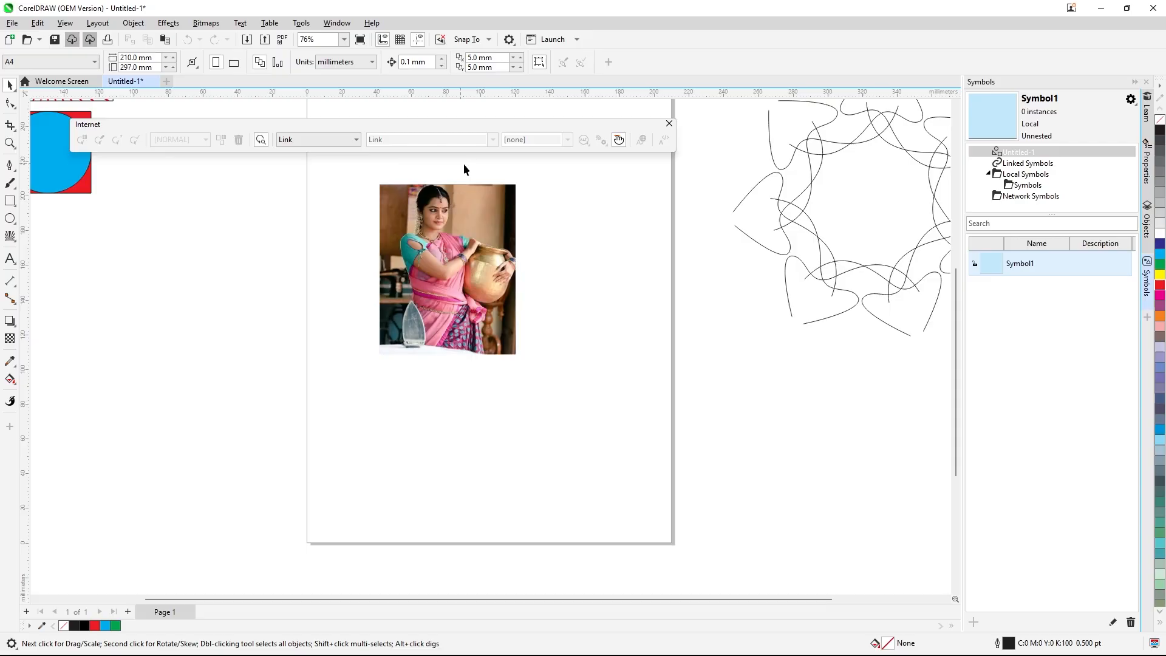
Close the Internet toolbar and add a blank second page after Page 1
{"action": "left_click", "coordinate": [669, 123]}
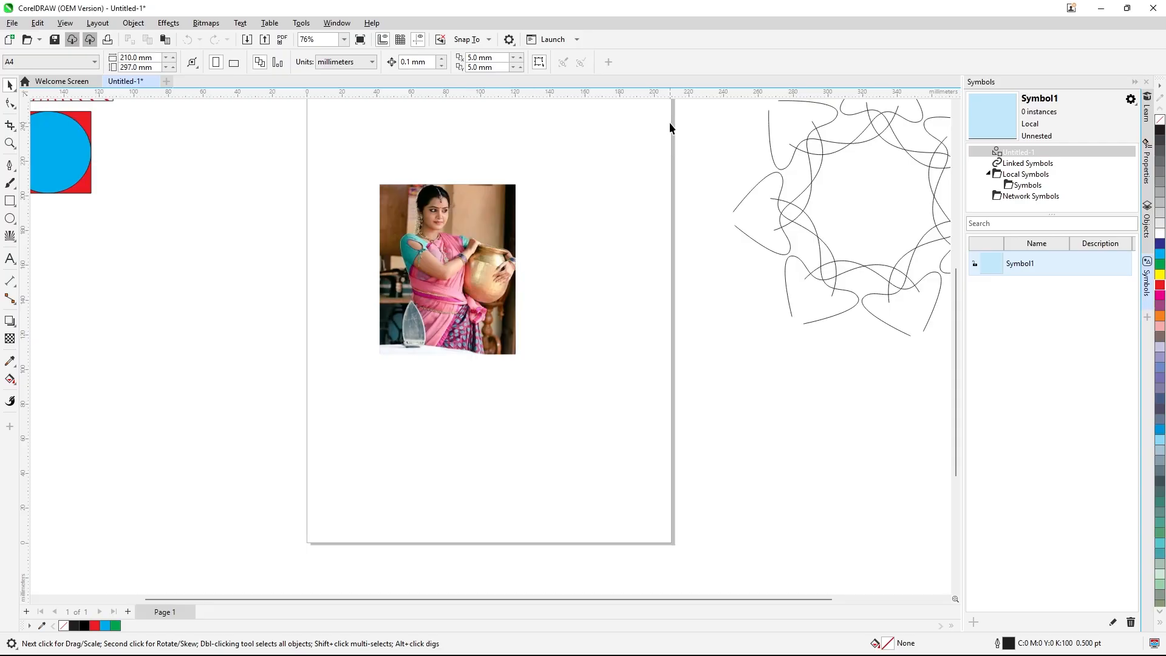
{"action": "scroll", "coordinate": [581, 252], "scroll_direction": "down", "scroll_amount": 1}
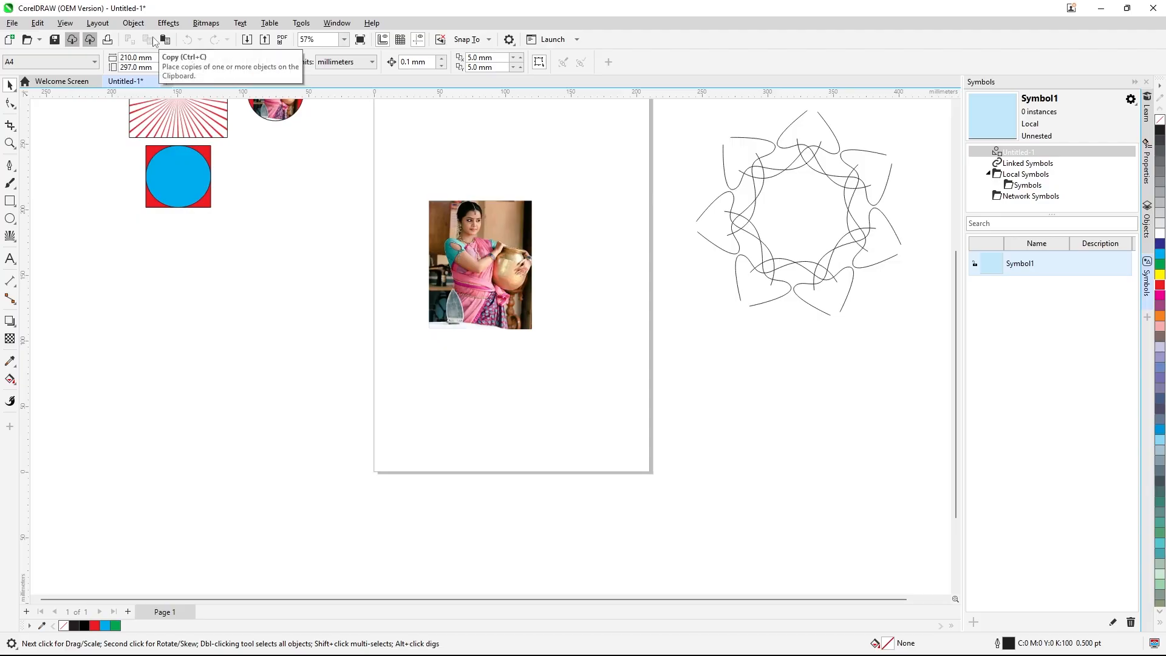
{"action": "scroll", "coordinate": [534, 187], "scroll_direction": "down", "scroll_amount": 1}
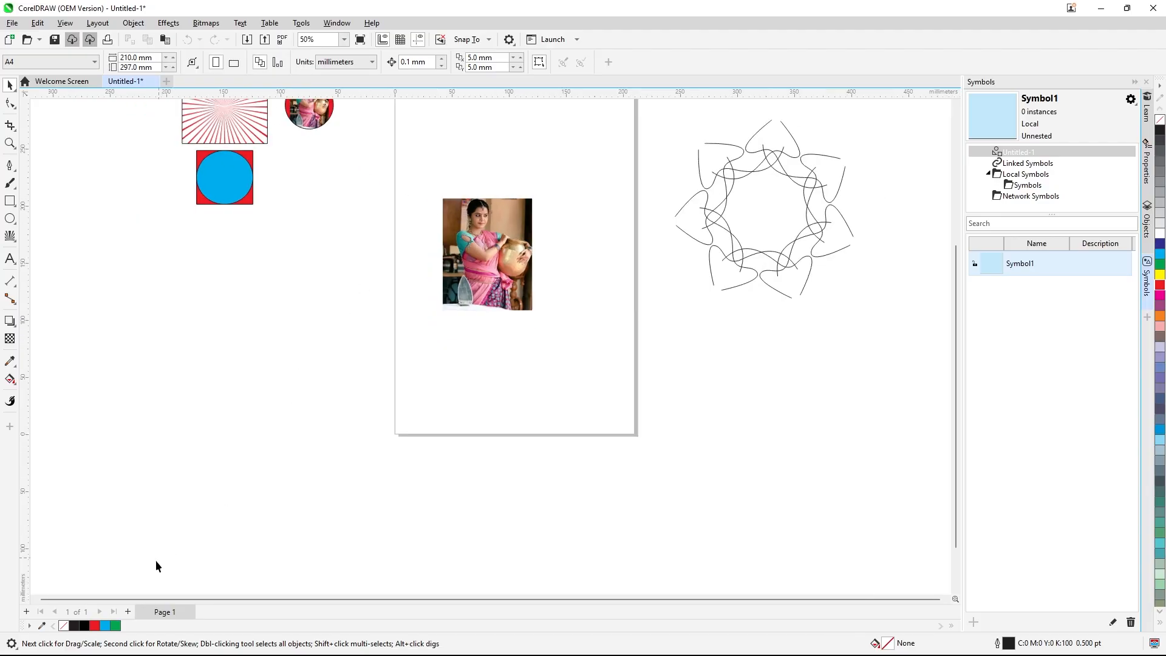
{"action": "left_click", "coordinate": [127, 611]}
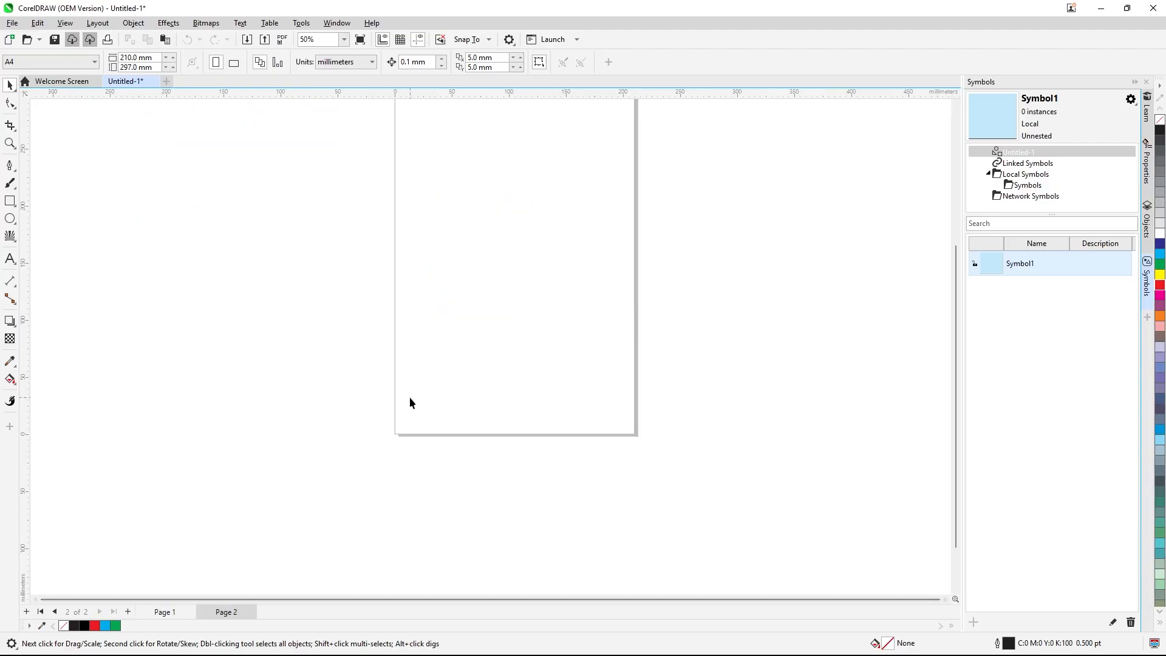
{"action": "scroll", "coordinate": [516, 248], "scroll_direction": "down", "scroll_amount": 1}
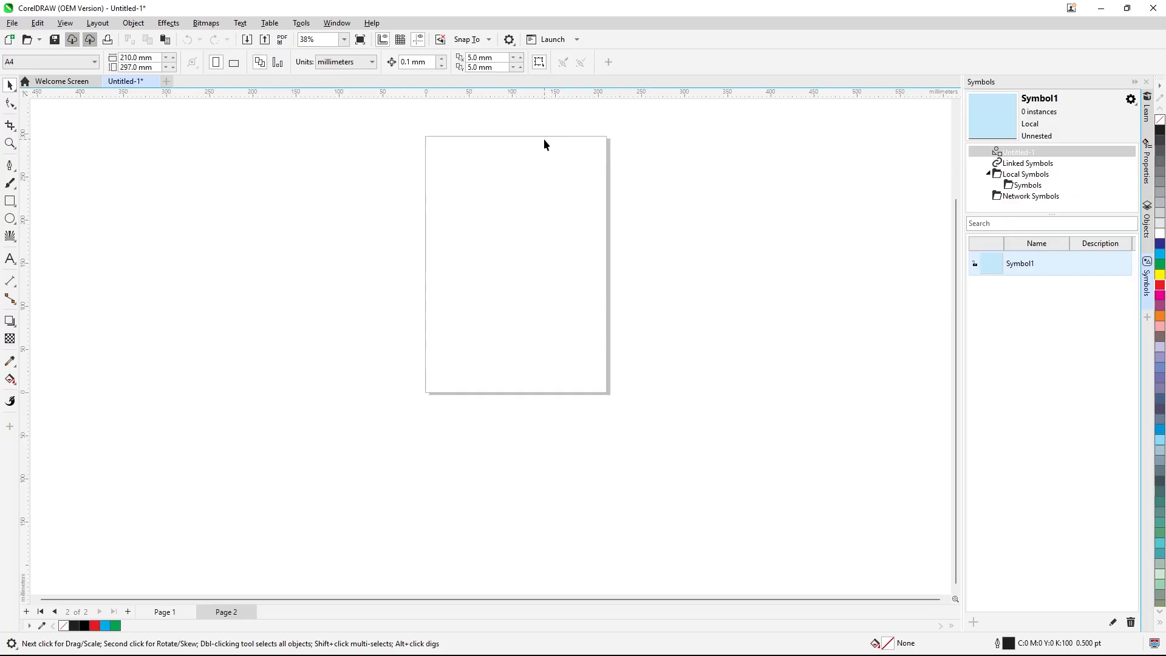
{"action": "left_click", "coordinate": [142, 24]}
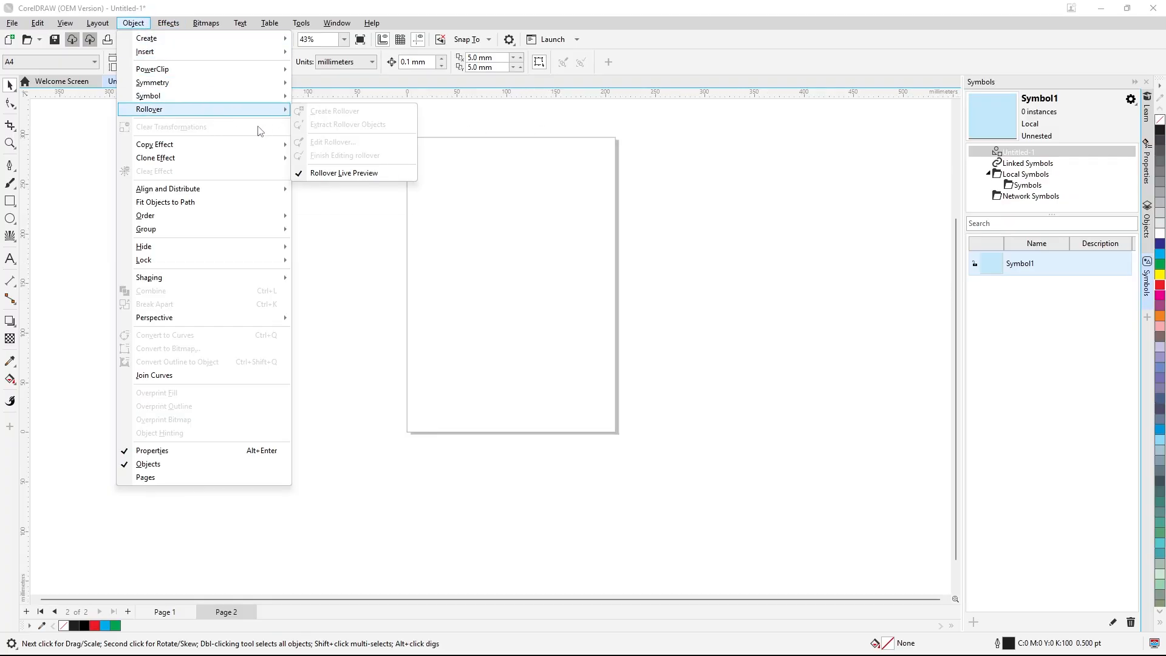
{"action": "mouse_move", "coordinate": [251, 158]}
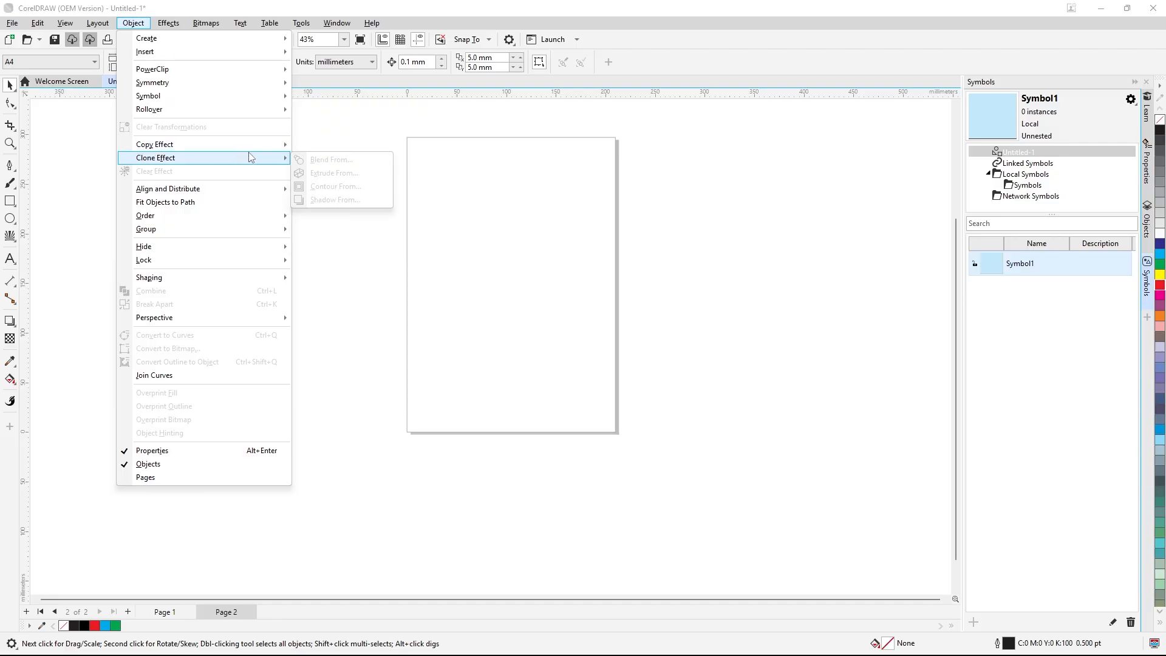
{"action": "mouse_move", "coordinate": [289, 144]}
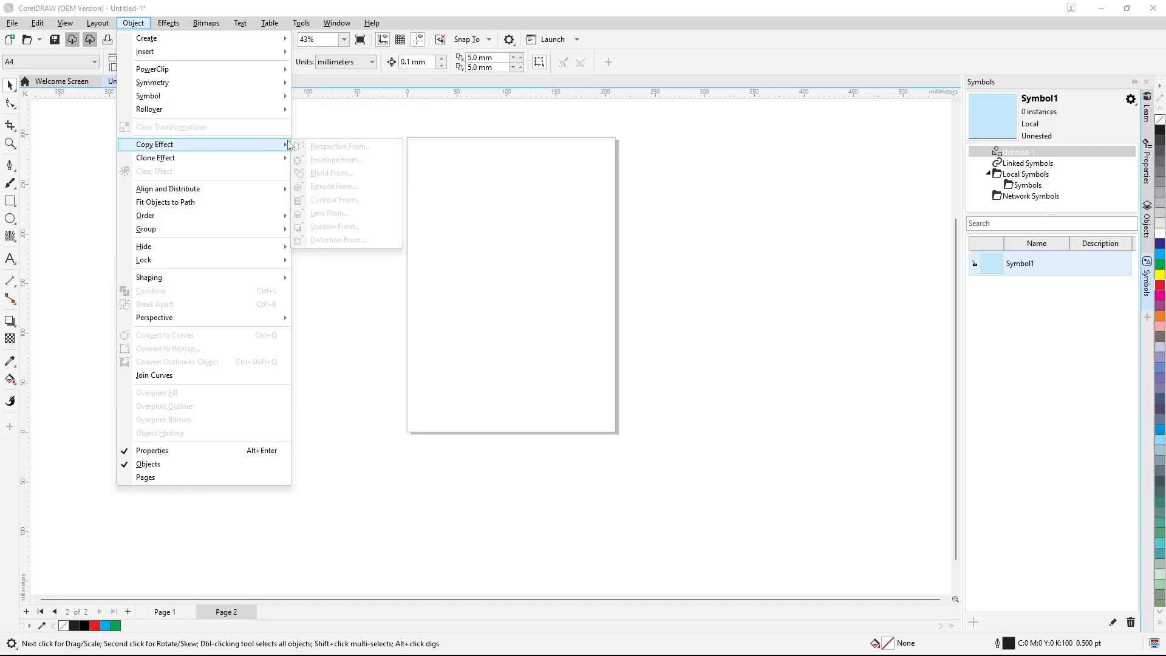
{"action": "left_click", "coordinate": [355, 124]}
Draw a rectangle of about 72 × 62 mm beside the page on Page 2 and fill it red
{"action": "left_click", "coordinate": [17, 206]}
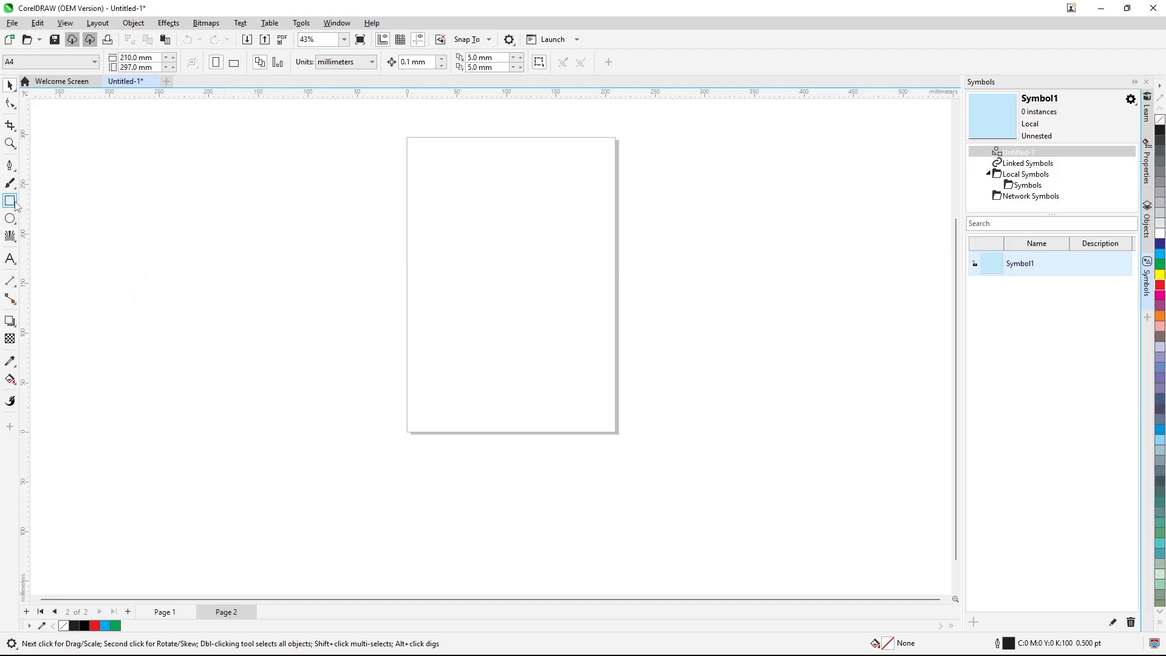
{"action": "left_click", "coordinate": [122, 201]}
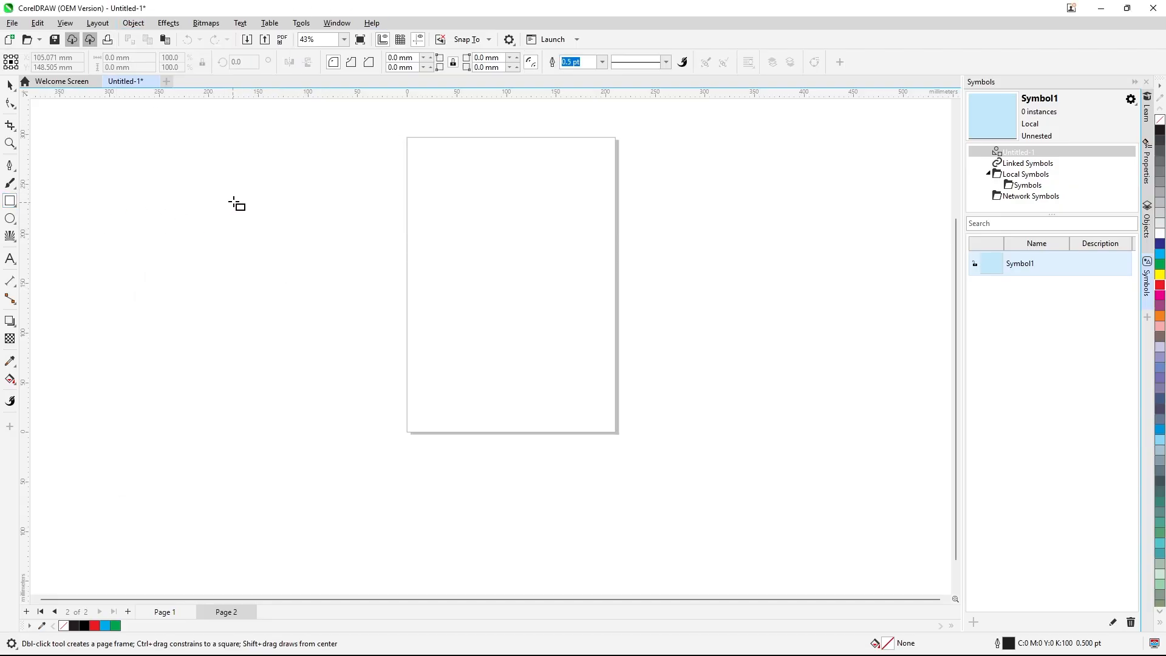
{"action": "left_click_drag", "start_coordinate": [234, 201], "coordinate": [305, 265]}
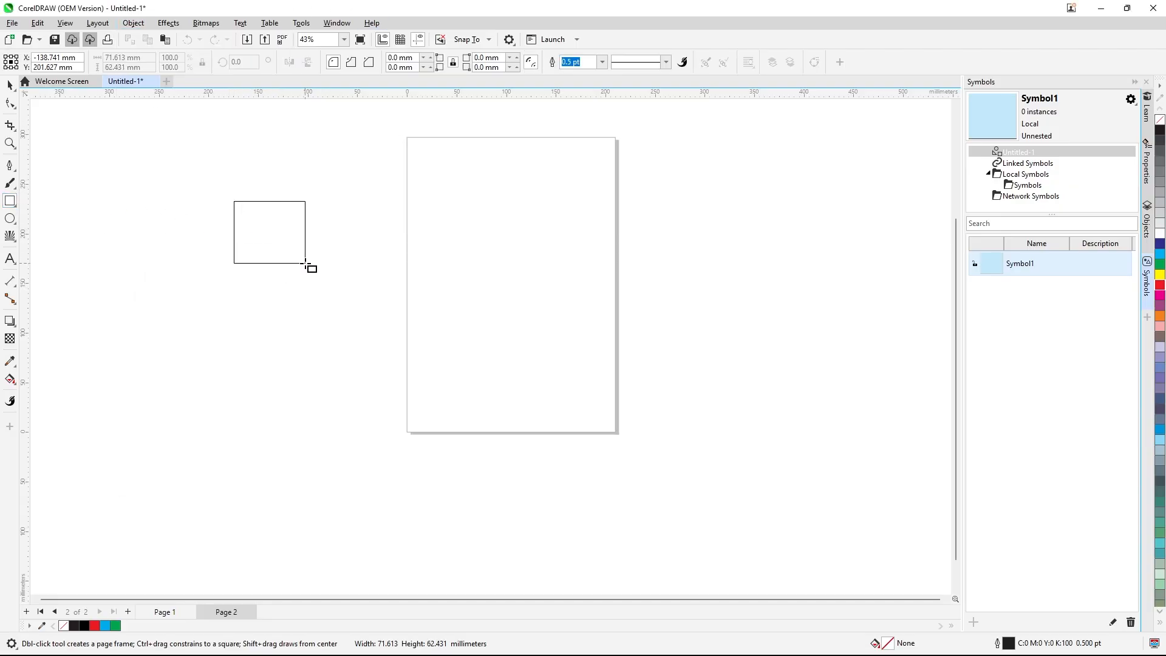
{"action": "left_click", "coordinate": [1160, 284]}
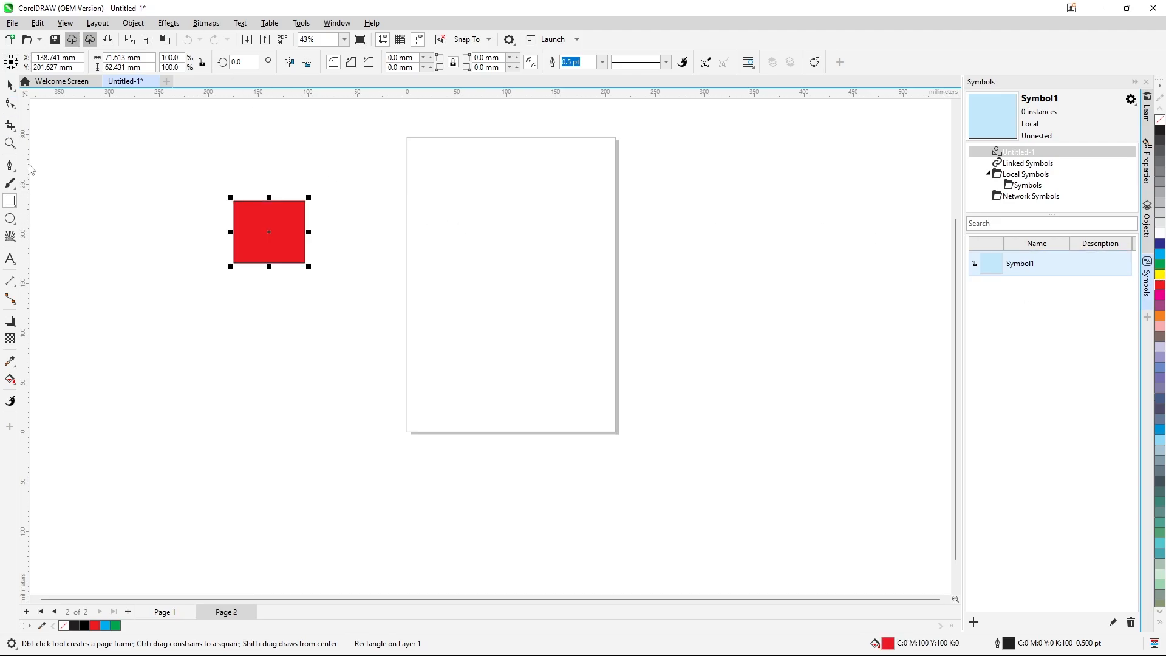
Add an outward contour to the red rectangle with 18 steps at an offset of about 1.68 mm
{"action": "left_click", "coordinate": [14, 324]}
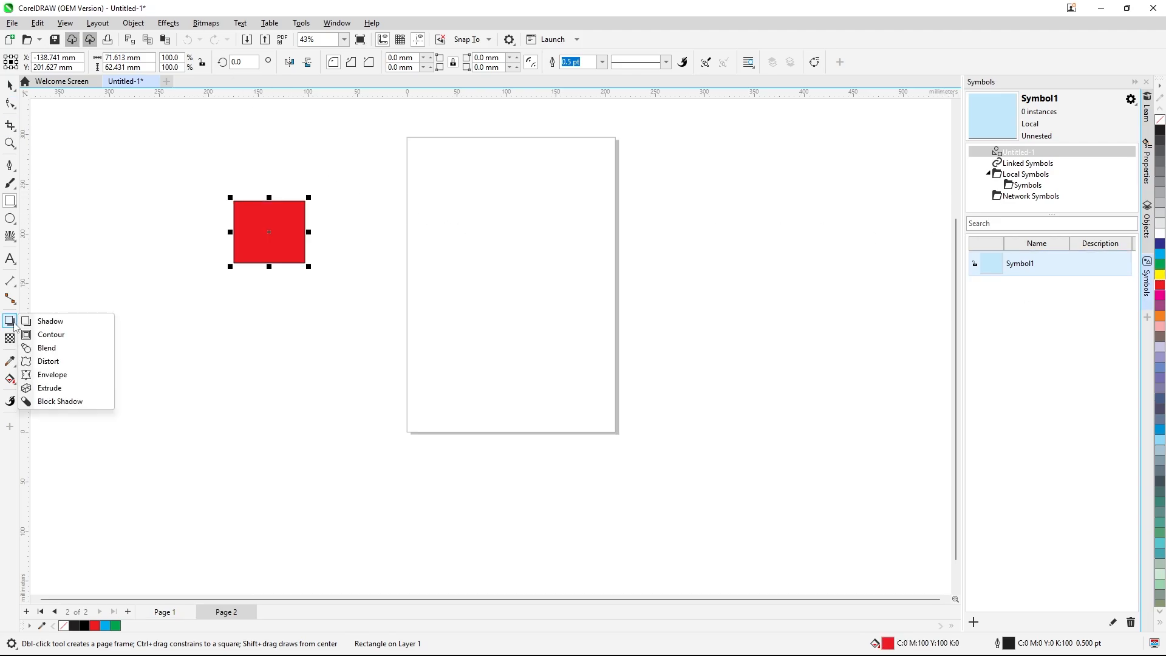
{"action": "left_click", "coordinate": [51, 334]}
{"action": "left_click_drag", "start_coordinate": [307, 210], "coordinate": [333, 177]}
{"action": "scroll", "coordinate": [278, 202], "scroll_direction": "up", "scroll_amount": 1}
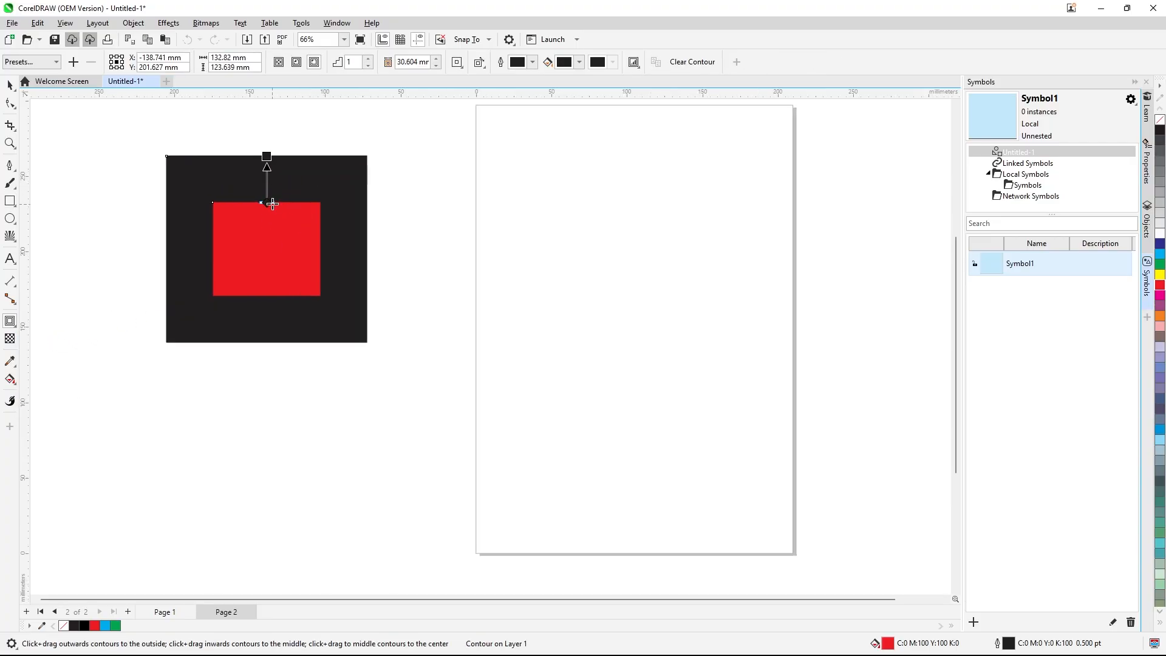
{"action": "left_click_drag", "start_coordinate": [272, 202], "coordinate": [274, 183]}
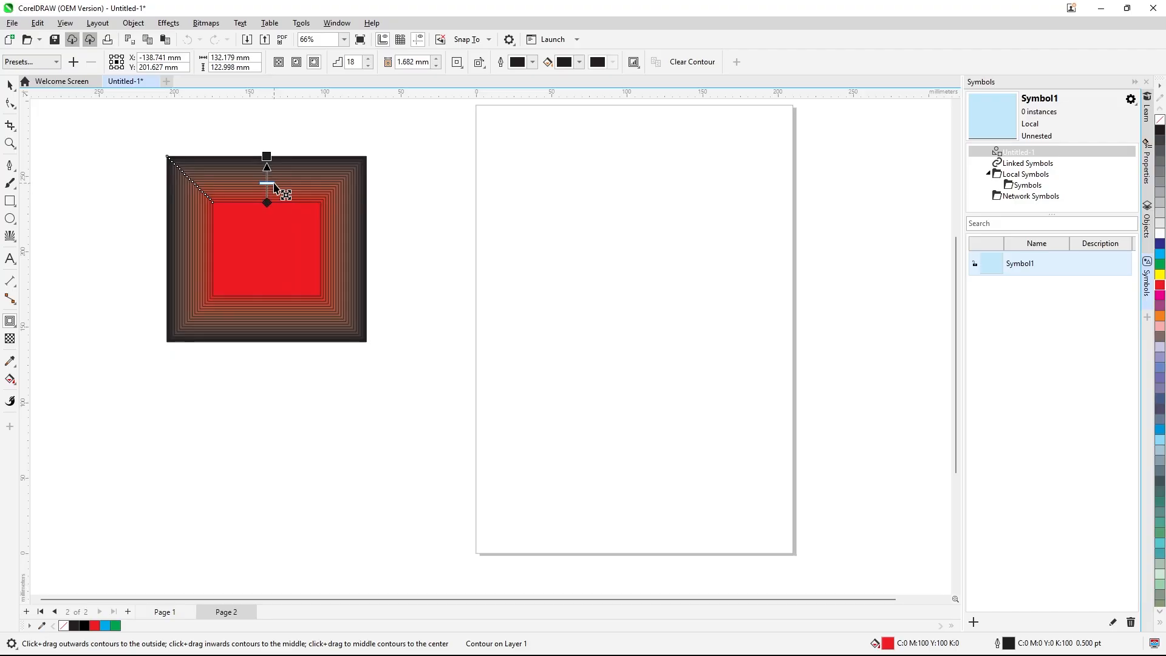
Set the contour's fill color to light blue, CMYK 64, 0, 0, 0
{"action": "left_click", "coordinate": [580, 63]}
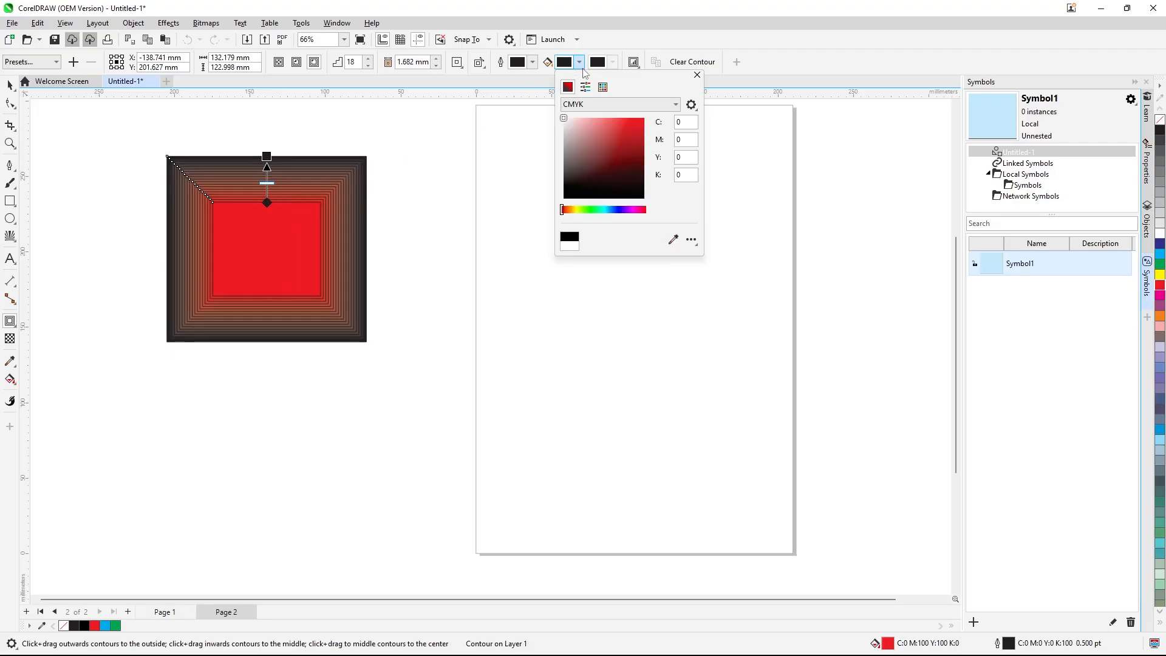
{"action": "left_click", "coordinate": [607, 209]}
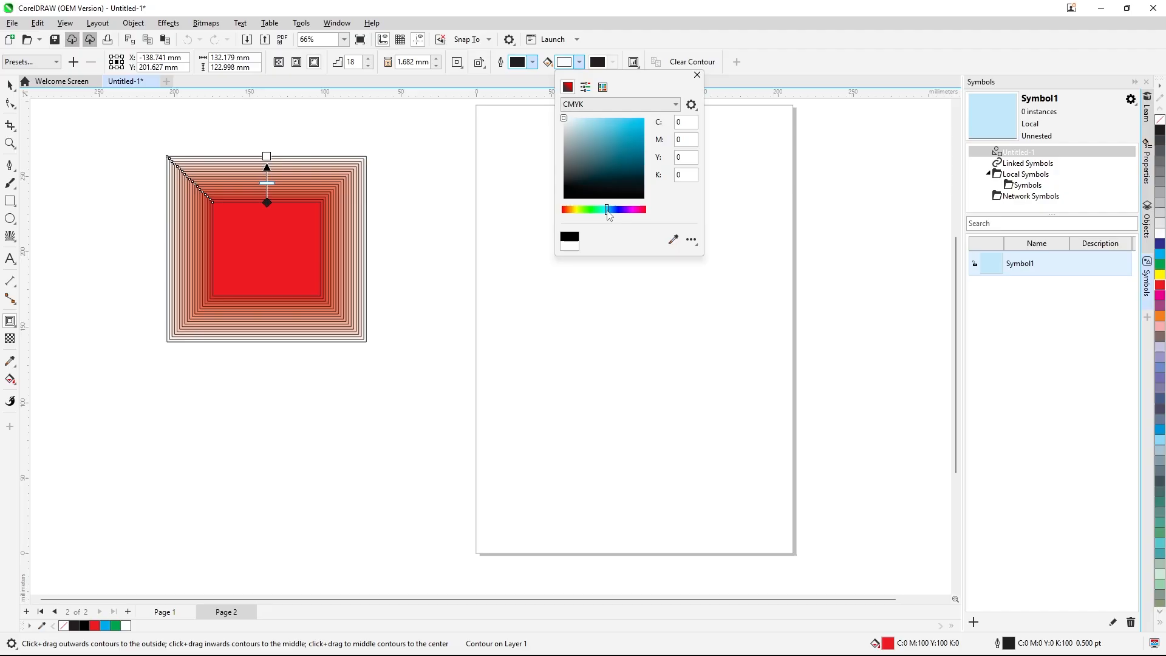
{"action": "left_click", "coordinate": [640, 118]}
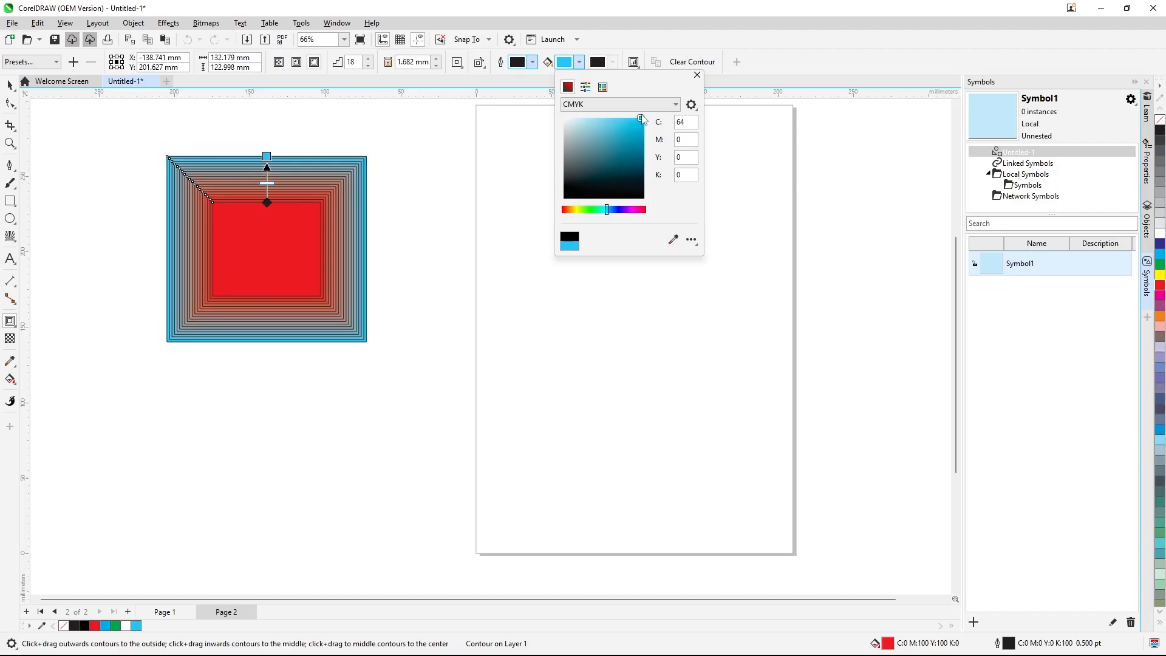
Set the outline color of the rectangle's contour to magenta-purple
{"action": "left_click", "coordinate": [757, 73]}
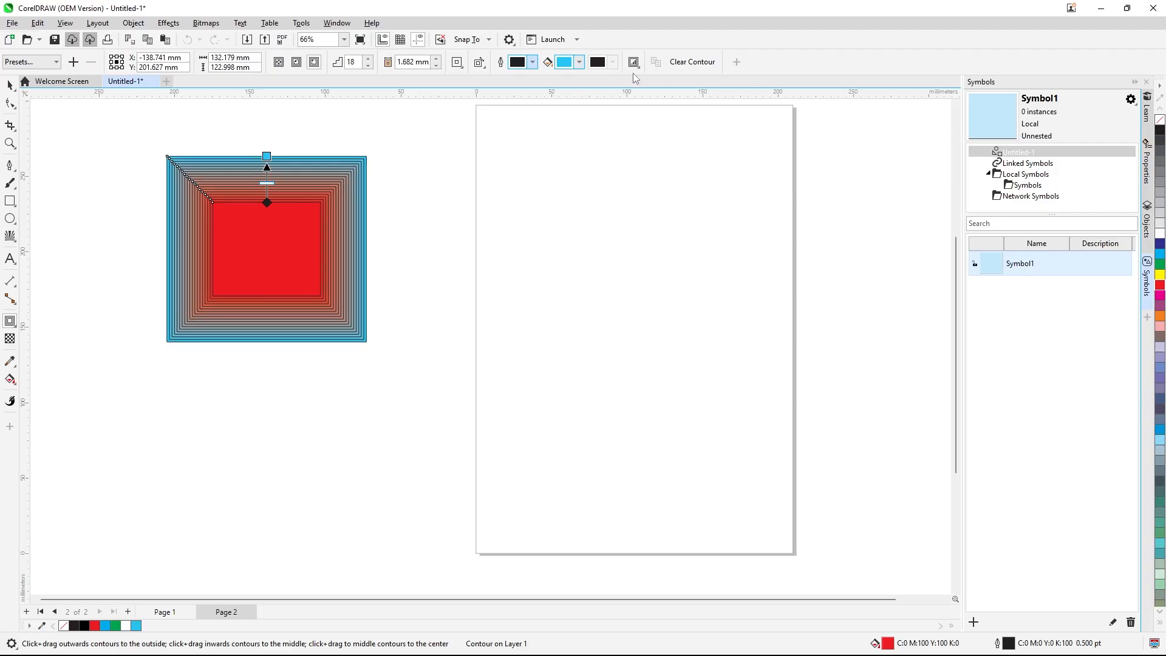
{"action": "left_click", "coordinate": [532, 62]}
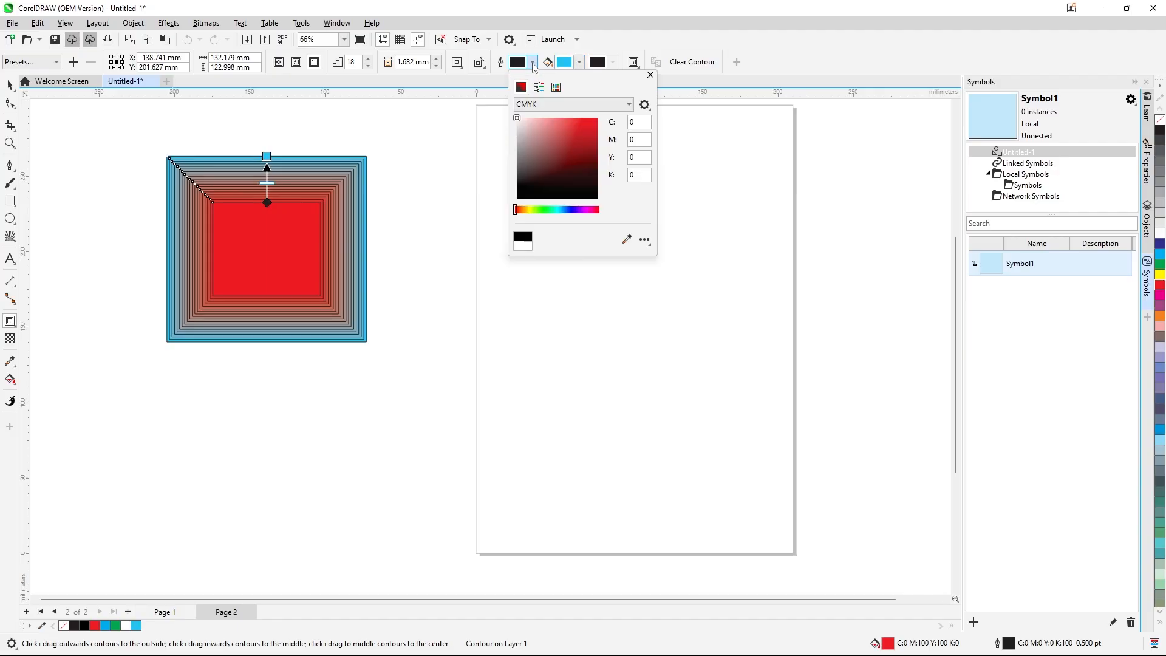
{"action": "left_click", "coordinate": [588, 210]}
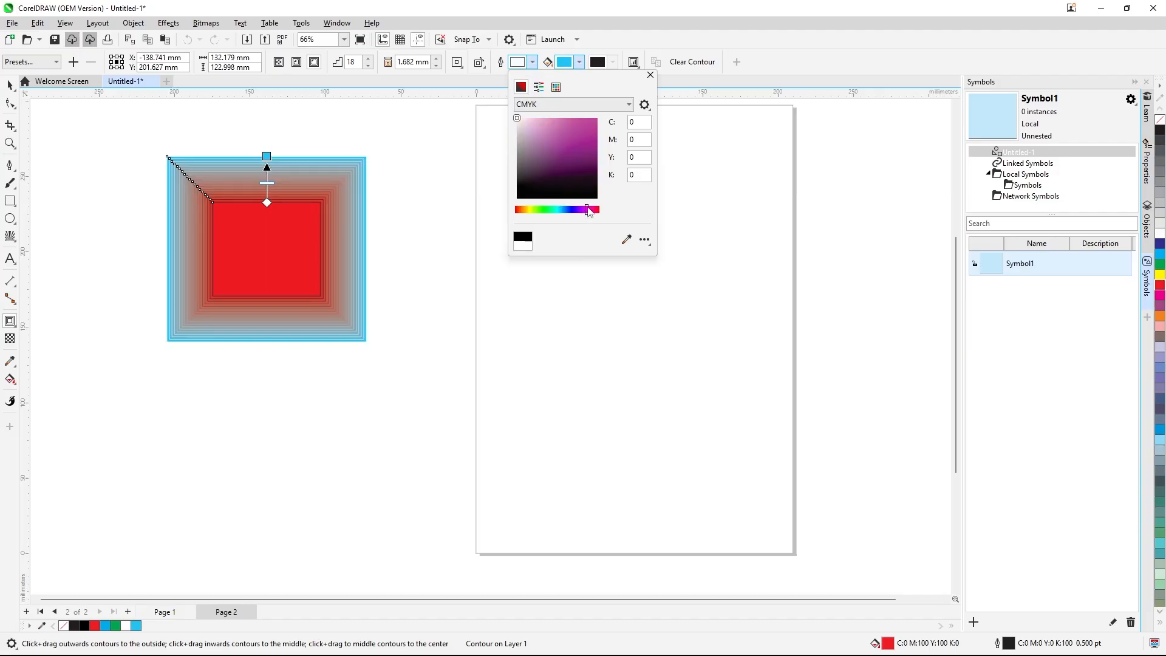
{"action": "left_click", "coordinate": [592, 142]}
{"action": "left_click", "coordinate": [706, 84]}
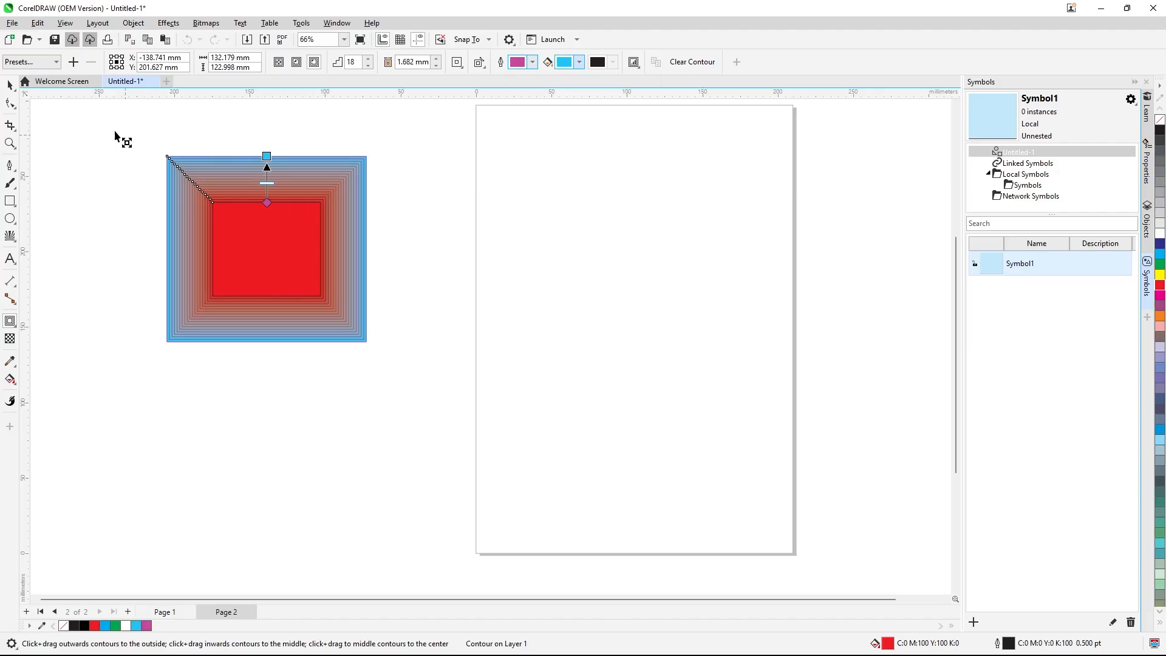
{"action": "left_click", "coordinate": [9, 85]}
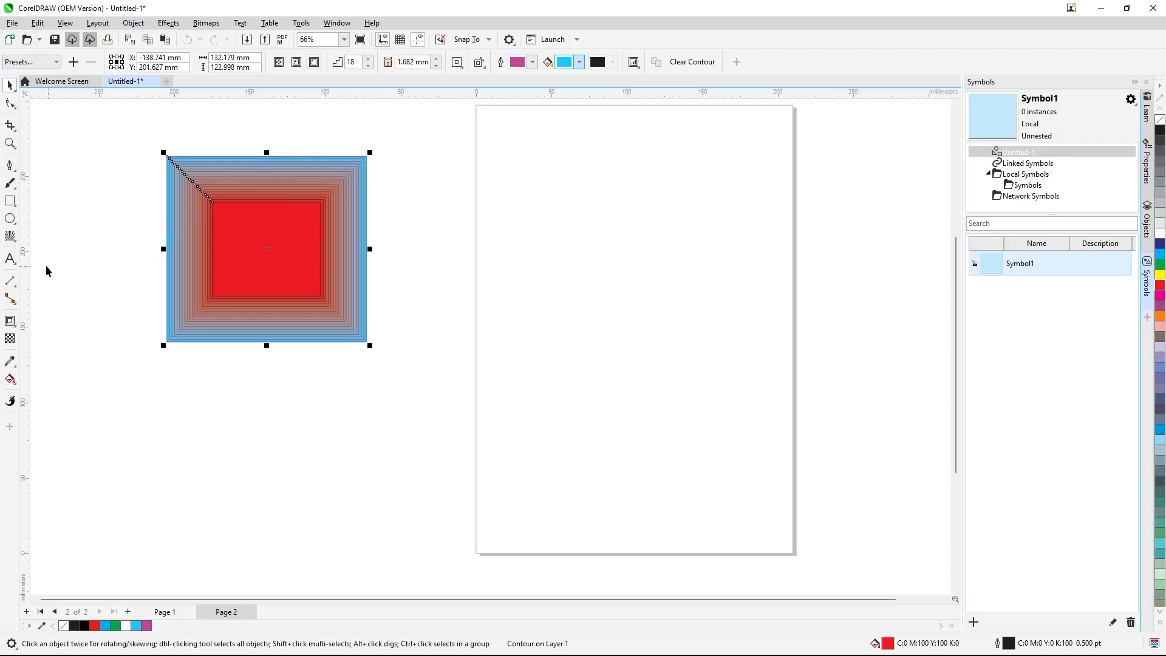
Draw a cyan-filled circle about 72 mm in diameter on the page and place it level with the contoured rectangle
{"action": "left_click", "coordinate": [12, 220]}
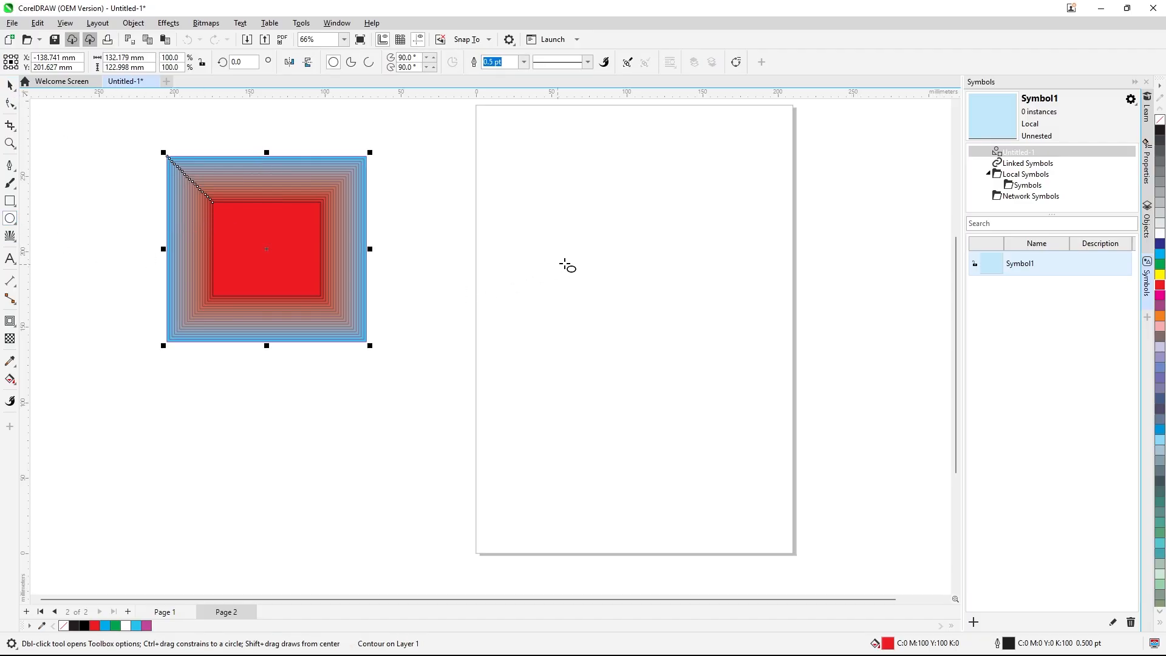
{"action": "left_click_drag", "start_coordinate": [584, 230], "coordinate": [693, 340]}
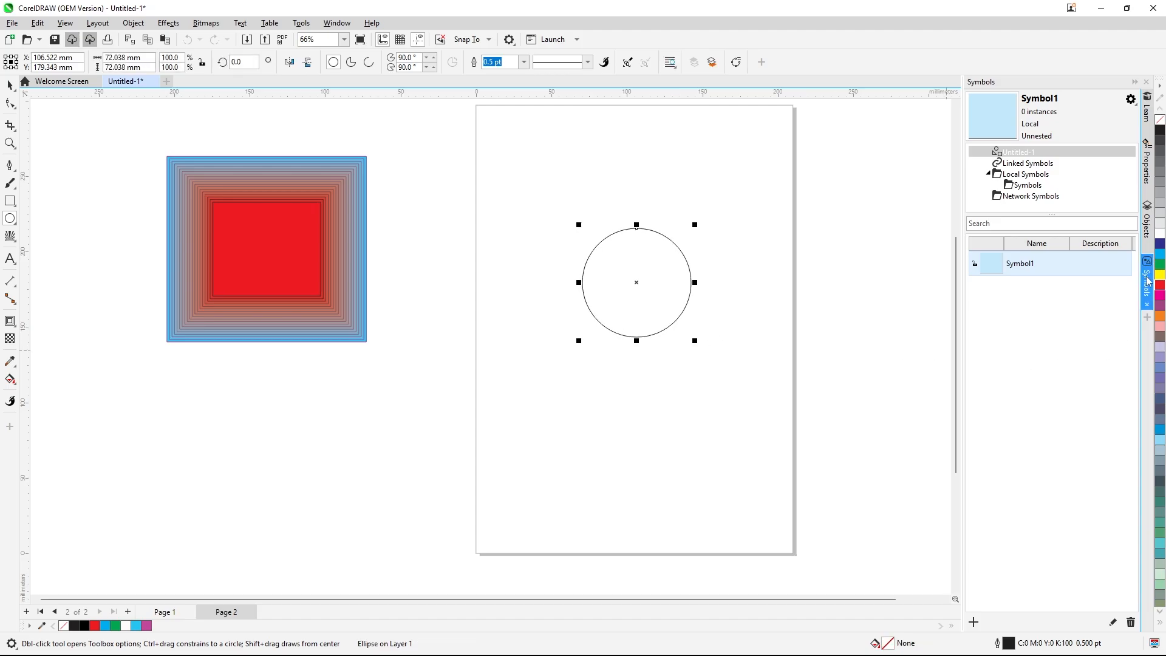
{"action": "left_click", "coordinate": [1160, 255]}
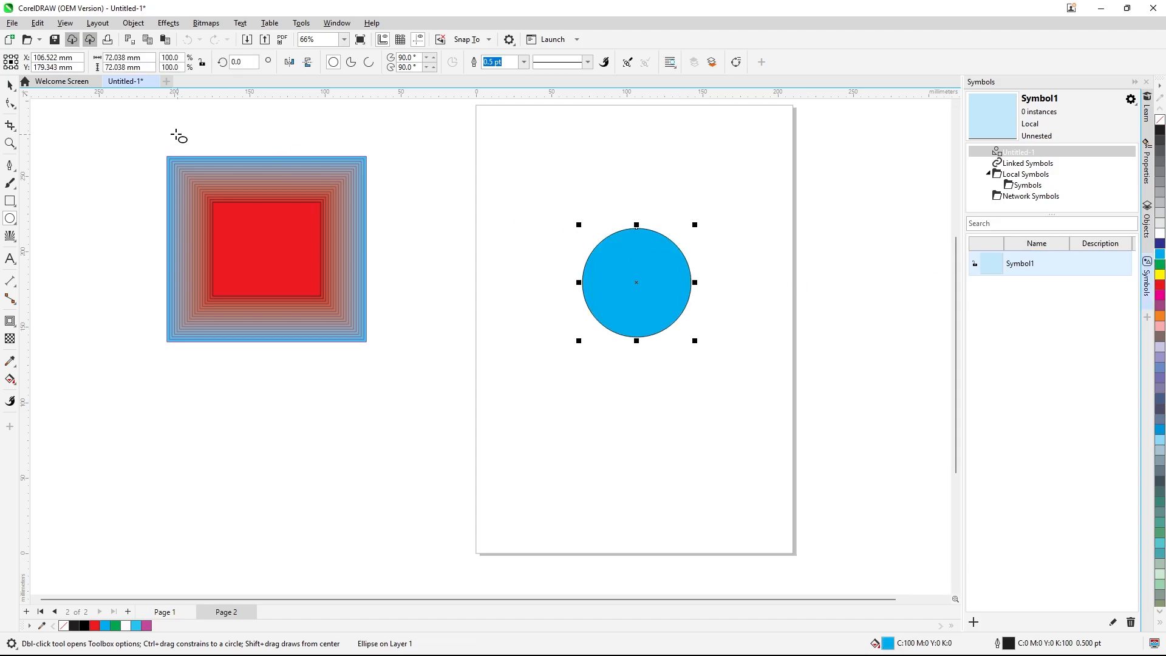
{"action": "left_click", "coordinate": [9, 85]}
{"action": "left_click_drag", "start_coordinate": [618, 260], "coordinate": [600, 223]}
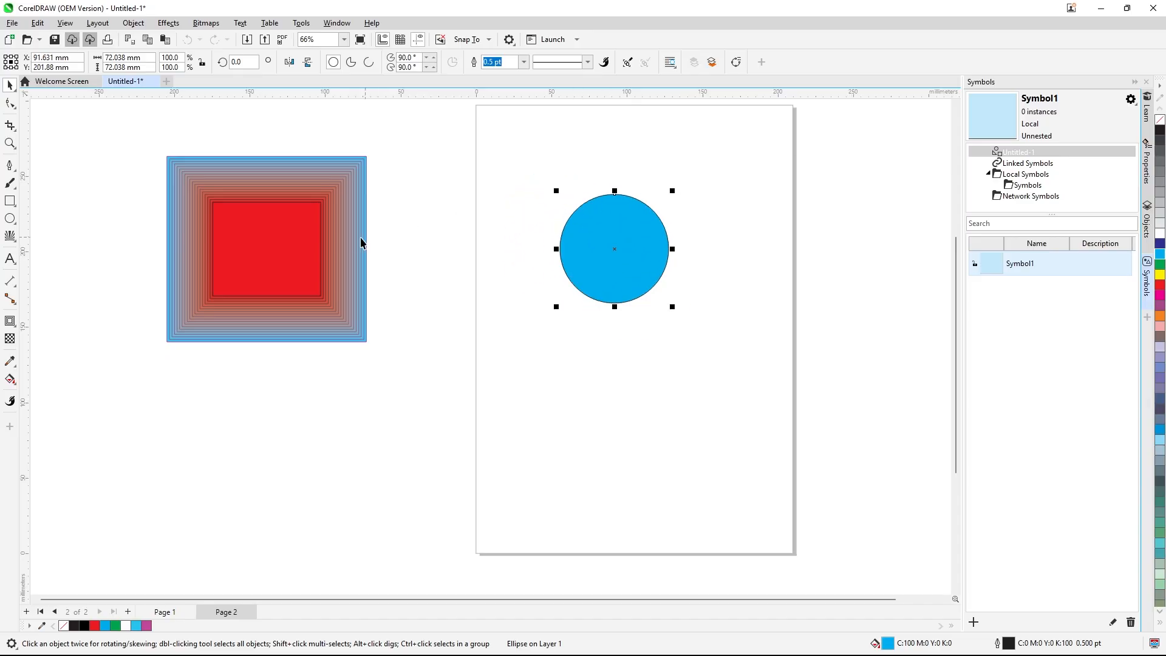
{"action": "left_click", "coordinate": [307, 246]}
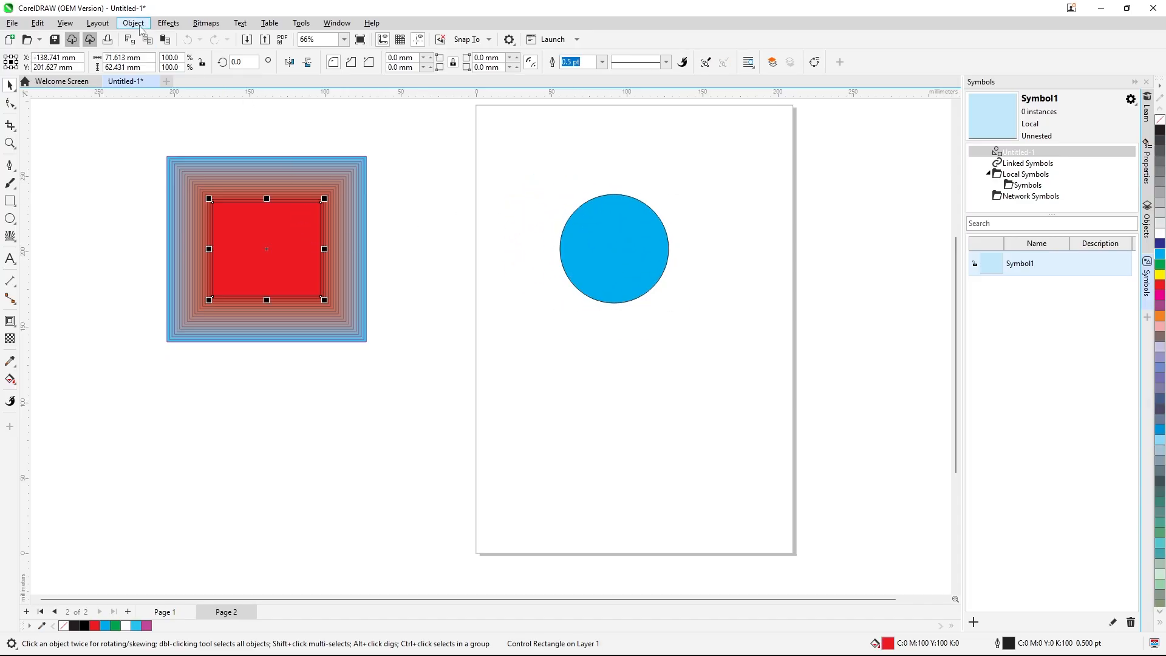
{"action": "left_click", "coordinate": [139, 25]}
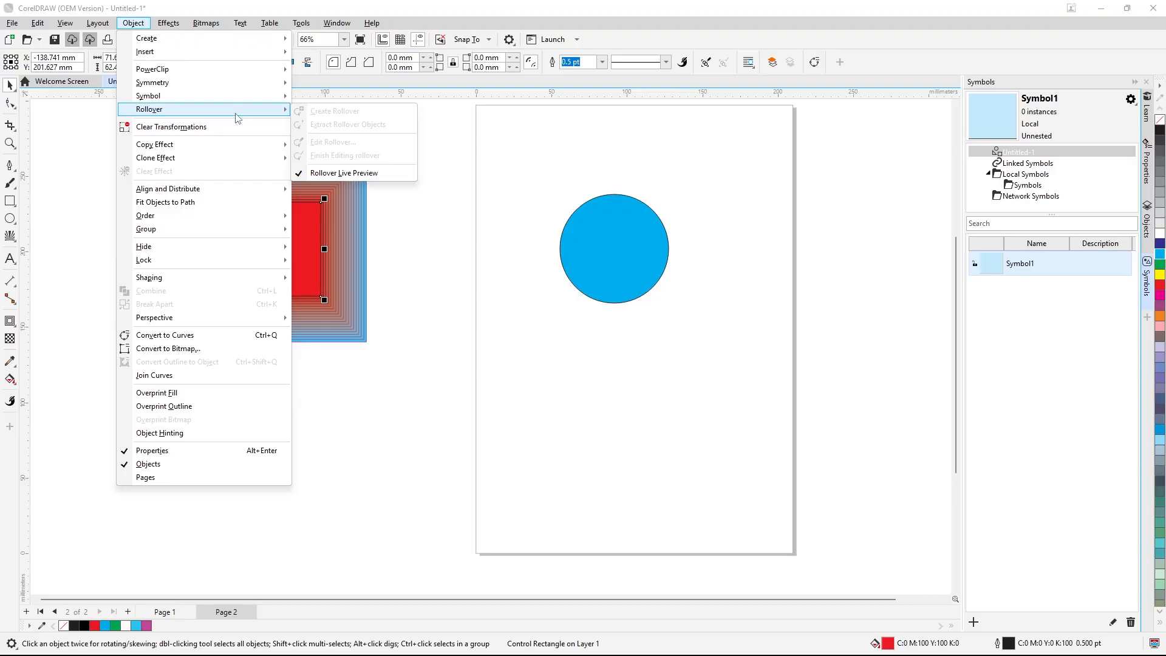
{"action": "mouse_move", "coordinate": [242, 145]}
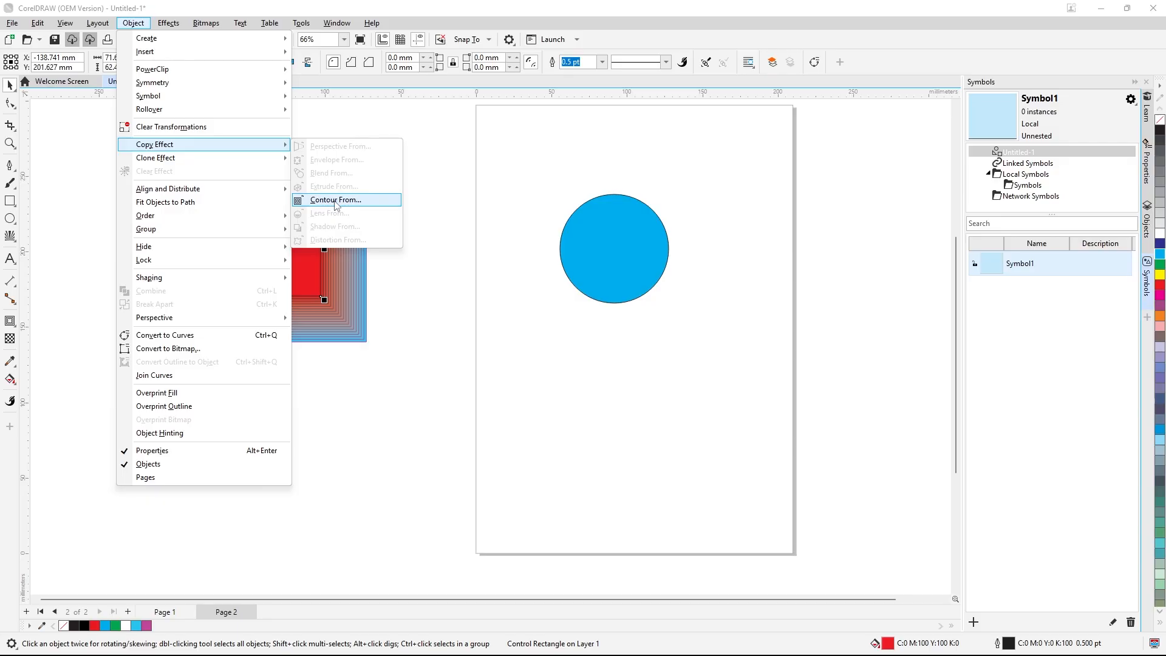
{"action": "left_click", "coordinate": [510, 199]}
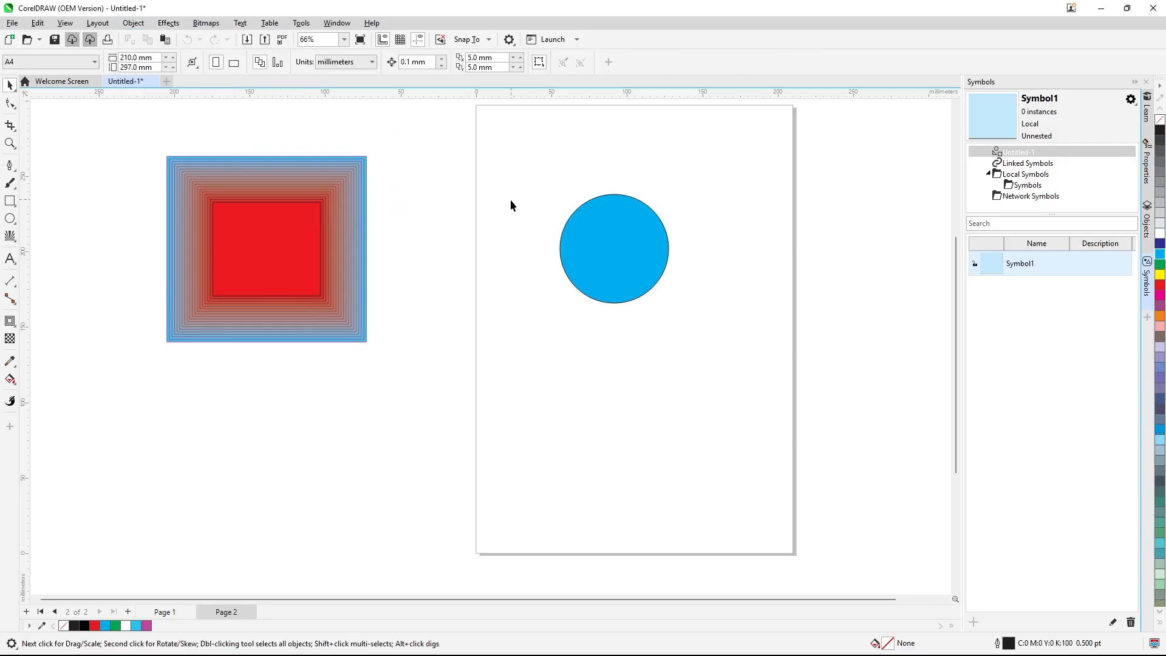
Copy the contour effect from the red rectangle onto the cyan circle with Copy Effect
{"action": "left_click", "coordinate": [647, 242]}
{"action": "left_click", "coordinate": [133, 23]}
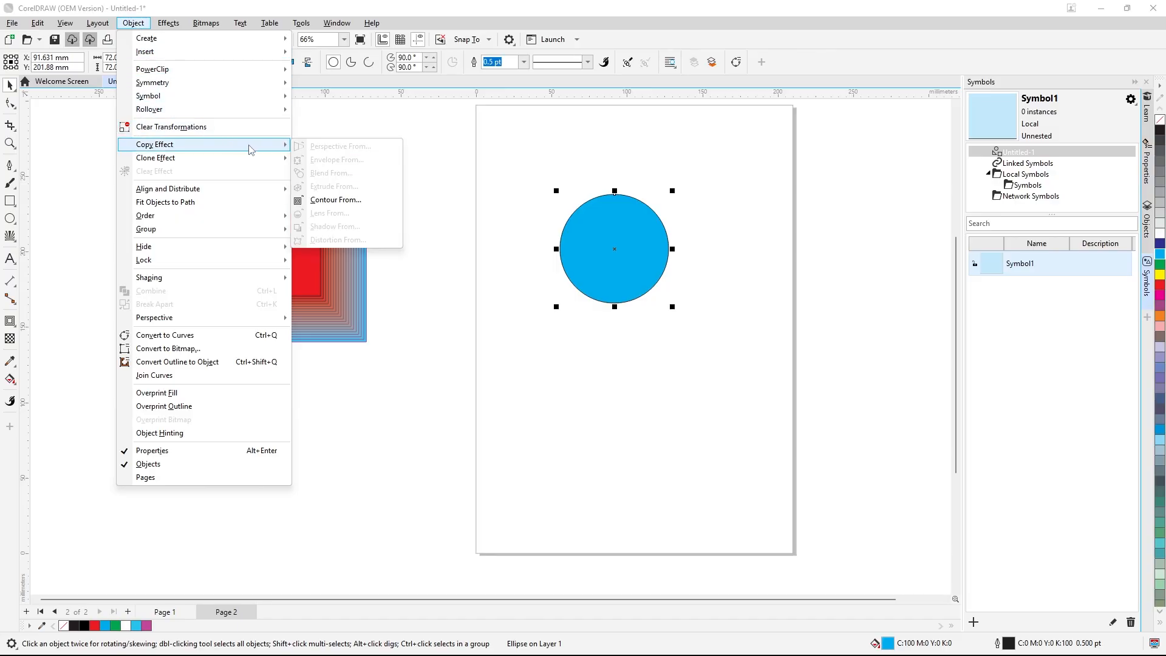
{"action": "left_click", "coordinate": [337, 201]}
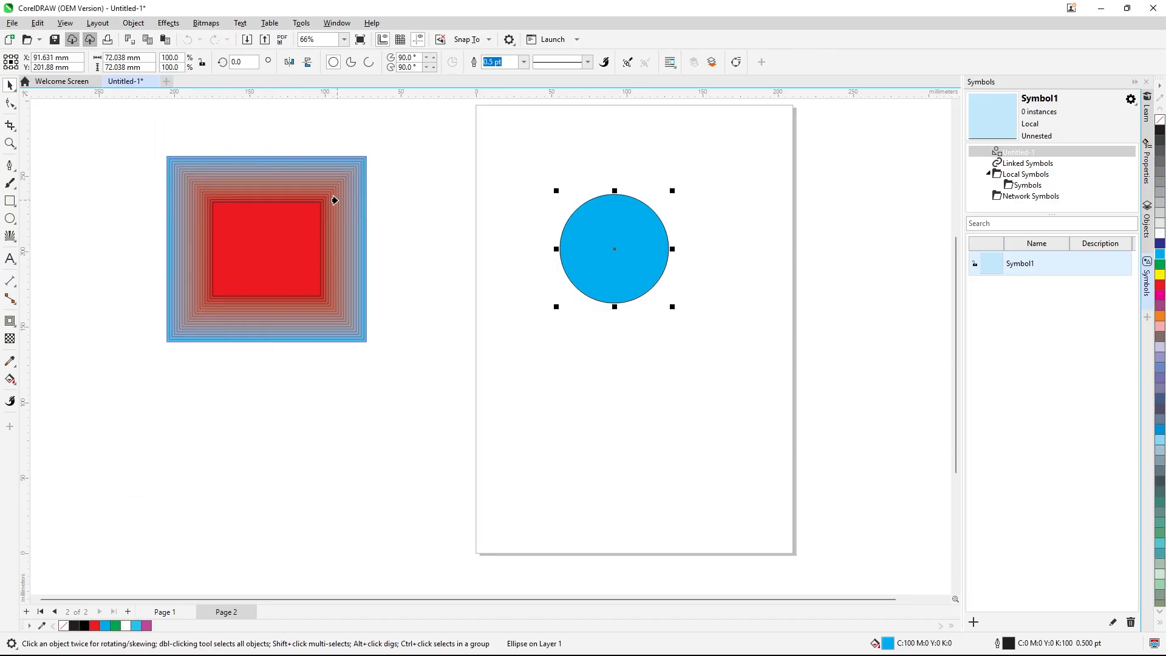
{"action": "left_click", "coordinate": [332, 253]}
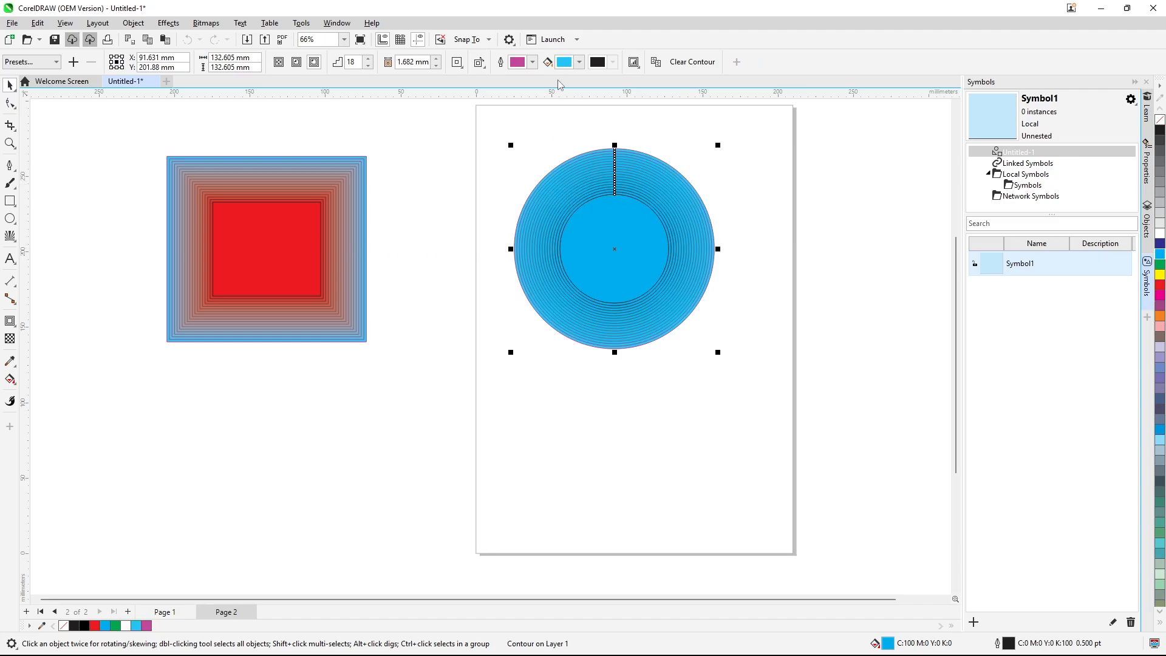
Set the fill color of the circle's contour to magenta-purple, CMYK 16, 88, 0, 0
{"action": "left_click", "coordinate": [580, 62]}
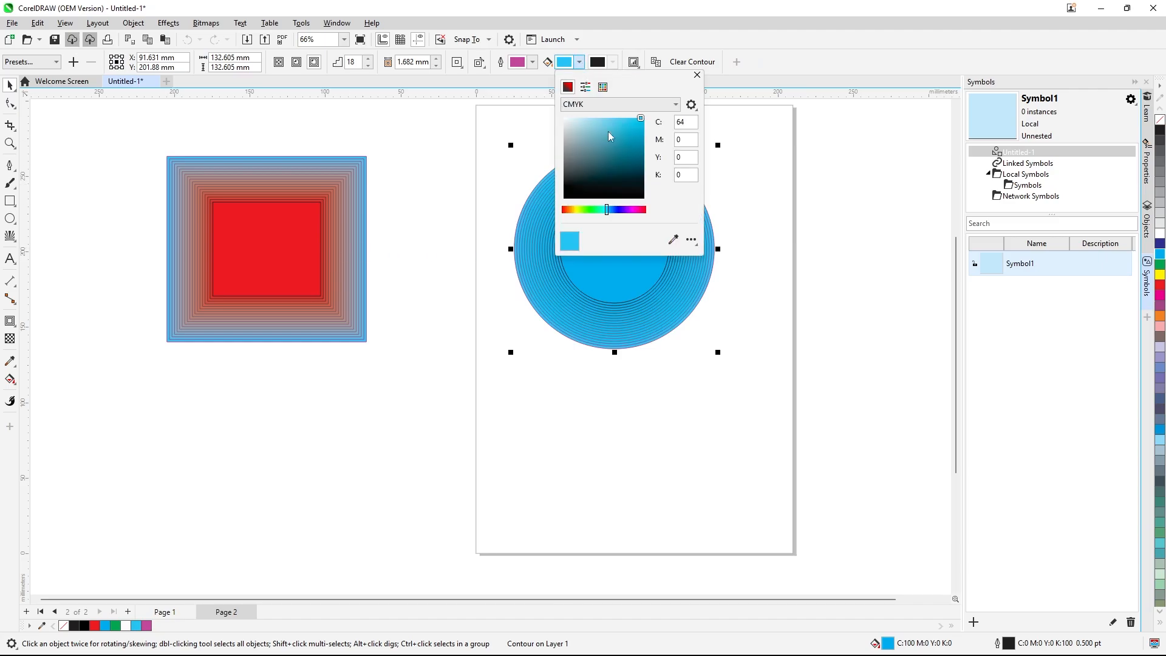
{"action": "left_click", "coordinate": [634, 210]}
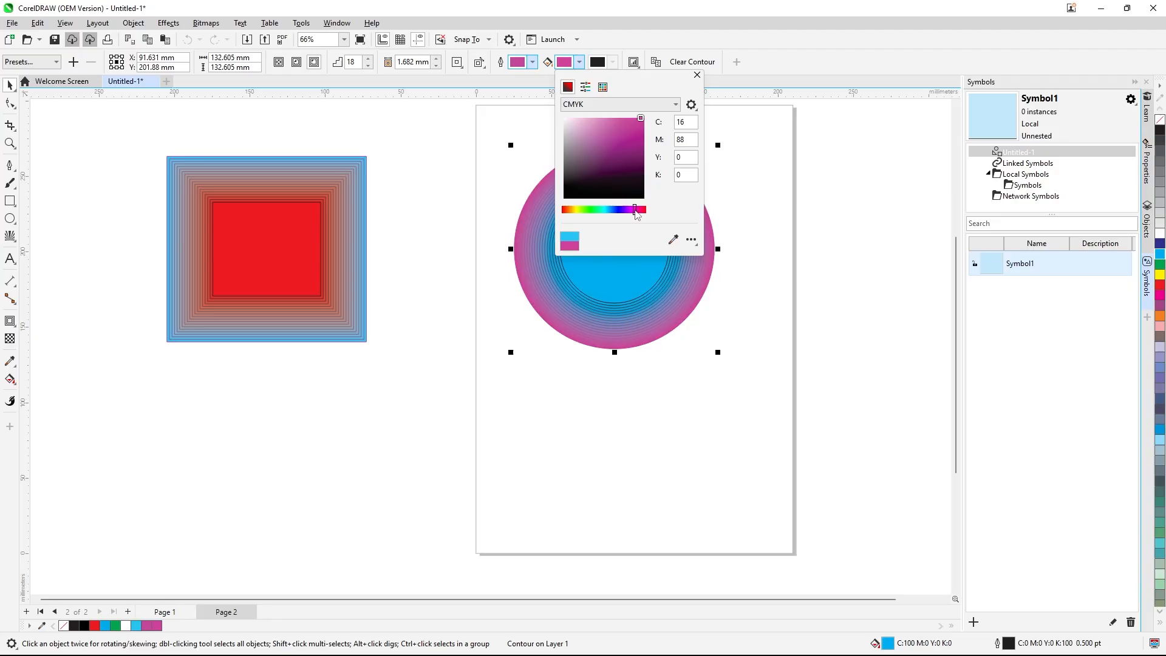
{"action": "left_click", "coordinate": [743, 77]}
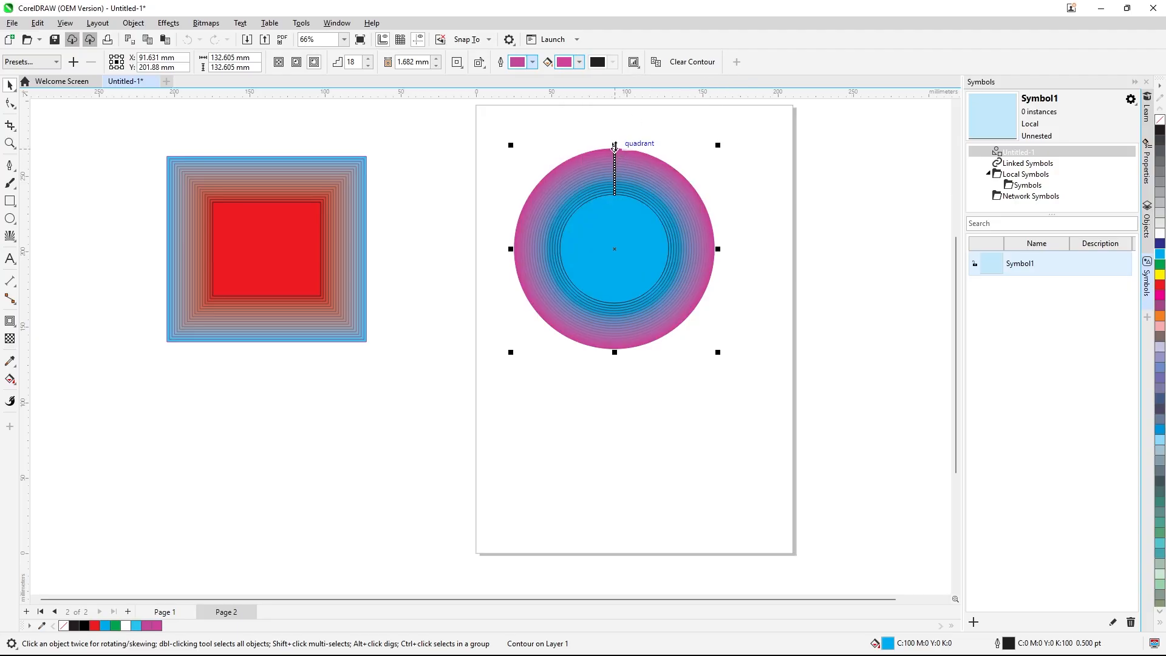
{"action": "mouse_move", "coordinate": [615, 145]}
{"action": "left_mouse_down"}
{"action": "mouse_move", "coordinate": [617, 125]}
{"action": "mouse_move", "coordinate": [618, 203]}
{"action": "mouse_move", "coordinate": [628, 148]}
{"action": "left_mouse_up"}
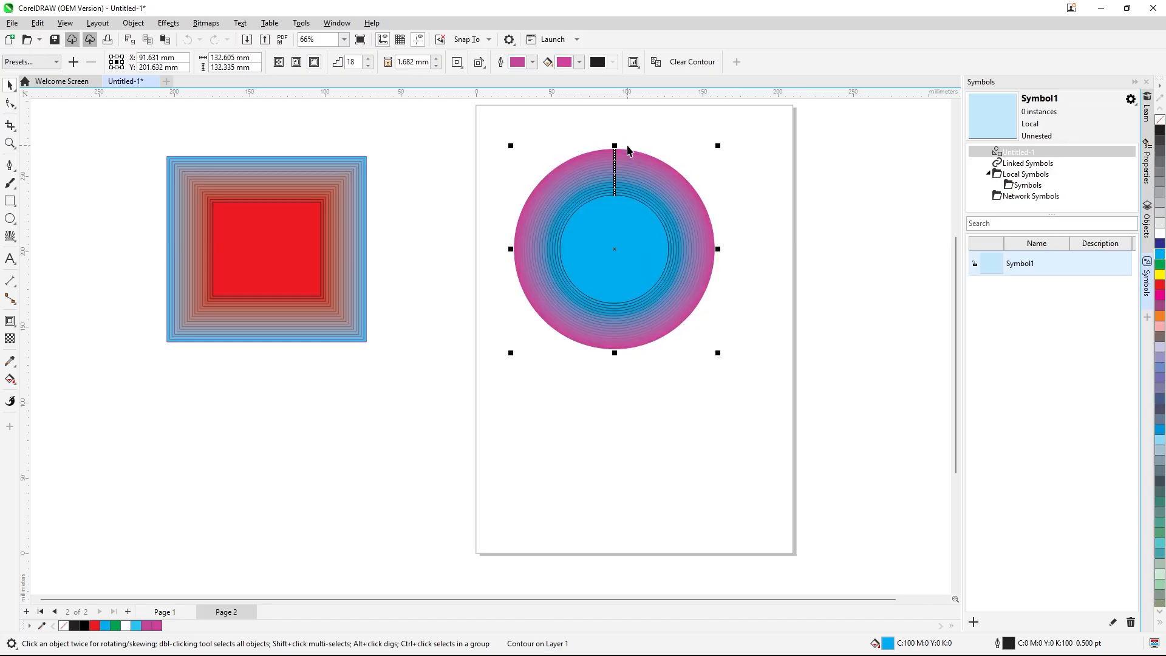
{"action": "left_click", "coordinate": [133, 23]}
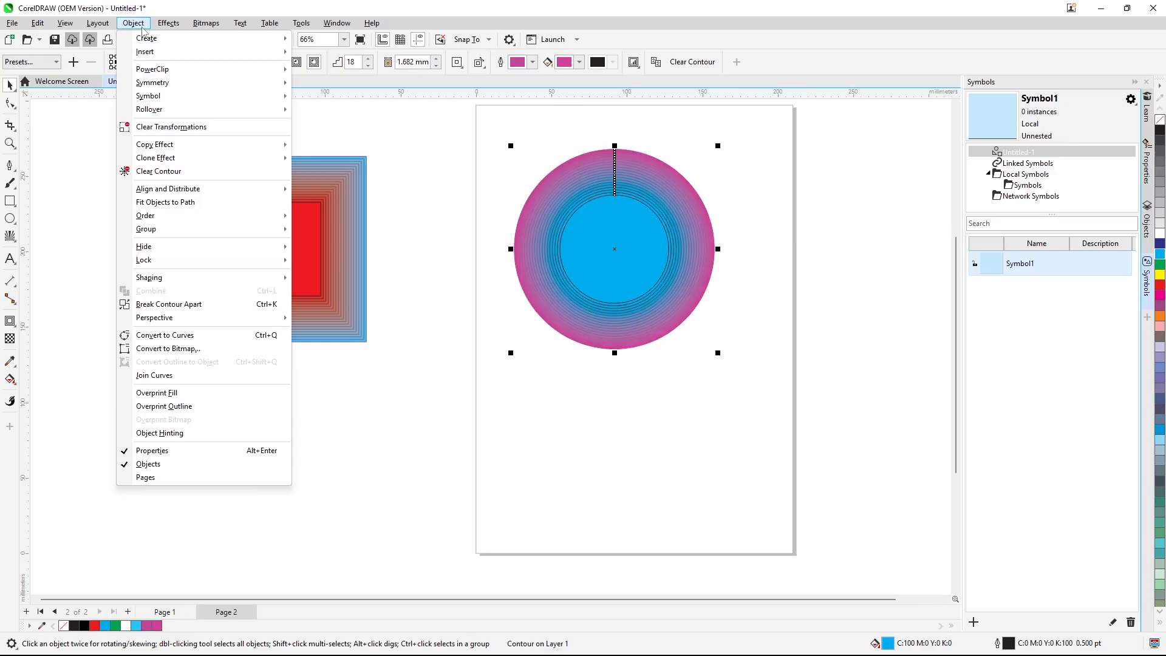
{"action": "mouse_move", "coordinate": [231, 150]}
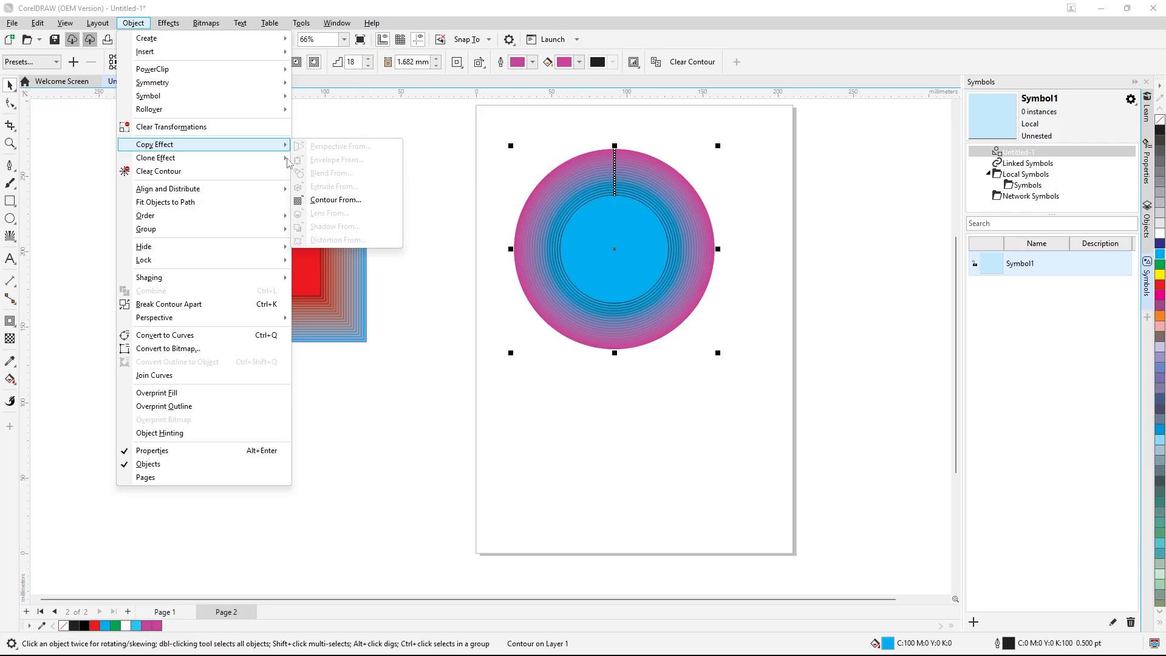
{"action": "mouse_move", "coordinate": [284, 162]}
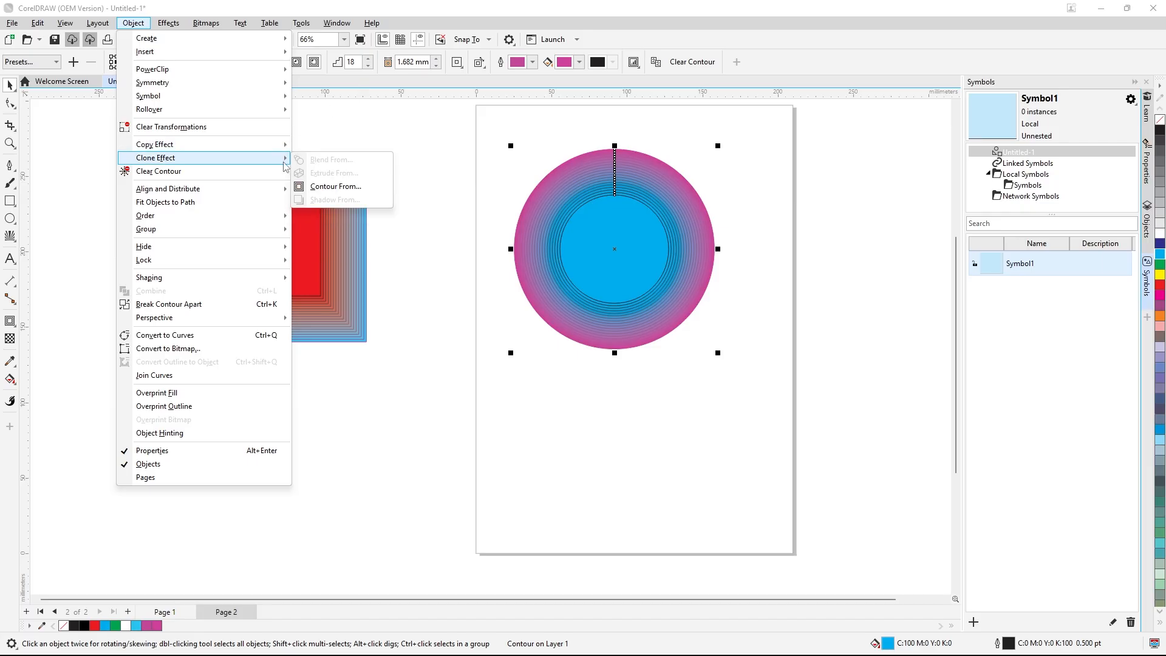
{"action": "left_click", "coordinate": [340, 85]}
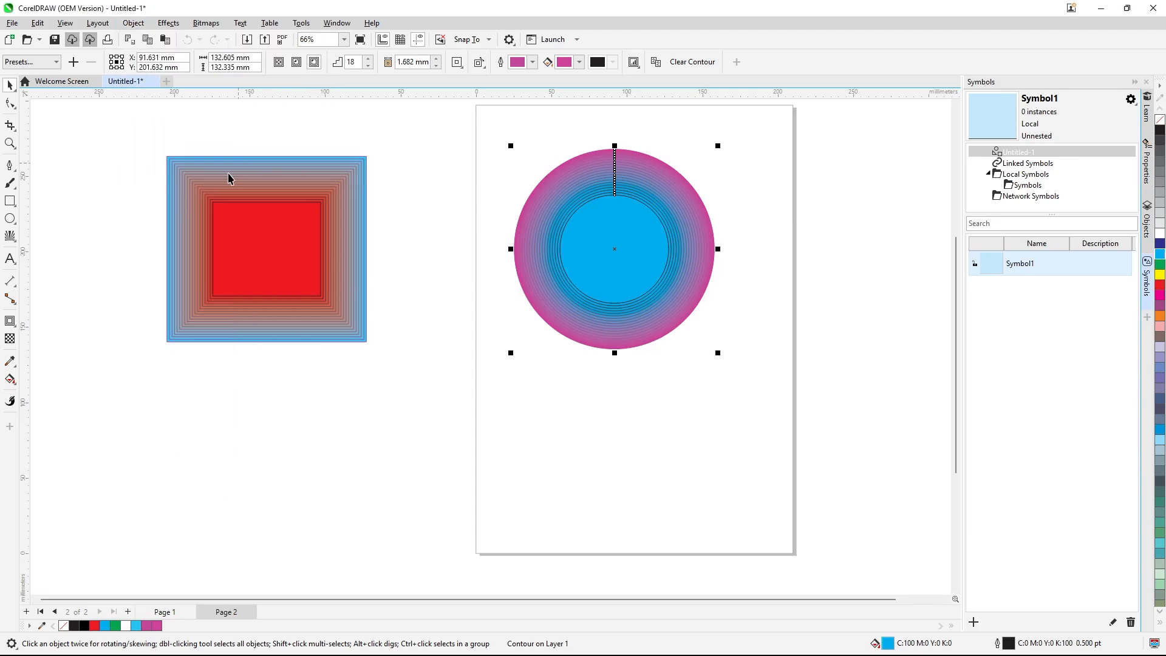
Draw a rectangle of about 51 × 79 mm below the two contoured shapes, overlapping the page's edge, and fill it green
{"action": "left_click", "coordinate": [10, 200]}
{"action": "left_click_drag", "start_coordinate": [422, 410], "coordinate": [499, 528]}
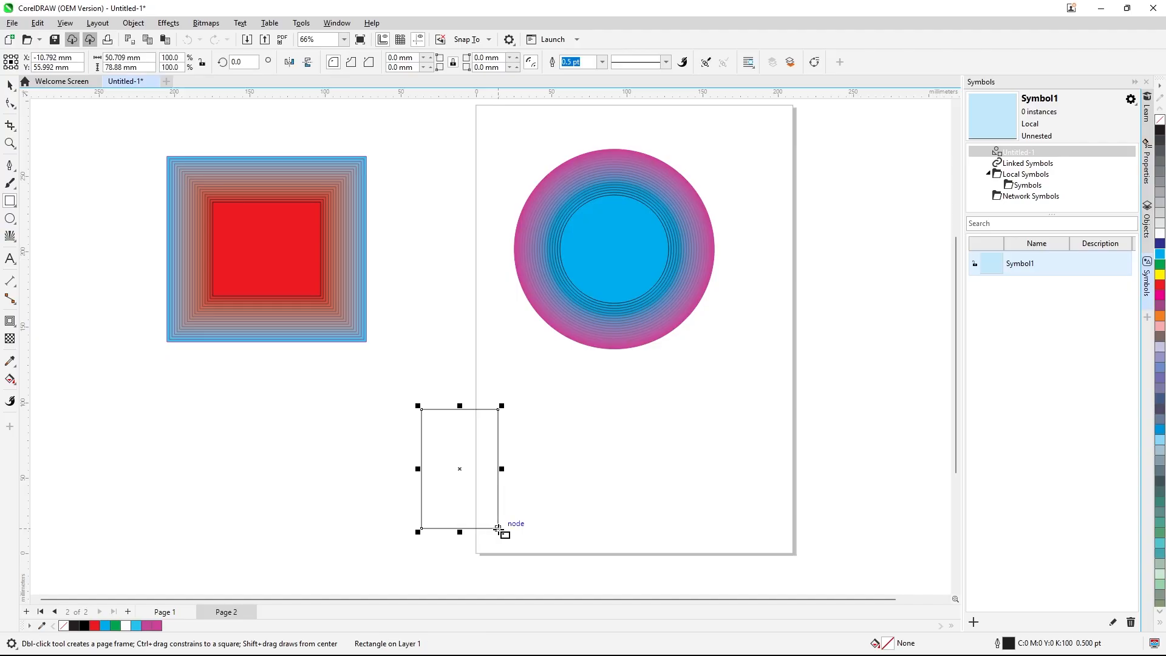
{"action": "left_click", "coordinate": [1159, 266]}
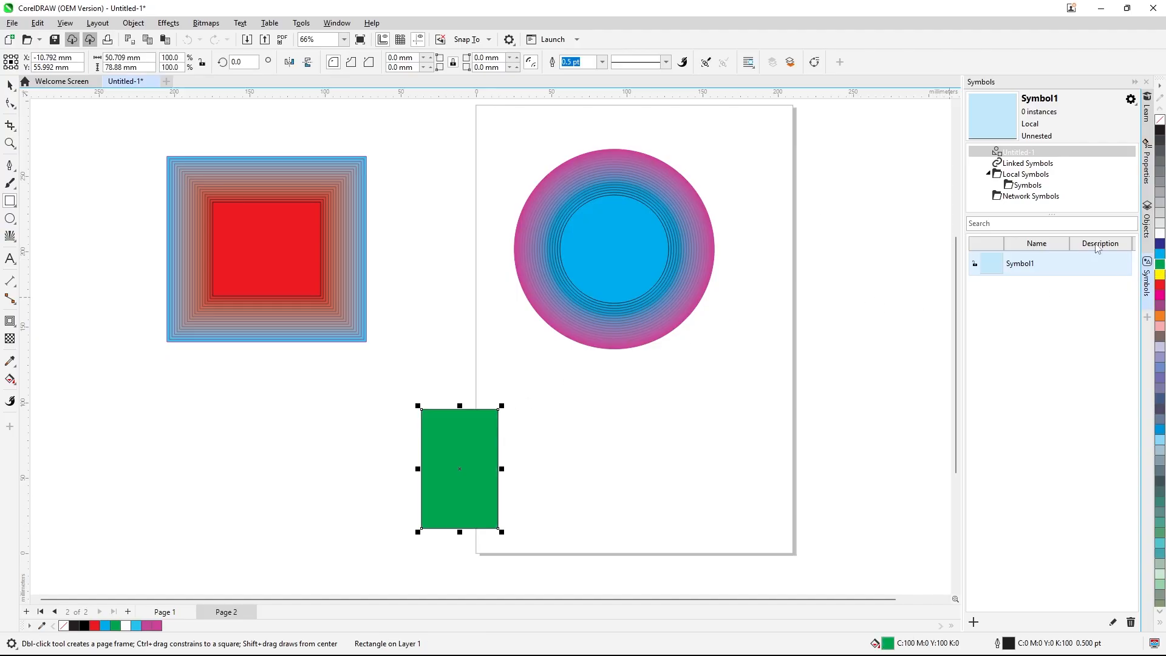
Clone the circle's contour effect onto the green rectangle with Clone Effect
{"action": "left_click", "coordinate": [138, 24]}
{"action": "mouse_move", "coordinate": [274, 160]}
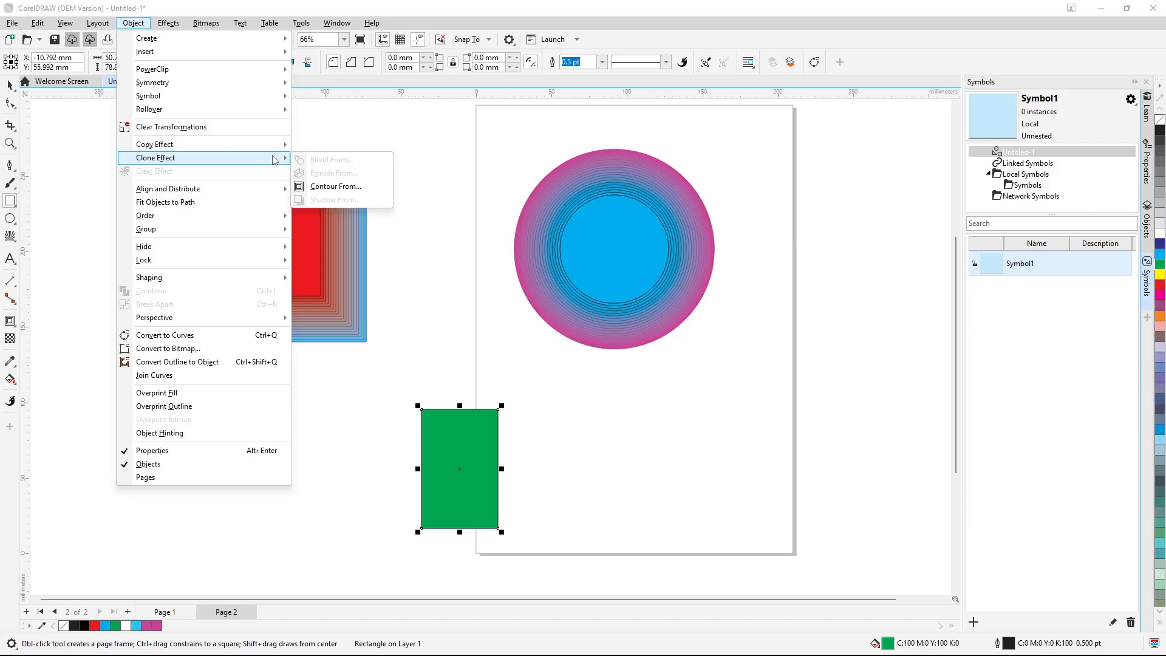
{"action": "left_click", "coordinate": [319, 188]}
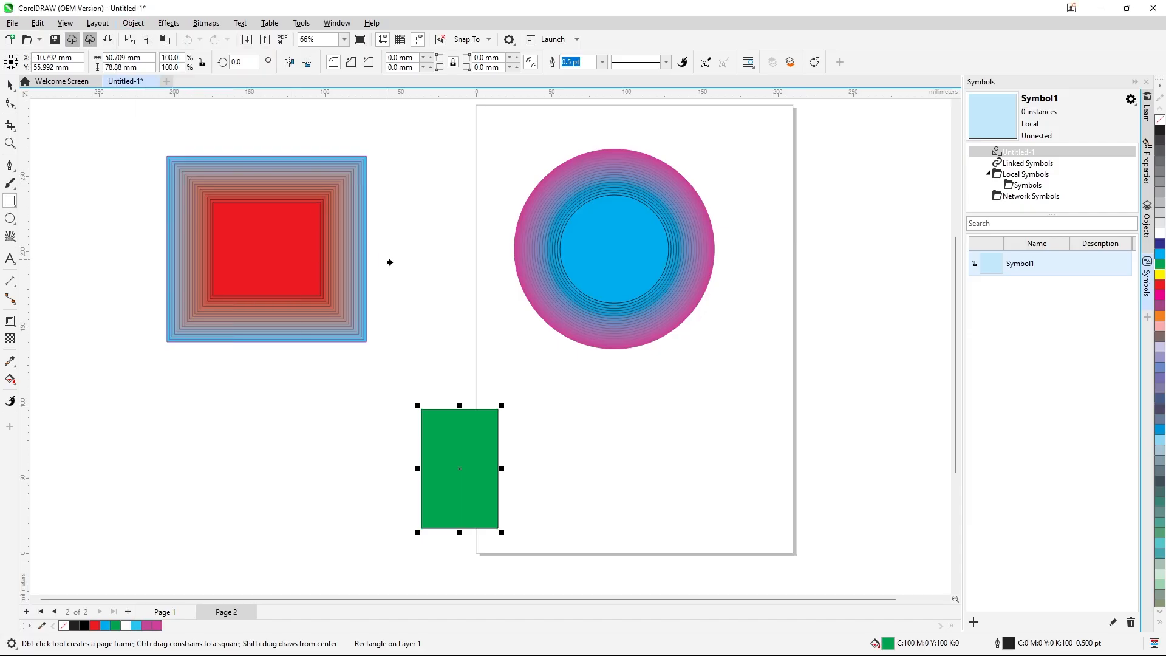
{"action": "left_click", "coordinate": [565, 316]}
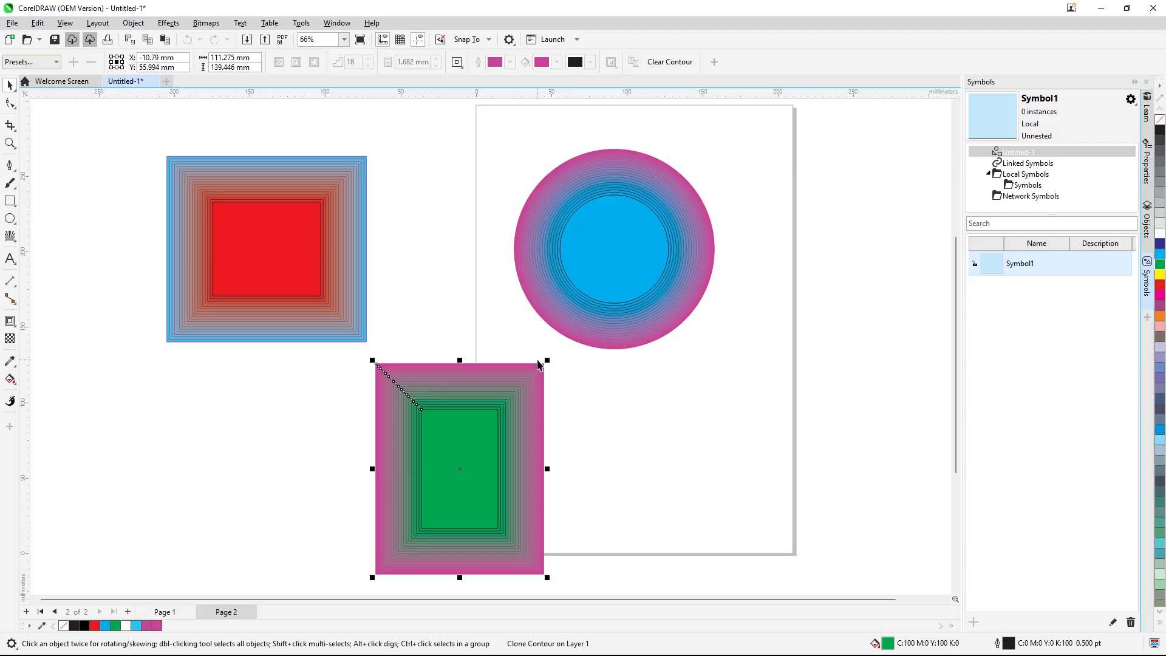
Enlarge the green contoured rectangle to about 117 × 148 mm overall and the contoured circle to about 138 mm across
{"action": "left_click_drag", "start_coordinate": [545, 362], "coordinate": [556, 346]}
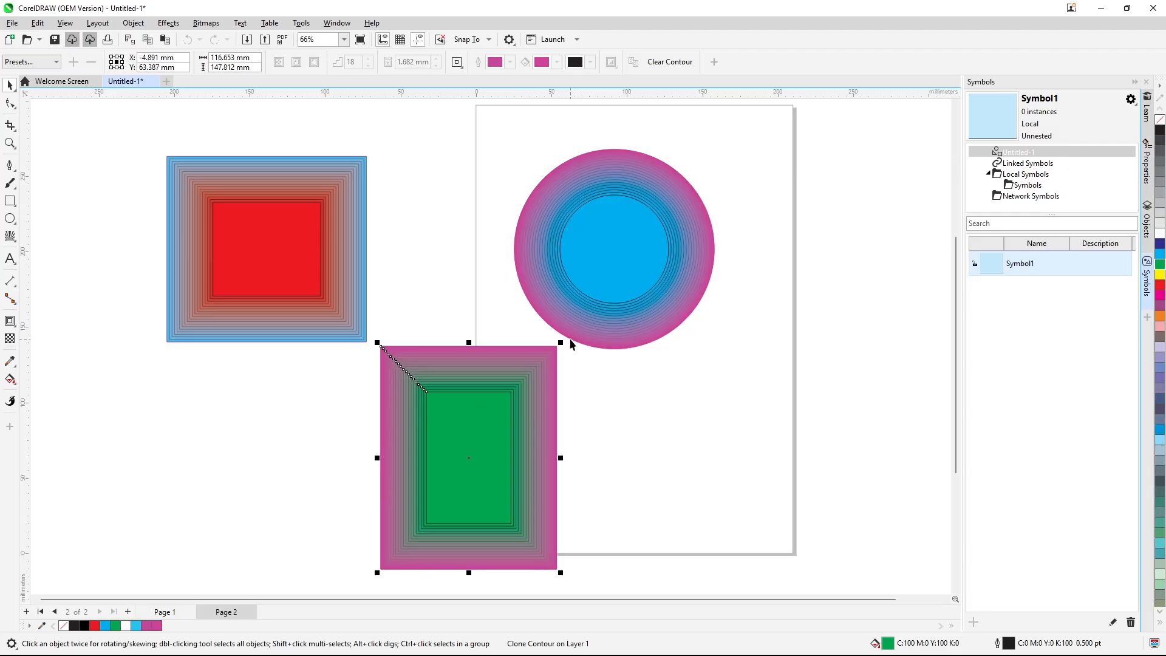
{"action": "left_click", "coordinate": [617, 325]}
{"action": "left_click_drag", "start_coordinate": [718, 352], "coordinate": [731, 366]}
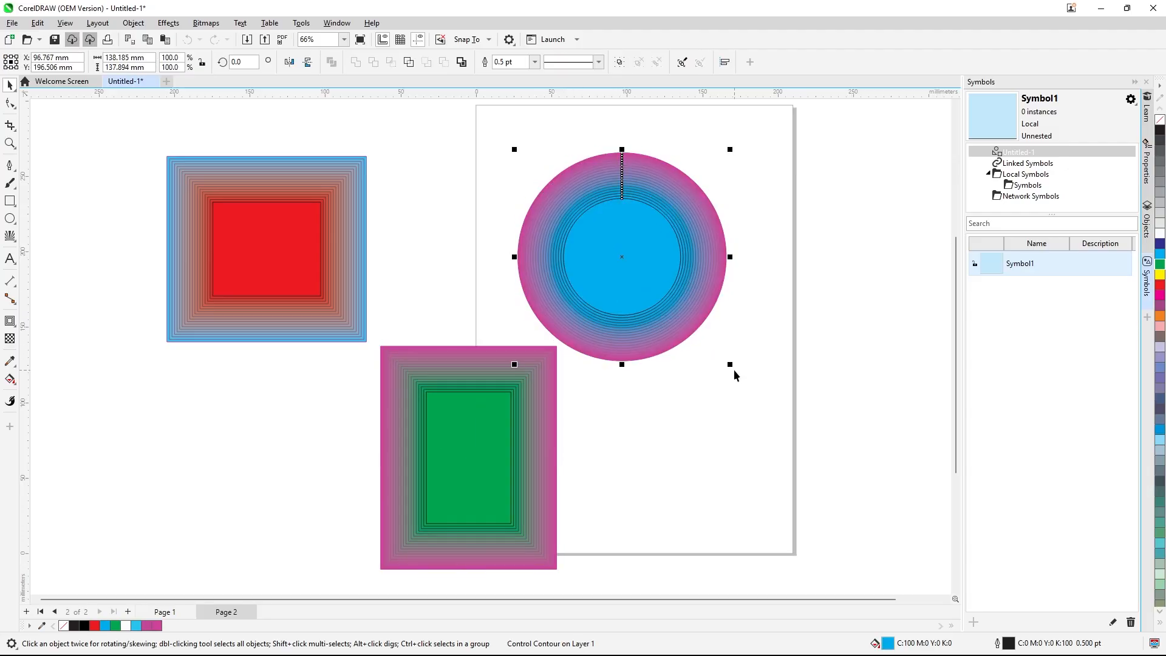
Rotate the contoured circle by about 20.6° and move it away from the green rectangle, further up and right on the page
{"action": "left_click", "coordinate": [695, 309]}
{"action": "left_click_drag", "start_coordinate": [689, 298], "coordinate": [733, 282]}
{"action": "left_click", "coordinate": [735, 278]}
{"action": "left_click", "coordinate": [681, 298]}
Stretch the red contoured rectangle horizontally to an overall width of about 142 mm
{"action": "left_click", "coordinate": [540, 401]}
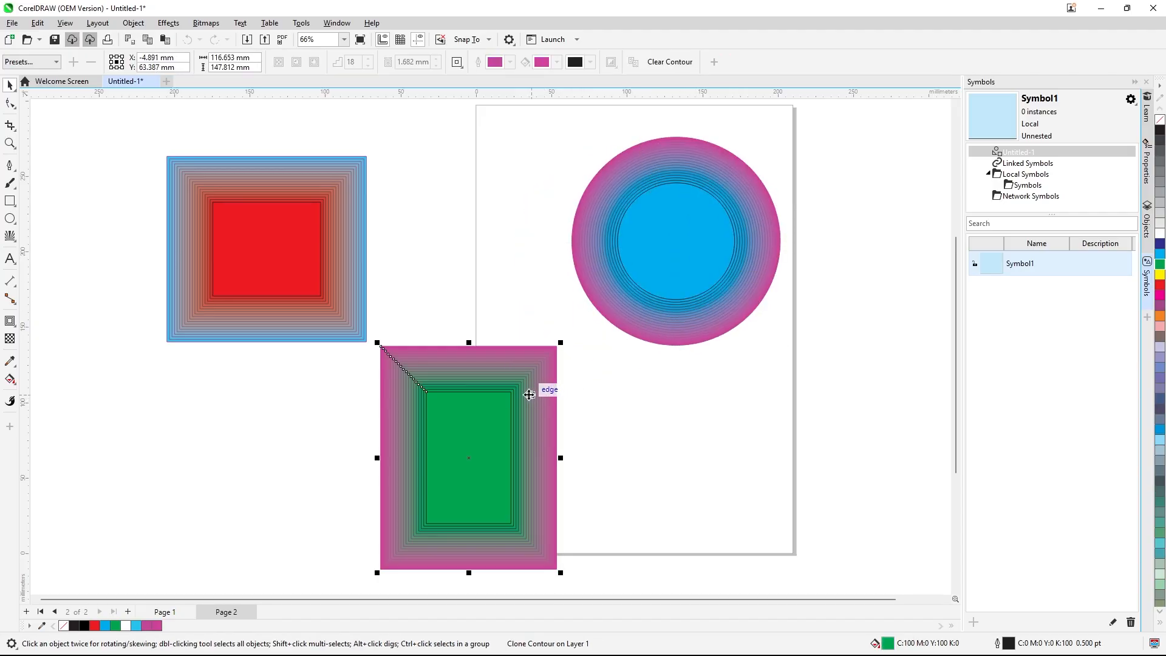
{"action": "left_click", "coordinate": [338, 308]}
{"action": "left_click_drag", "start_coordinate": [368, 247], "coordinate": [418, 249]}
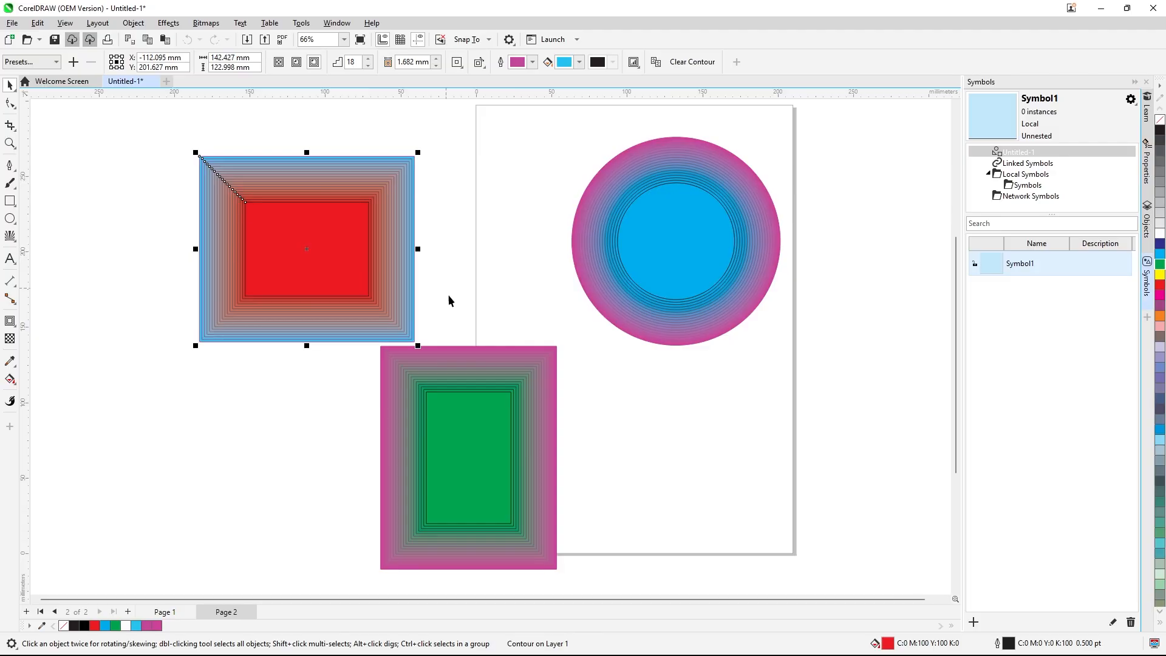
Scale the green contoured rectangle to about 120 × 154 mm, move it down clear of the red one, and select the contoured circle
{"action": "left_click", "coordinate": [489, 394]}
{"action": "left_click_drag", "start_coordinate": [561, 343], "coordinate": [567, 334]}
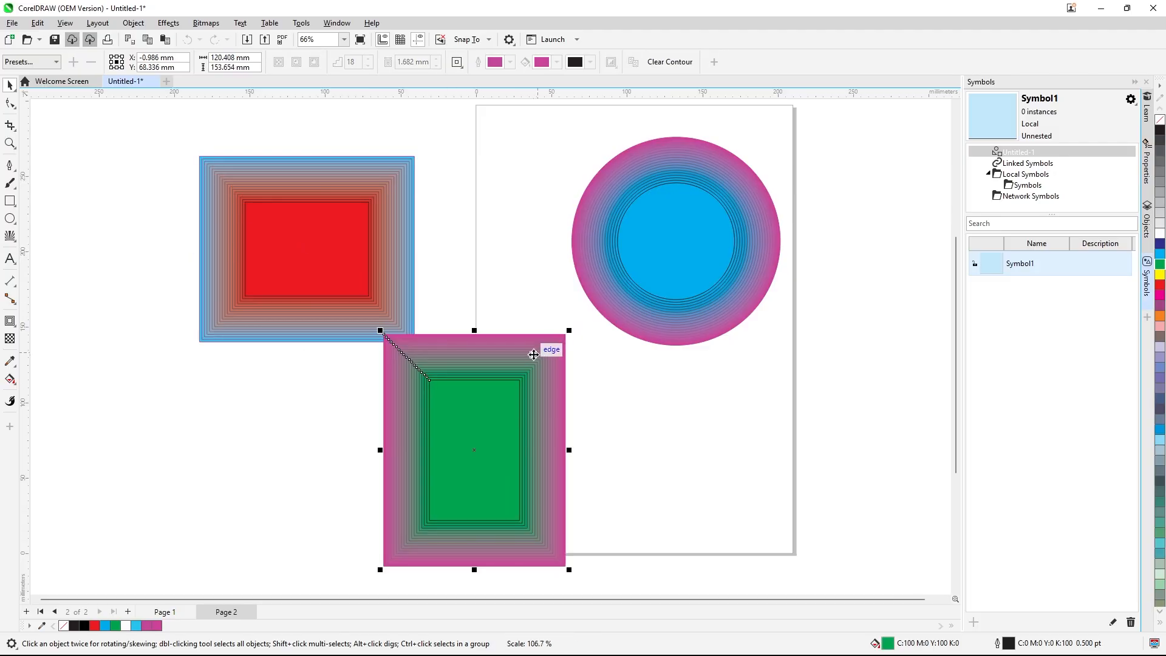
{"action": "left_click_drag", "start_coordinate": [519, 376], "coordinate": [541, 402]}
{"action": "left_click", "coordinate": [615, 316]}
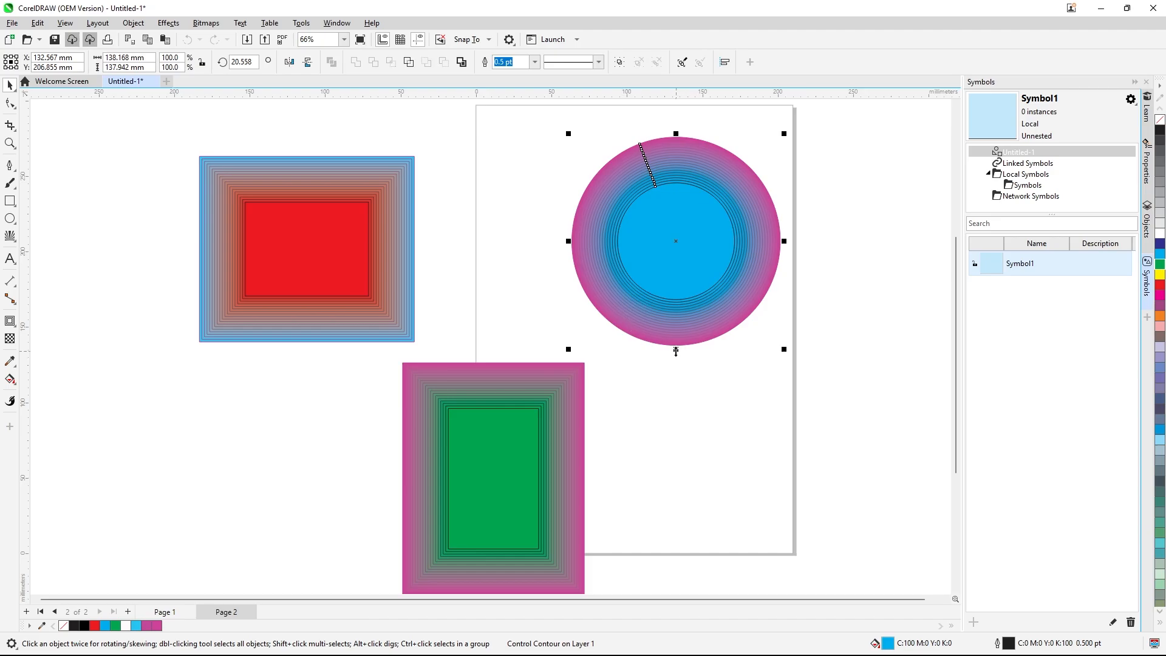
Stretch the contoured circle vertically to an overall height of about 149 mm and fill the green contoured rectangle with yellow
{"action": "left_click_drag", "start_coordinate": [676, 349], "coordinate": [689, 382]}
{"action": "left_click", "coordinate": [558, 419]}
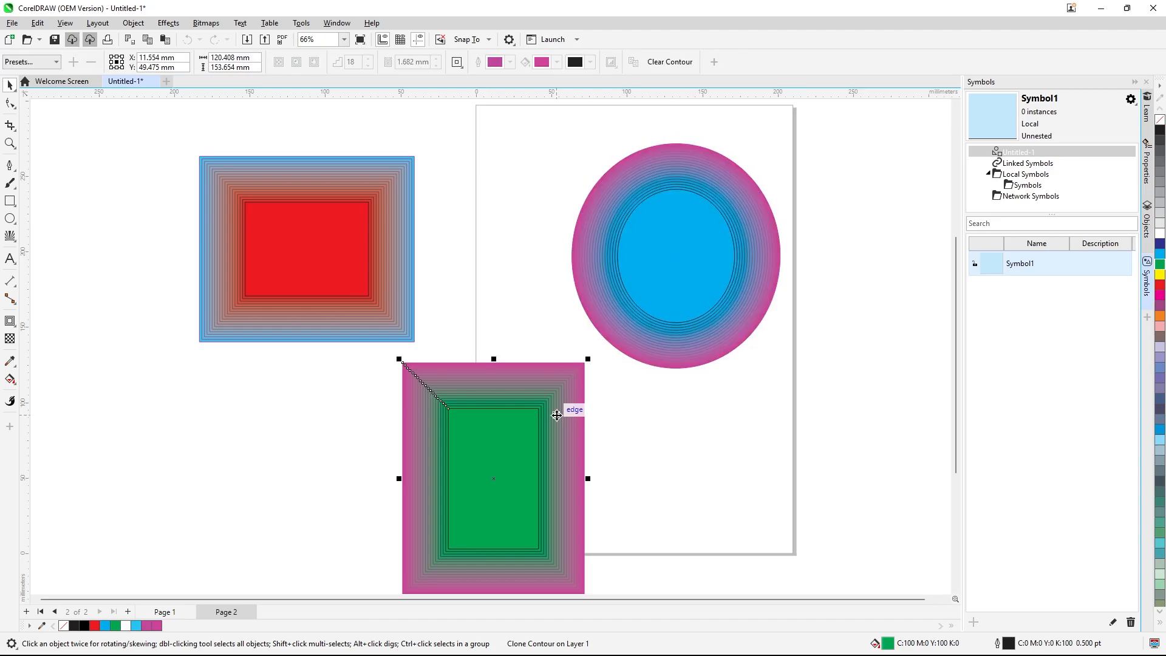
{"action": "left_click", "coordinate": [1160, 278]}
Fill the blue ellipse inside the contour with light pink (C:0 M:40 Y:20 K:0)
{"action": "left_click", "coordinate": [776, 277]}
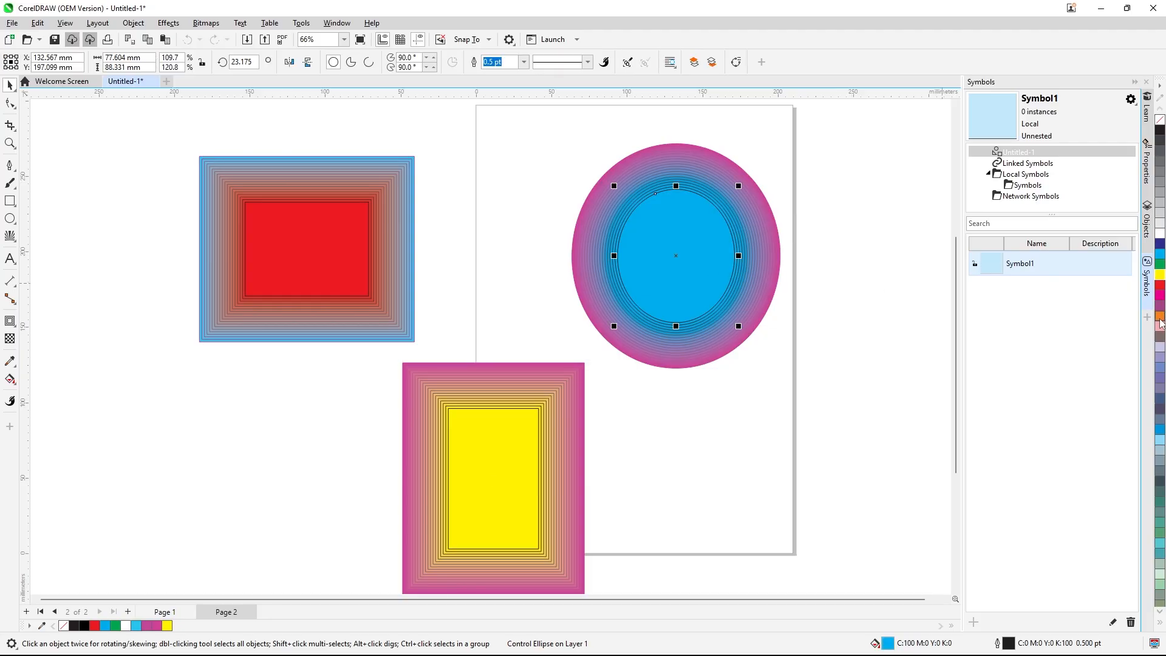
{"action": "left_click", "coordinate": [1160, 324]}
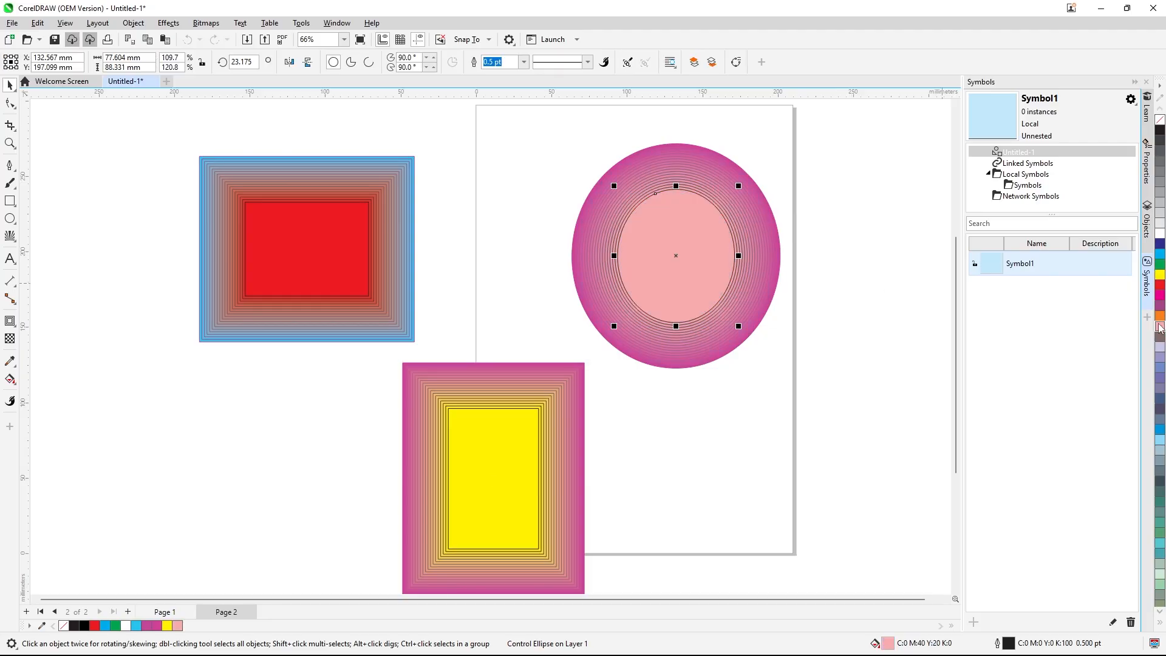
{"action": "left_click", "coordinate": [569, 415]}
{"action": "left_click", "coordinate": [675, 286]}
Clear the contour effect from the yellow rectangle and from the pink ellipse
{"action": "left_click", "coordinate": [560, 419]}
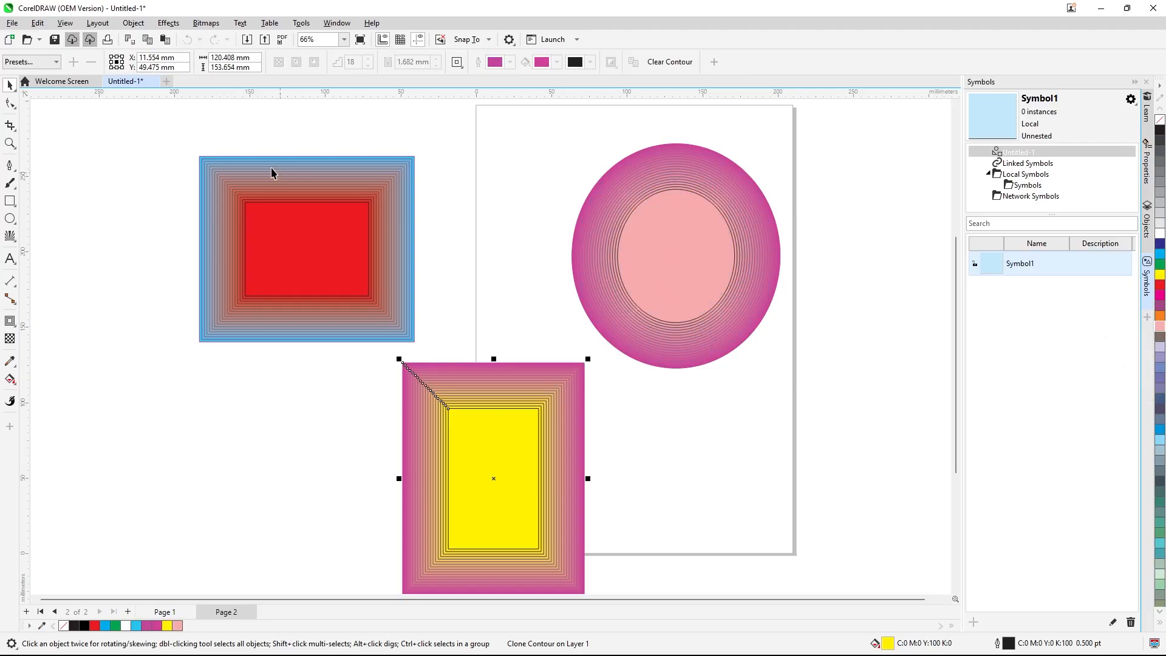
{"action": "left_click", "coordinate": [133, 23]}
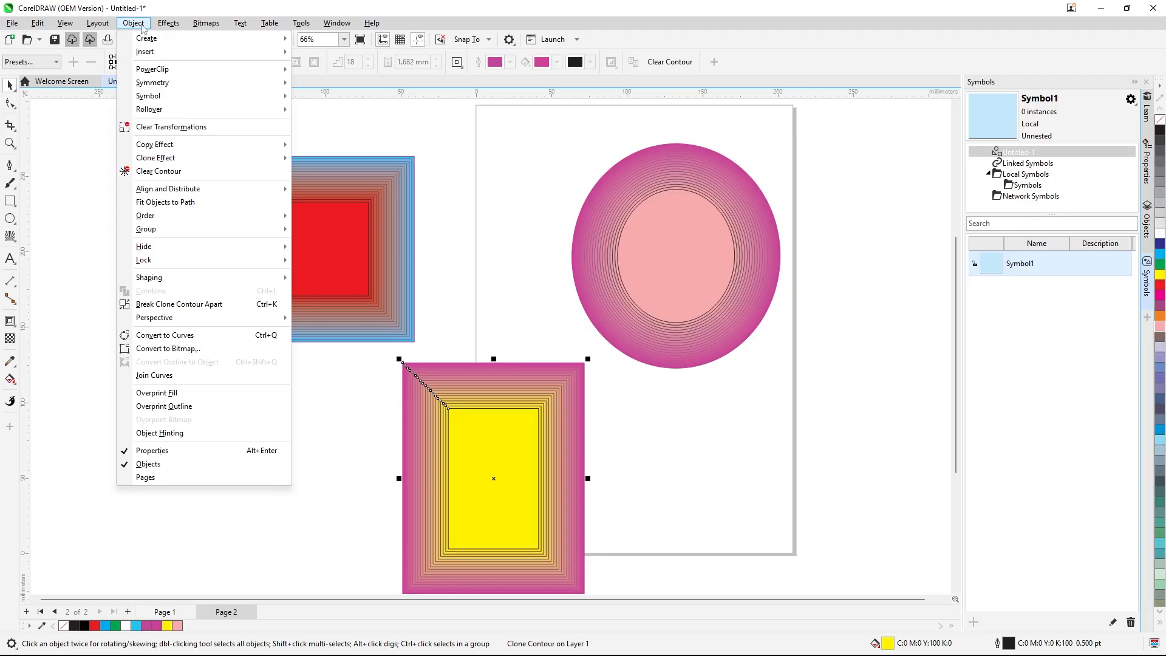
{"action": "mouse_move", "coordinate": [255, 161]}
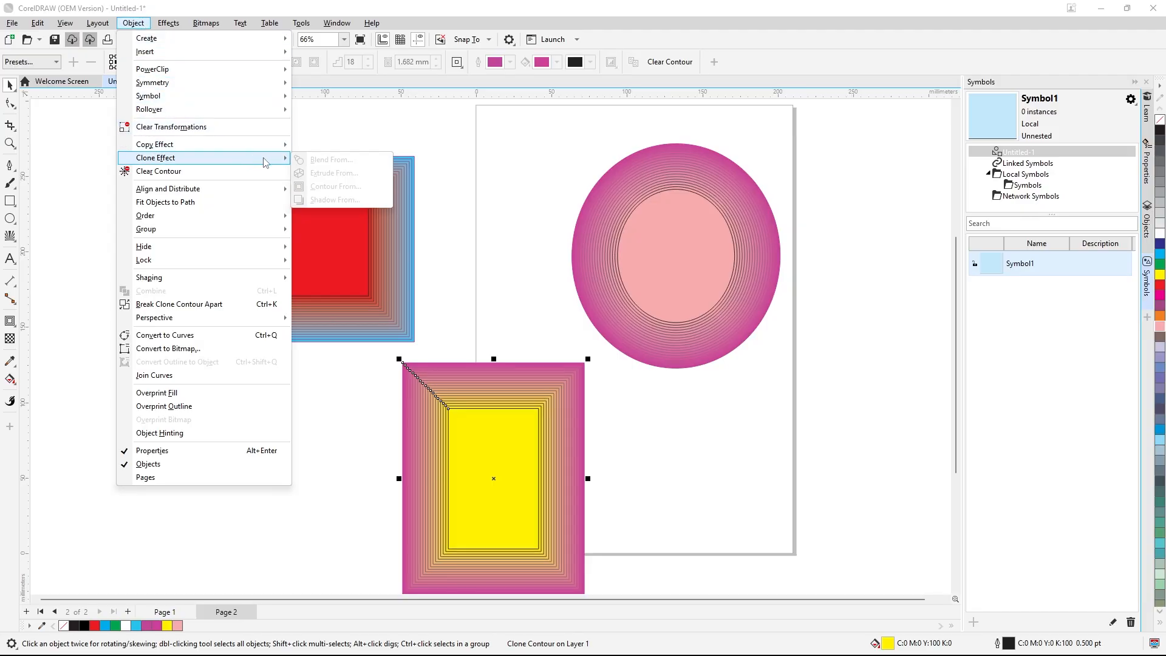
{"action": "left_click", "coordinate": [198, 174]}
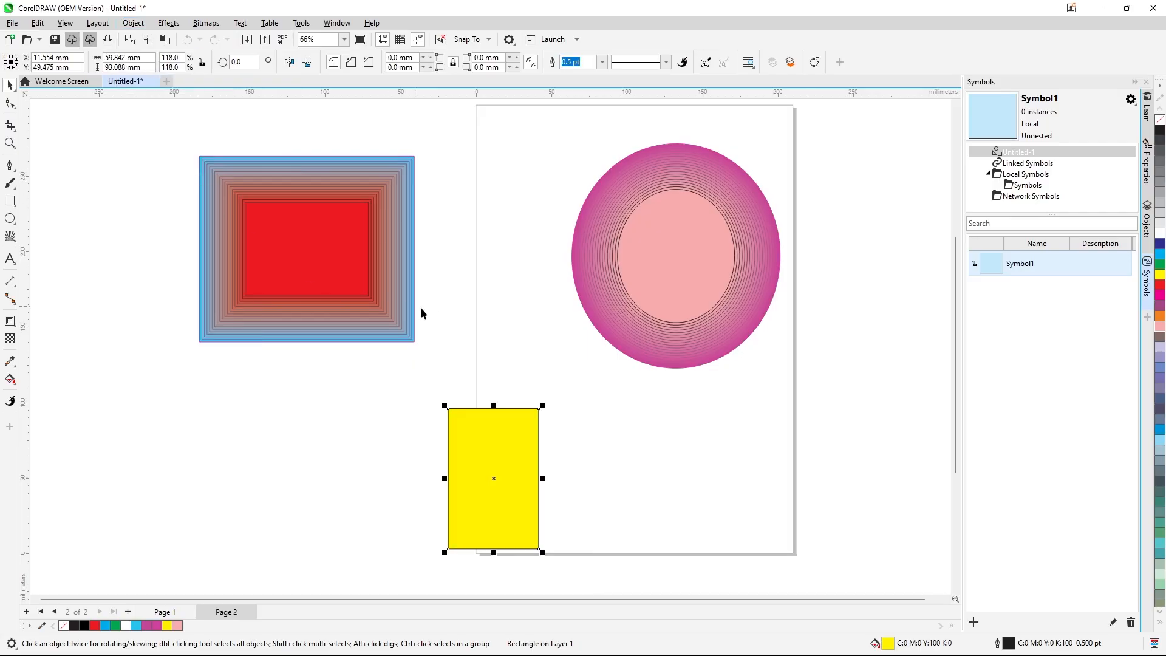
{"action": "left_click", "coordinate": [606, 300]}
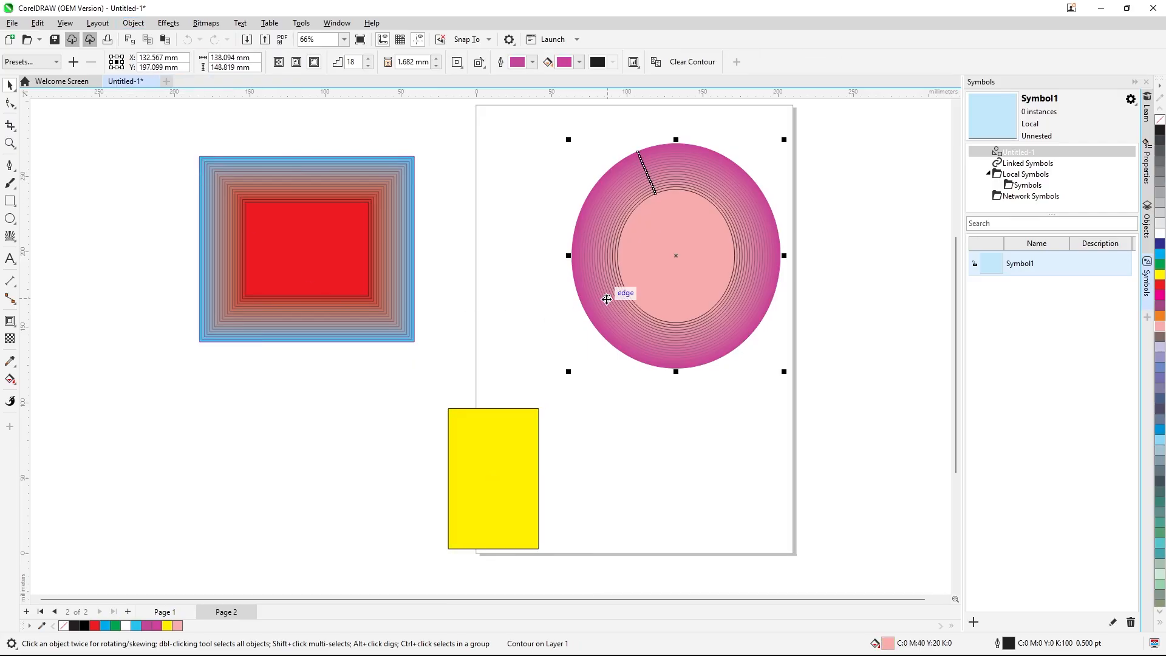
{"action": "left_click", "coordinate": [143, 24]}
{"action": "left_click", "coordinate": [198, 174]}
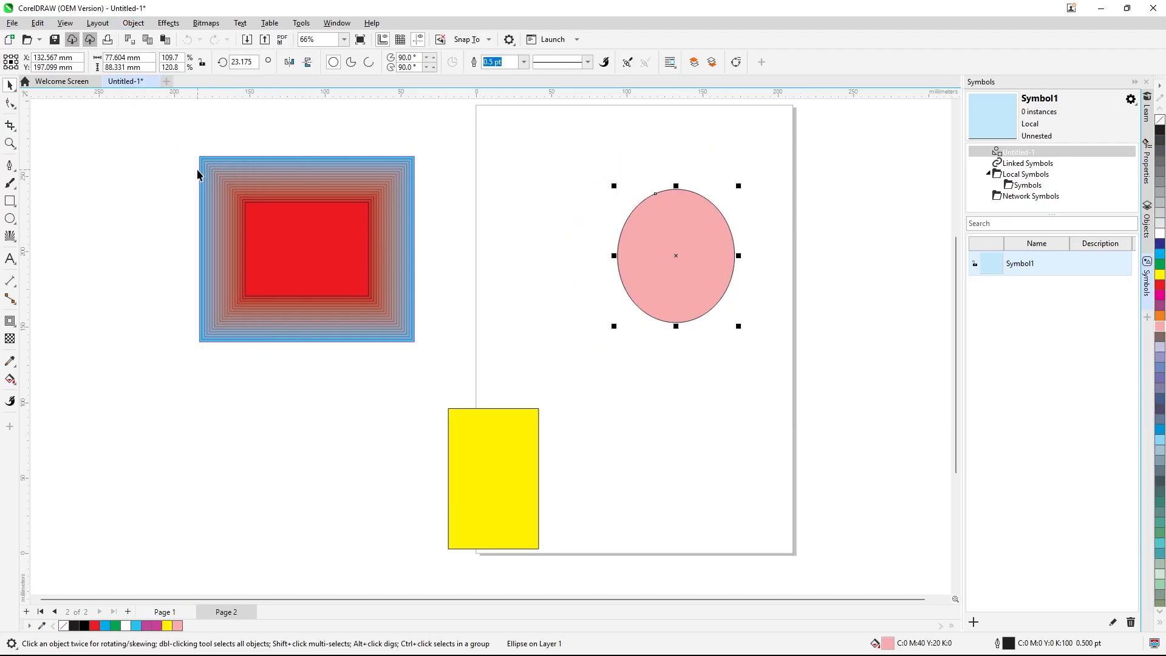
{"action": "left_click", "coordinate": [148, 135]}
{"action": "left_click", "coordinate": [145, 25]}
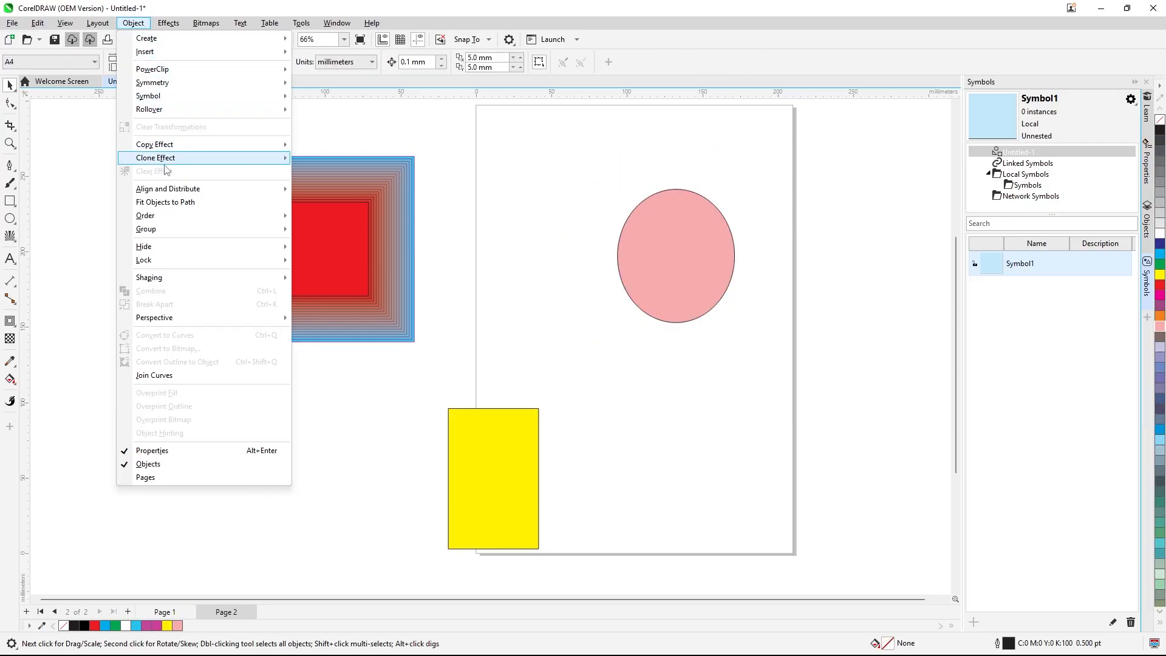
{"action": "mouse_move", "coordinate": [274, 164]}
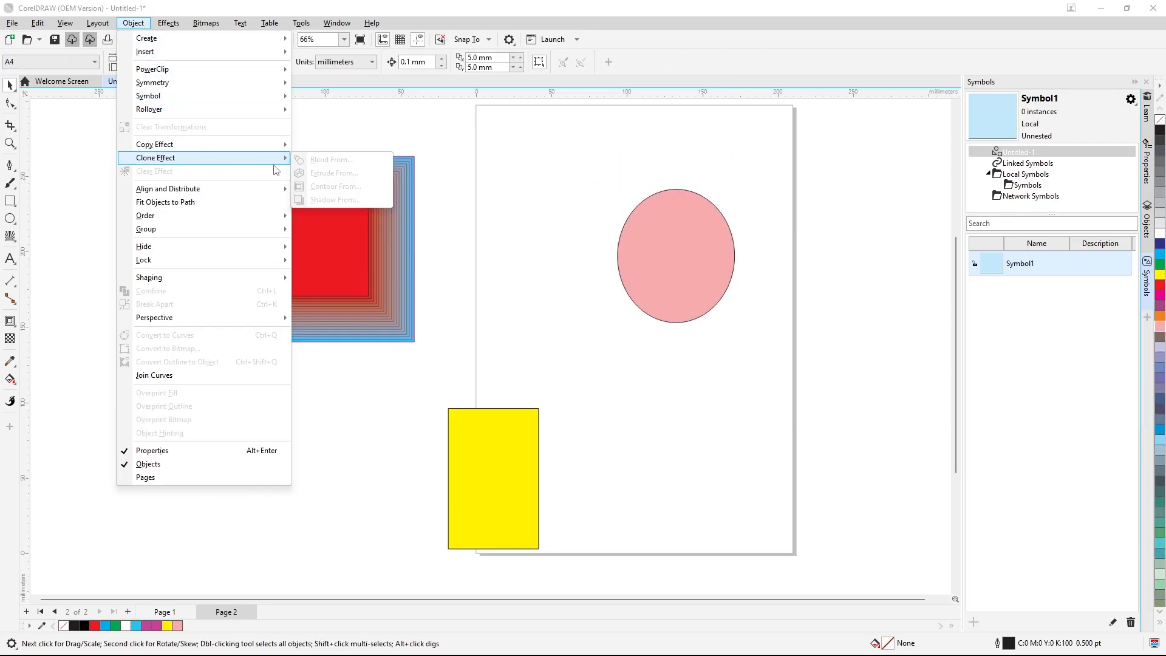
{"action": "left_click", "coordinate": [339, 140]}
Move the pink ellipse to the page's upper right edge and the yellow rectangle up along the page's left edge
{"action": "left_click", "coordinate": [510, 447]}
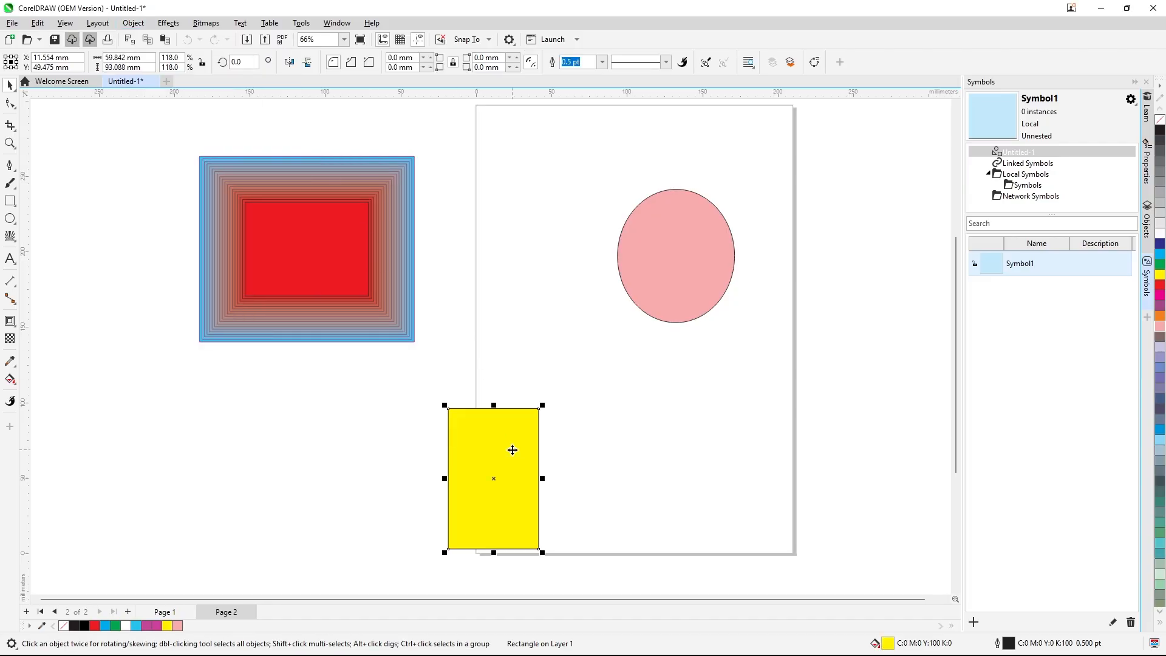
{"action": "left_click", "coordinate": [639, 265]}
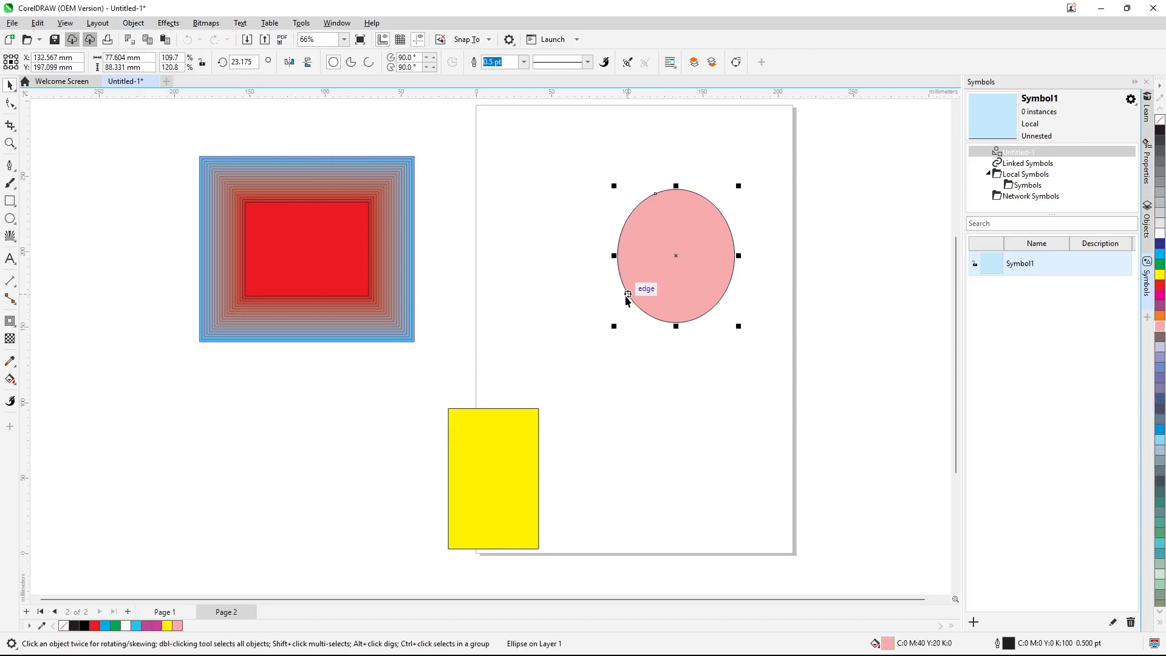
{"action": "left_click_drag", "start_coordinate": [625, 294], "coordinate": [692, 248]}
{"action": "left_click_drag", "start_coordinate": [495, 438], "coordinate": [516, 269]}
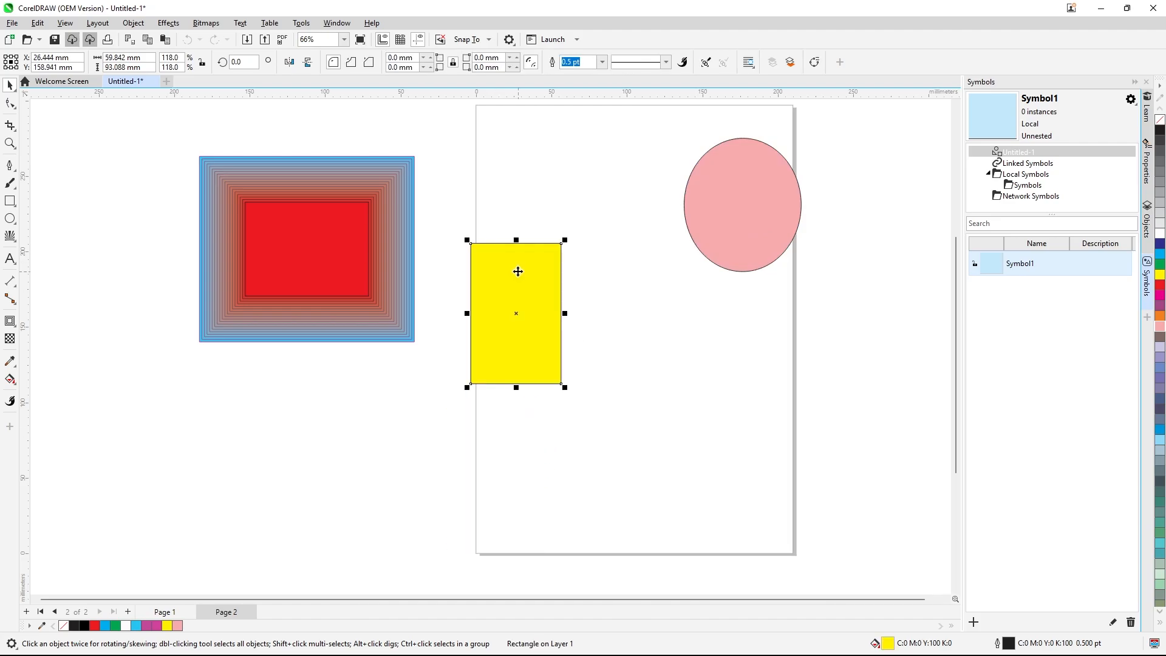
Copy the contour effect from the red contoured rectangle onto the yellow rectangle
{"action": "scroll", "coordinate": [481, 246], "scroll_direction": "down", "scroll_amount": 1}
{"action": "scroll", "coordinate": [481, 246], "scroll_direction": "down", "scroll_amount": 1}
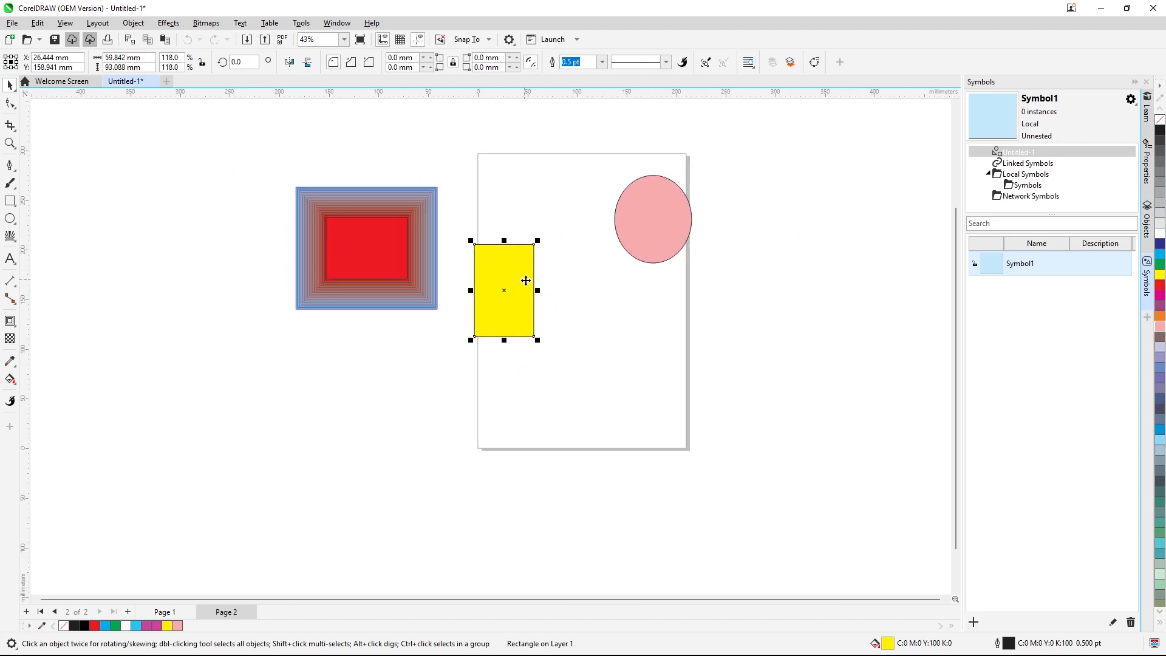
{"action": "scroll", "coordinate": [526, 280], "scroll_direction": "up", "scroll_amount": 2}
{"action": "left_click", "coordinate": [520, 272]}
{"action": "left_click", "coordinate": [522, 262]}
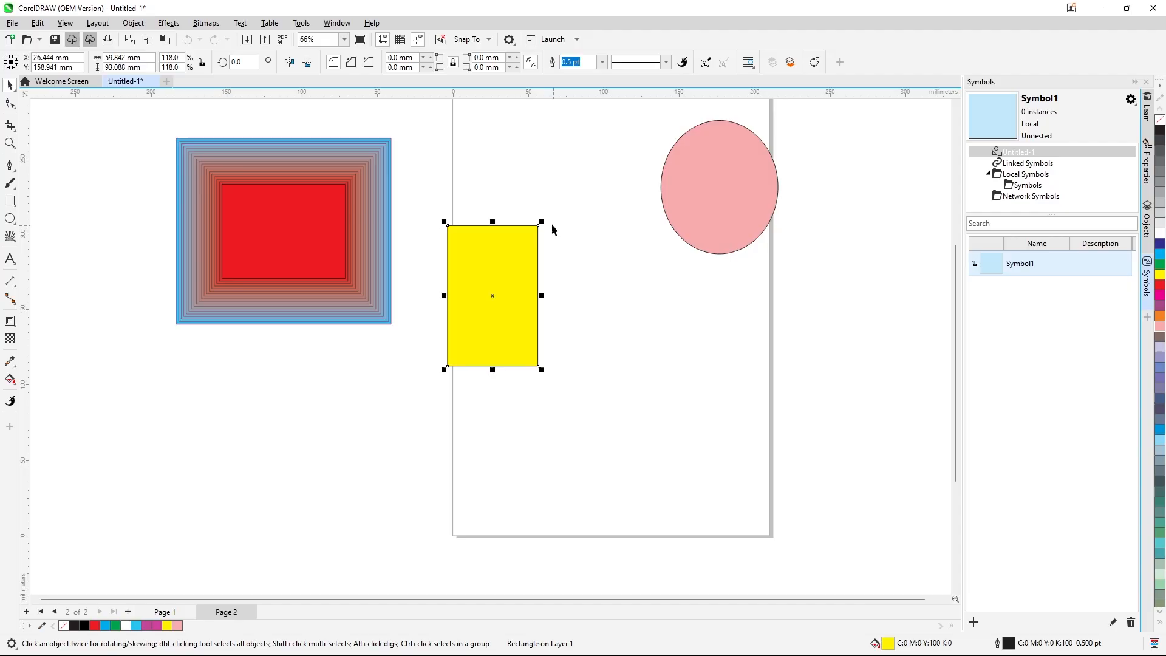
{"action": "left_click", "coordinate": [133, 22]}
{"action": "mouse_move", "coordinate": [236, 148]}
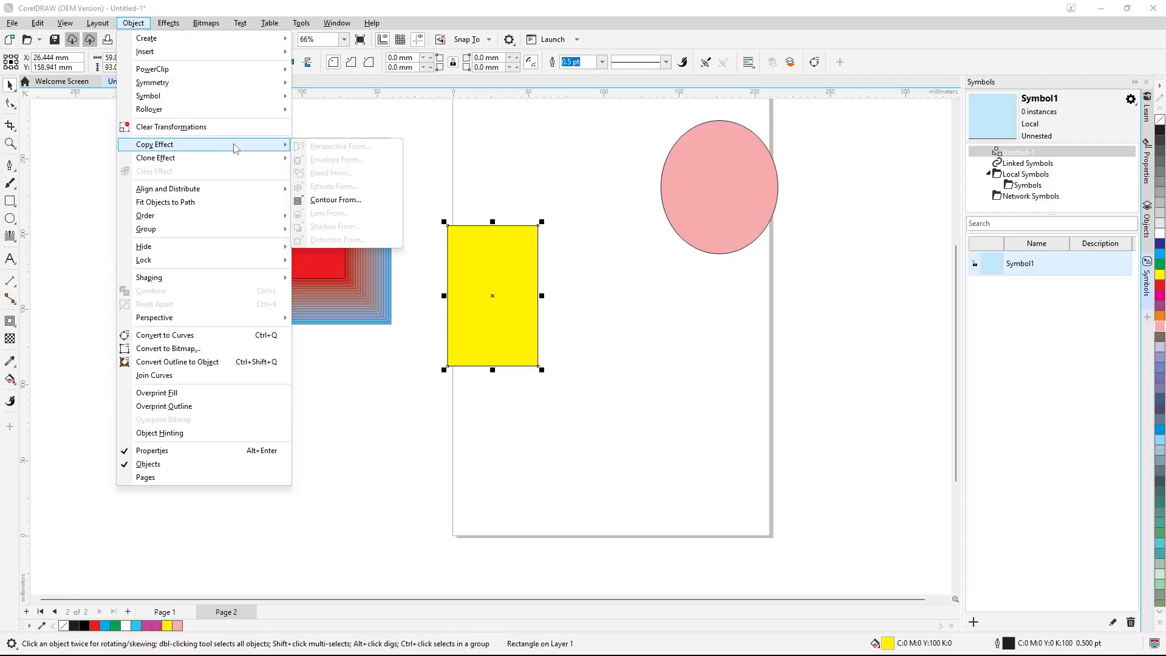
{"action": "left_click", "coordinate": [350, 202]}
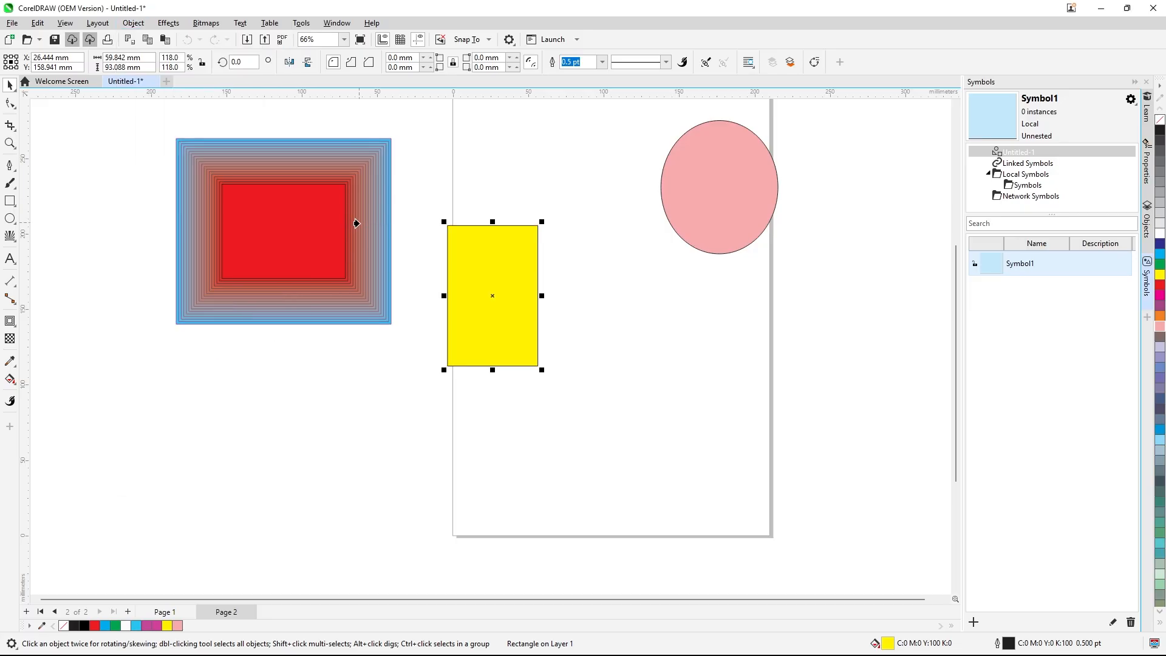
{"action": "left_click", "coordinate": [357, 234]}
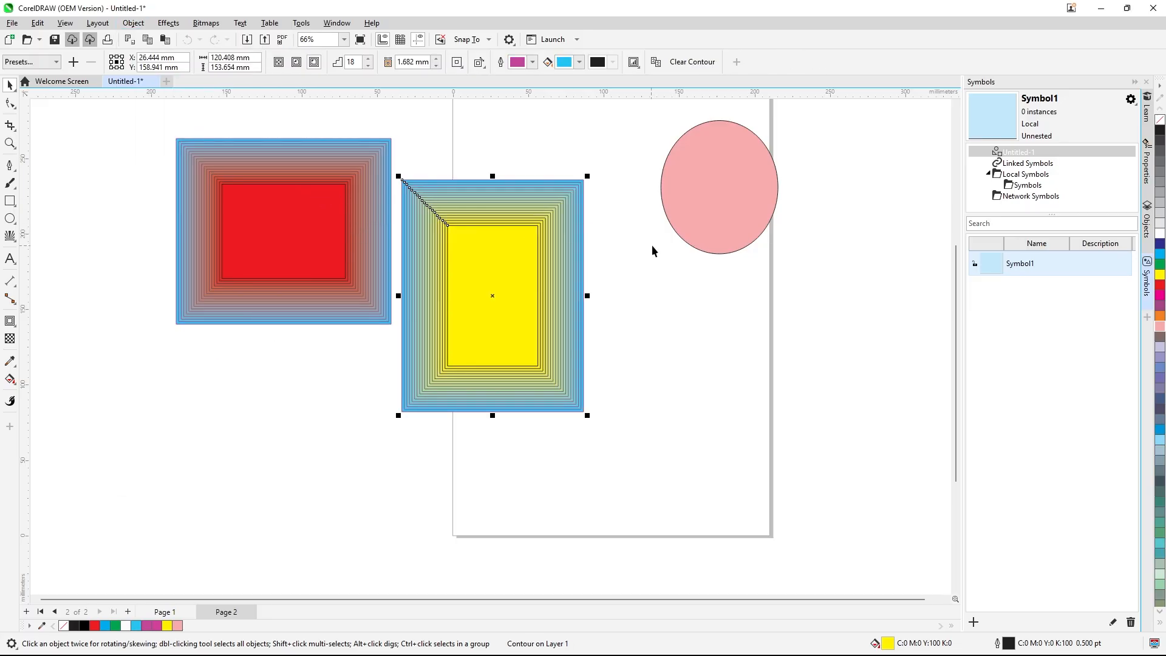
Clone the yellow rectangle's contour effect onto the pink ellipse and move the contoured ellipse down, to the right of the yellow rectangle
{"action": "left_click", "coordinate": [685, 216]}
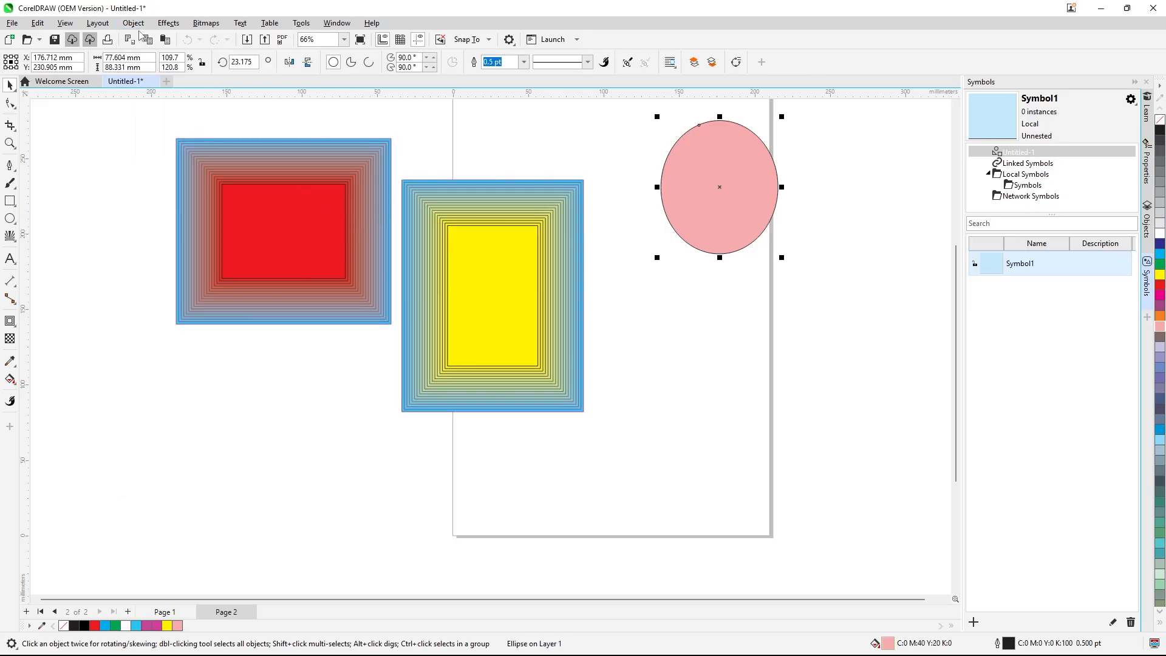
{"action": "left_click", "coordinate": [133, 23]}
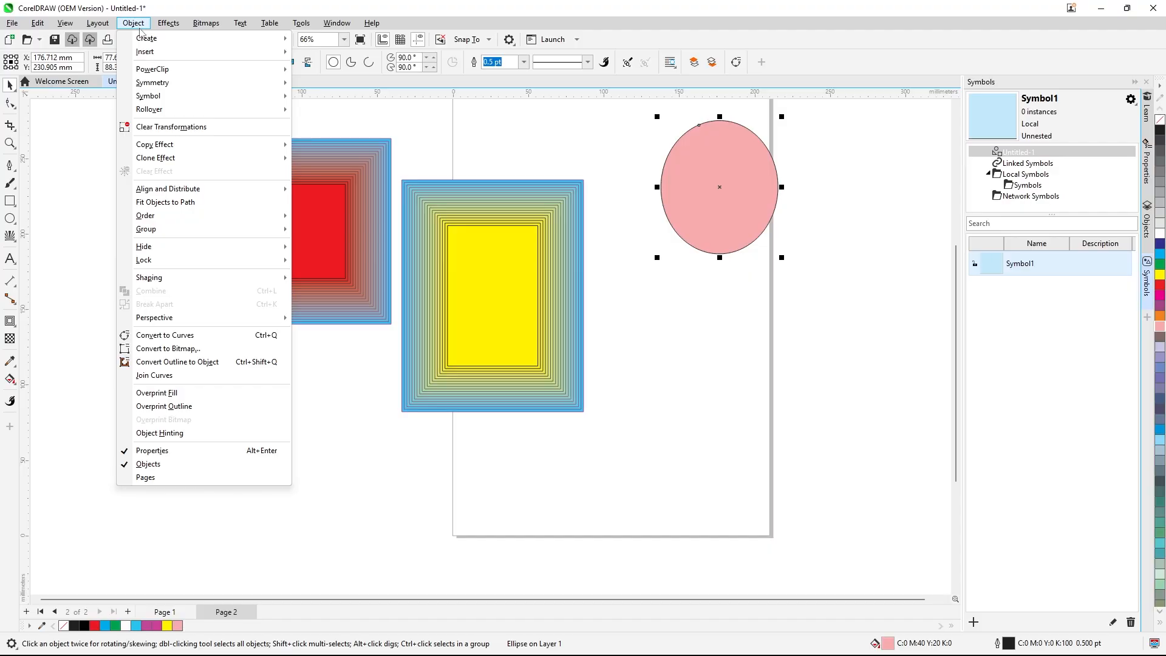
{"action": "mouse_move", "coordinate": [254, 158]}
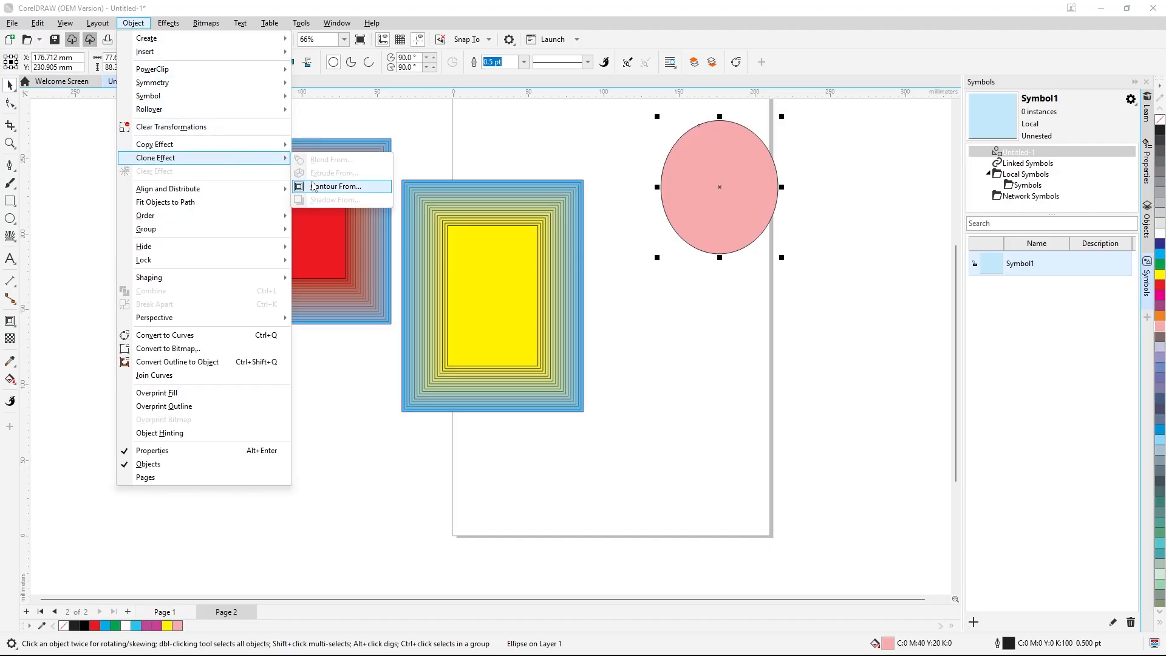
{"action": "left_click", "coordinate": [322, 187]}
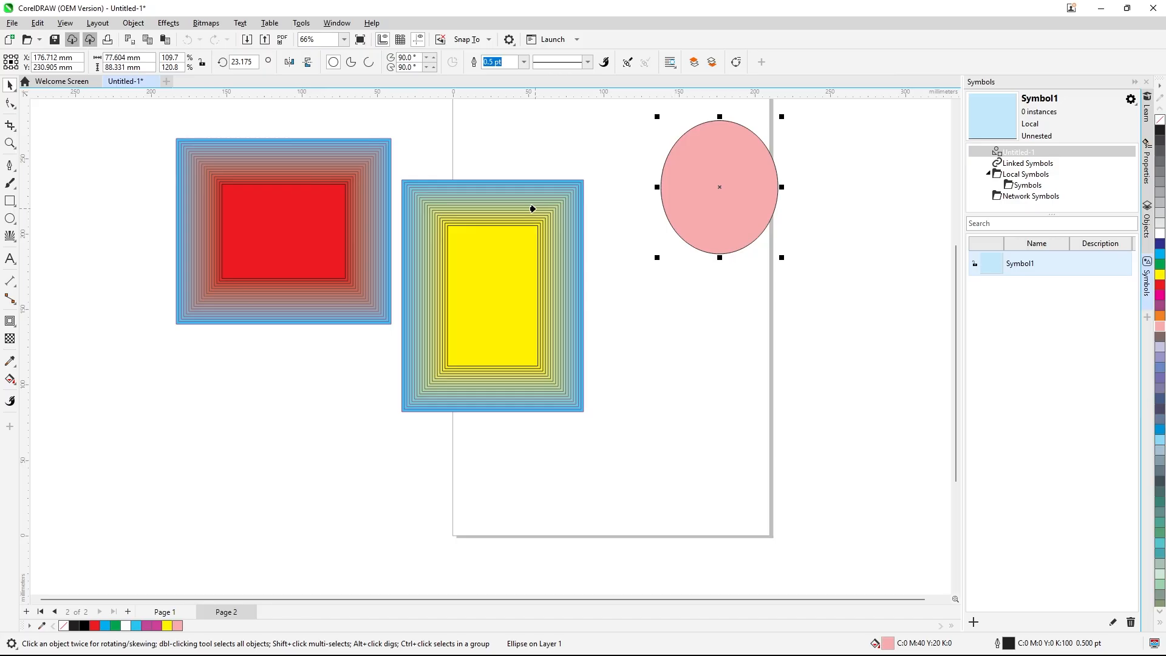
{"action": "left_click", "coordinate": [532, 209]}
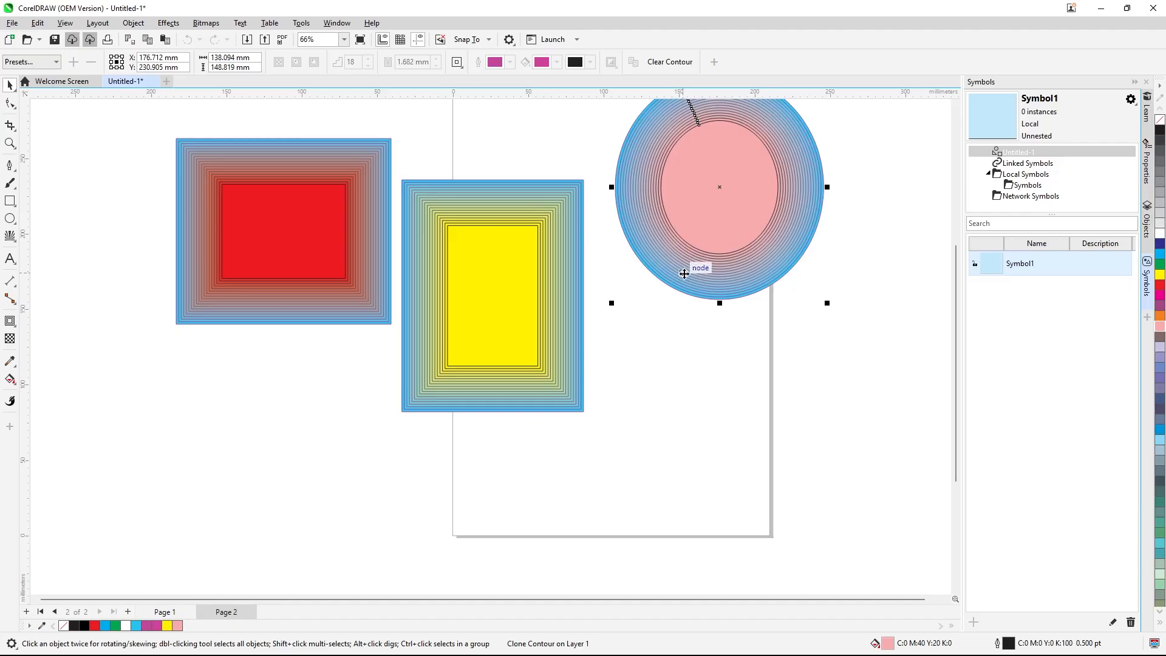
{"action": "left_click_drag", "start_coordinate": [698, 300], "coordinate": [721, 383]}
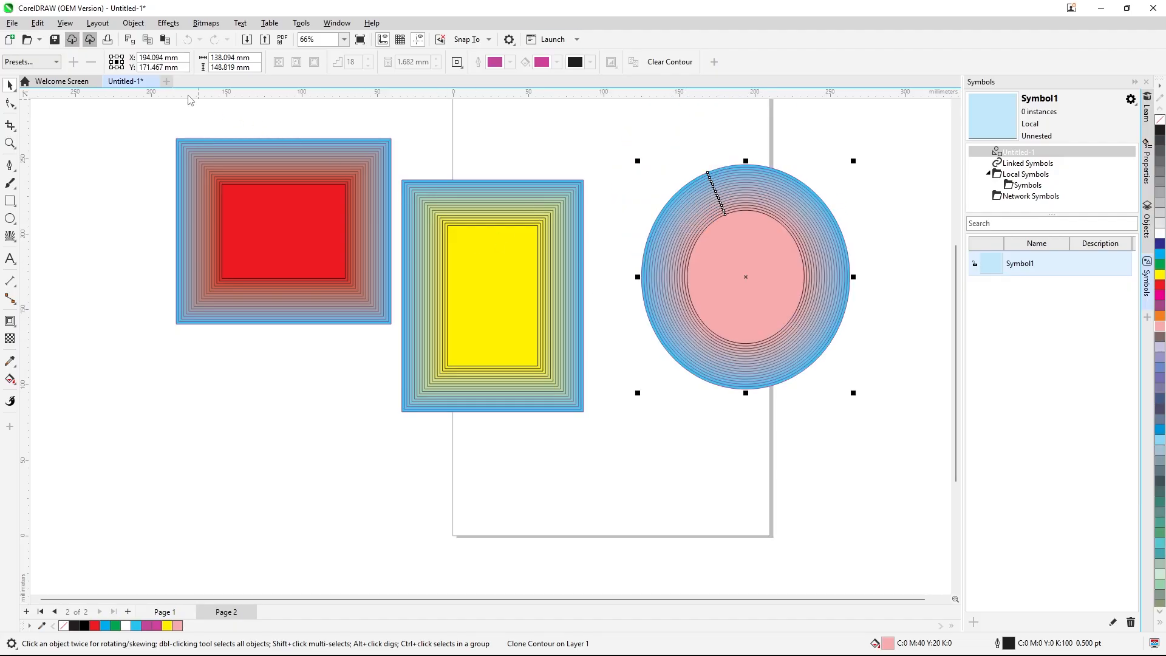
Move the contoured yellow rectangle up, between the red contoured rectangle and the pink ellipse
{"action": "left_click", "coordinate": [48, 28]}
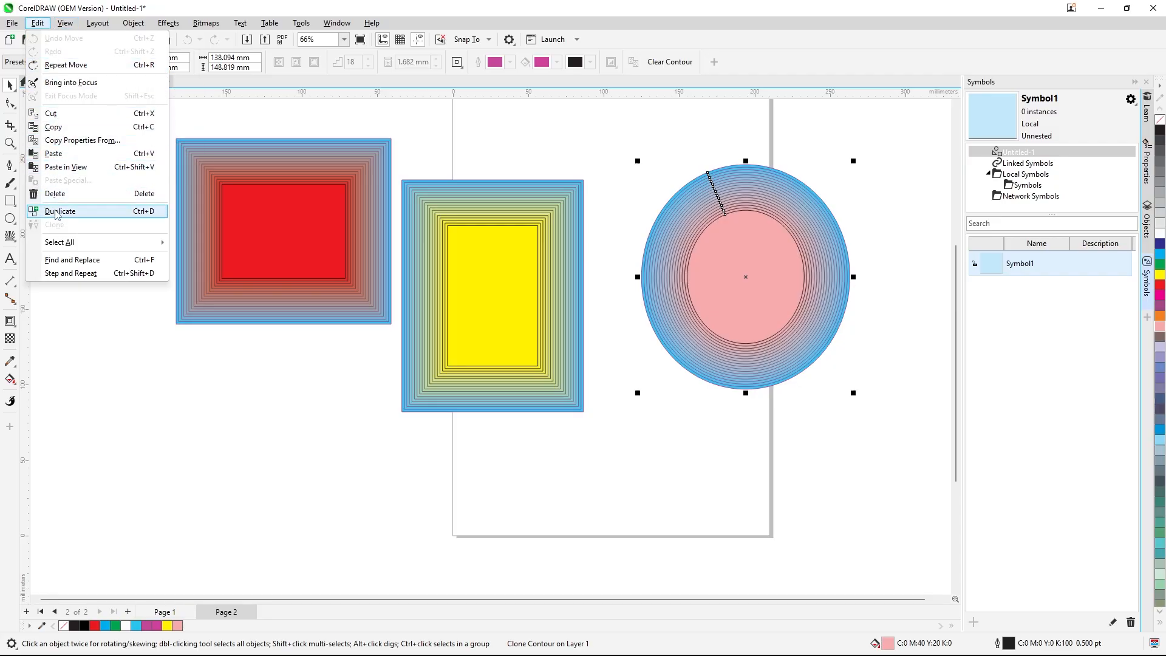
{"action": "left_click", "coordinate": [559, 300]}
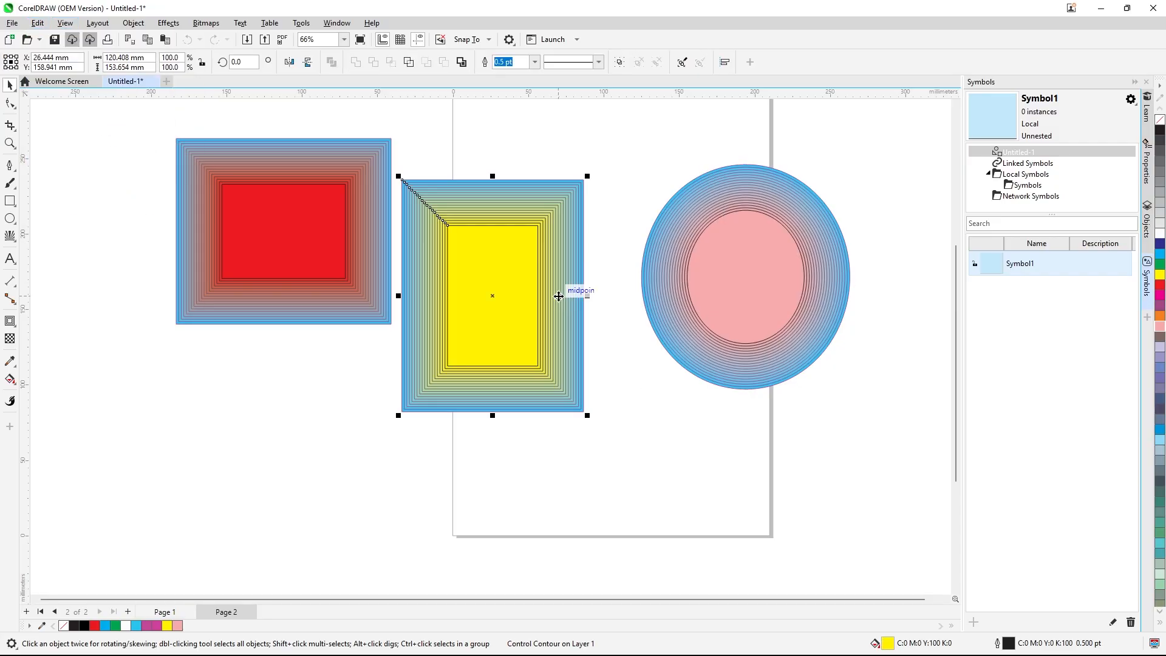
{"action": "left_click_drag", "start_coordinate": [558, 277], "coordinate": [580, 213]}
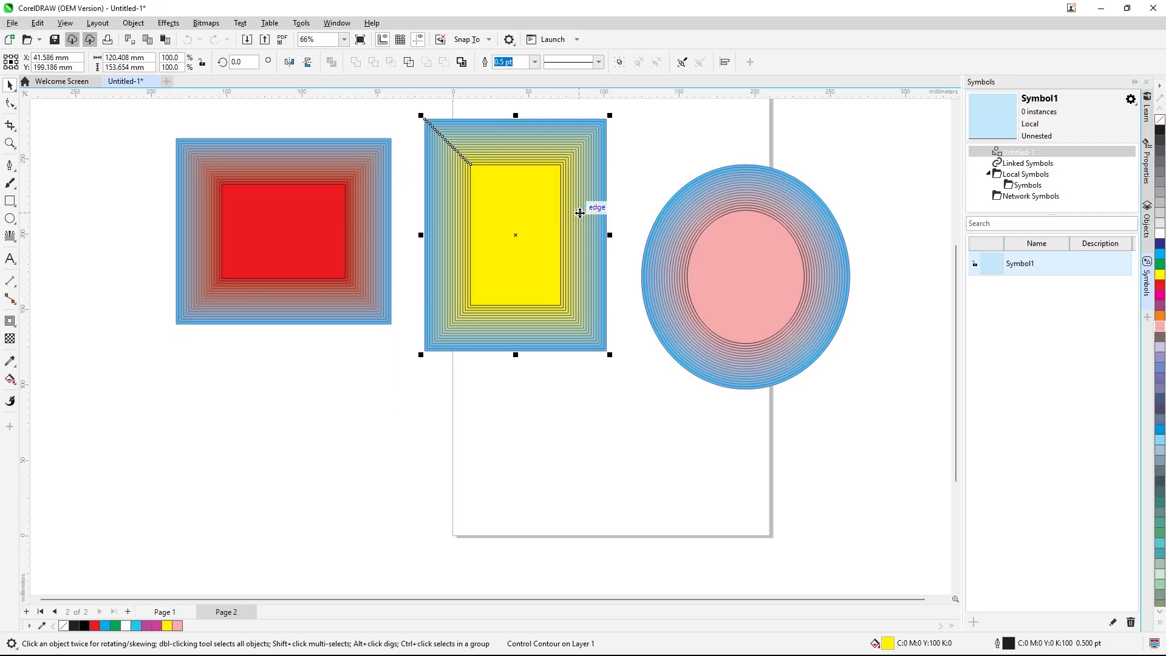
Draw a circle about 39 × 38 mm below the red contoured rectangle and fill it with red
{"action": "left_click", "coordinate": [447, 417]}
{"action": "left_click", "coordinate": [9, 219]}
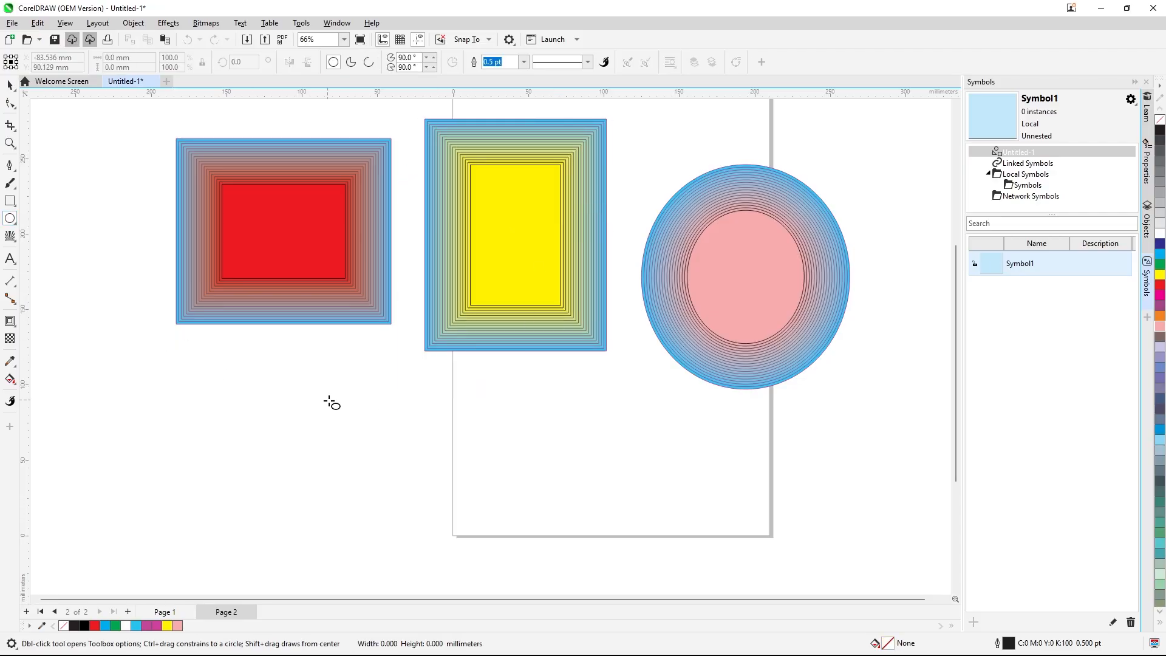
{"action": "left_click_drag", "start_coordinate": [323, 396], "coordinate": [389, 460]}
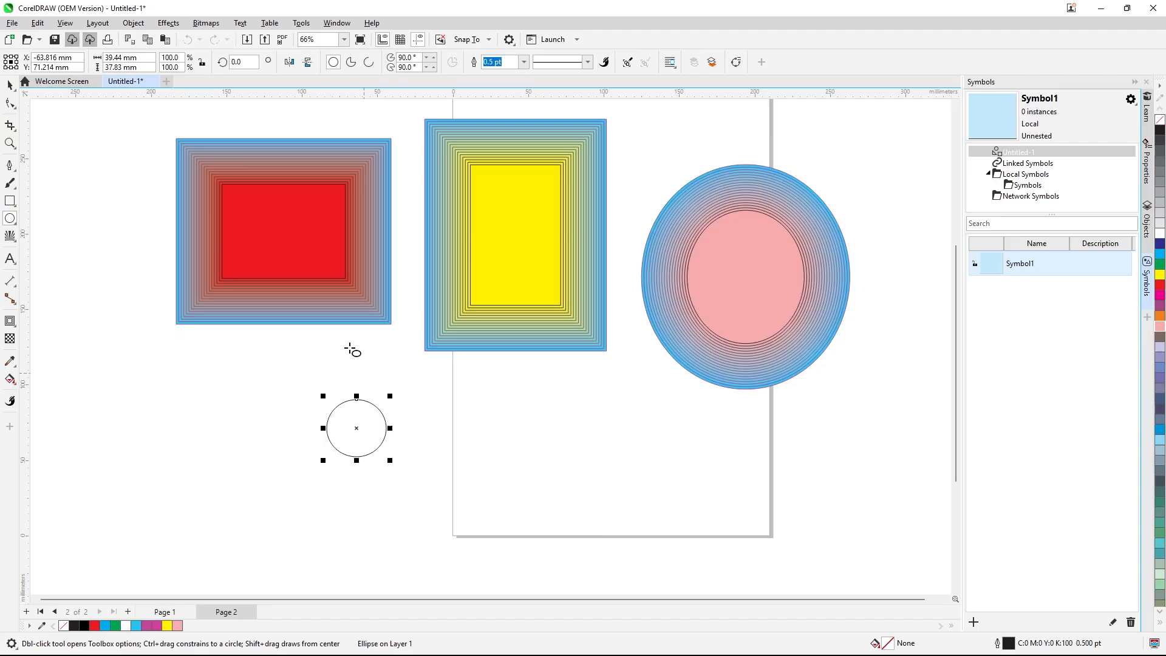
{"action": "left_click", "coordinate": [1162, 290]}
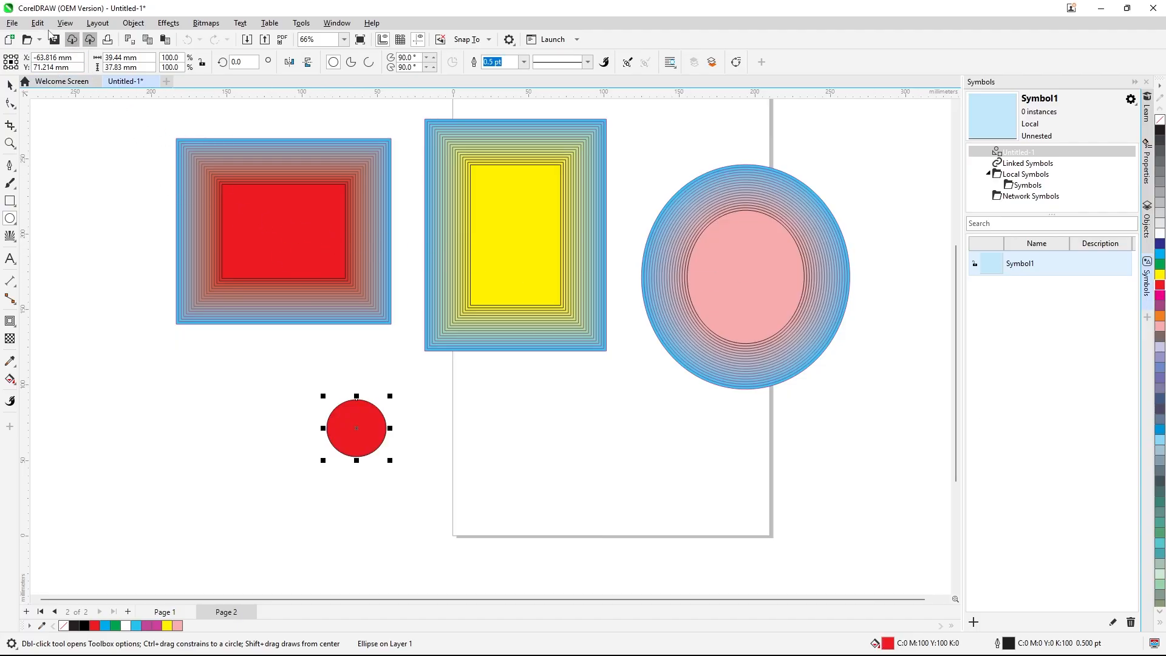
Clone the small red circle and place the clone to its right, below the yellow rectangle
{"action": "left_click", "coordinate": [41, 23]}
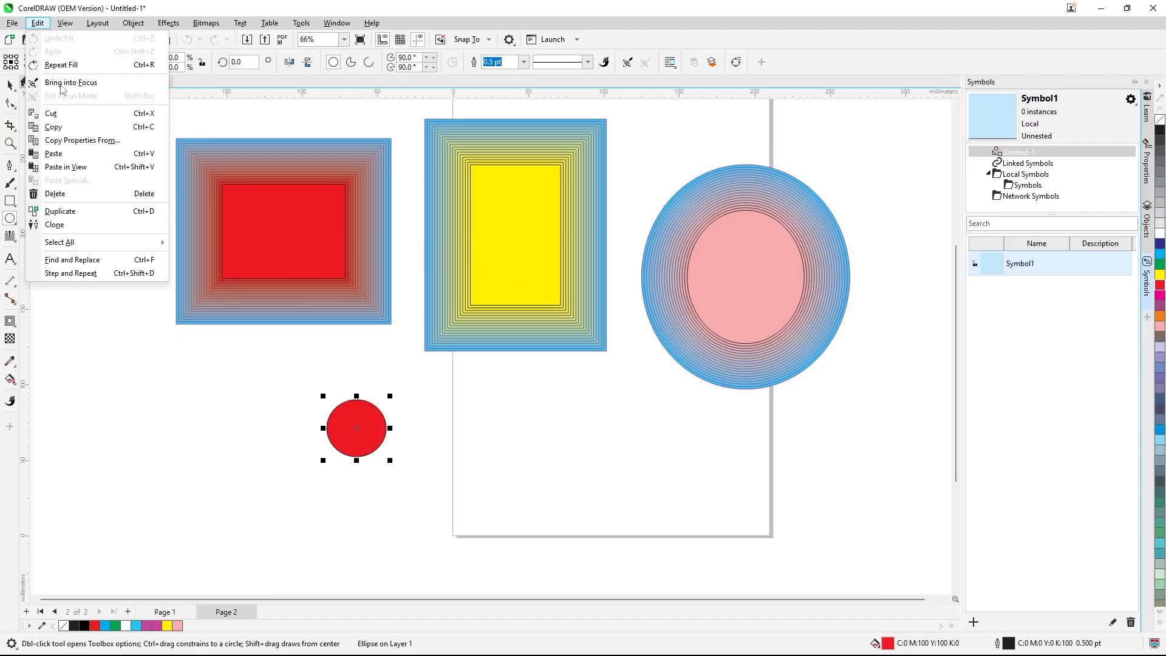
{"action": "left_click", "coordinate": [88, 229]}
{"action": "left_click_drag", "start_coordinate": [370, 424], "coordinate": [512, 435]}
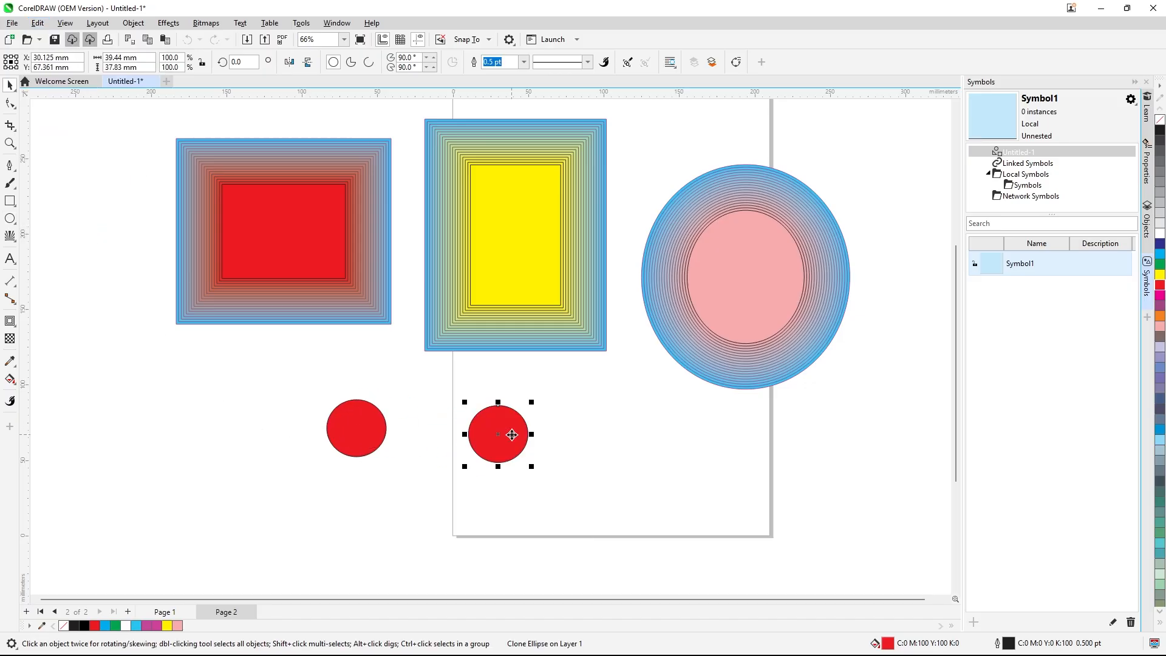
Add an outward magenta contour with 18 steps to the original red circle below the red rectangle
{"action": "left_click", "coordinate": [374, 441]}
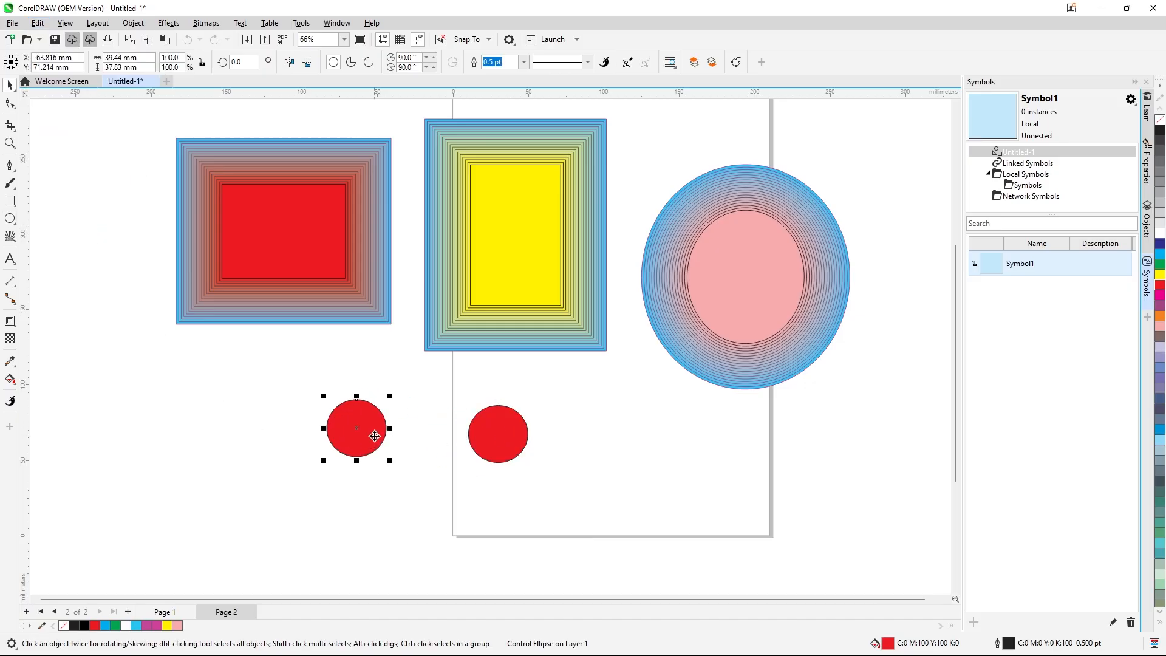
{"action": "left_click", "coordinate": [12, 325]}
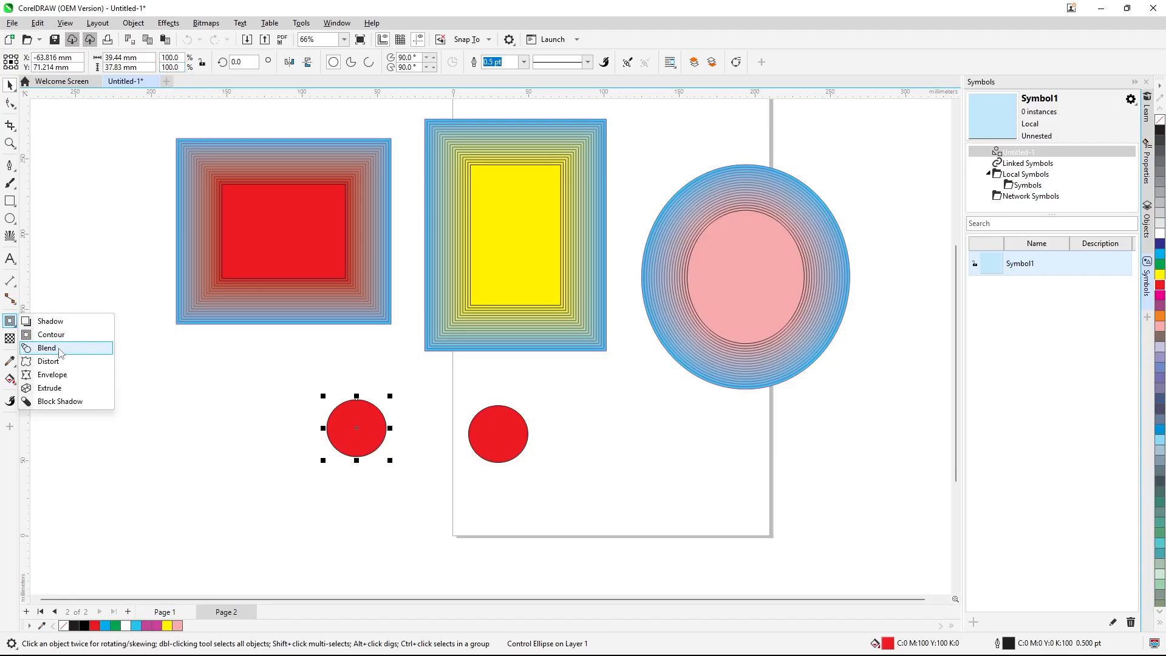
{"action": "left_click", "coordinate": [51, 335]}
{"action": "mouse_move", "coordinate": [357, 399]}
{"action": "left_mouse_down"}
{"action": "mouse_move", "coordinate": [366, 373]}
{"action": "mouse_move", "coordinate": [371, 395]}
{"action": "left_mouse_up"}
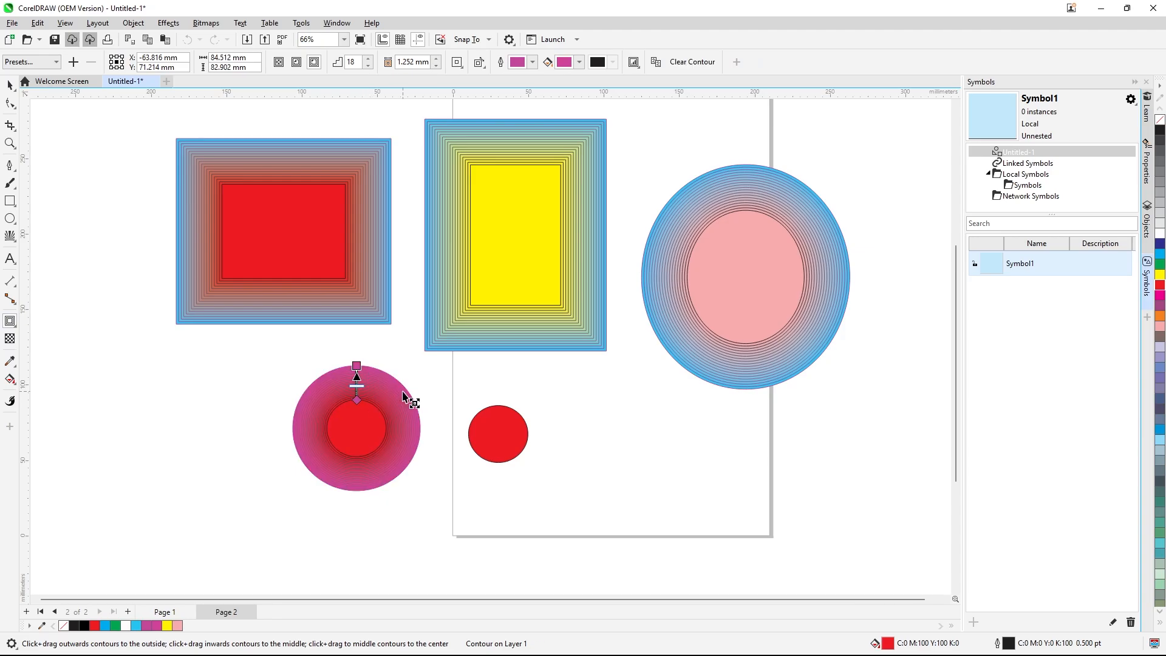
Clone the original circle's contour effect onto the cloned red circle below the yellow rectangle
{"action": "left_click", "coordinate": [492, 441]}
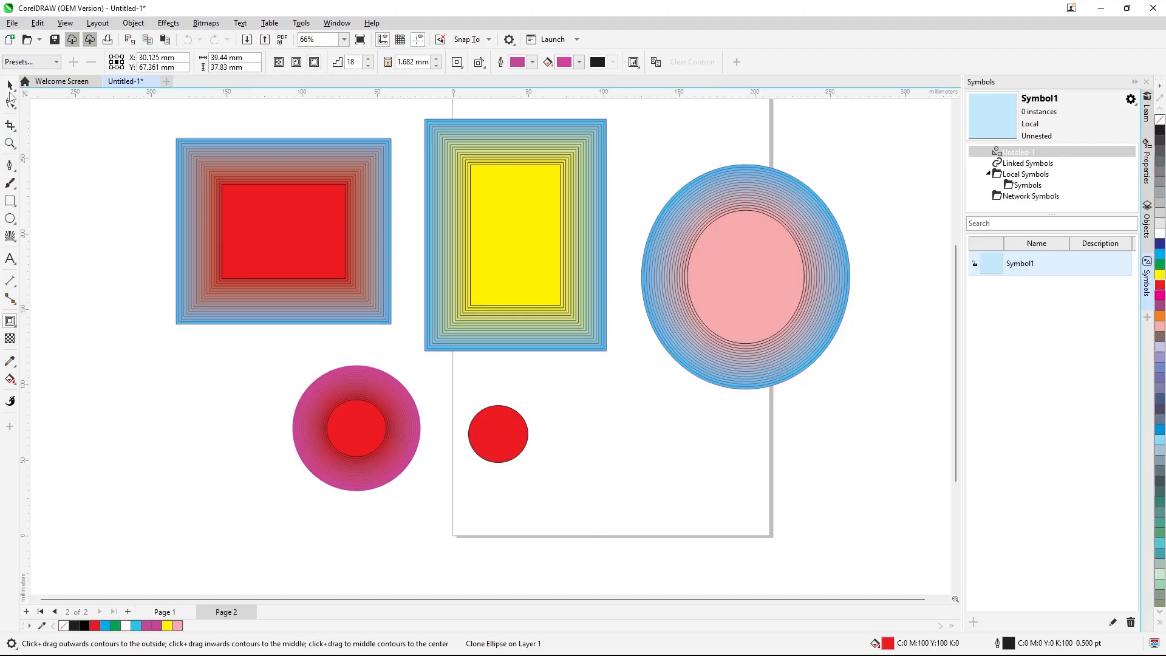
{"action": "left_click", "coordinate": [10, 88]}
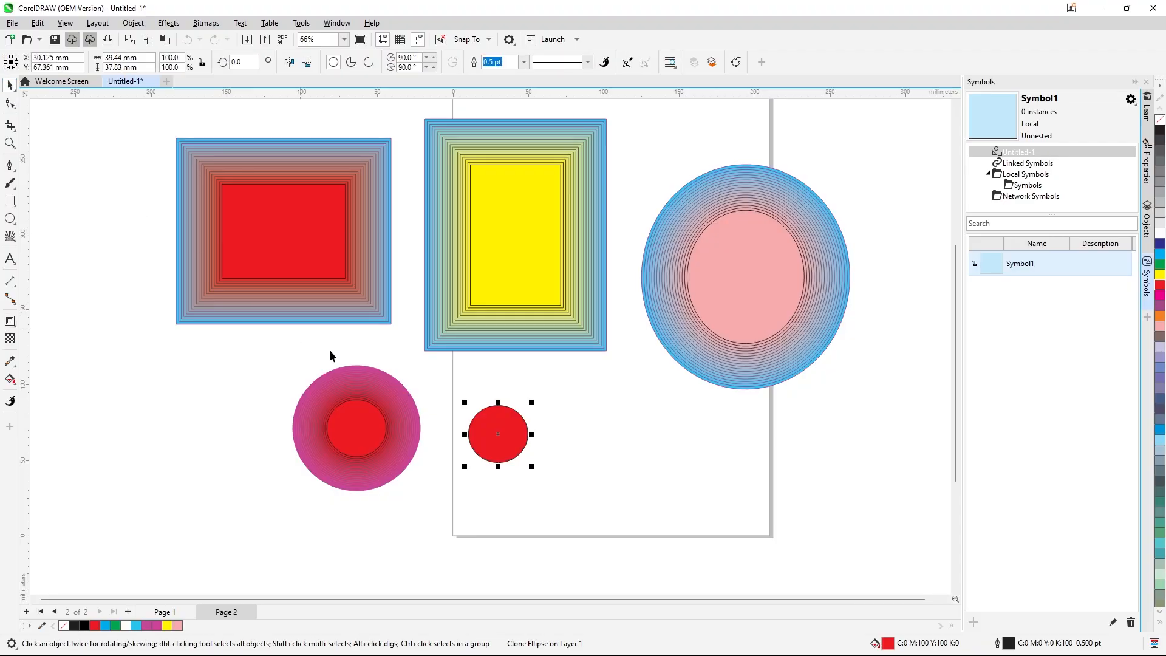
{"action": "left_click", "coordinate": [139, 28]}
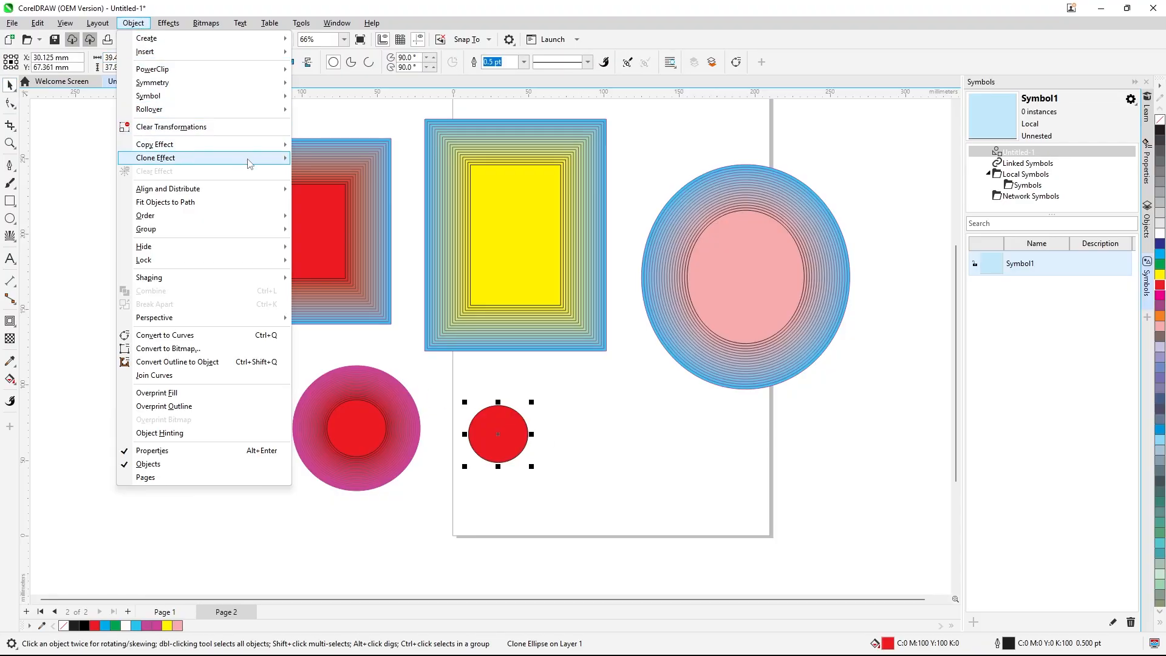
{"action": "mouse_move", "coordinate": [279, 161]}
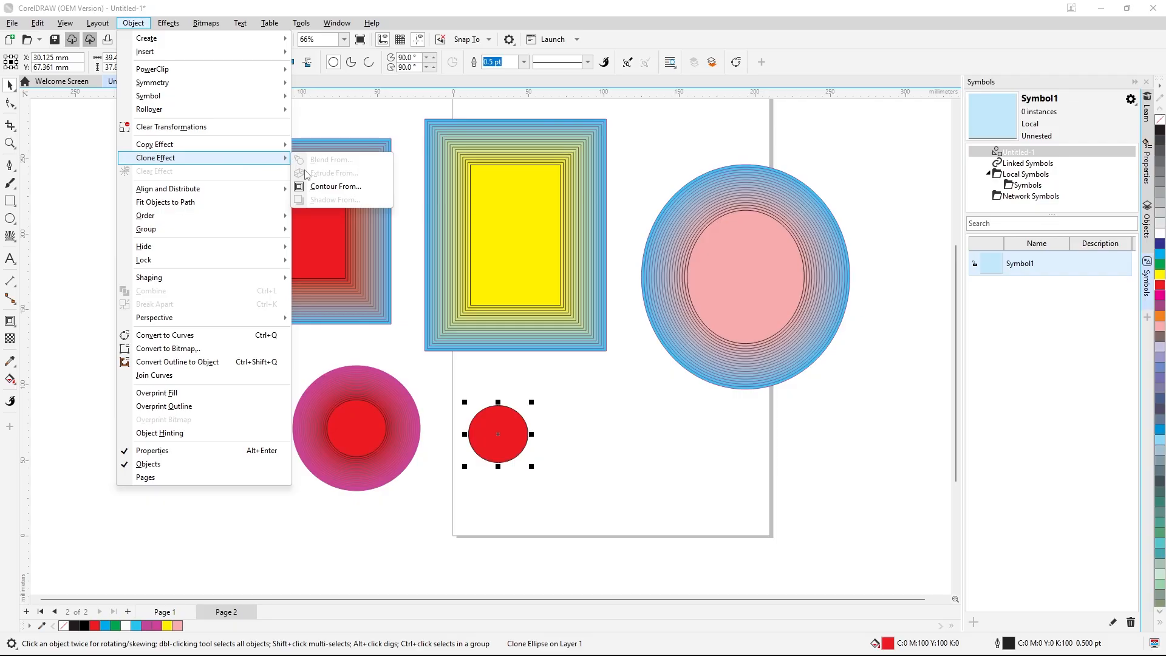
{"action": "left_click", "coordinate": [328, 187]}
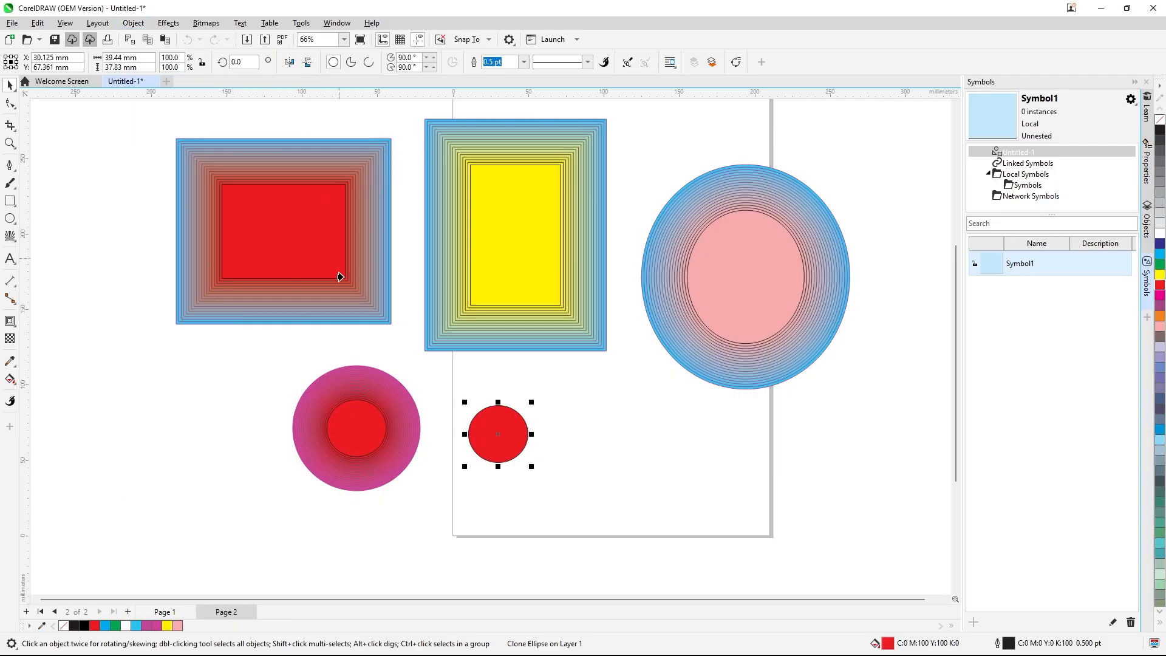
{"action": "left_click", "coordinate": [376, 390]}
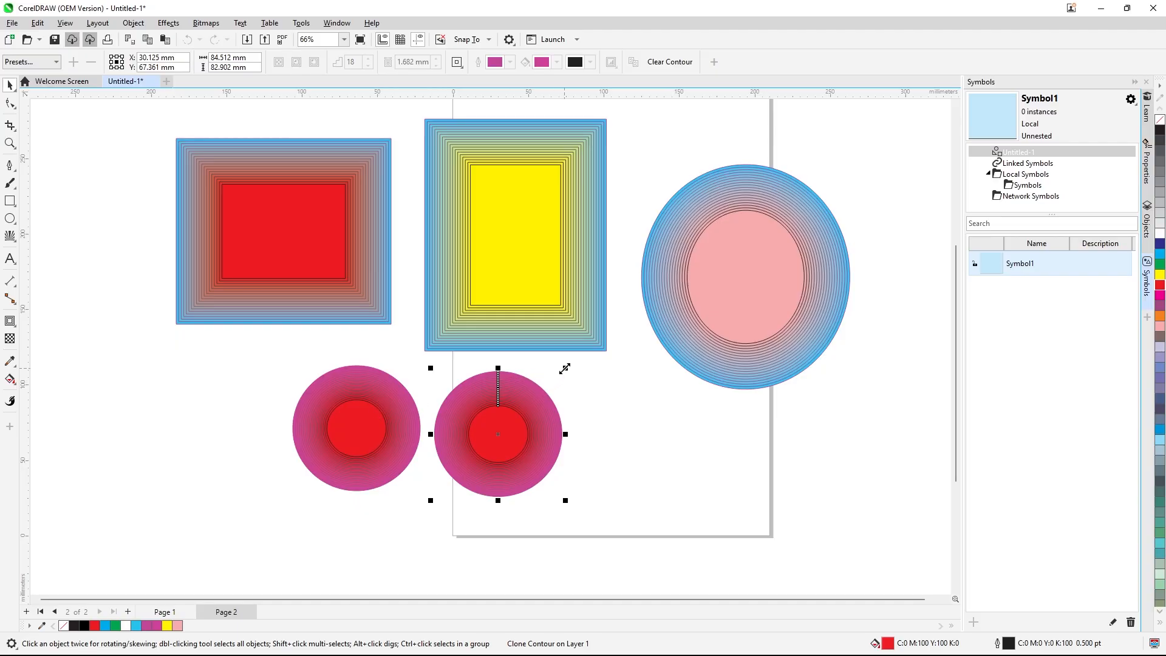
Enlarge the cloned contoured circle slightly, and scale the original contoured circle up to about 89 × 87 mm
{"action": "left_click_drag", "start_coordinate": [564, 368], "coordinate": [577, 358]}
{"action": "left_click", "coordinate": [387, 389]}
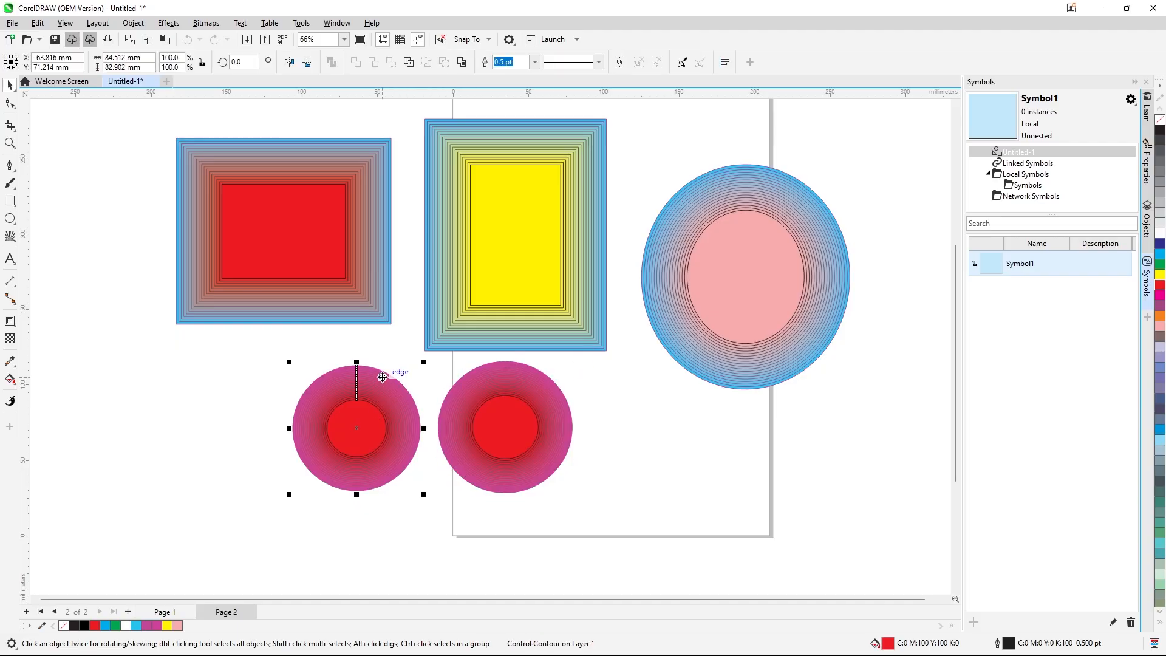
{"action": "left_click_drag", "start_coordinate": [425, 358], "coordinate": [434, 348]}
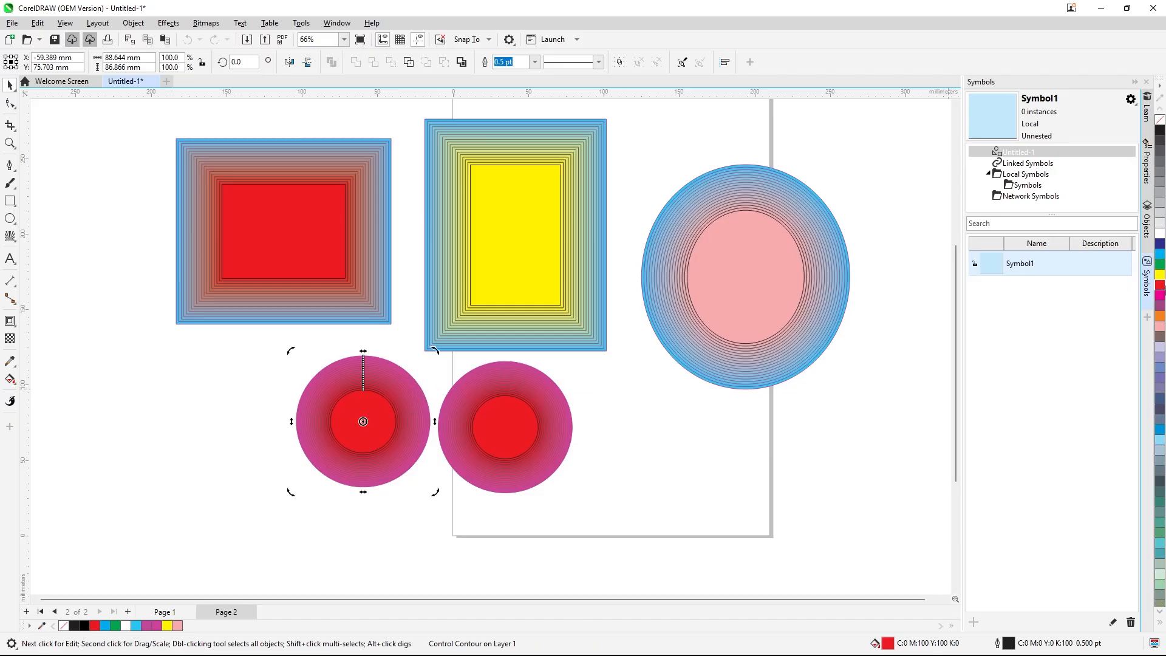
Change the original contoured circle's fill to cyan, Sky Blue, cyan again and finally dark blue (C100 M100)
{"action": "left_click", "coordinate": [1160, 255]}
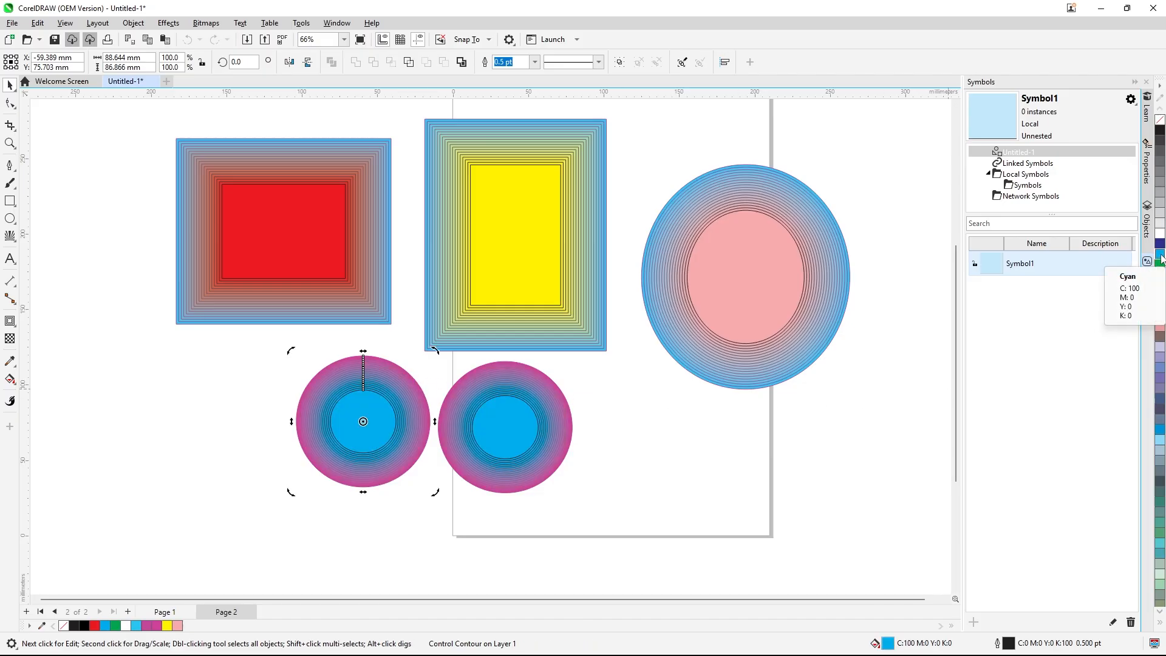
{"action": "left_click", "coordinate": [367, 531]}
{"action": "left_click", "coordinate": [378, 472]}
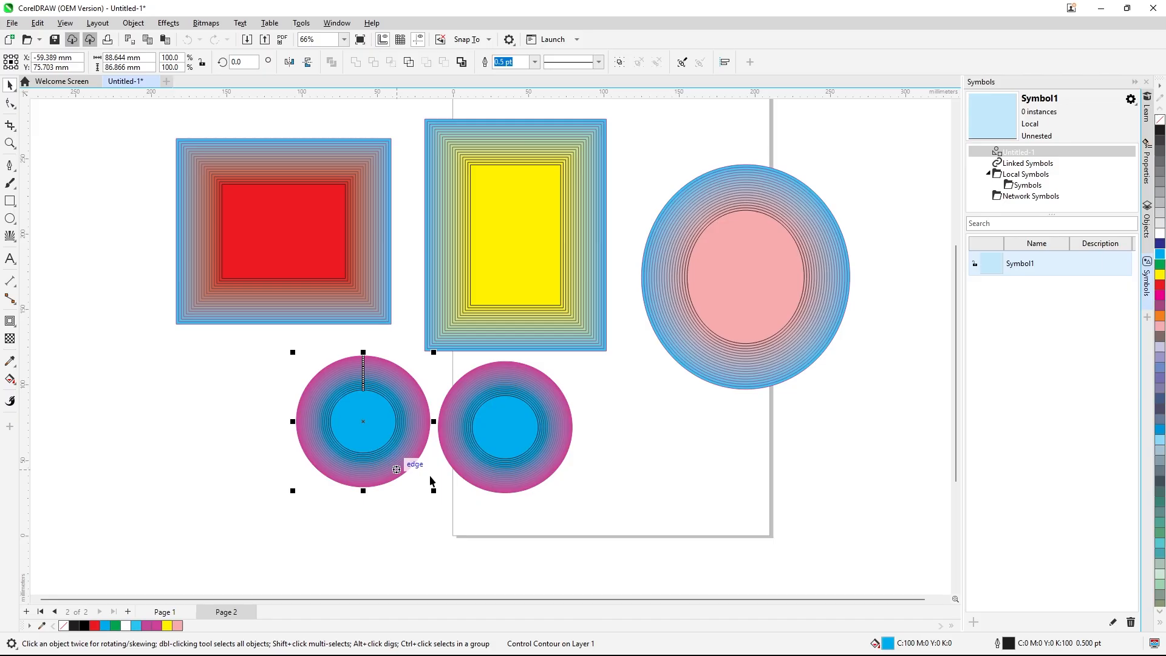
{"action": "left_click", "coordinate": [1160, 430]}
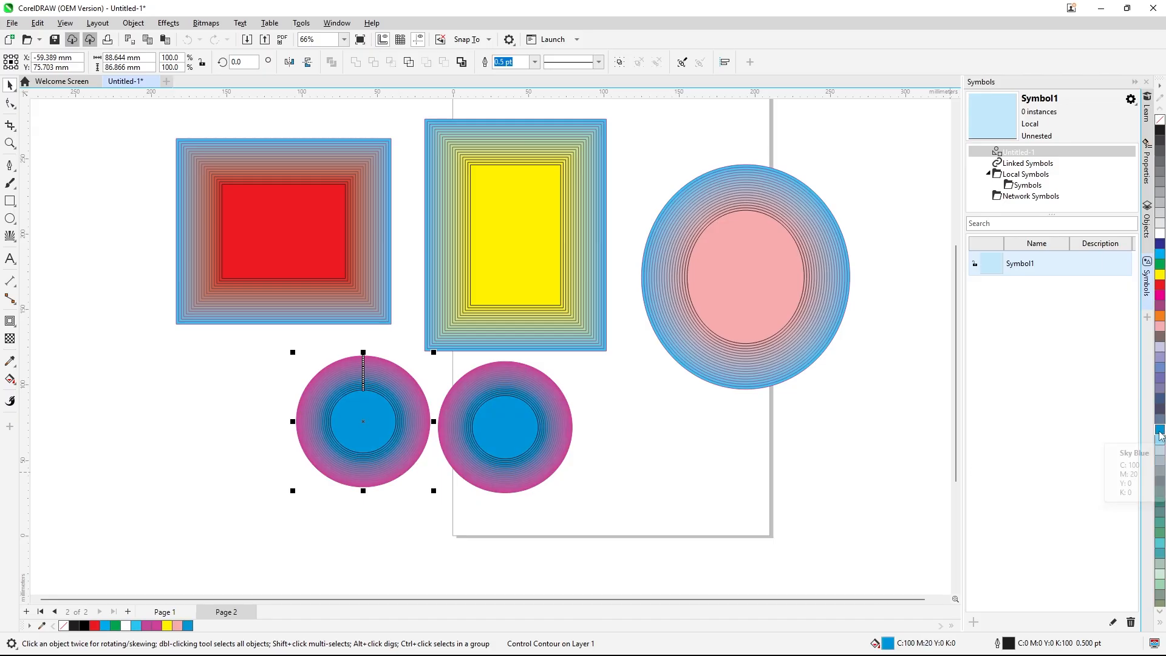
{"action": "left_click", "coordinate": [1160, 254]}
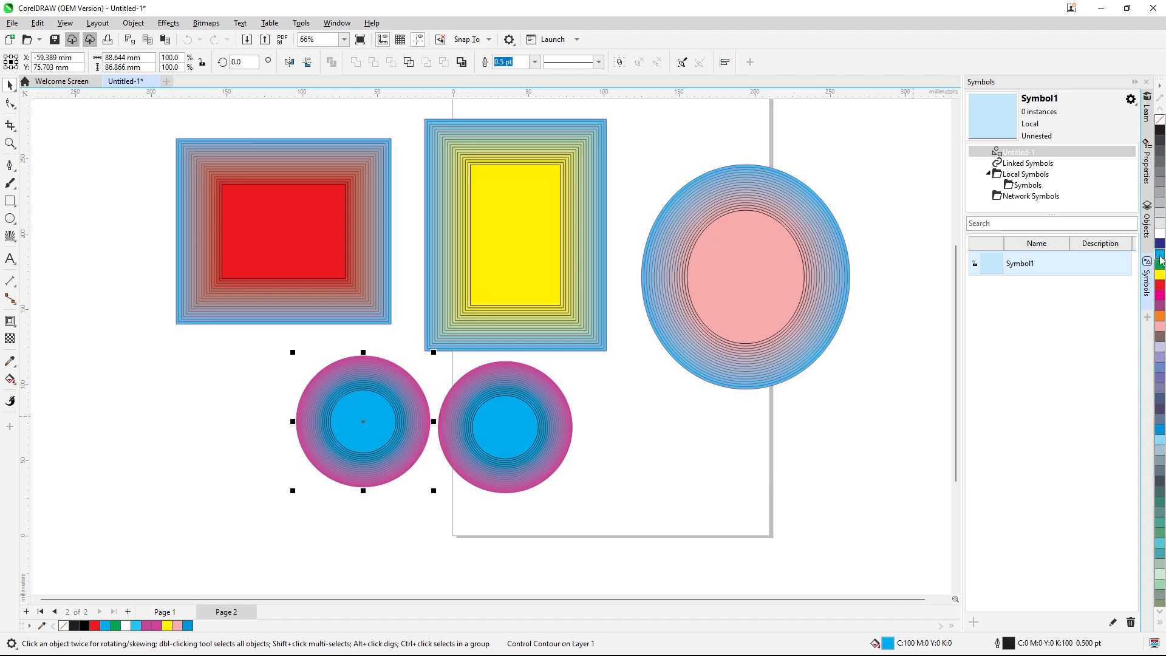
{"action": "left_click", "coordinate": [1160, 244]}
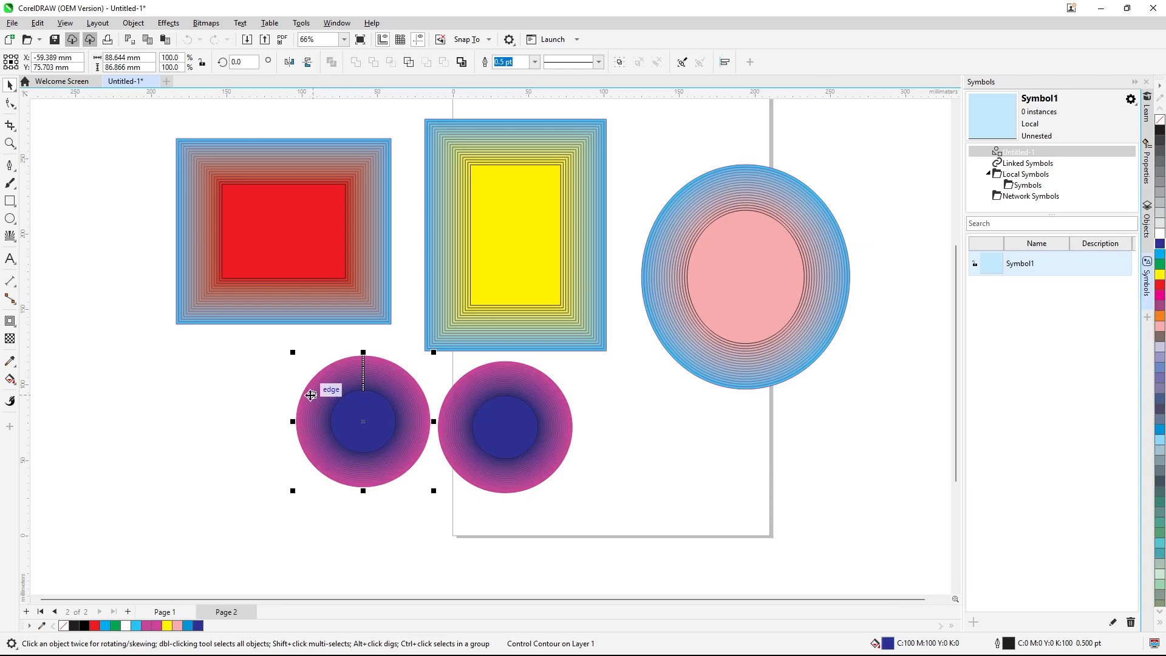
Move the original contoured circle further left, away from its clone, and stretch it to about 97 mm wide
{"action": "left_click_drag", "start_coordinate": [351, 416], "coordinate": [263, 419]}
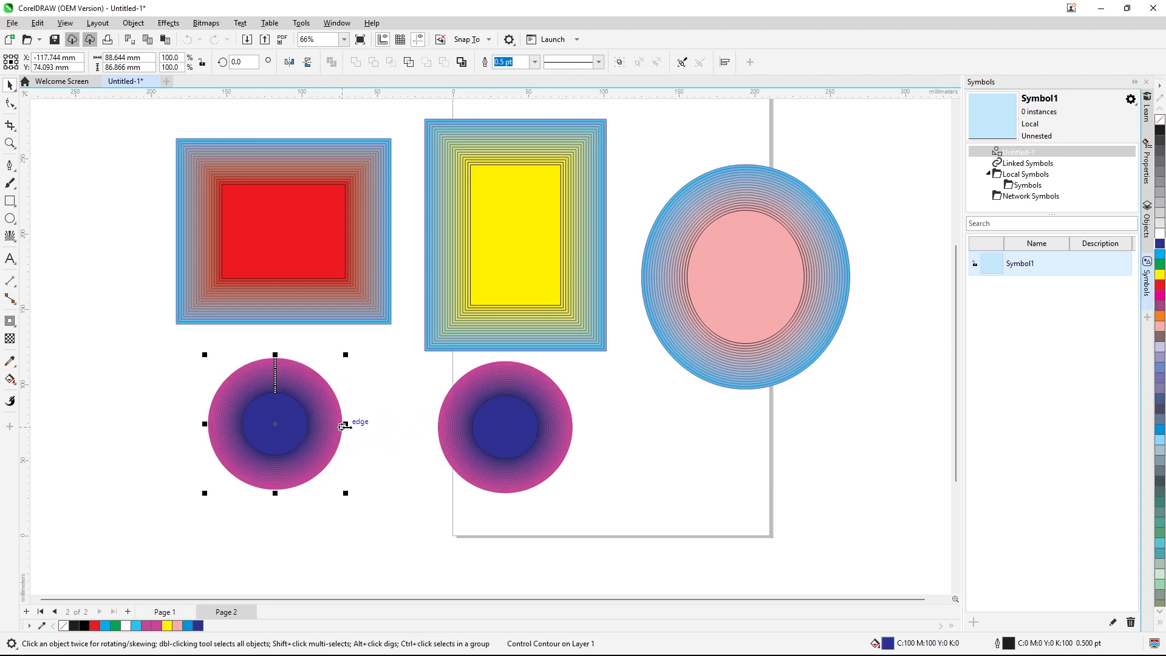
{"action": "left_click_drag", "start_coordinate": [348, 426], "coordinate": [366, 427]}
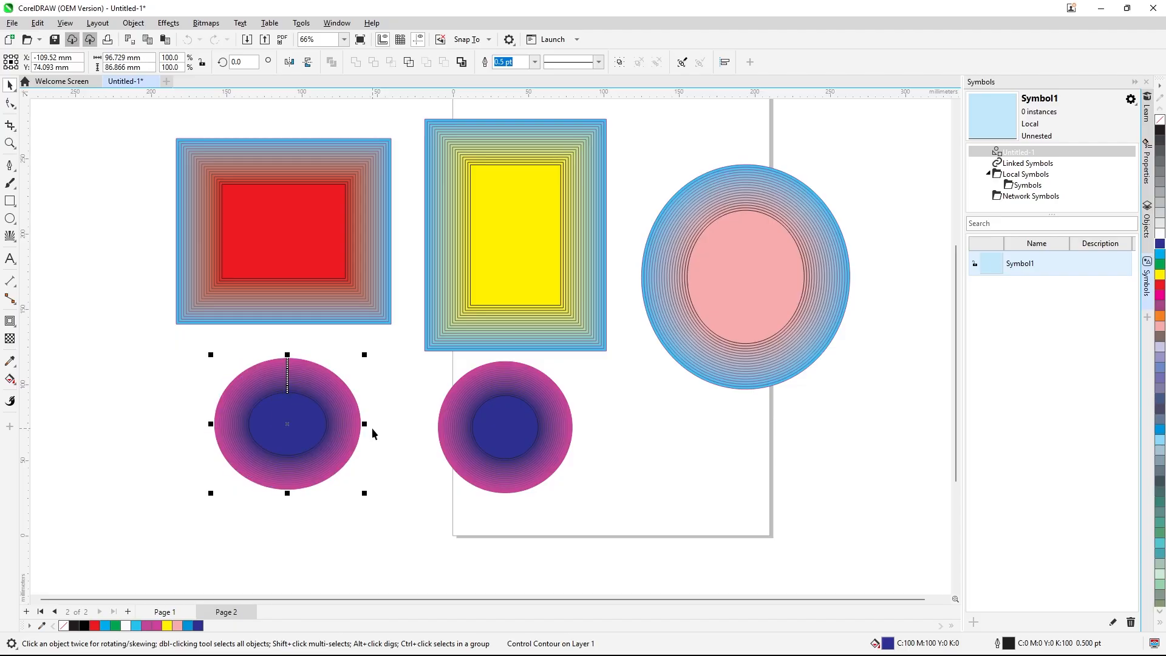
{"action": "left_click", "coordinate": [333, 411]}
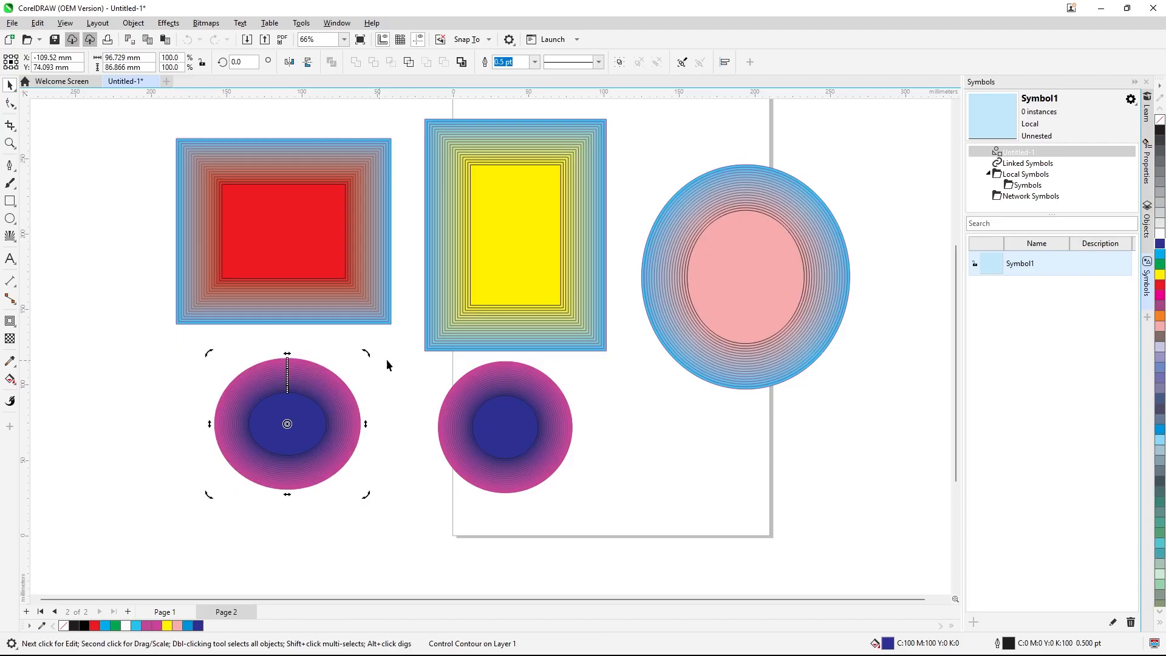
Fill the stretched contoured ellipse with Sky Blue, and enlarge the inner circle of the contoured shape below the yellow rectangle
{"action": "left_click", "coordinate": [1160, 430]}
{"action": "left_click", "coordinate": [535, 442]}
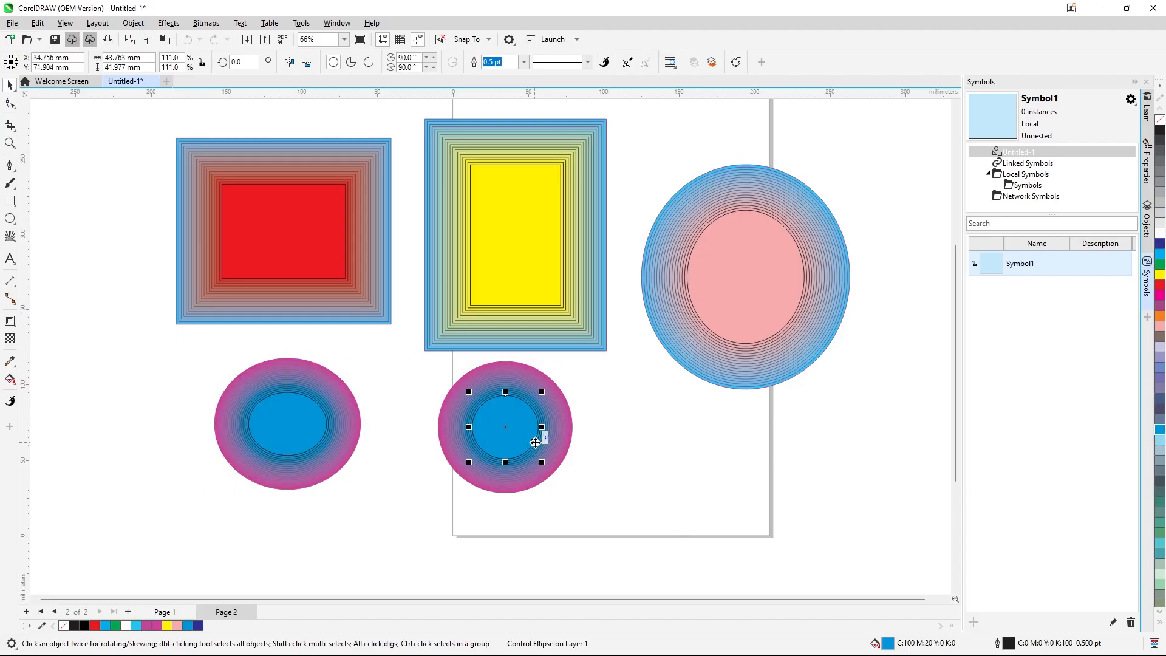
{"action": "left_click_drag", "start_coordinate": [541, 462], "coordinate": [577, 496]}
Enlarge the stretched shape's inner ellipse to about 73 × 59 mm and fill it with a muted blue (C60 M40)
{"action": "left_click", "coordinate": [279, 411]}
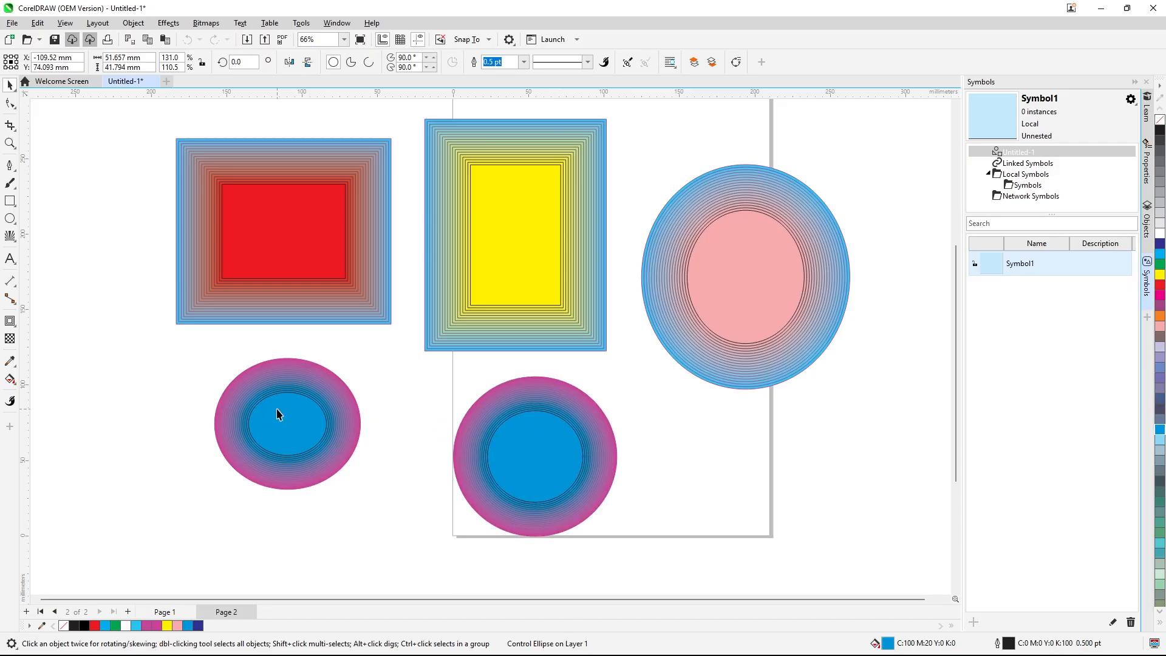
{"action": "left_click_drag", "start_coordinate": [332, 389], "coordinate": [369, 362]}
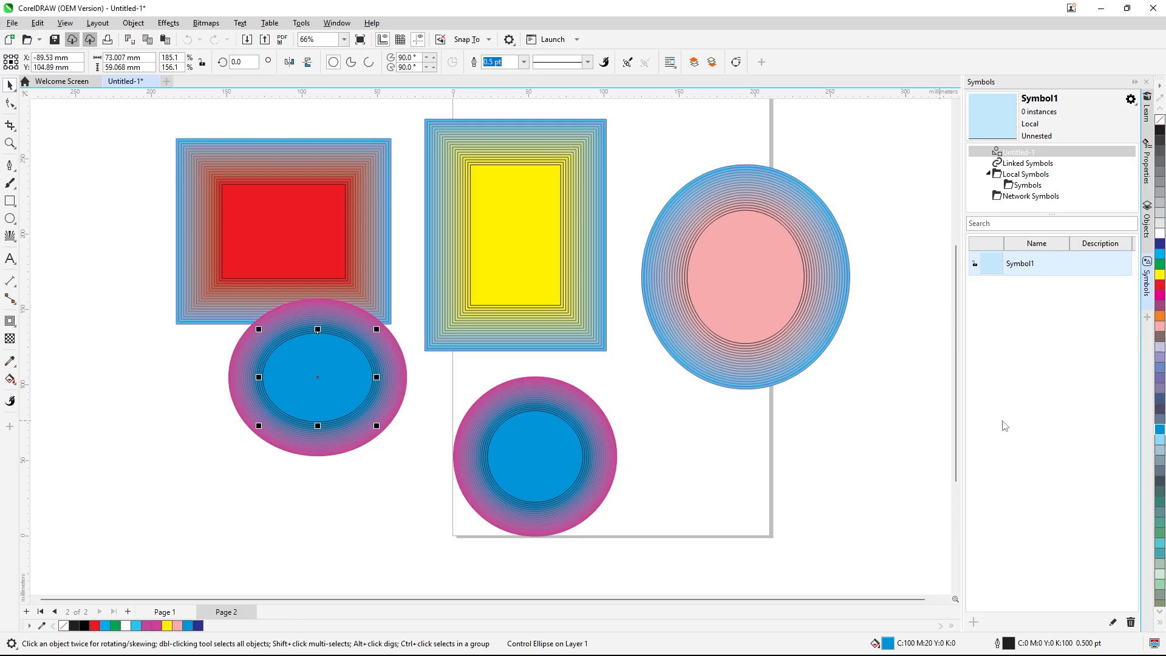
{"action": "left_click", "coordinate": [1162, 374]}
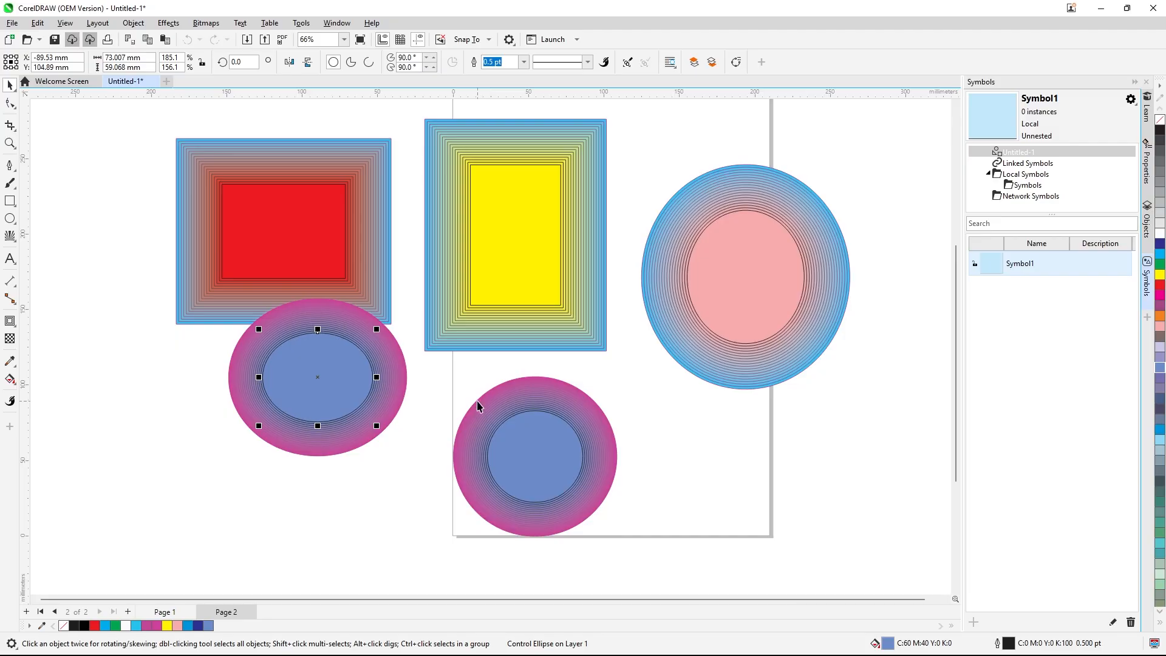
Delete all contoured rectangles, ellipses and circles to leave page 2 empty
{"action": "scroll", "coordinate": [477, 406], "scroll_direction": "down", "scroll_amount": 2}
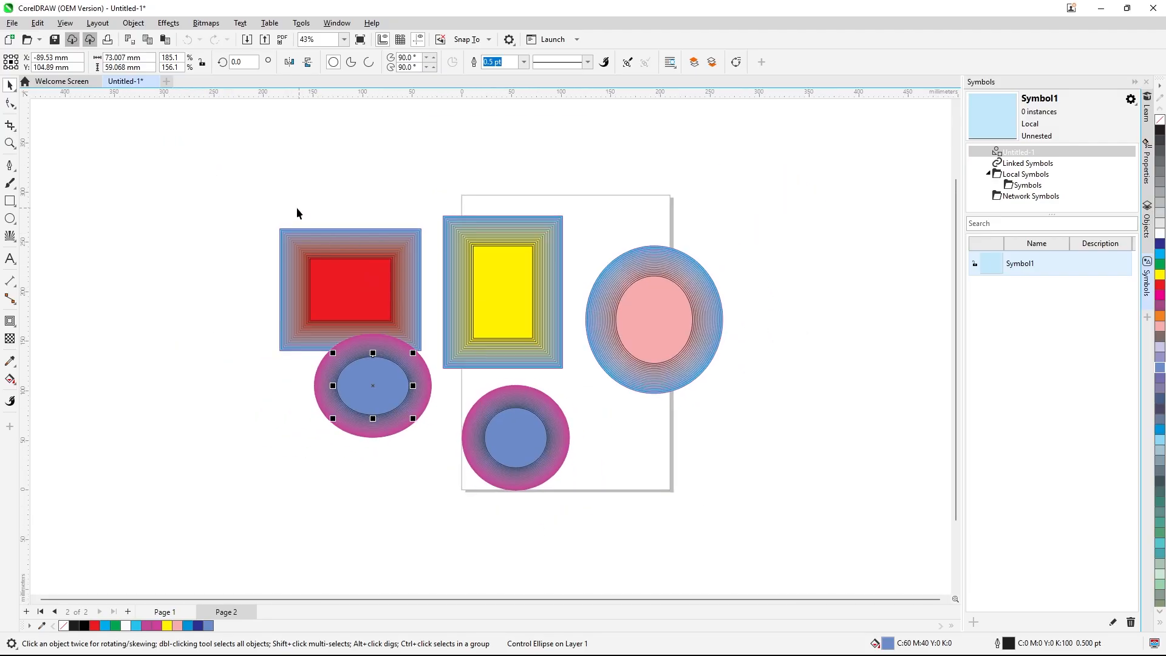
{"action": "left_click_drag", "start_coordinate": [256, 205], "coordinate": [748, 472]}
{"action": "key", "text": "Delete"}
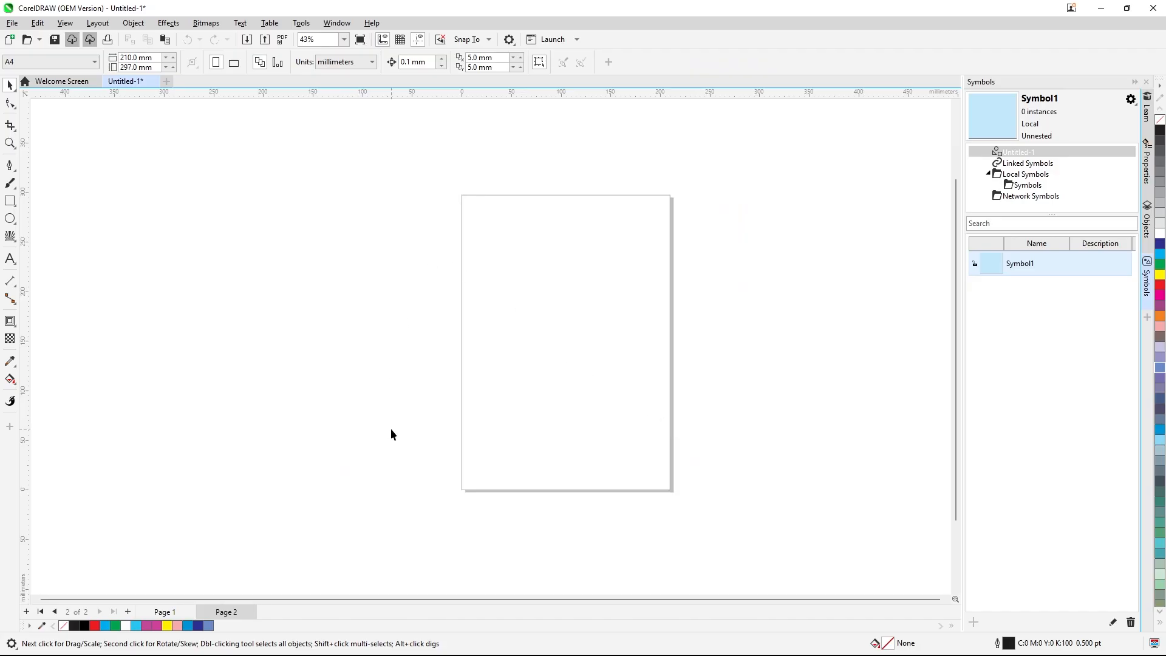
Draw a rectangle about 49 × 45 mm in the page's upper-left area, fill it with green and deselect it
{"action": "left_click", "coordinate": [14, 203]}
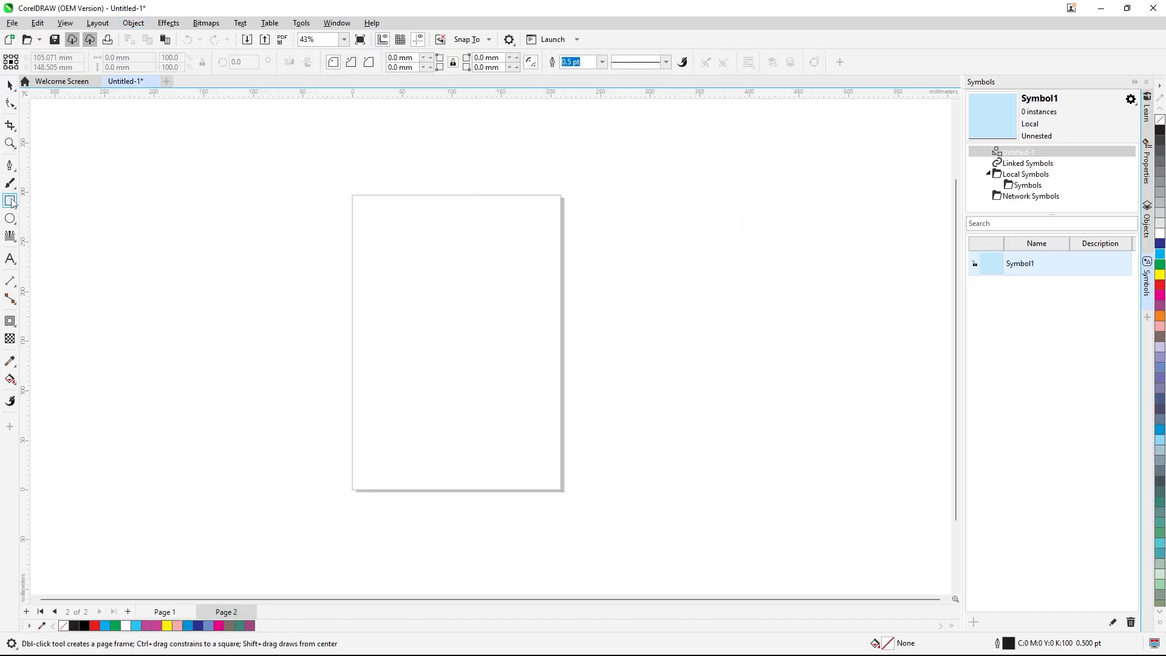
{"action": "left_click_drag", "start_coordinate": [381, 236], "coordinate": [430, 281]}
{"action": "left_click", "coordinate": [1160, 264]}
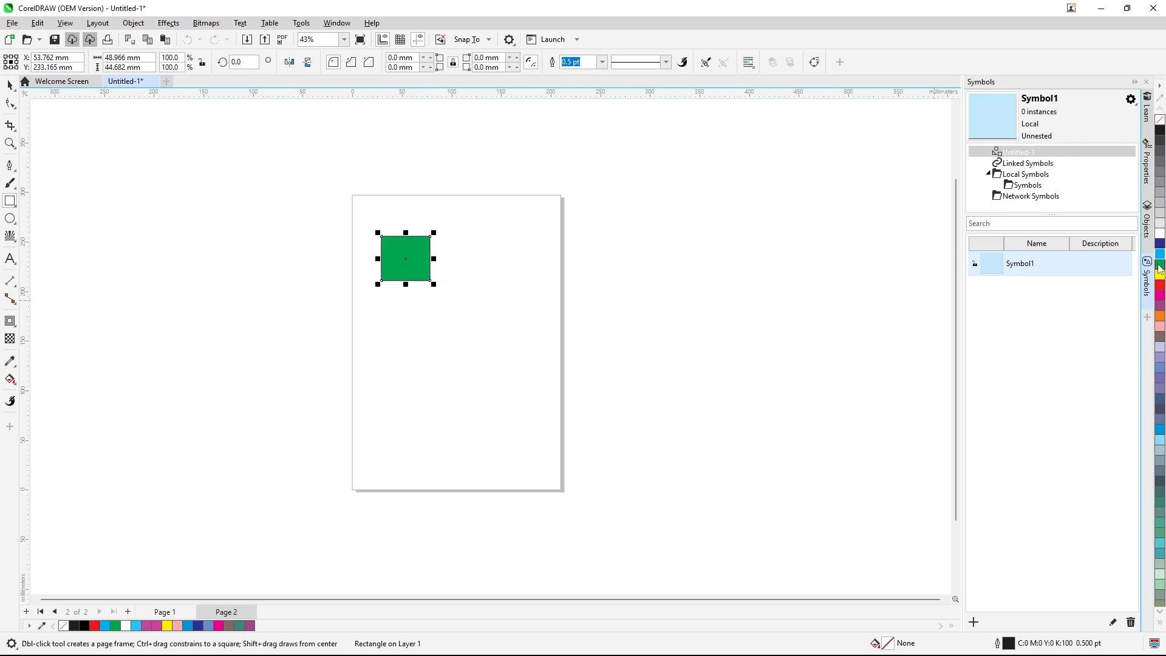
{"action": "left_click", "coordinate": [10, 85]}
{"action": "left_click", "coordinate": [205, 311]}
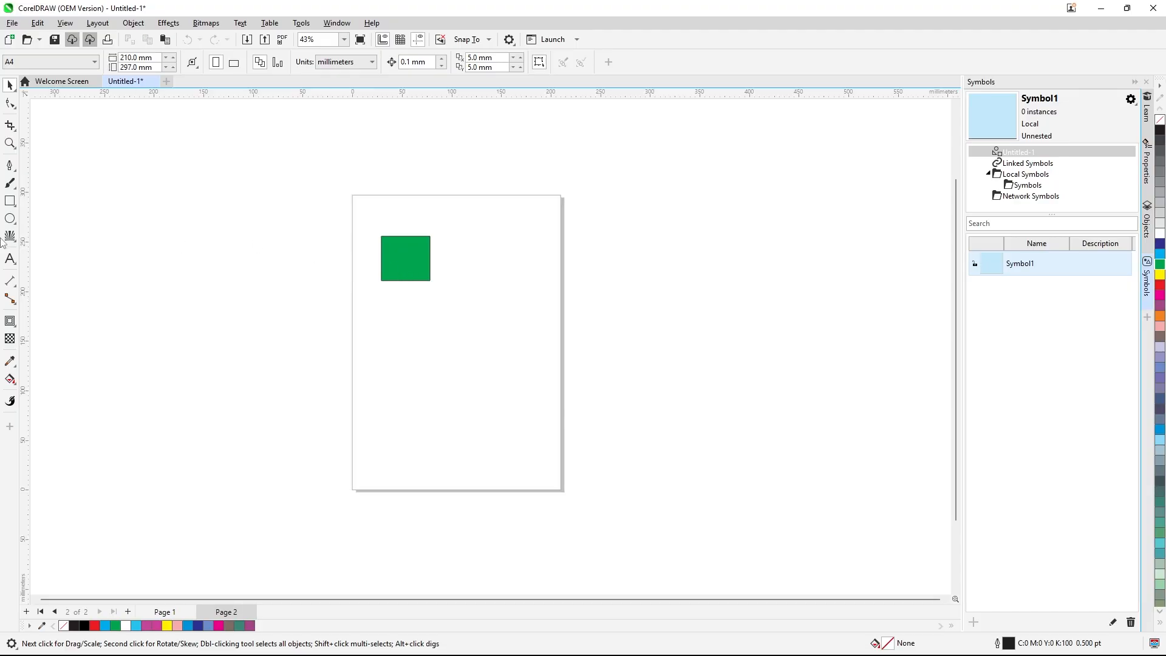
Draw an ellipse about 29 × 32 mm just left of the page and fill it with purple (C20 M80 K20)
{"action": "left_click", "coordinate": [10, 218]}
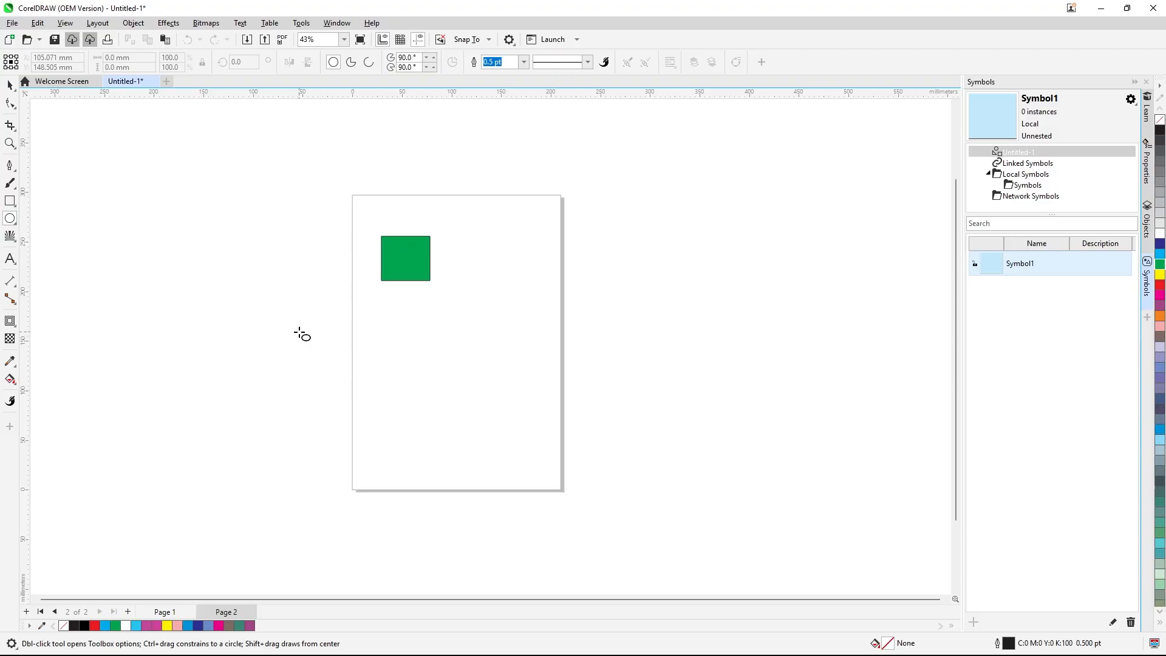
{"action": "left_click_drag", "start_coordinate": [300, 333], "coordinate": [329, 363]}
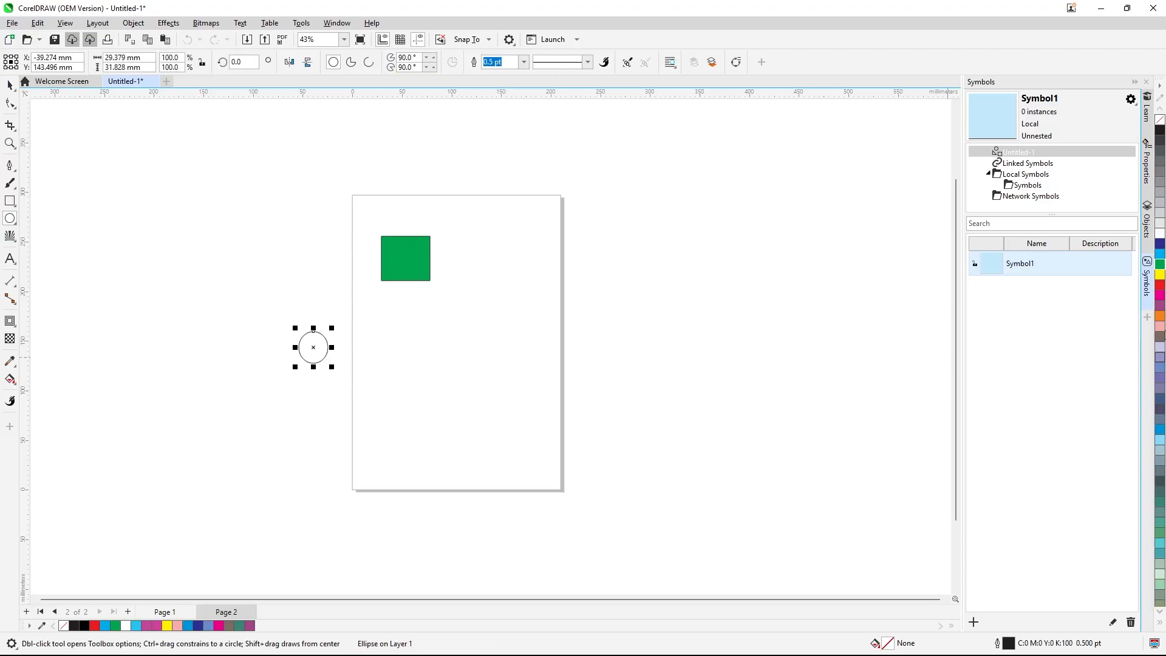
{"action": "left_click", "coordinate": [1160, 305]}
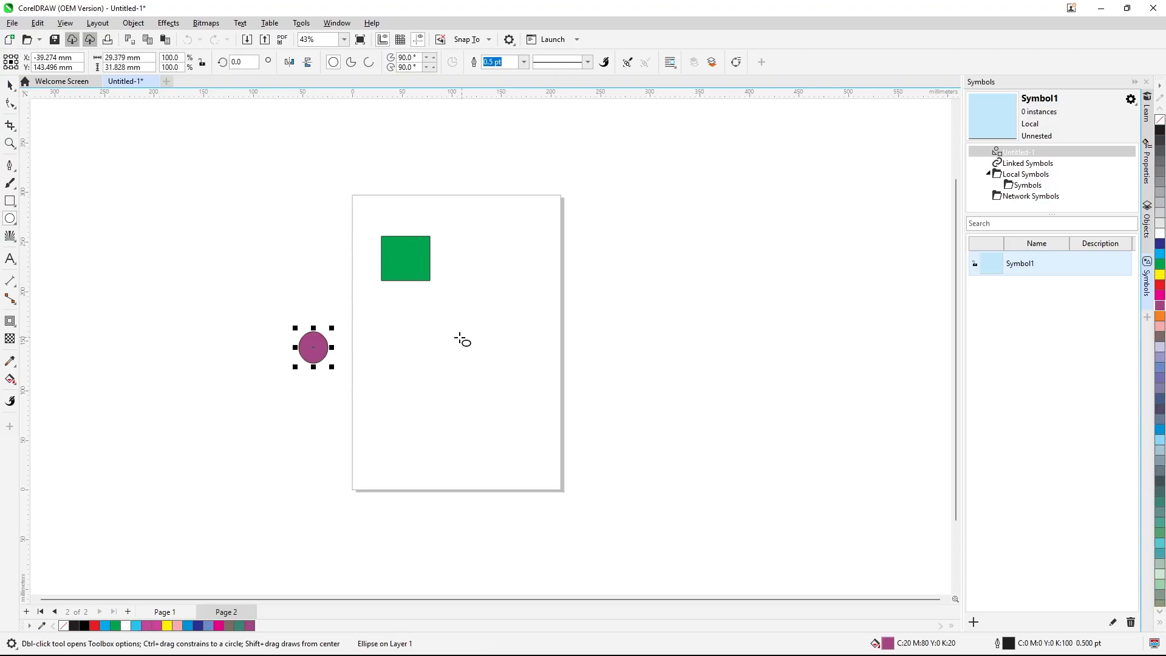
Draw a yellow circle about 31 × 32 mm near the page centre and a Sky Blue circle about 32 × 33 mm up to its right
{"action": "left_click_drag", "start_coordinate": [432, 326], "coordinate": [469, 365]}
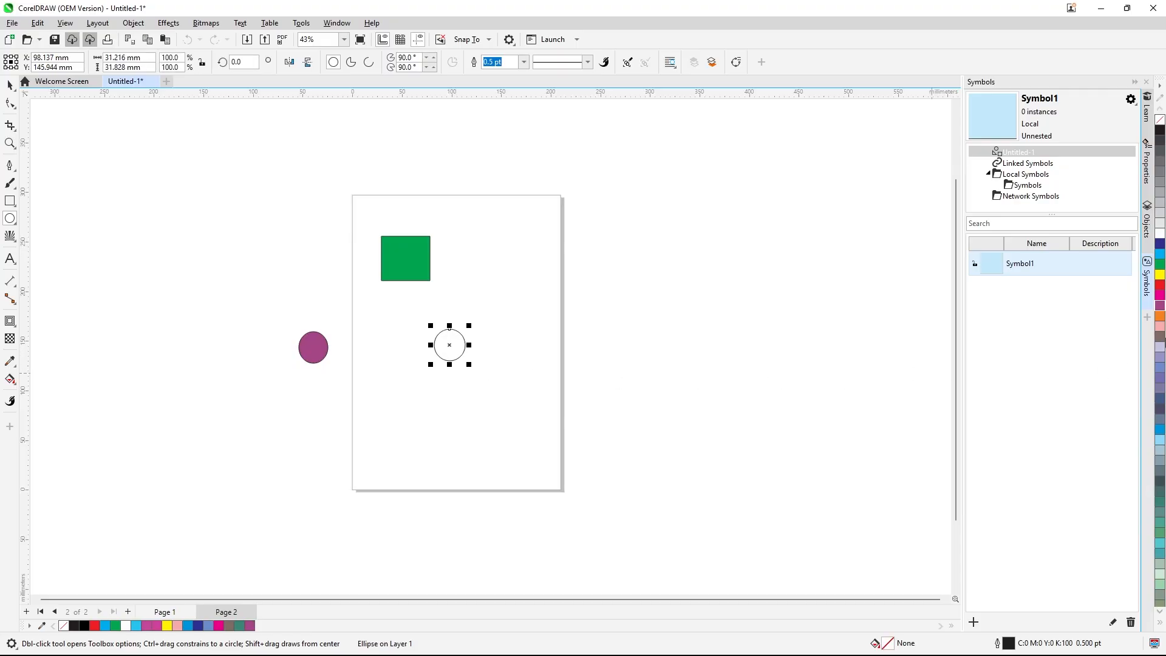
{"action": "left_click", "coordinate": [1160, 274]}
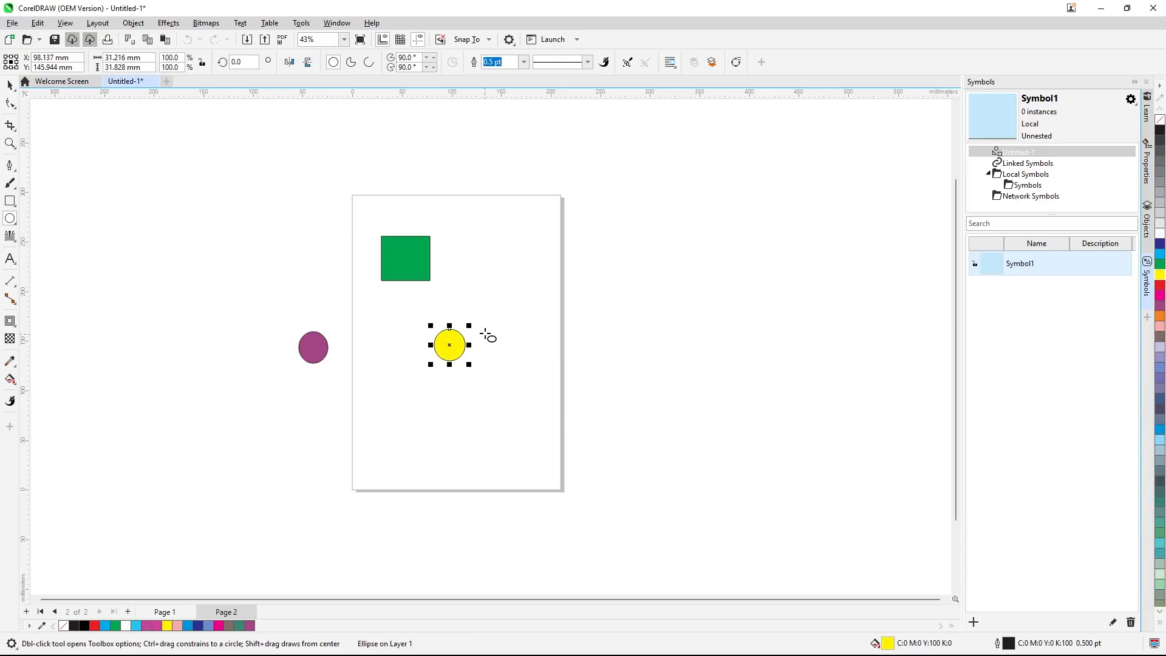
{"action": "left_click_drag", "start_coordinate": [484, 282], "coordinate": [523, 322]}
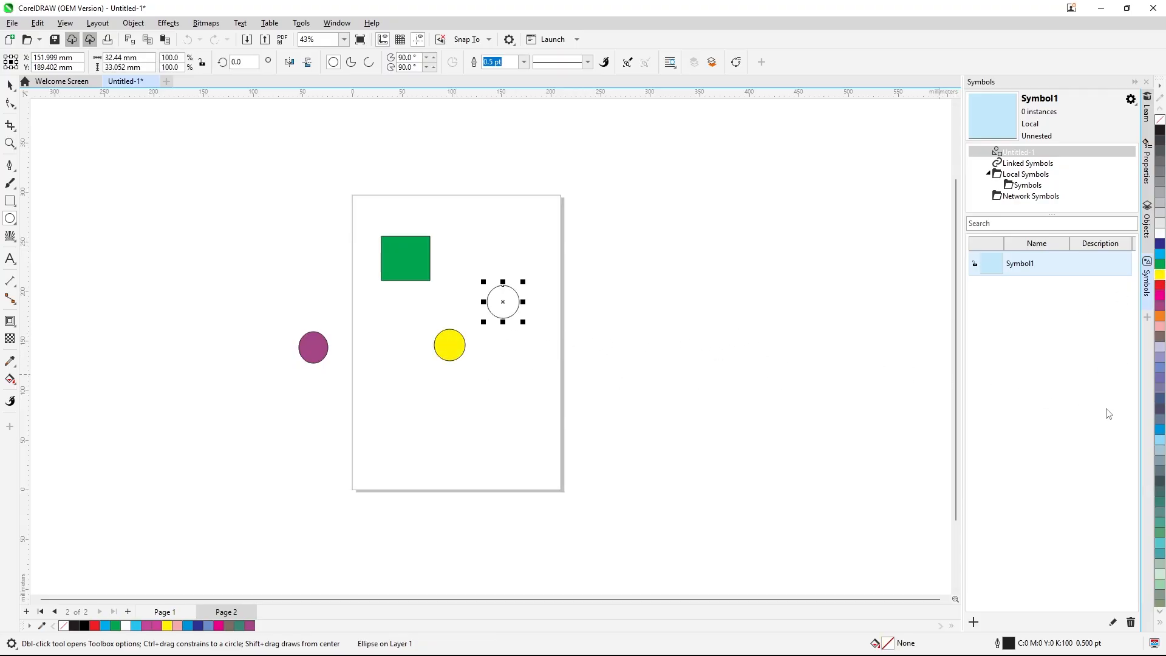
{"action": "left_click", "coordinate": [1159, 431]}
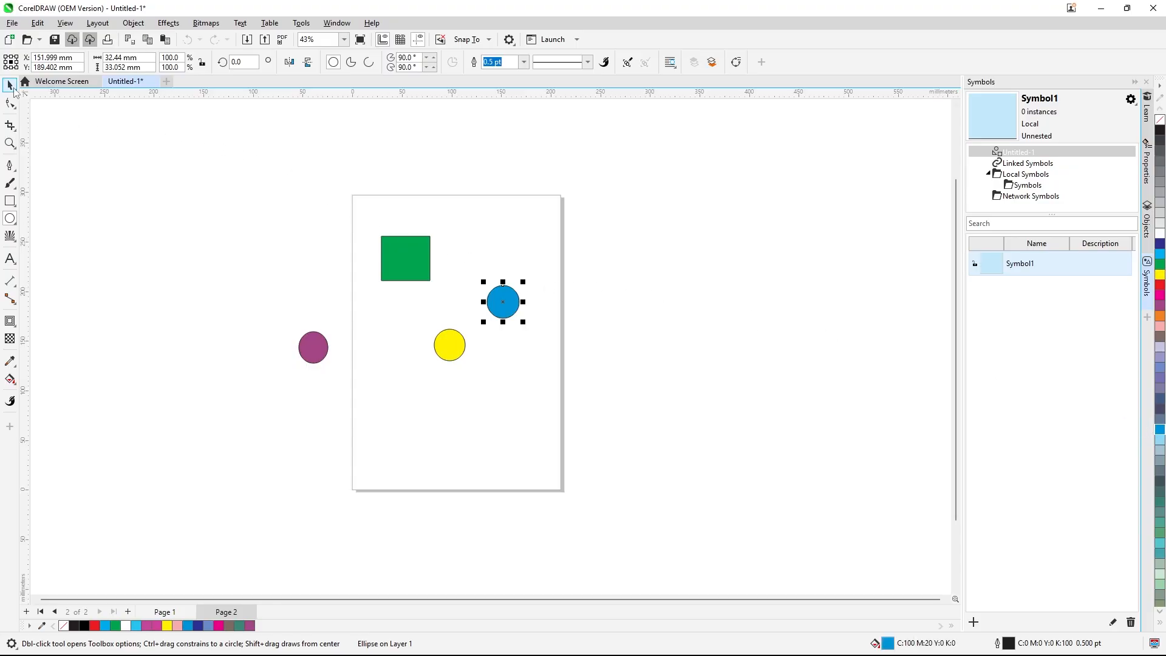
Stretch the green rectangle horizontally to about 140 mm wide, place it near the top of the page and deselect it
{"action": "left_click", "coordinate": [11, 85]}
{"action": "left_click", "coordinate": [270, 232]}
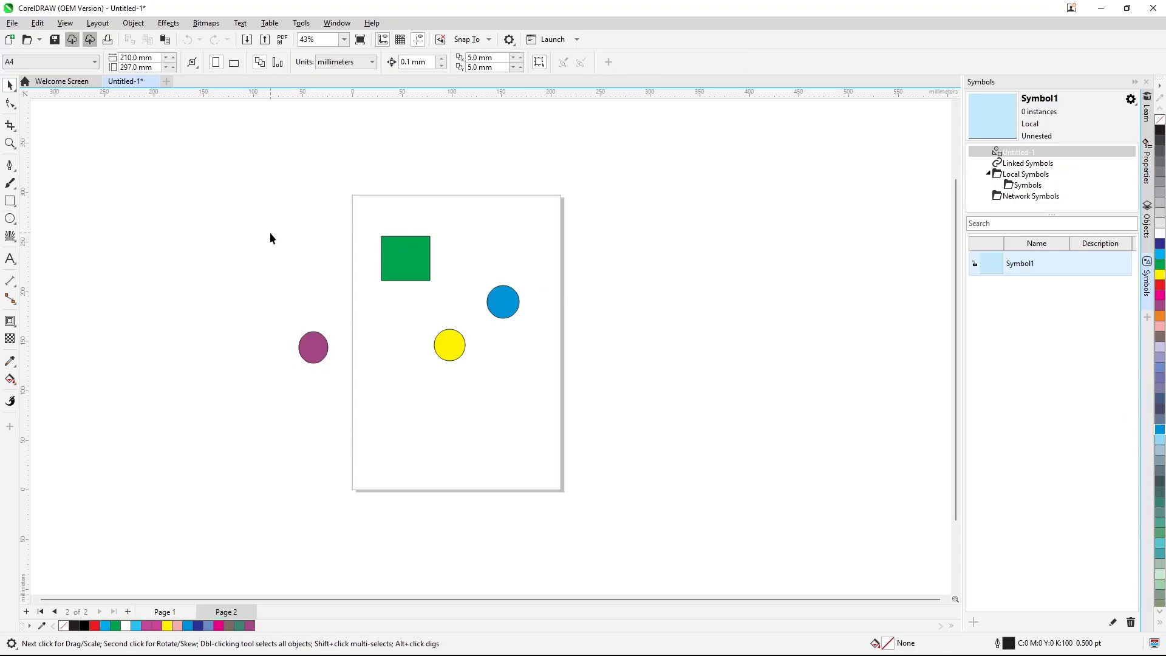
{"action": "left_click", "coordinate": [418, 273]}
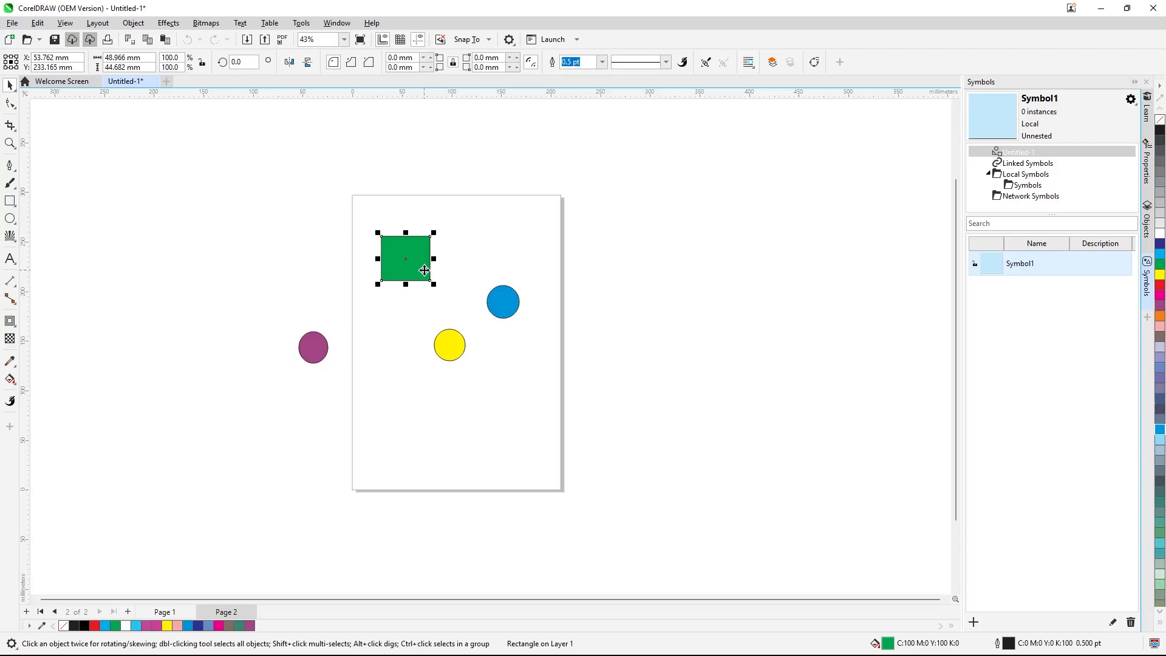
{"action": "left_click_drag", "start_coordinate": [433, 259], "coordinate": [503, 255]}
{"action": "left_click_drag", "start_coordinate": [380, 259], "coordinate": [415, 237]}
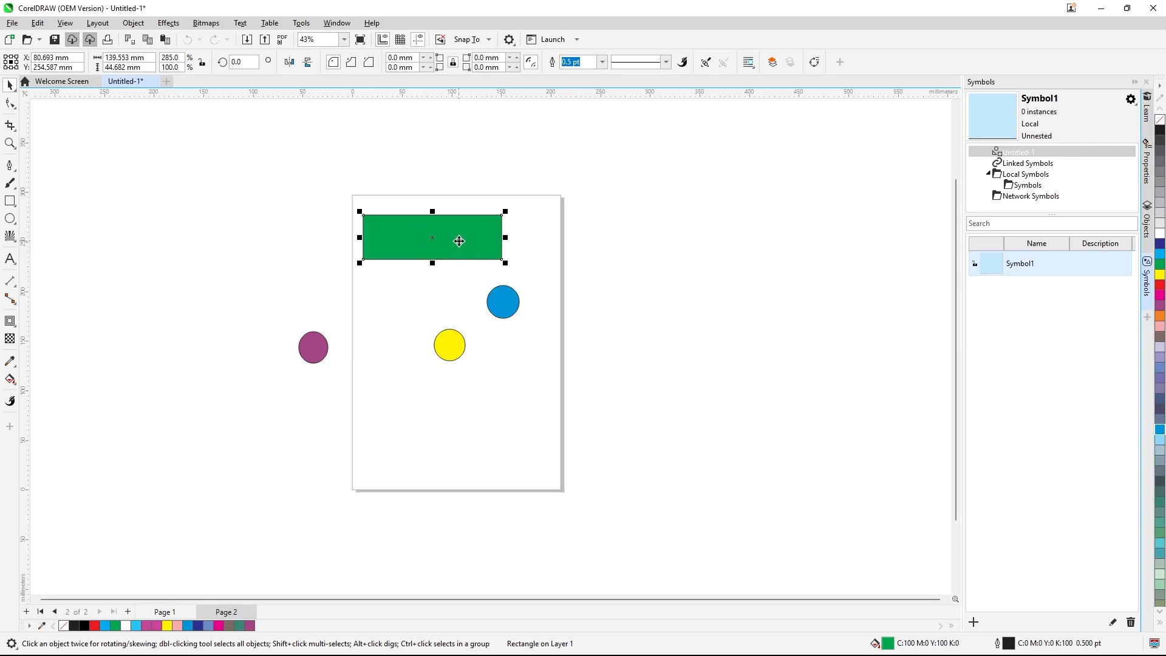
{"action": "left_click", "coordinate": [428, 293]}
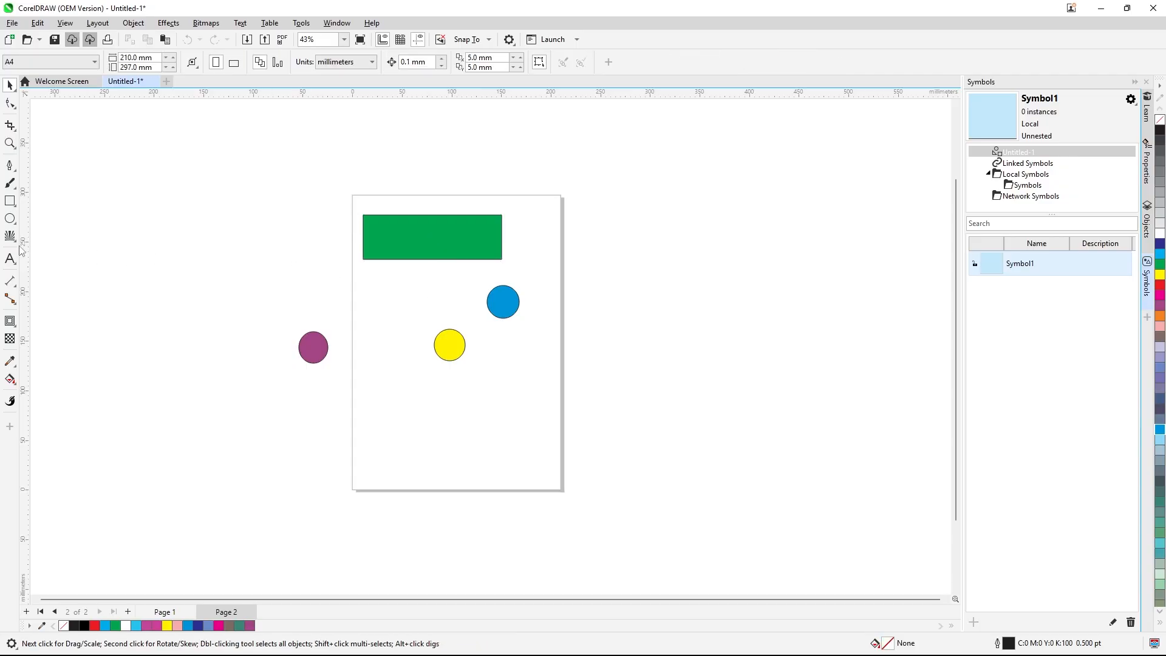
Draw a cyan ellipse about 38 × 53 mm beside the page and a purple-blue one (C60 M60) about 31 × 55 mm below the yellow circle
{"action": "left_click", "coordinate": [10, 218]}
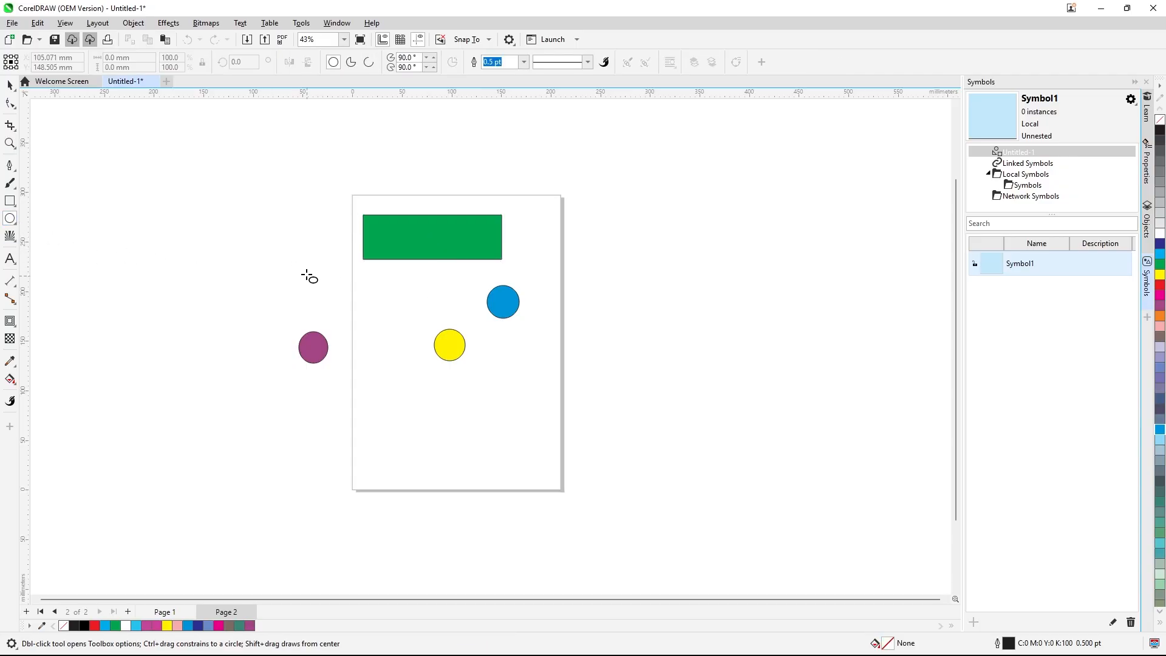
{"action": "left_click_drag", "start_coordinate": [273, 242], "coordinate": [312, 297]}
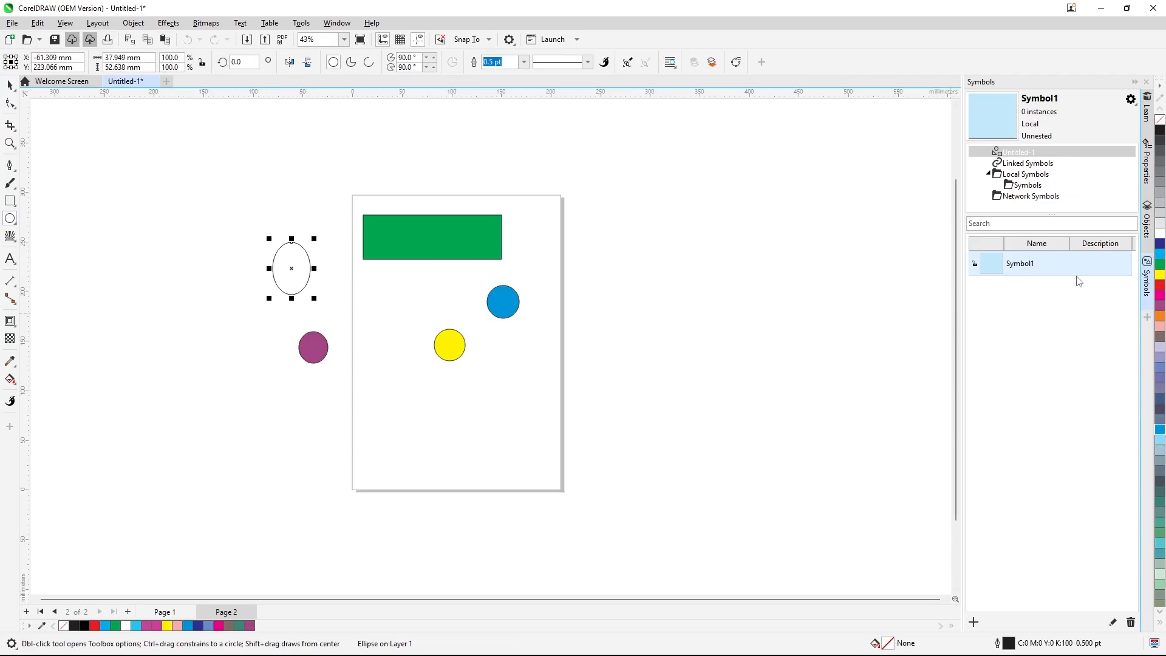
{"action": "left_click", "coordinate": [1161, 255]}
{"action": "left_click_drag", "start_coordinate": [389, 369], "coordinate": [429, 431]}
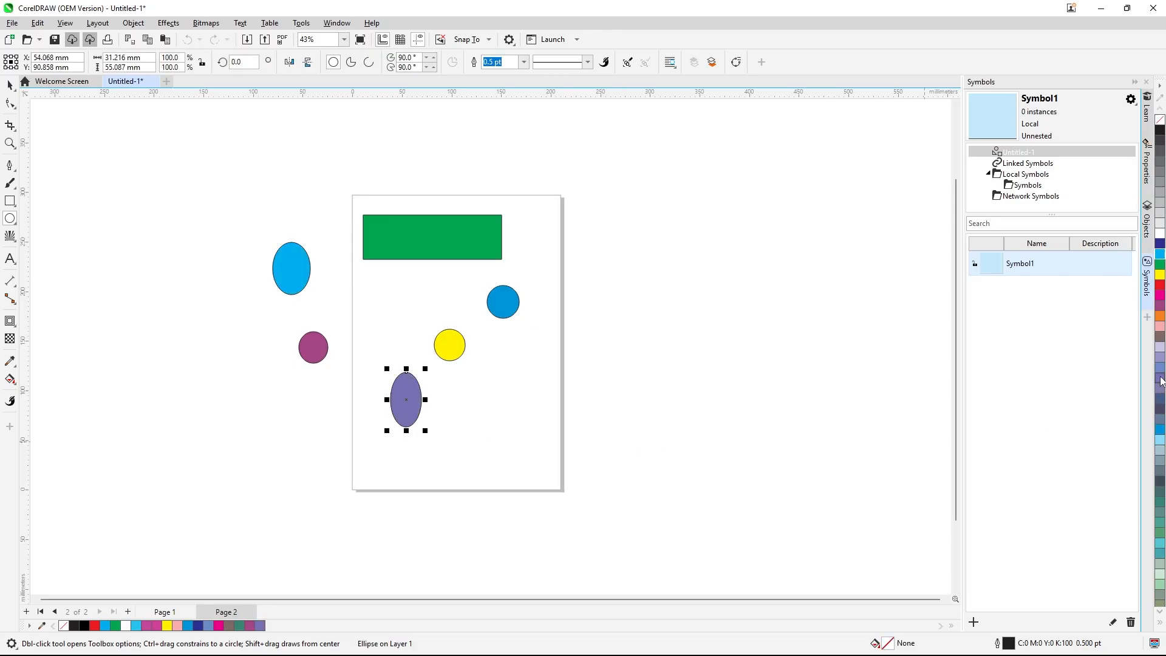
{"action": "left_click", "coordinate": [1160, 378]}
{"action": "left_click", "coordinate": [10, 85]}
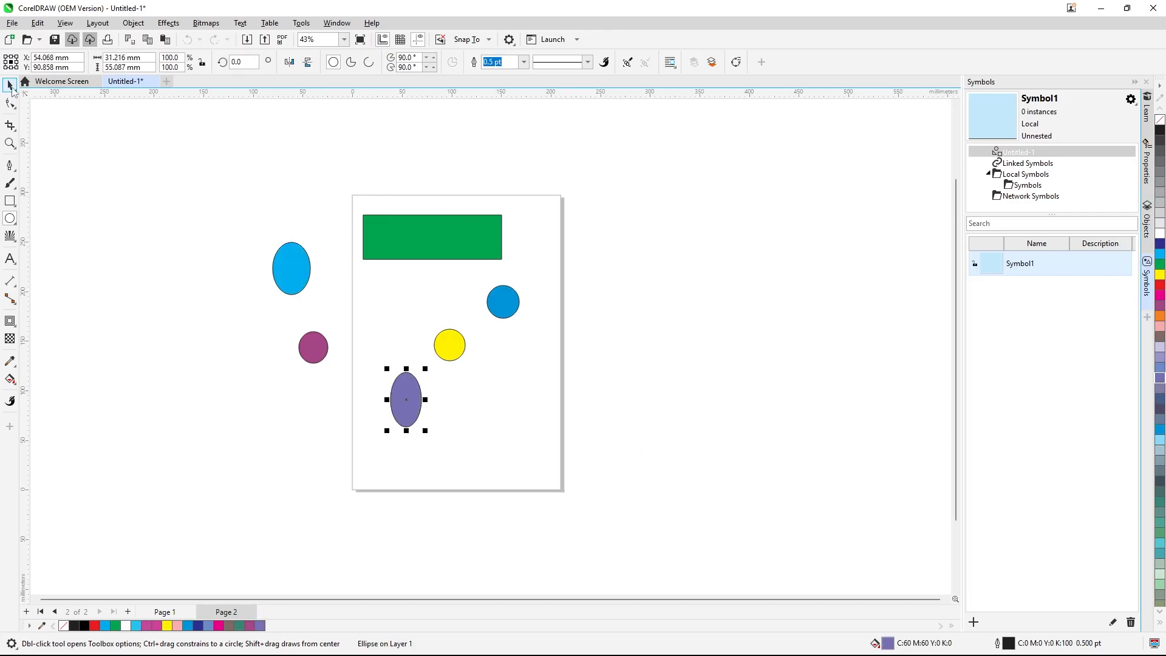
{"action": "left_click", "coordinate": [159, 172]}
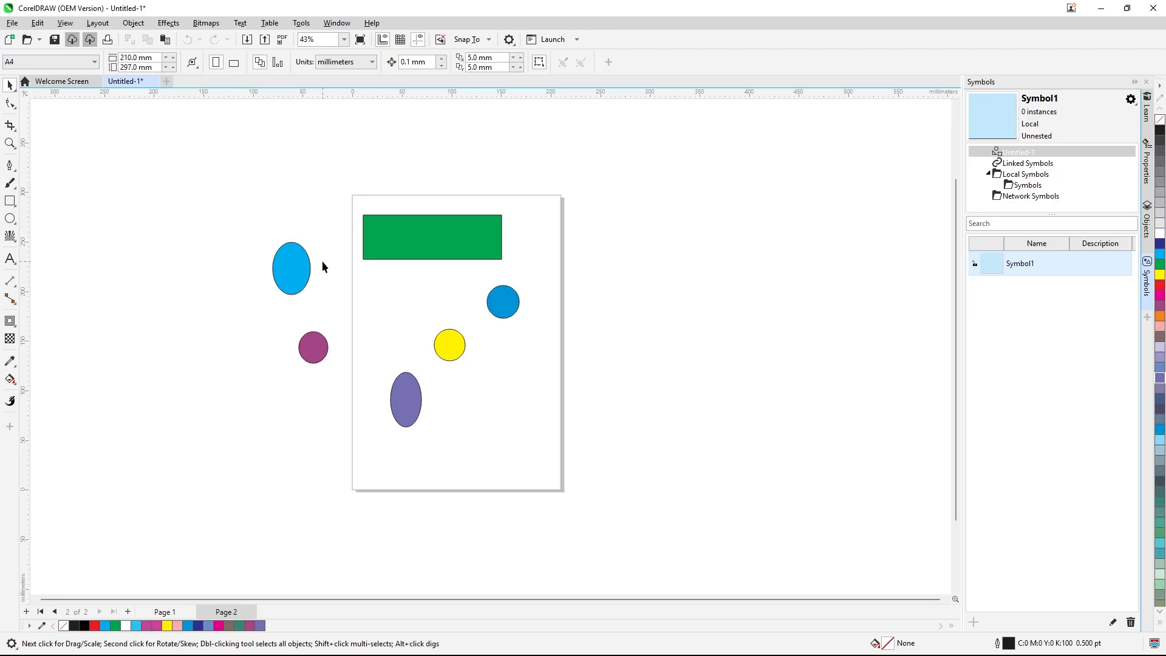
Clear all transformations from the green rectangle
{"action": "left_click", "coordinate": [372, 235]}
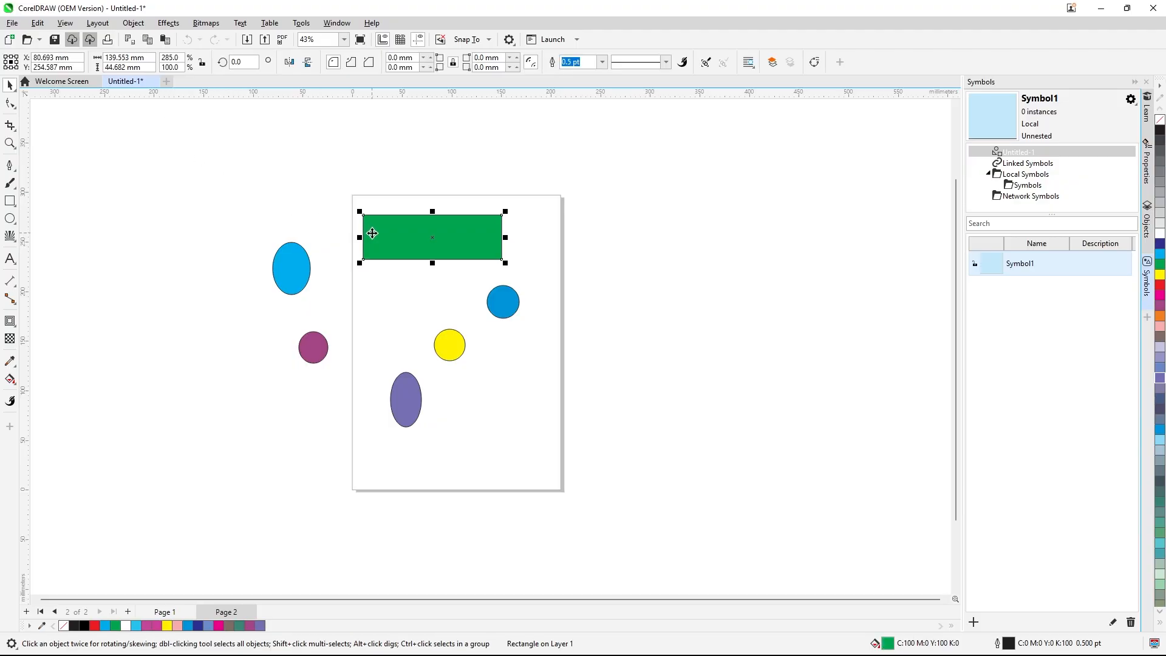
{"action": "left_click", "coordinate": [136, 26]}
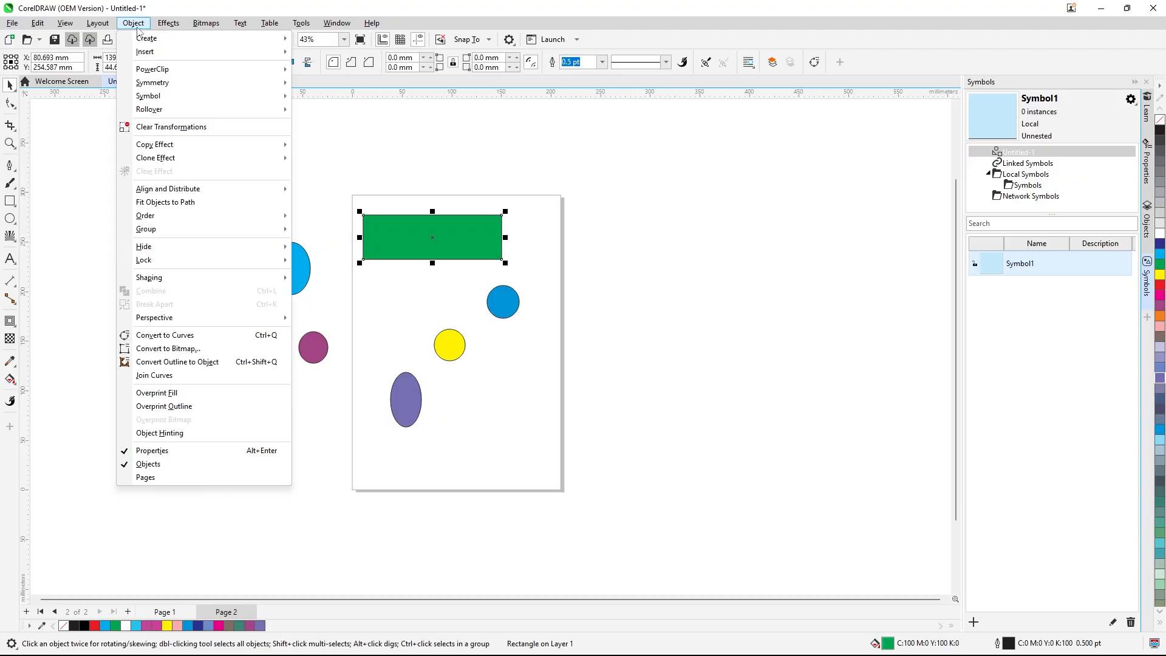
{"action": "left_click", "coordinate": [169, 128]}
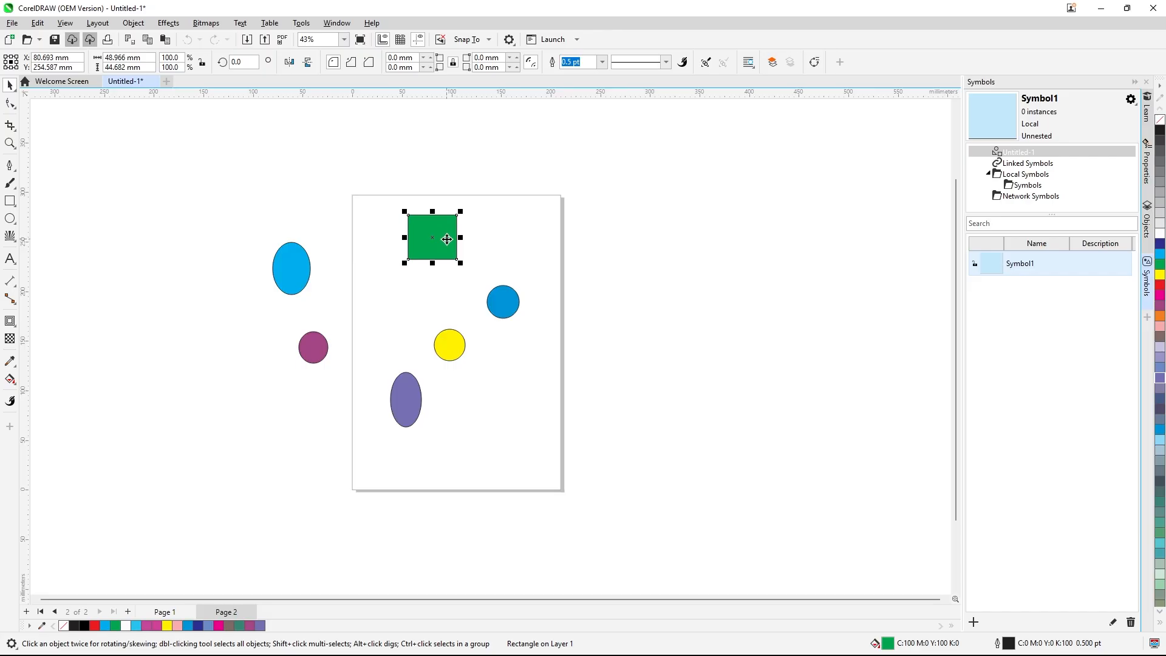
{"action": "left_click", "coordinate": [142, 26]}
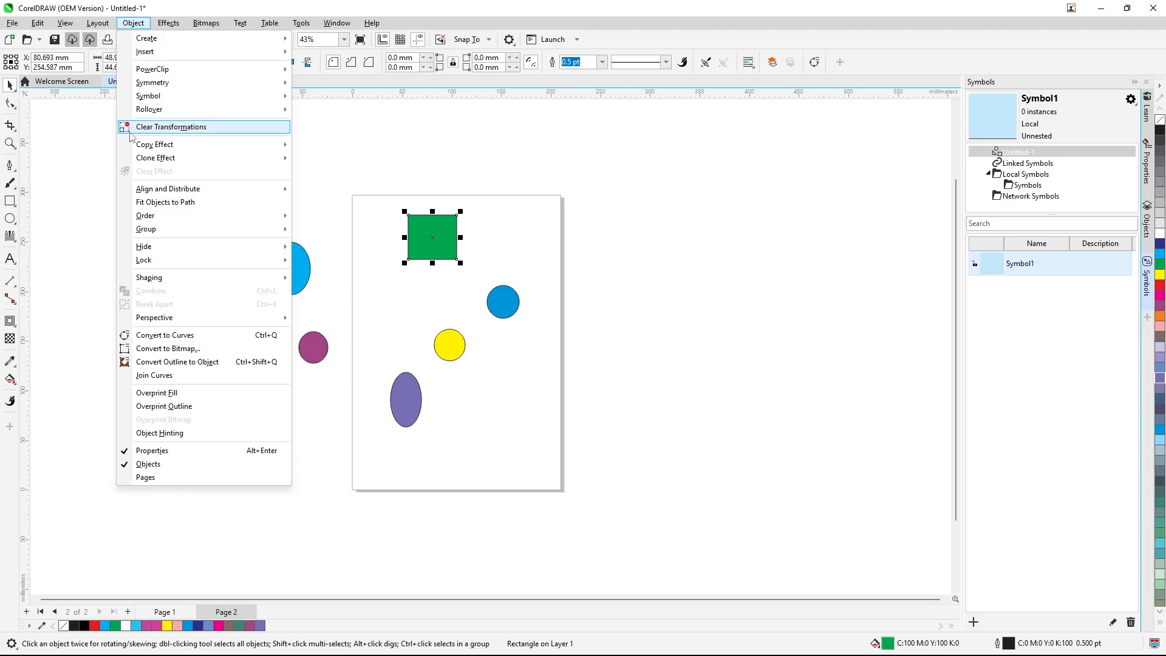
{"action": "left_click", "coordinate": [170, 127]}
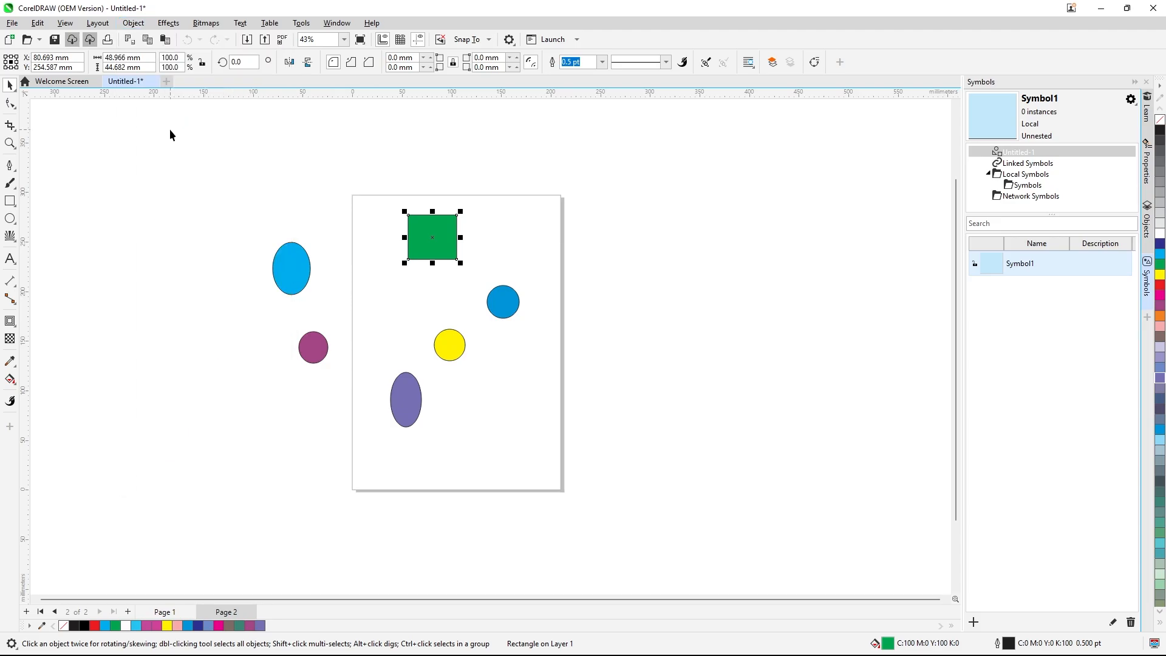
Switch to page 1 of the document to view its objects
{"action": "left_click", "coordinate": [143, 27]}
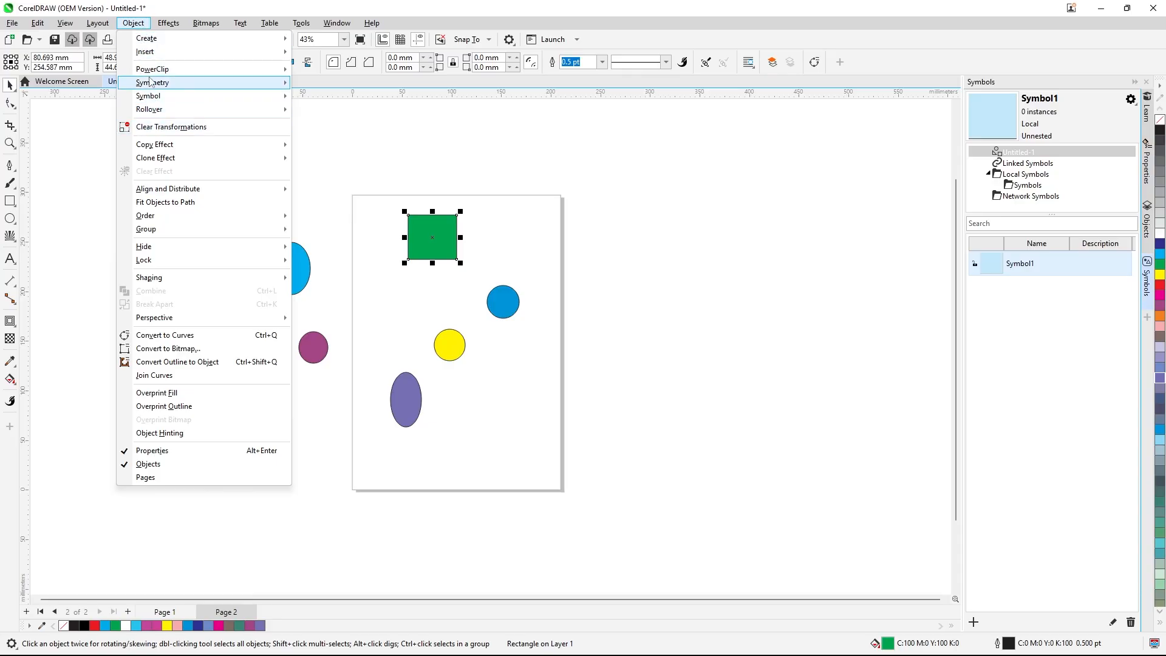
{"action": "mouse_move", "coordinate": [143, 37]}
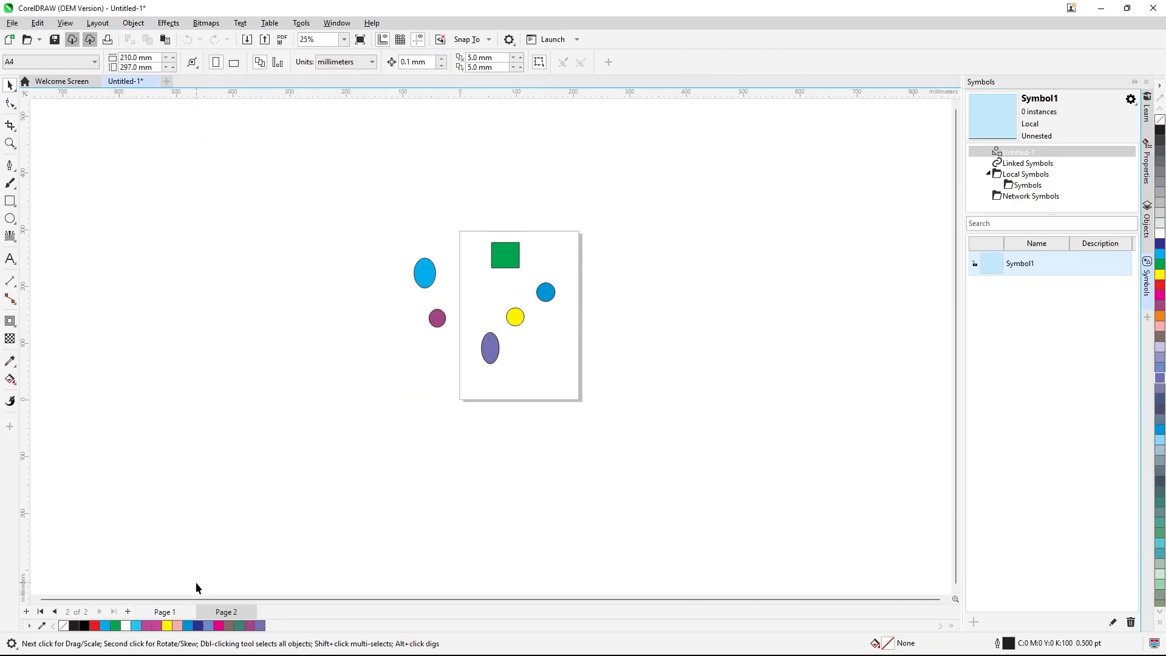
{"action": "left_click", "coordinate": [176, 612]}
{"action": "scroll", "coordinate": [606, 278], "scroll_direction": "up", "scroll_amount": 1}
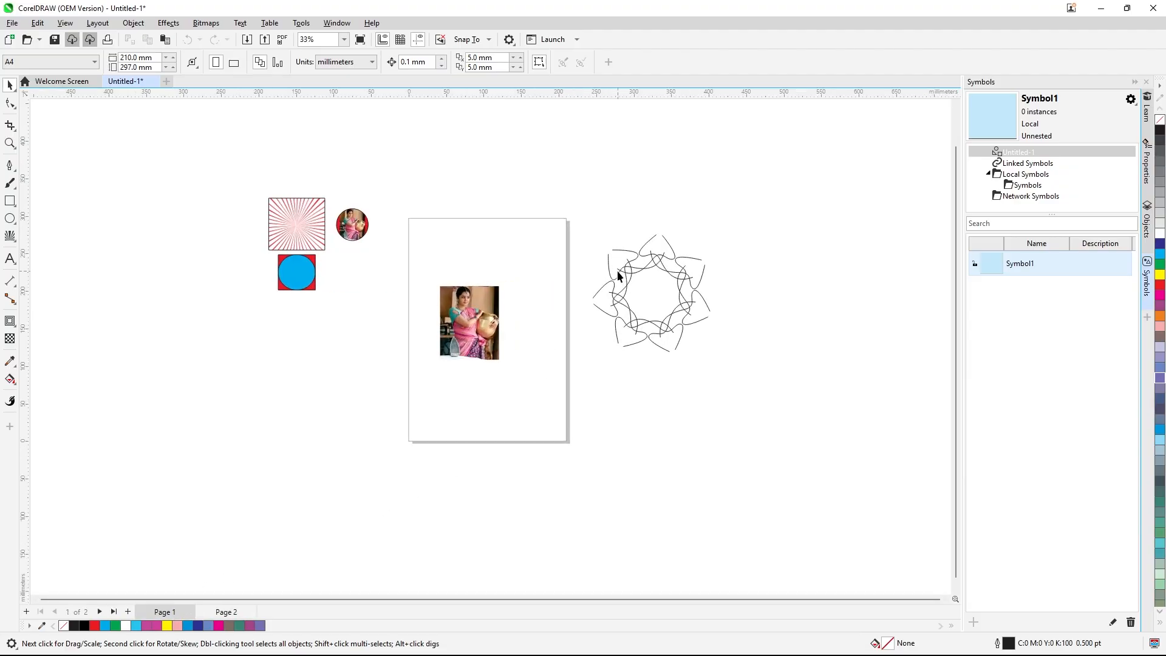